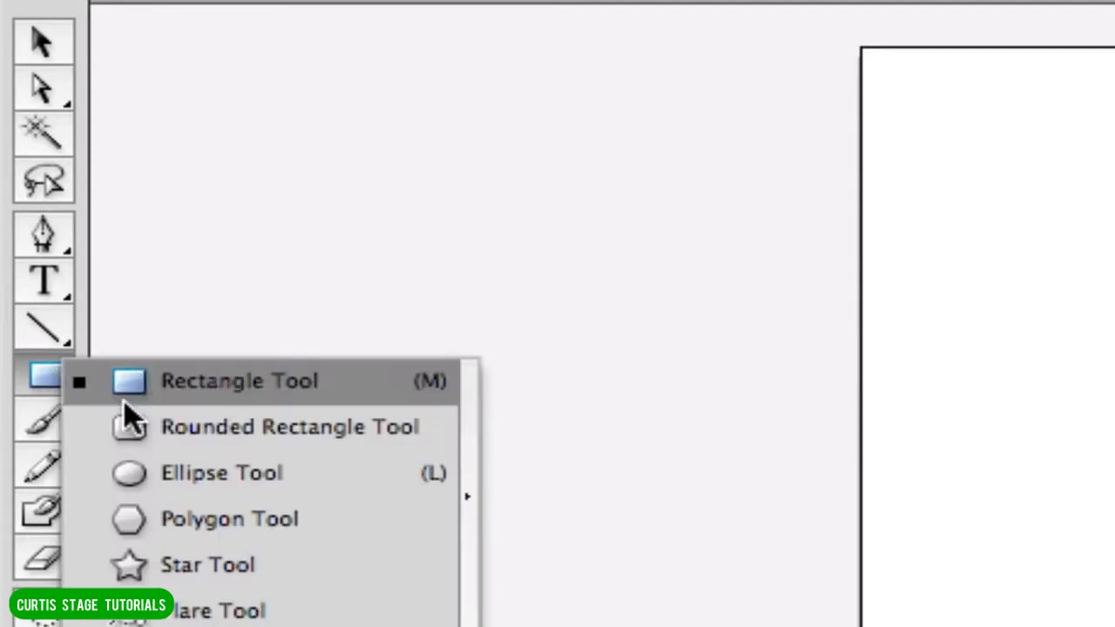
Activate the Ellipse tool and set the drawing defaults to no fill and the 5 pt. Oval brush.
click(218, 475)
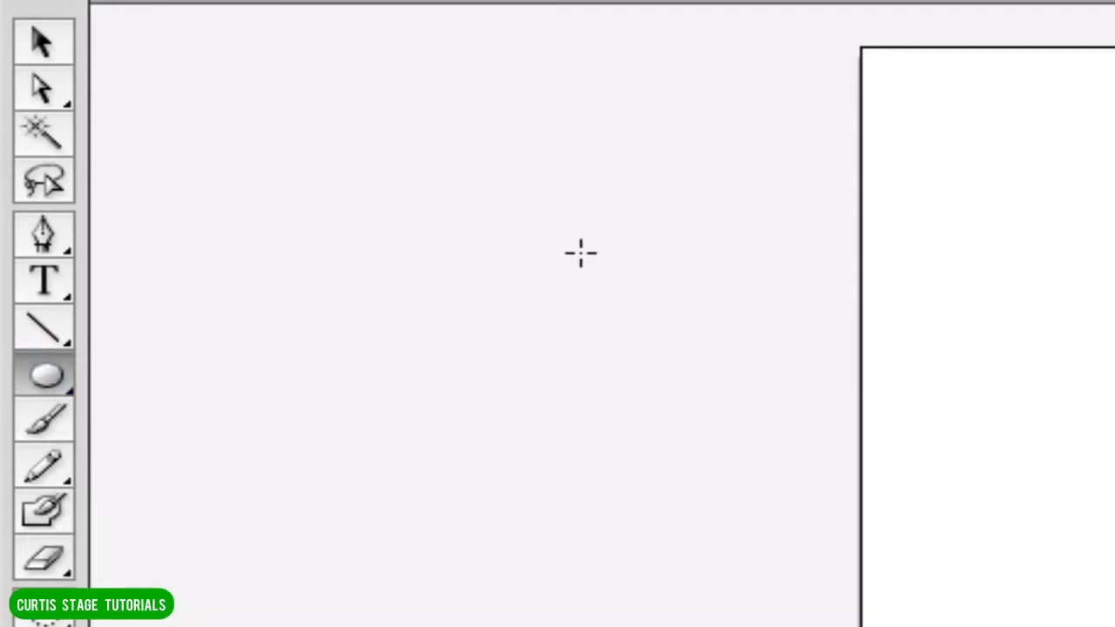
click(301, 162)
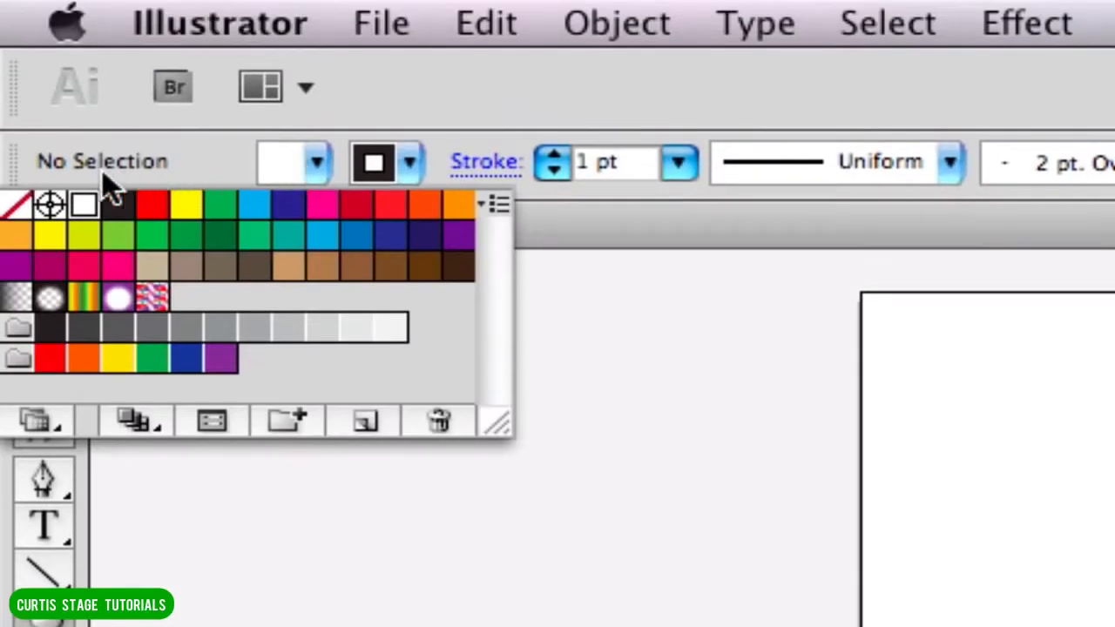
click(18, 205)
click(296, 170)
click(16, 208)
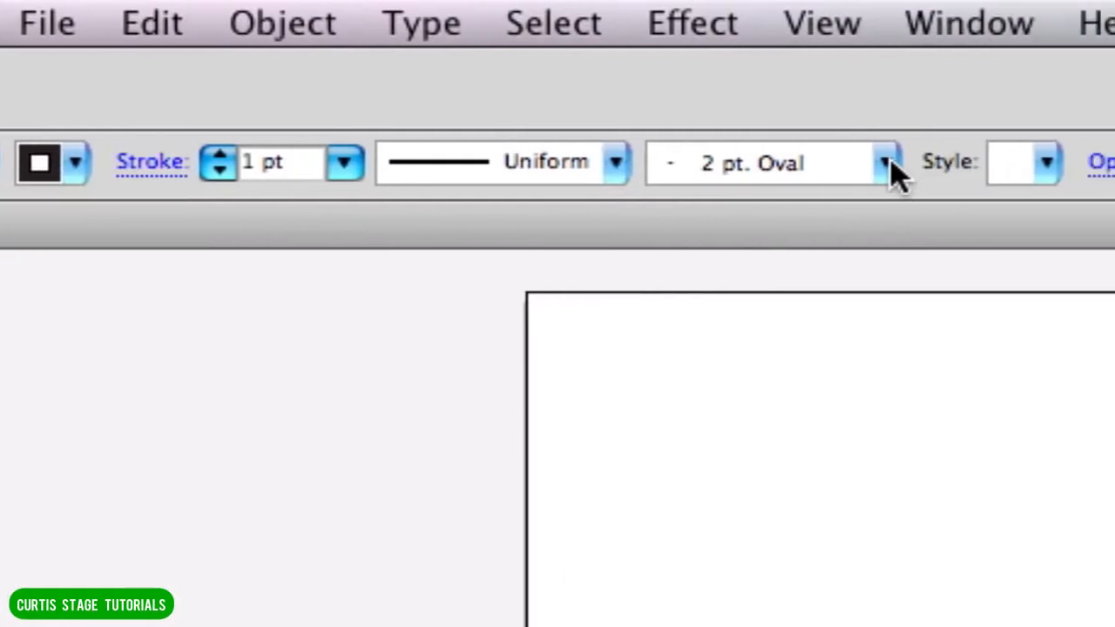
click(889, 165)
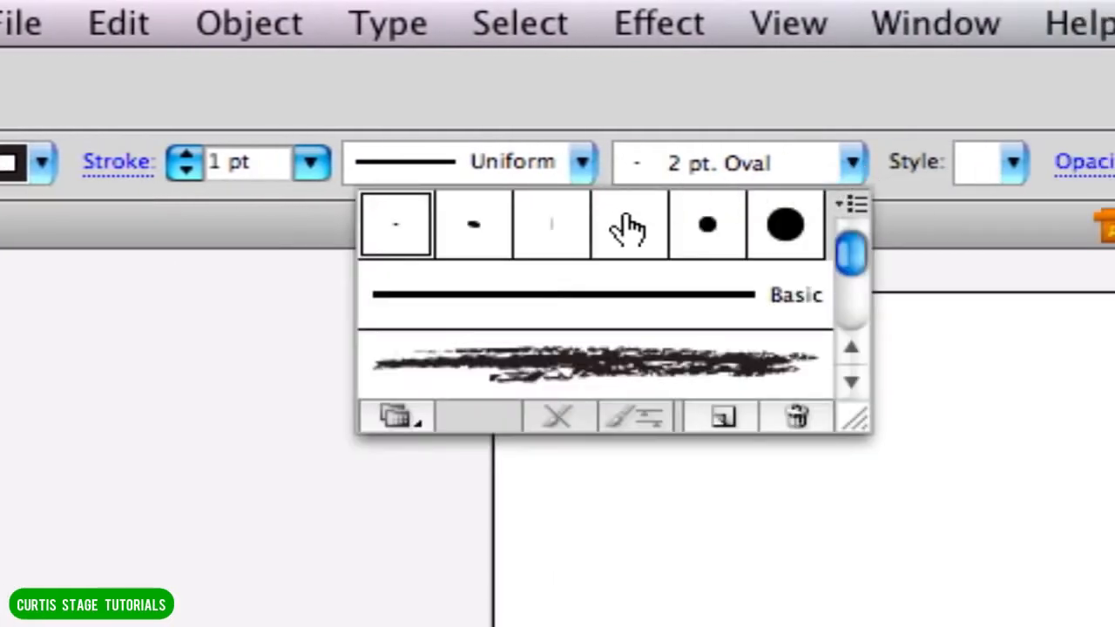
click(478, 233)
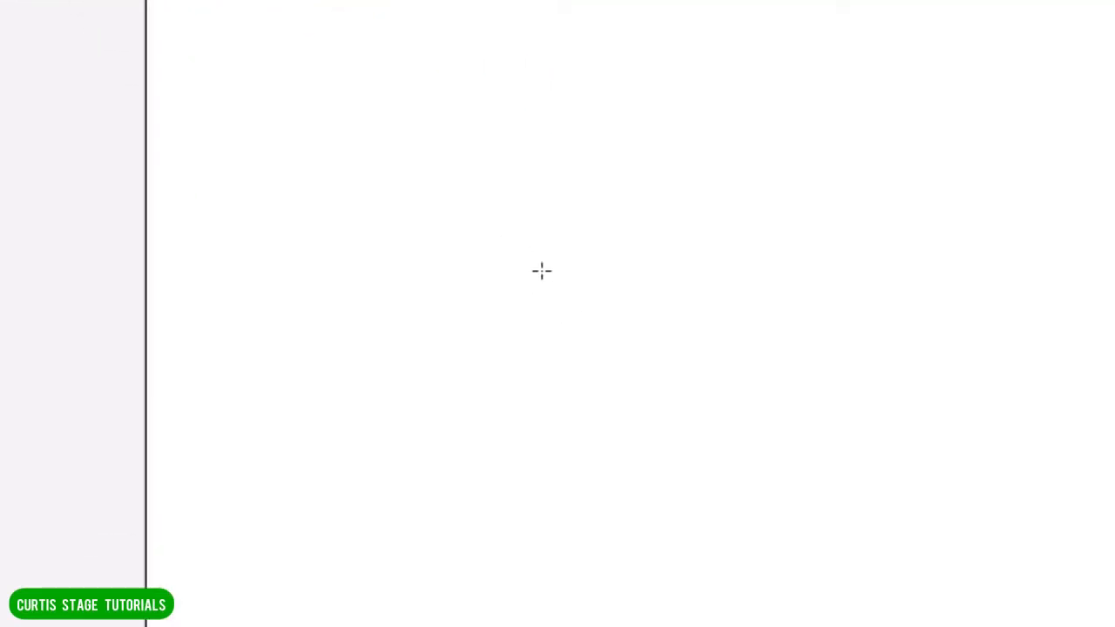
Draw a large ellipse about 3.83 in wide on the artboard and set its stroke weight to 5 pt.
mouse_move(361, 123)
mouse_down()
mouse_move(884, 570)
mouse_move(970, 626)
mouse_move(1030, 626)
mouse_up()
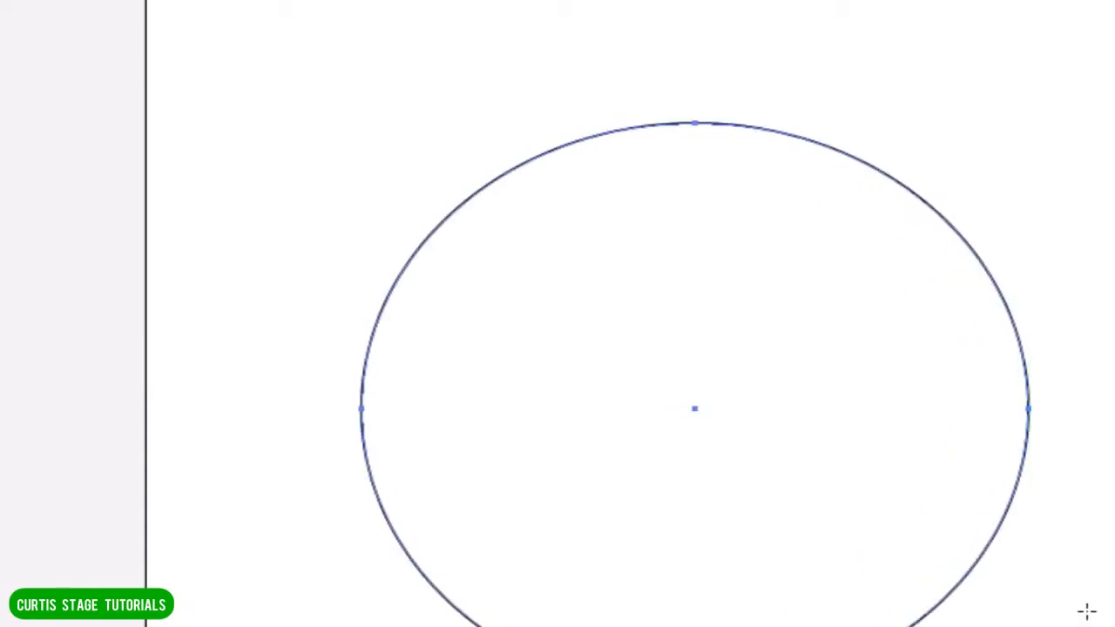
click(18, 0)
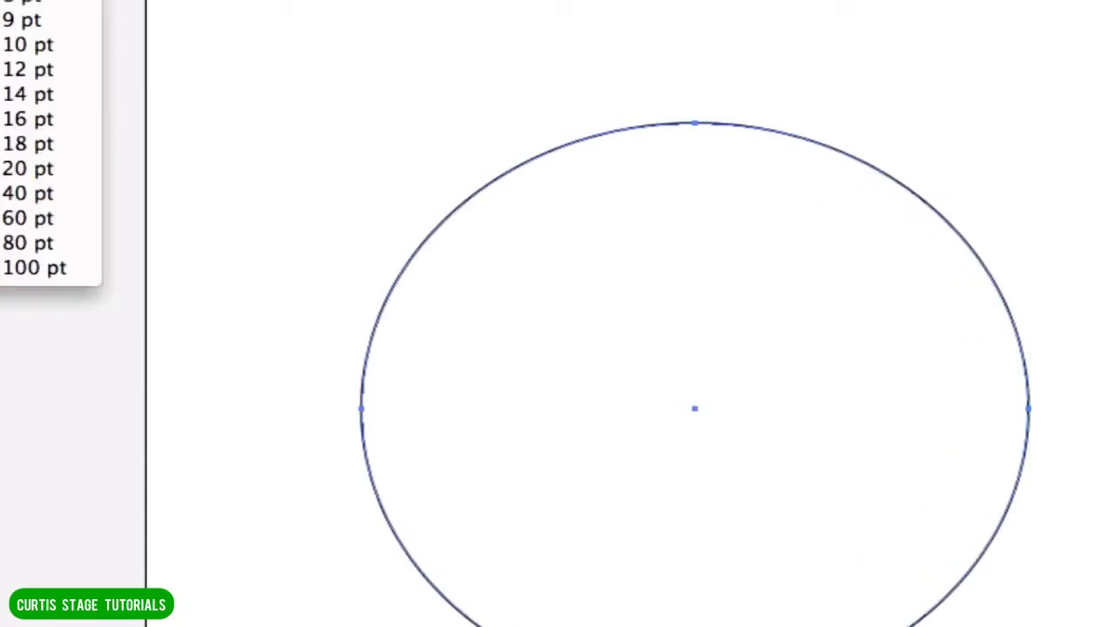
click(17, 0)
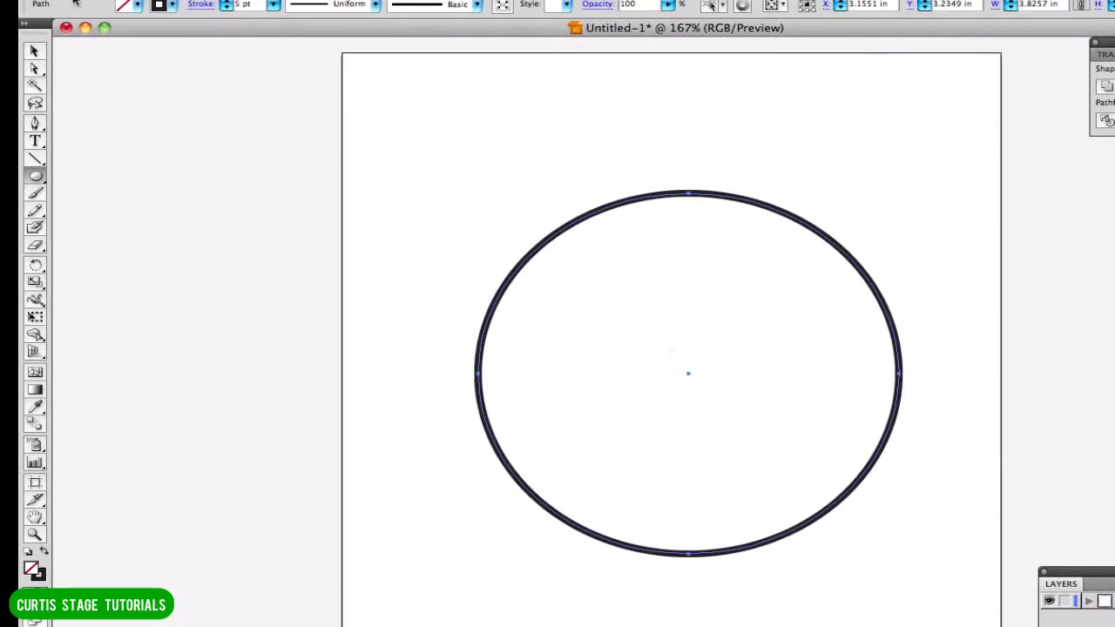
Raise the large ellipse's top anchor point with the Direct Selection tool to make the shape taller.
click(35, 68)
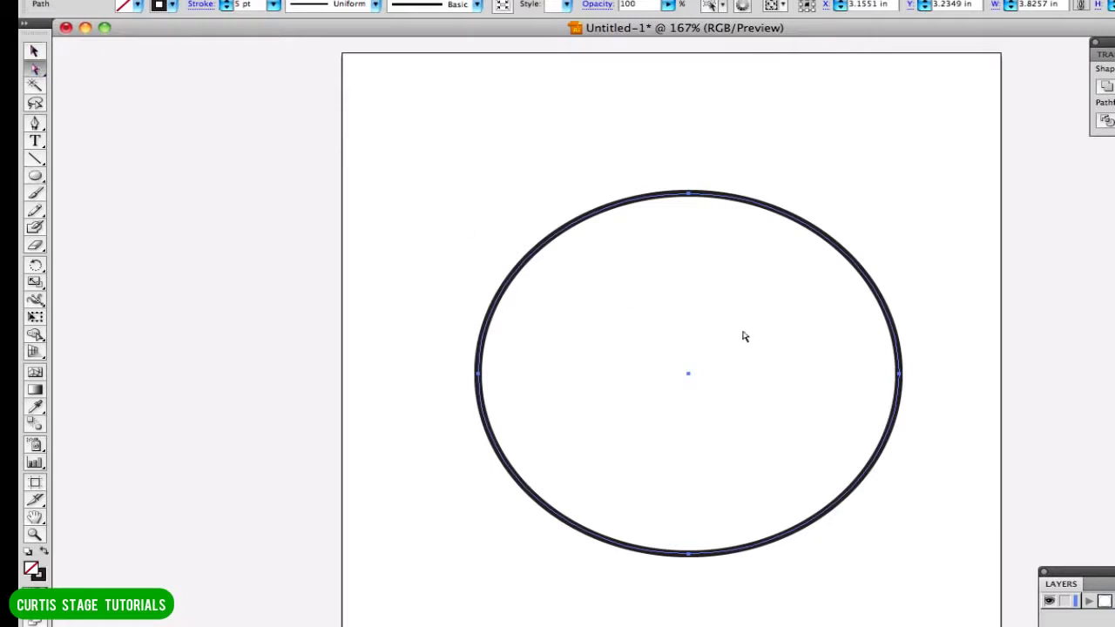
click(690, 197)
drag(690, 196, 691, 170)
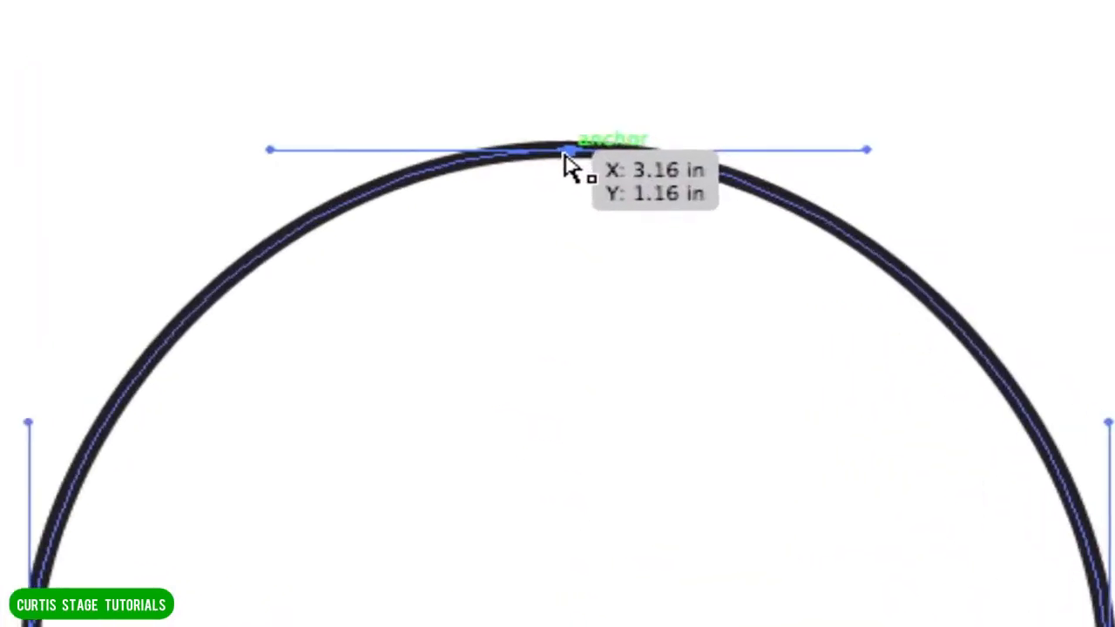
drag(691, 171, 690, 155)
drag(559, 114, 563, 148)
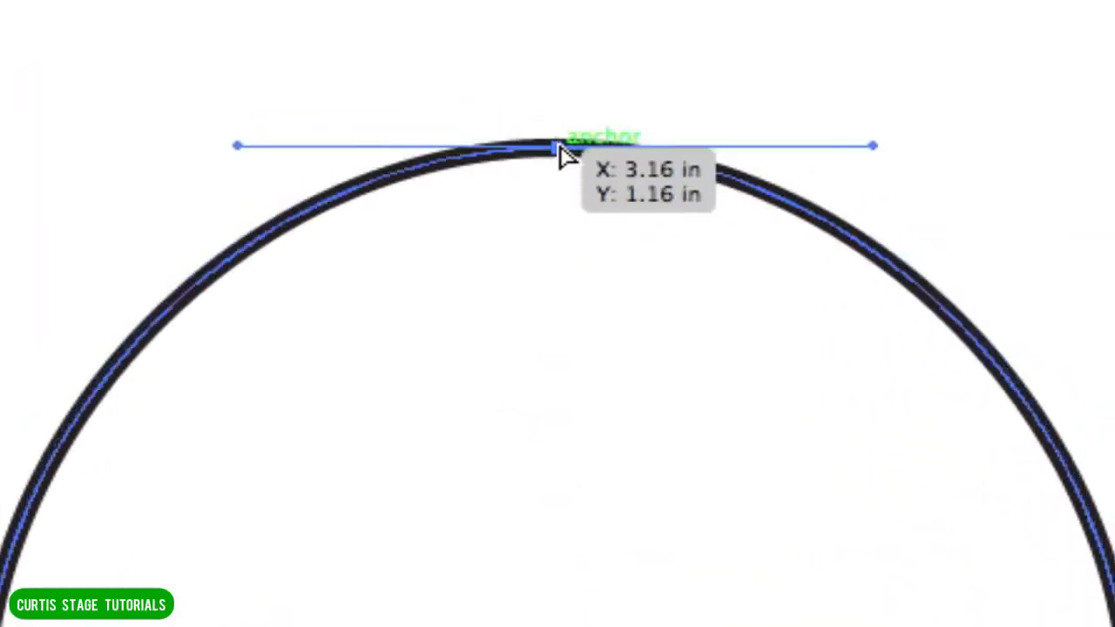
click(958, 161)
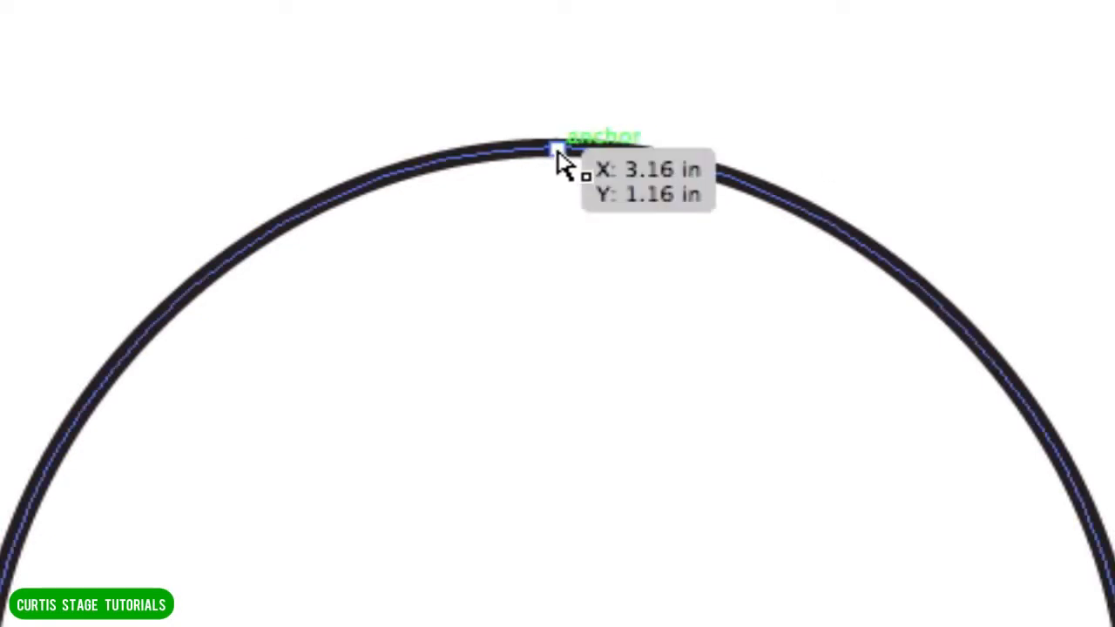
click(561, 155)
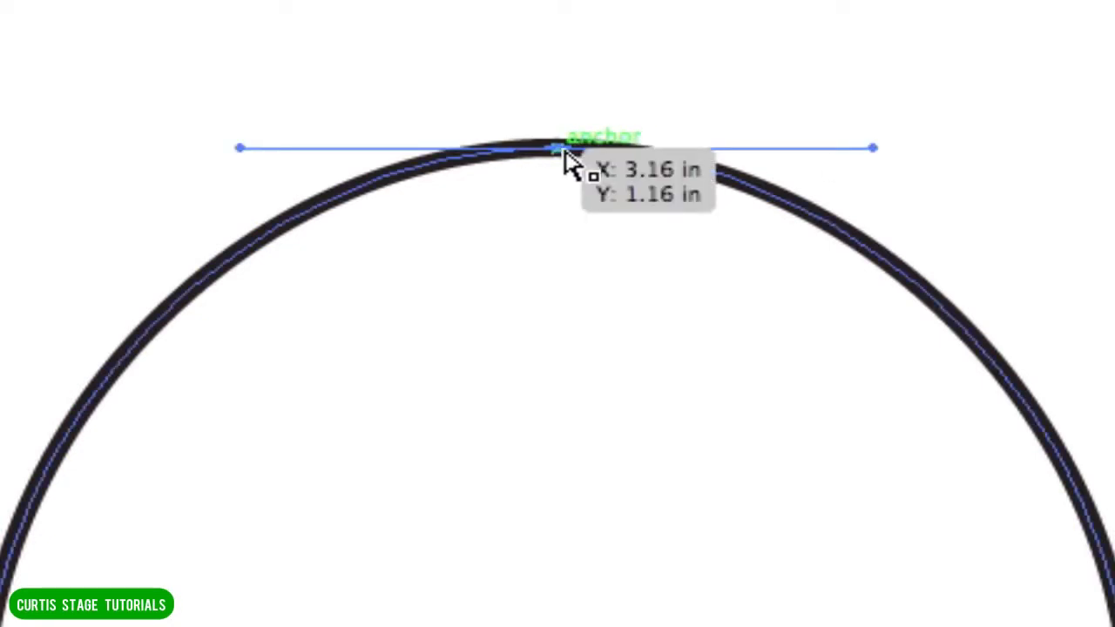
mouse_move(563, 151)
mouse_down()
mouse_move(555, 82)
mouse_move(558, 130)
mouse_up()
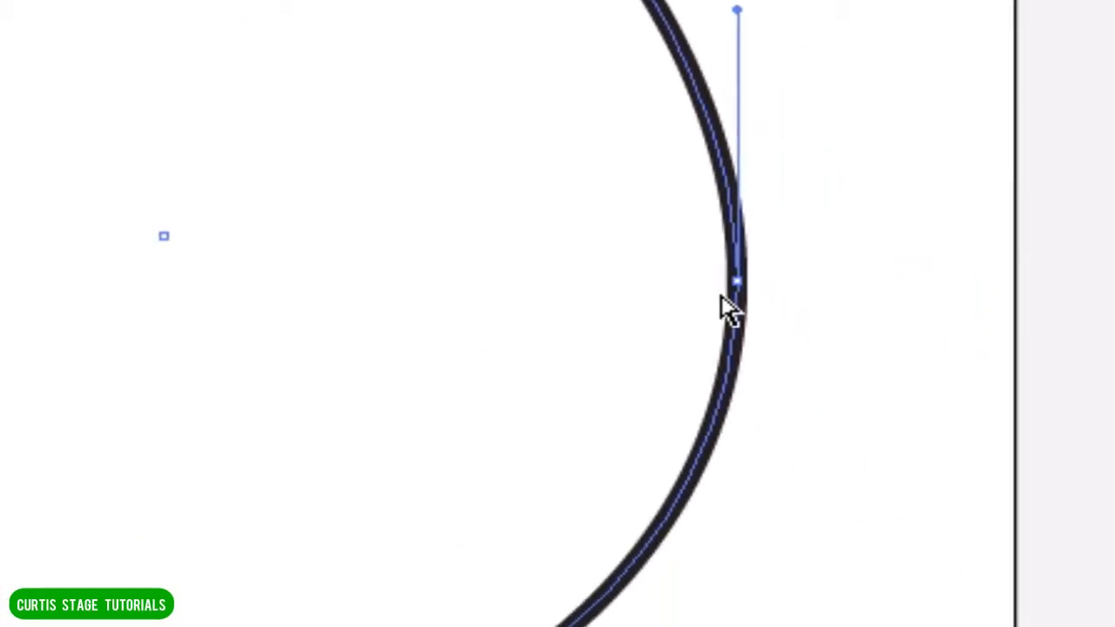
Move the large ellipse's right anchor point down and slightly outward to about X 5.23 in, Y 3.74 in.
click(744, 285)
drag(744, 285, 787, 422)
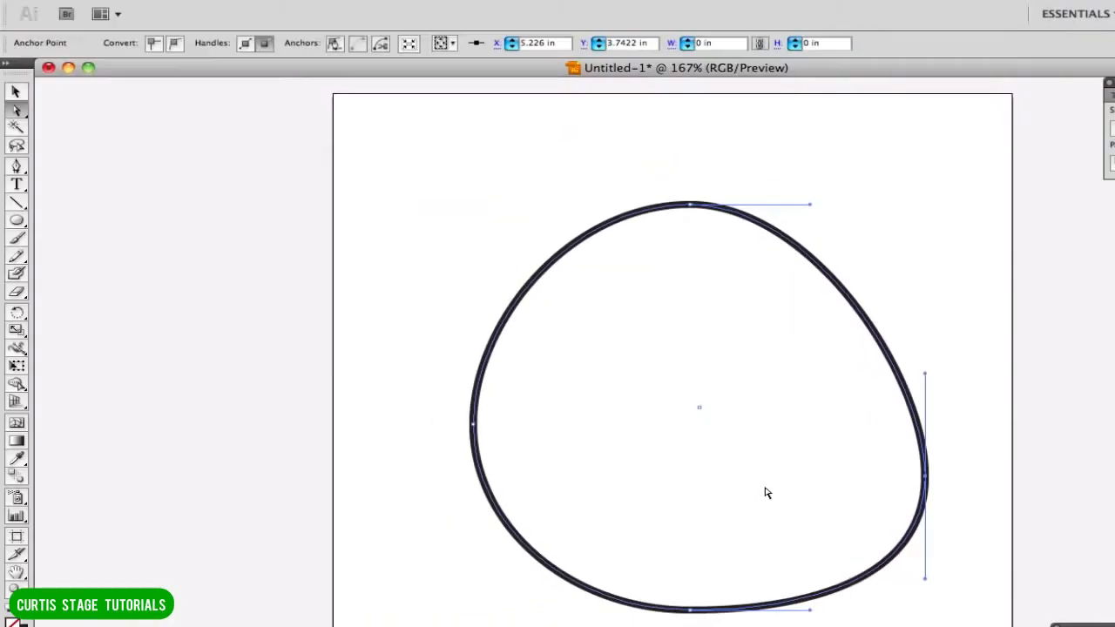
click(572, 227)
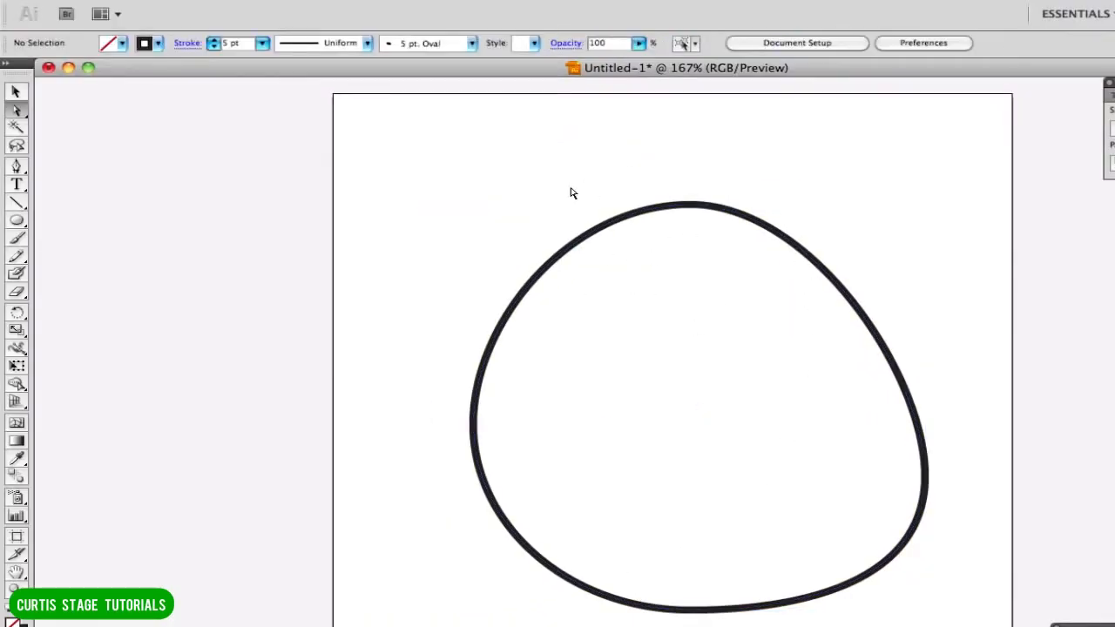
Draw a thin horizontal ellipse about 1.32 in wide near the artboard's upper-left corner.
click(16, 220)
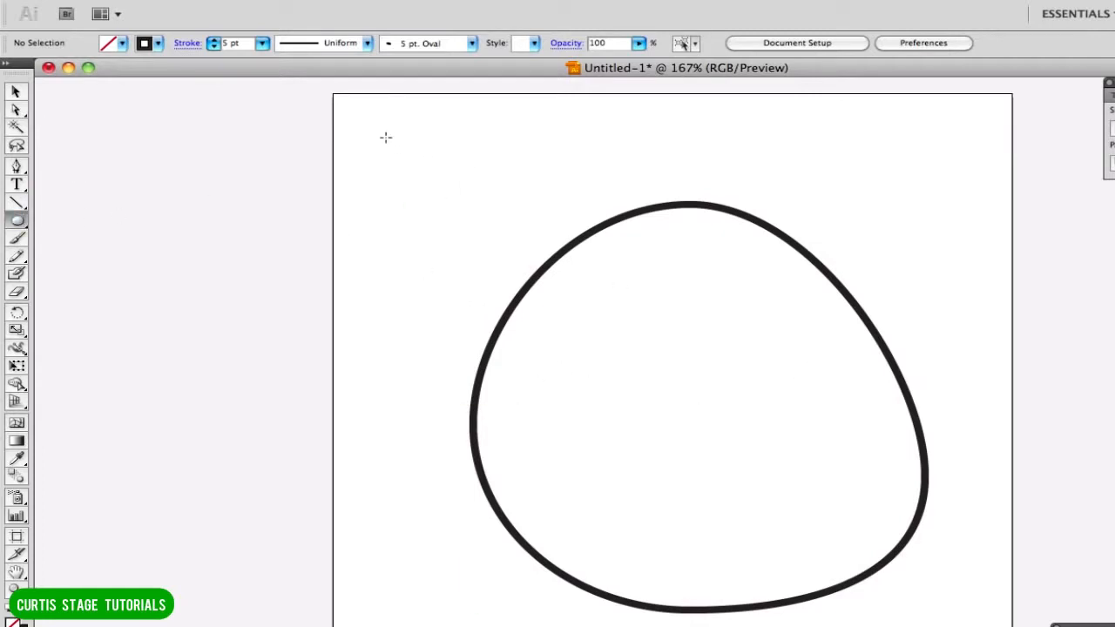
drag(386, 137, 536, 180)
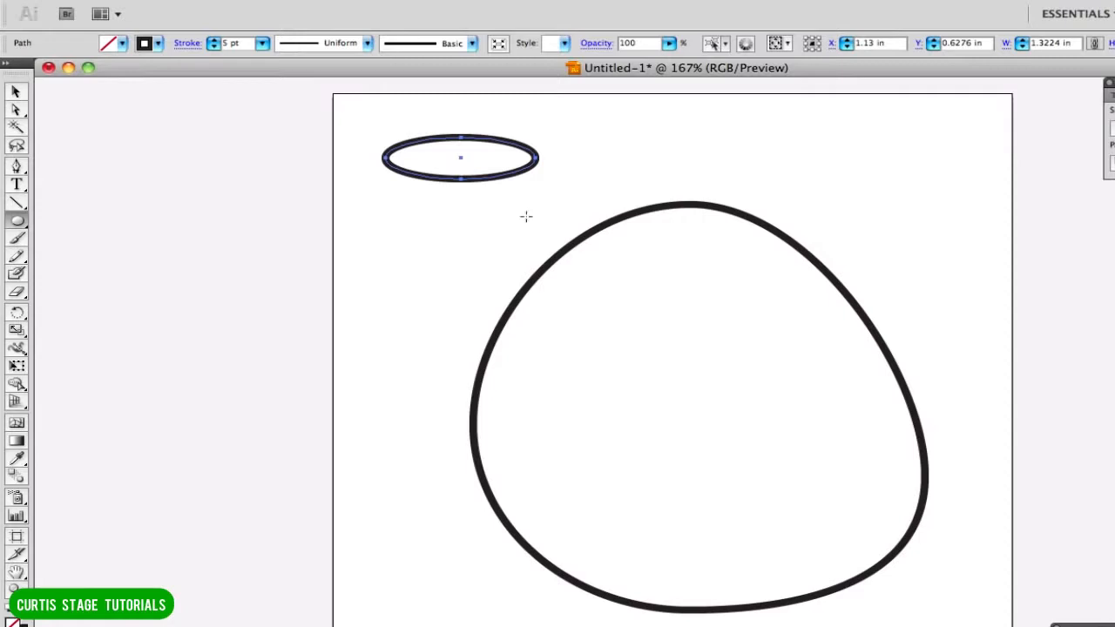
Try duplicating the thin ellipse by pasting a copy and by pulling a copy out sideways, undoing each attempt.
key(super+v)
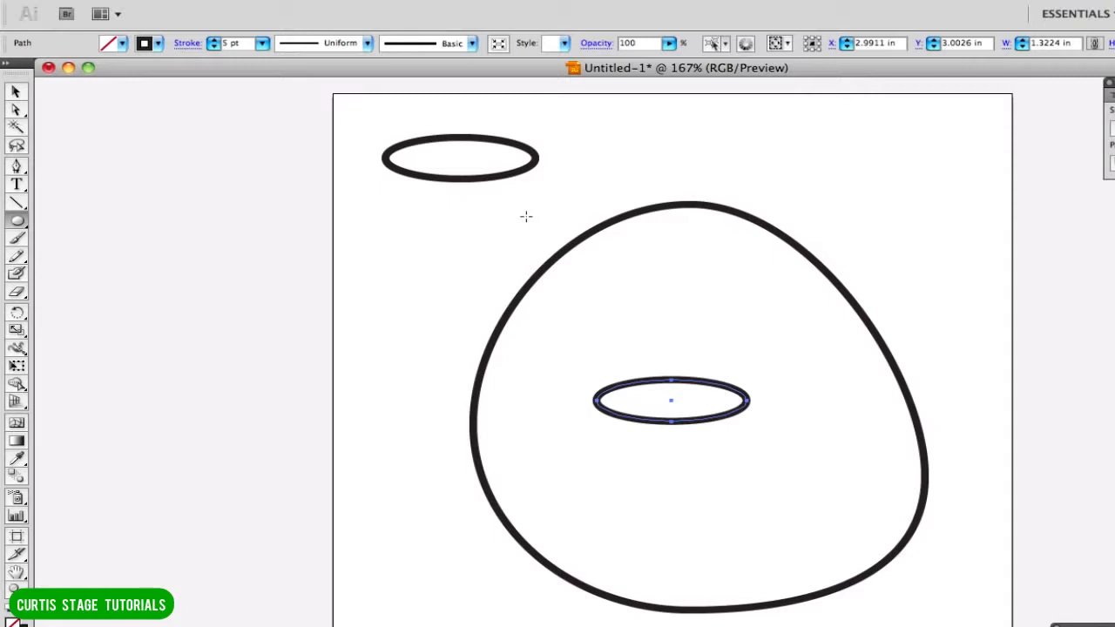
key(super+z)
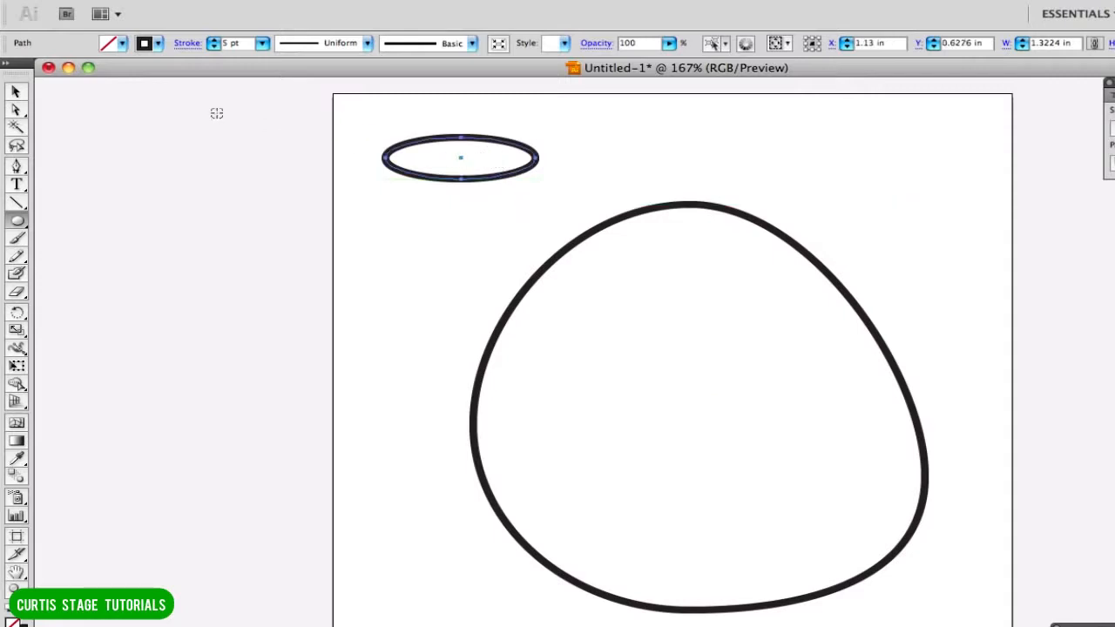
click(15, 92)
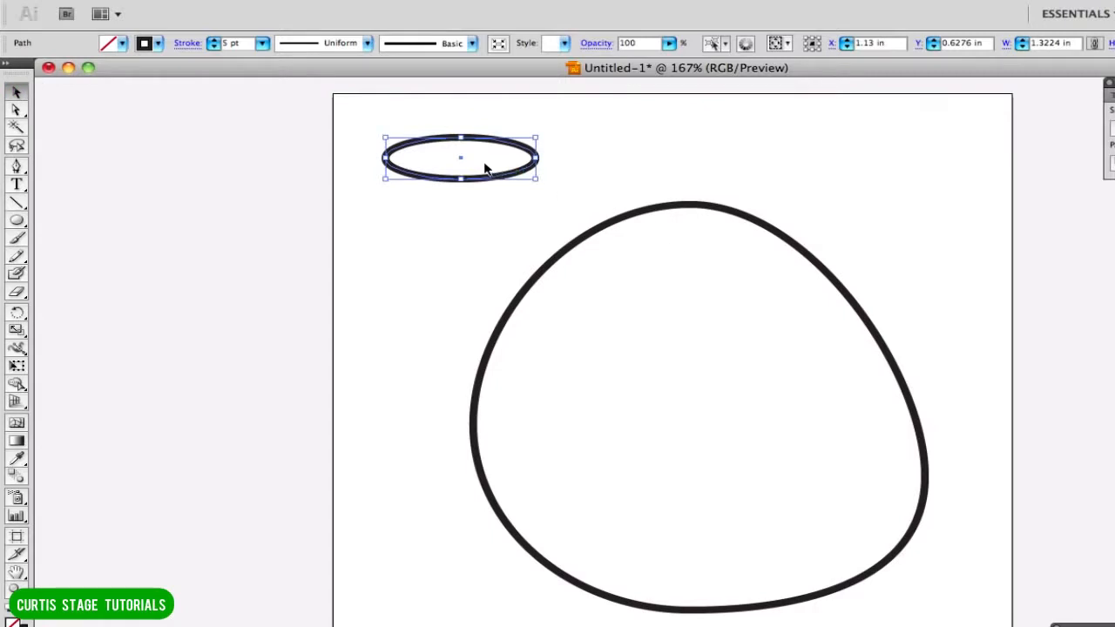
alt+drag(521, 171, 702, 170)
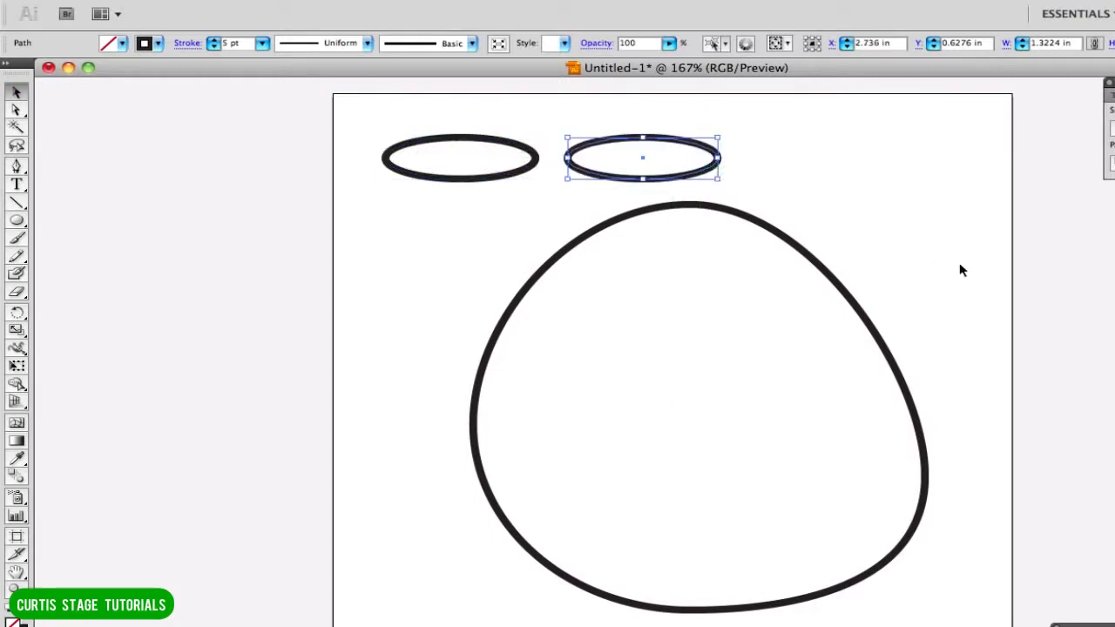
key(ctrl+z)
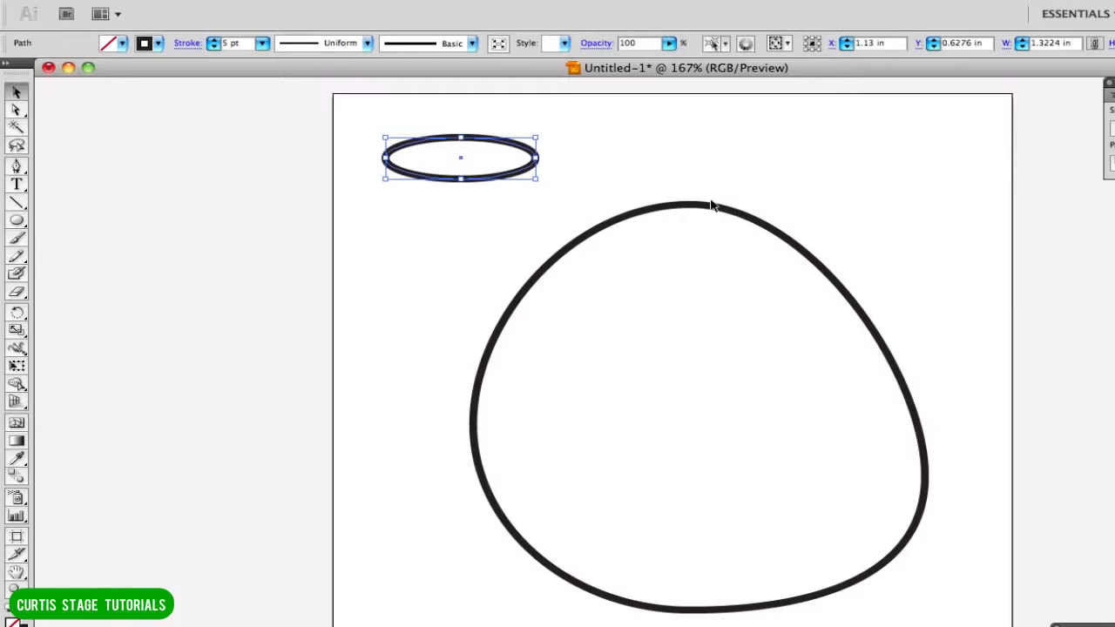
Duplicate the thin ellipse with a small nudge and separate the two copies side by side above the large shape.
key(alt+Right)
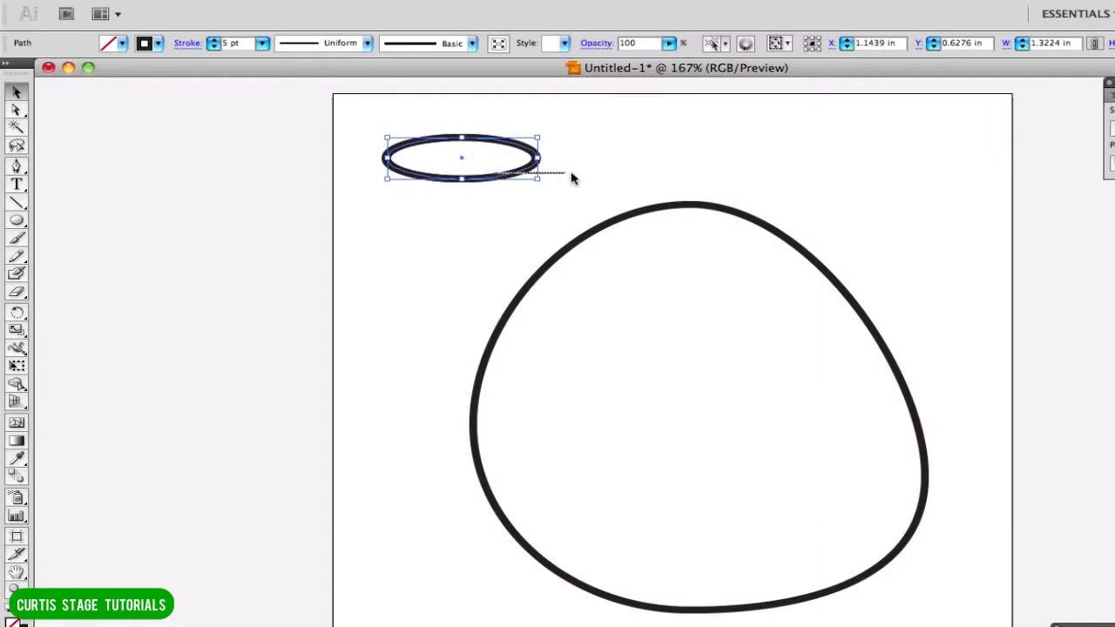
drag(525, 177, 649, 178)
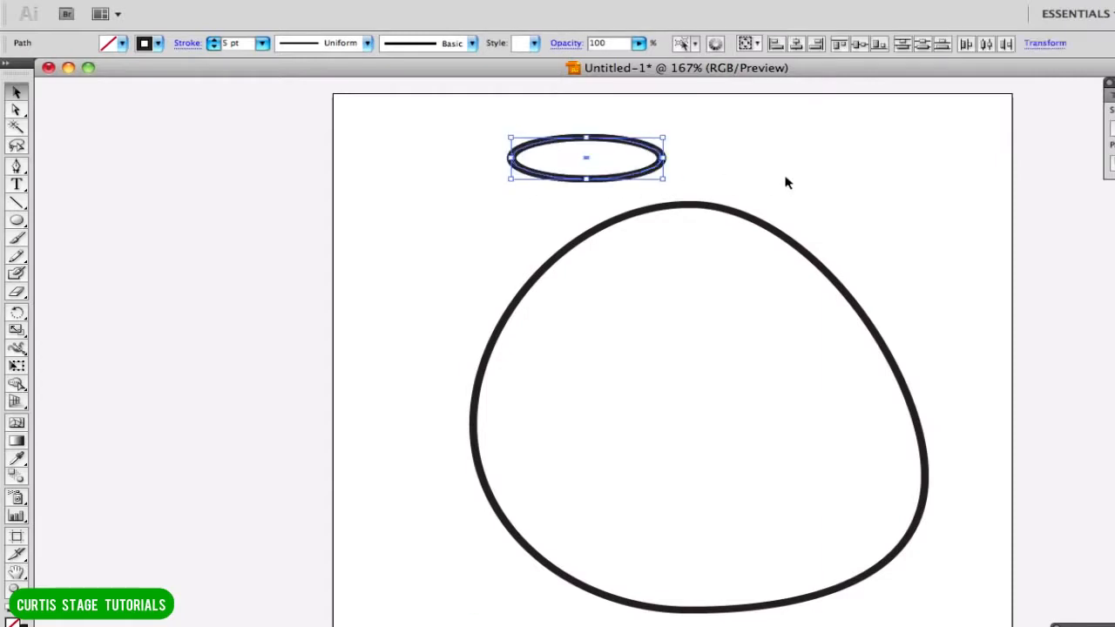
click(735, 182)
click(628, 179)
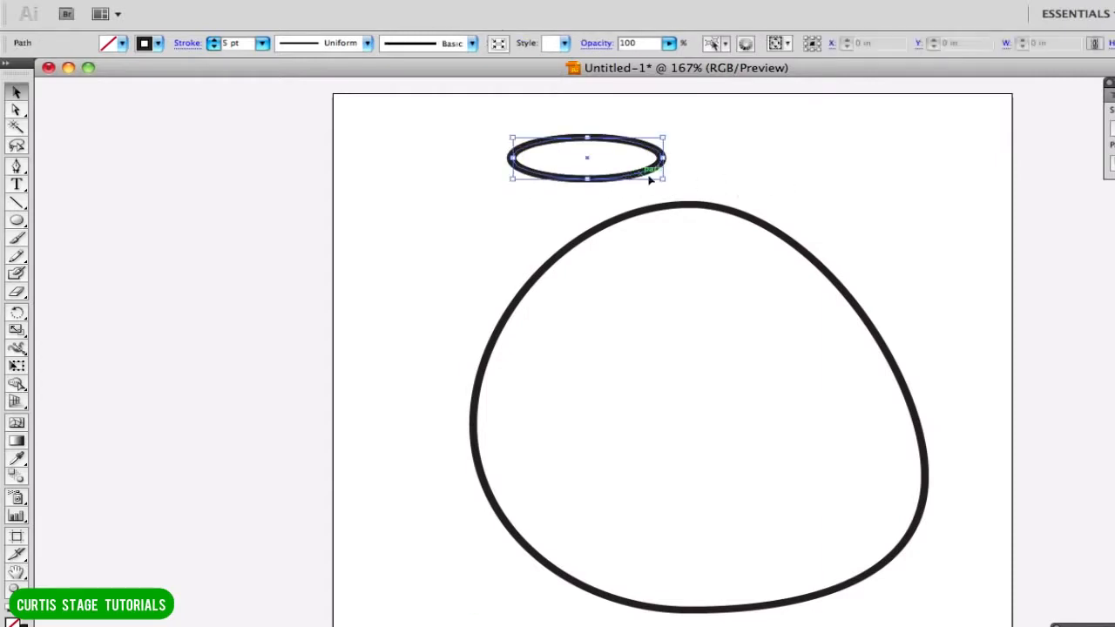
drag(642, 177, 479, 181)
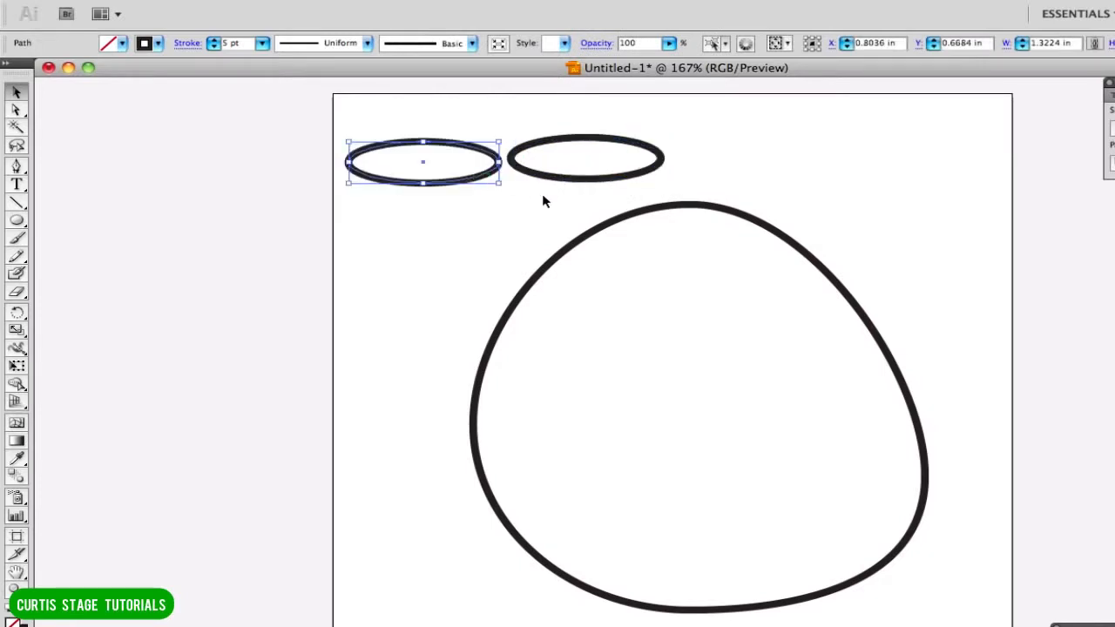
Stack the second thin ellipse so it overlaps the upper edge of the first and tilt it slightly clockwise.
drag(585, 181, 425, 131)
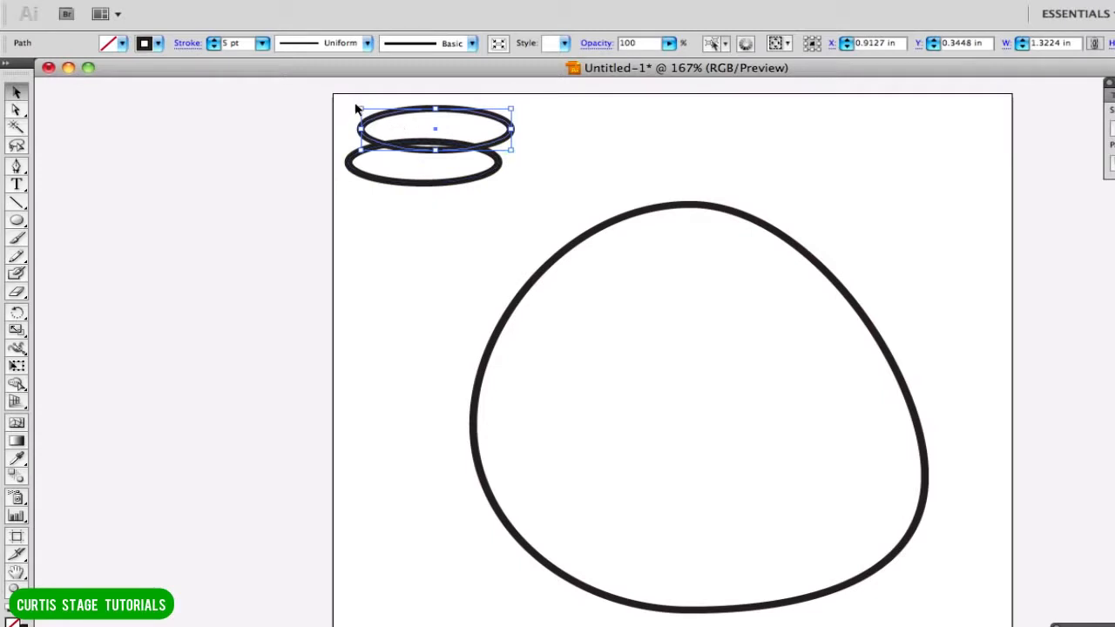
drag(356, 106, 361, 88)
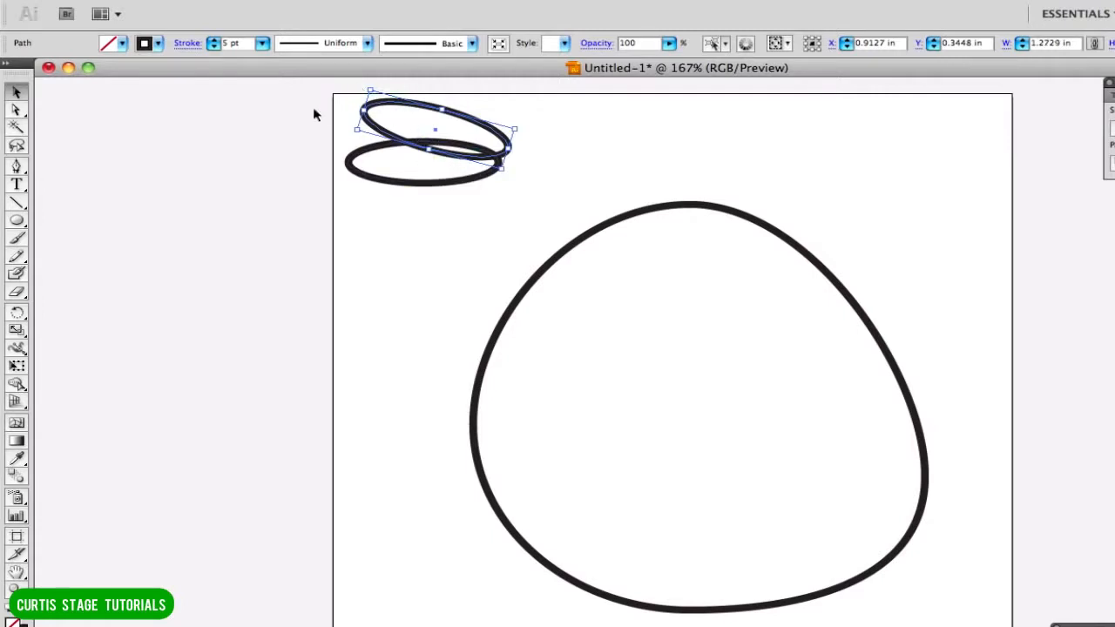
Move both thin ellipses together onto the top of the large rounded shape and rotate the pair slightly clockwise.
drag(393, 173, 541, 184)
drag(485, 162, 692, 218)
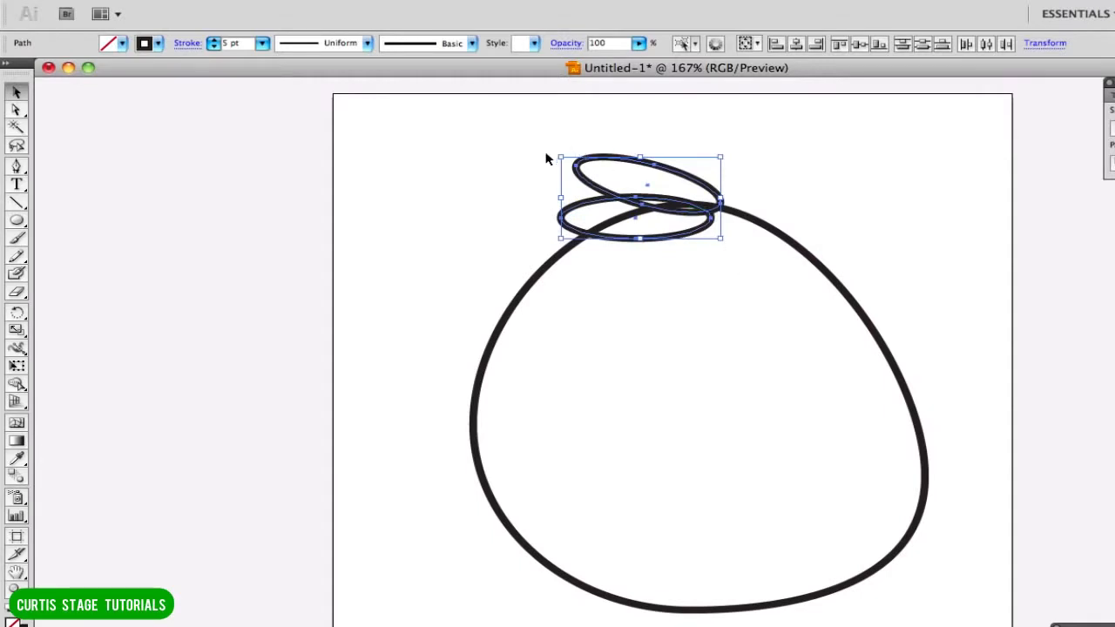
drag(555, 159, 570, 131)
drag(664, 244, 675, 234)
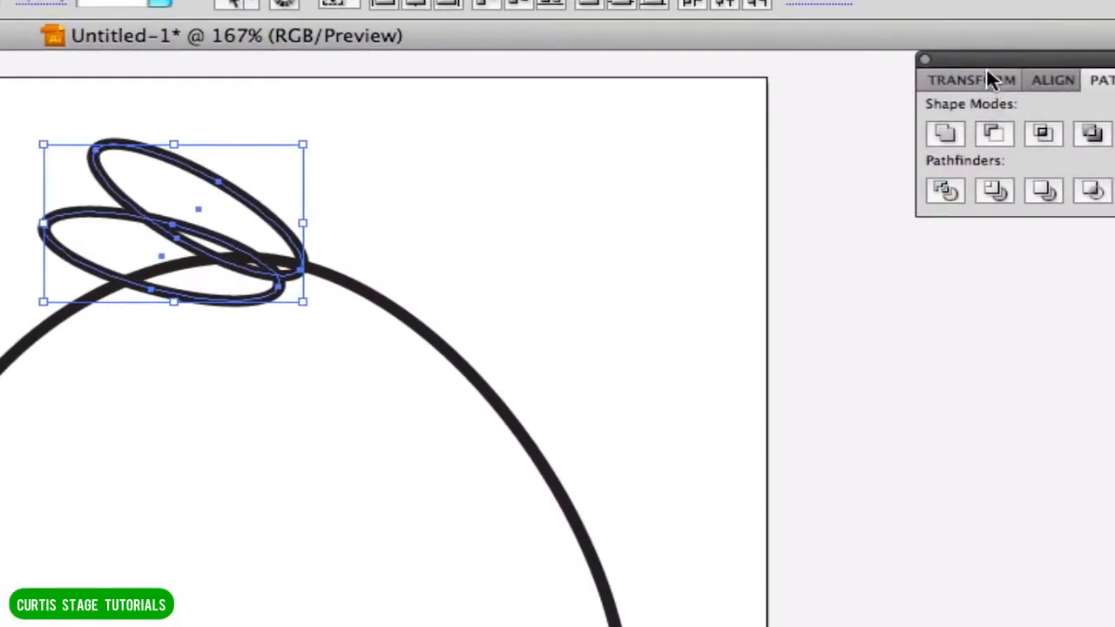
Place the Pathfinder options beside the two thin ellipses.
drag(986, 57, 421, 73)
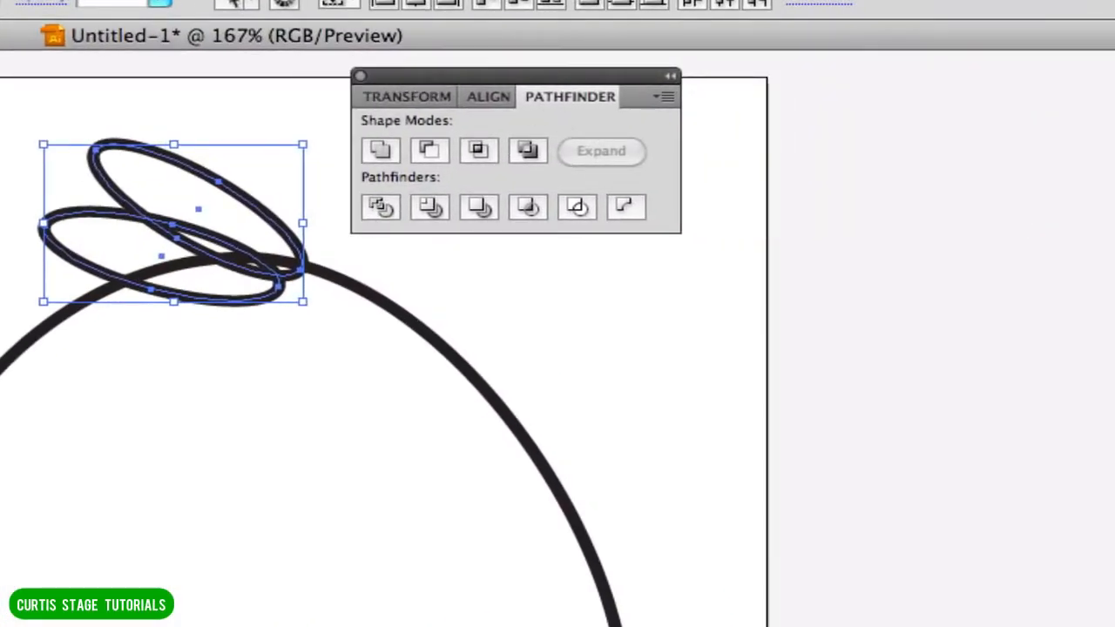
click(210, 22)
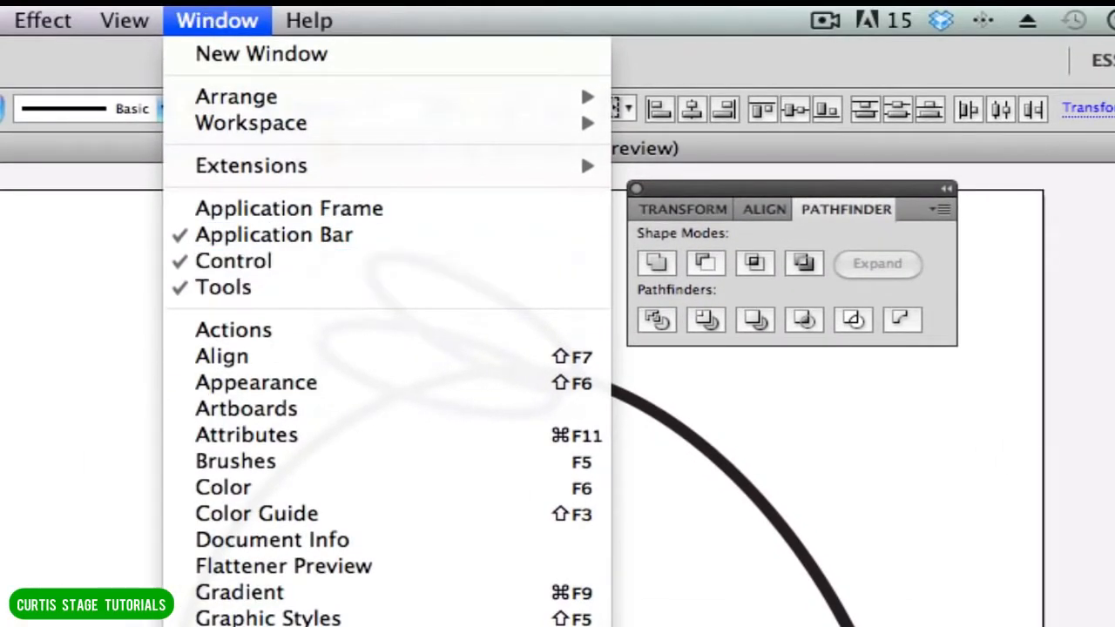
click(1023, 414)
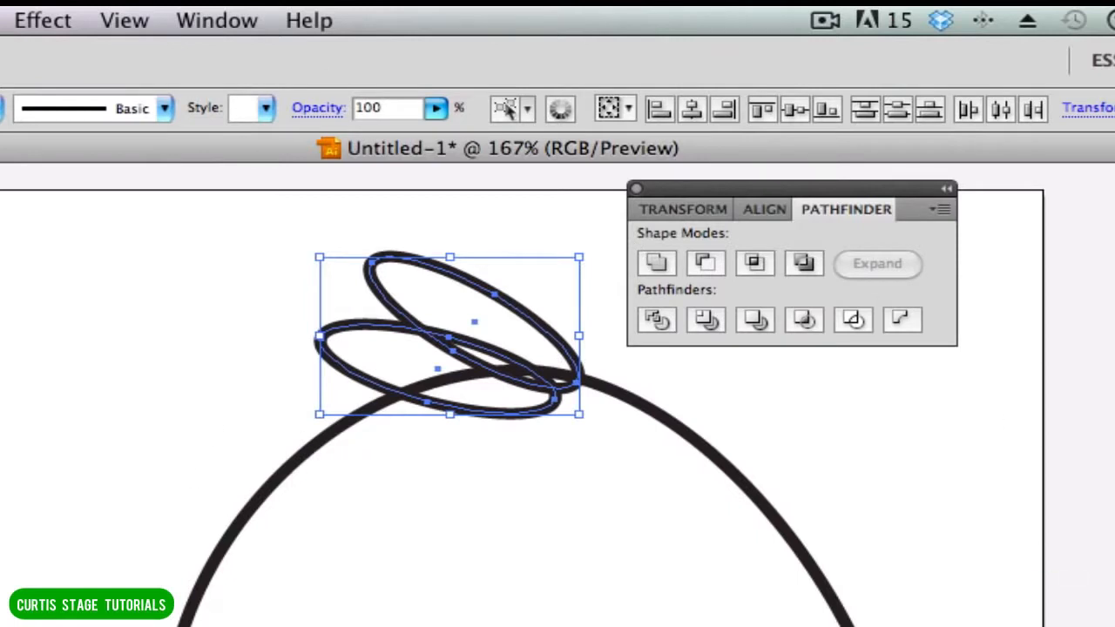
Select the large rounded shape and both thin ellipses together.
click(116, 326)
drag(88, 261, 921, 626)
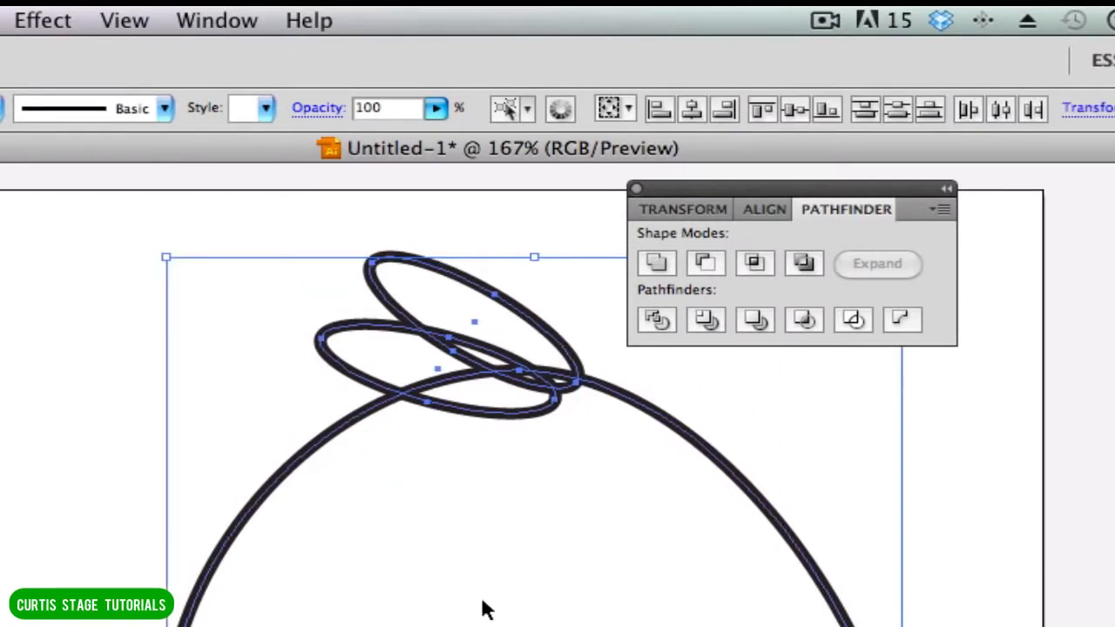
click(110, 317)
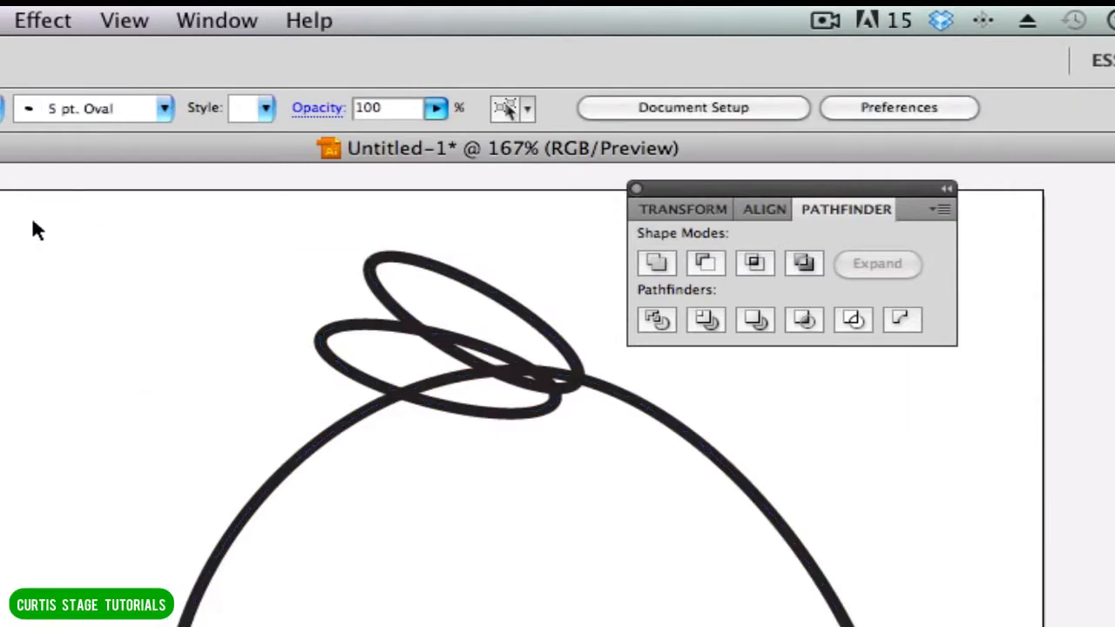
drag(35, 212, 967, 626)
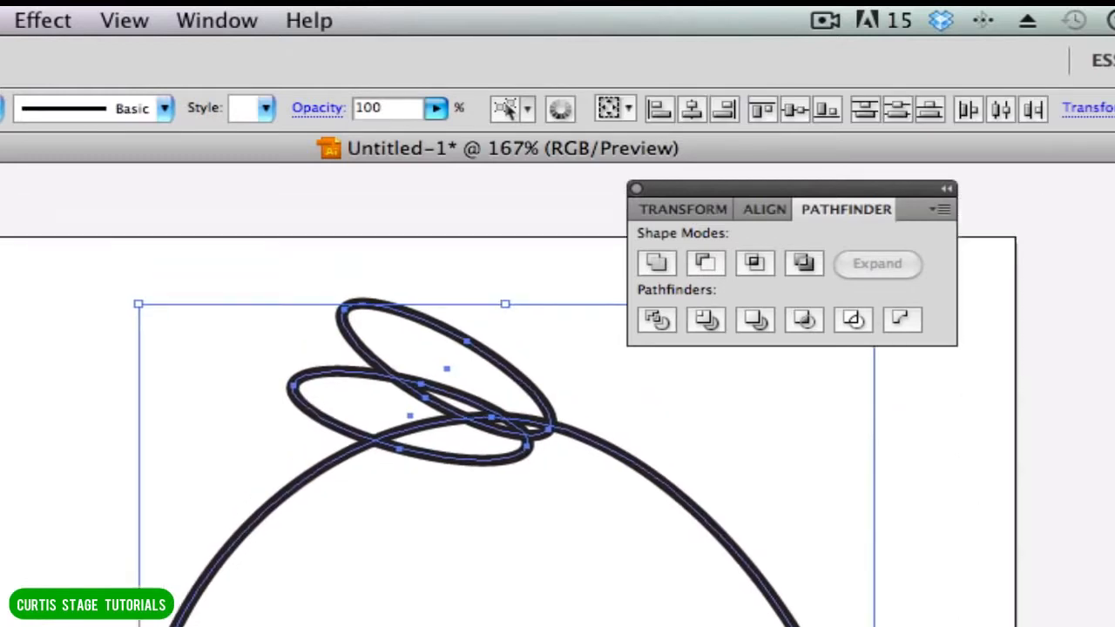
scroll(496, 435, up, 2)
scroll(496, 436, down, 5)
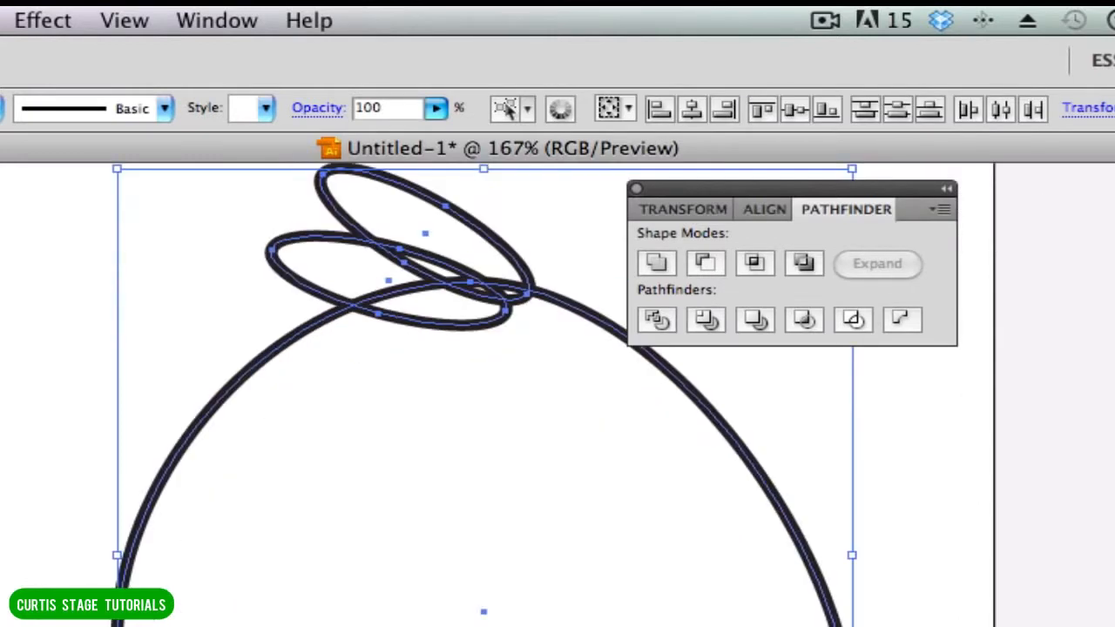
scroll(497, 392, up, 2)
Show the paths inside Layer 1 and unite the three selected shapes into a single outline.
drag(1114, 305, 1065, 222)
click(1045, 272)
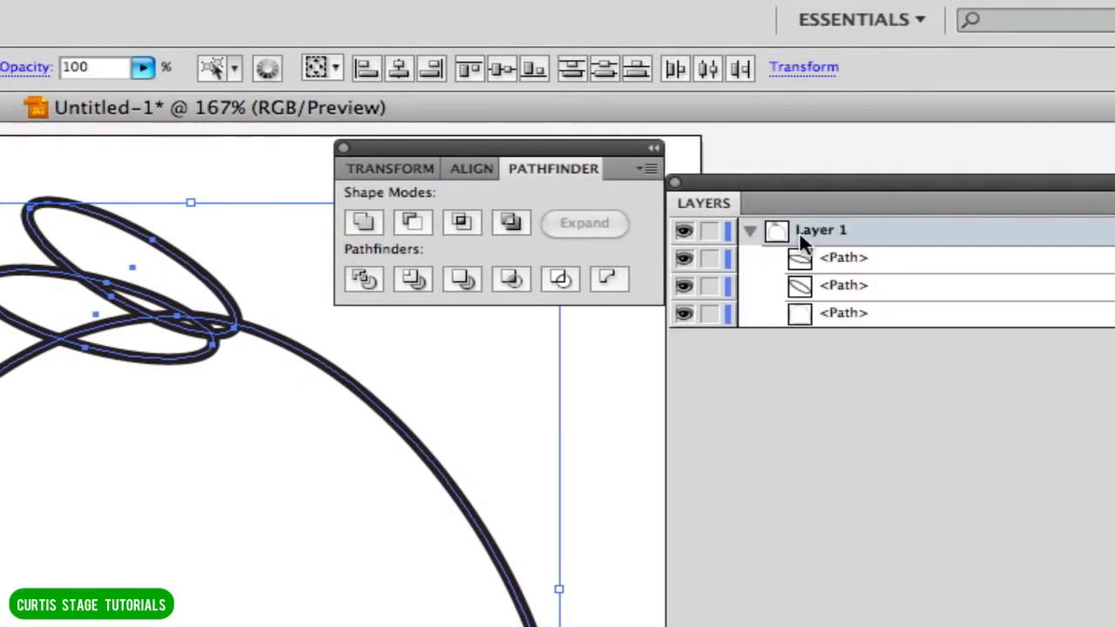
click(749, 234)
click(749, 233)
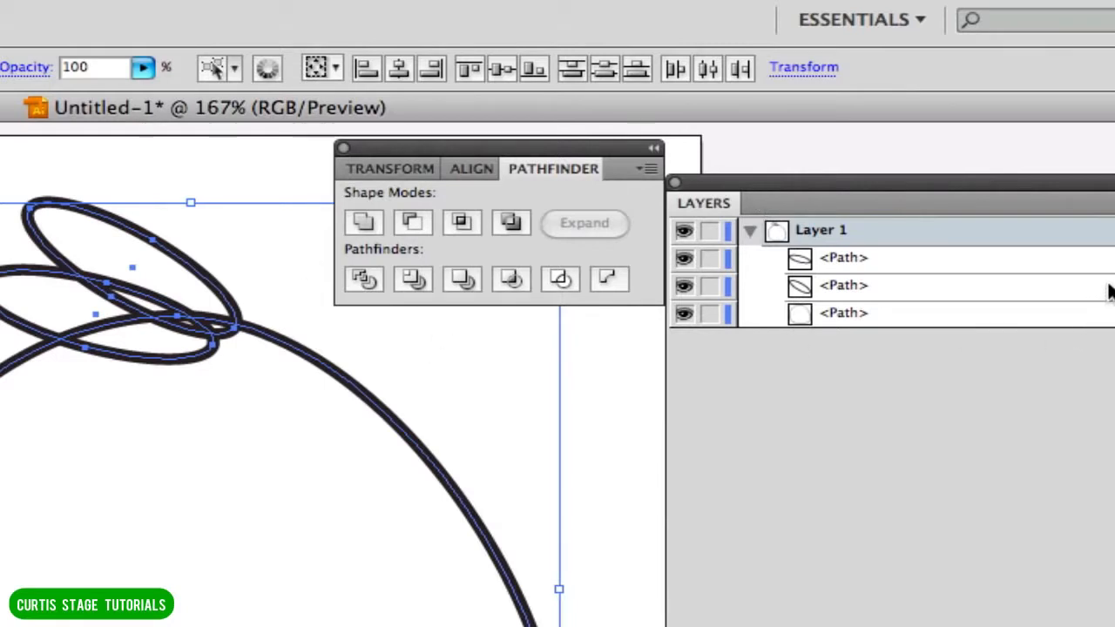
click(365, 228)
click(361, 224)
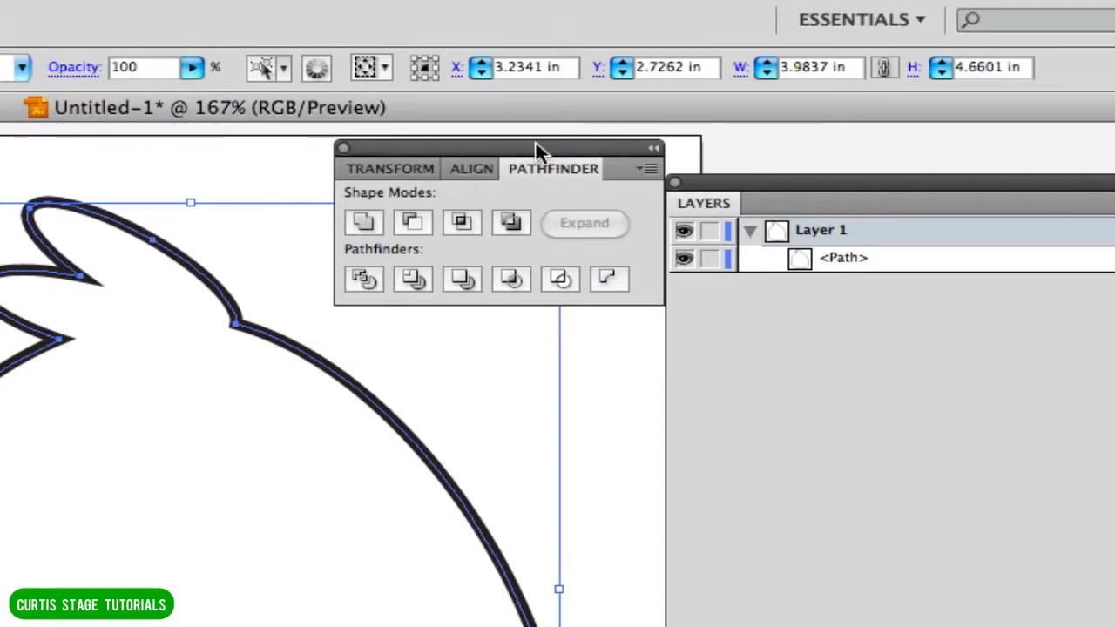
Move the Pathfinder and Layers windows off the artwork so the whole merged outline is in view.
drag(536, 146, 1001, 582)
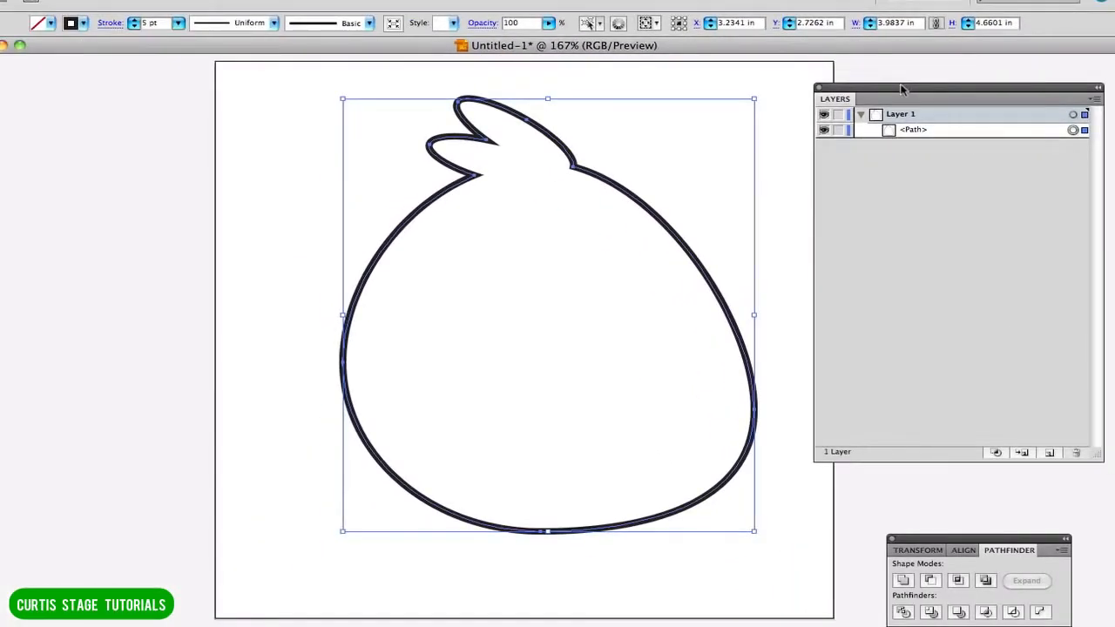
drag(908, 85, 913, 148)
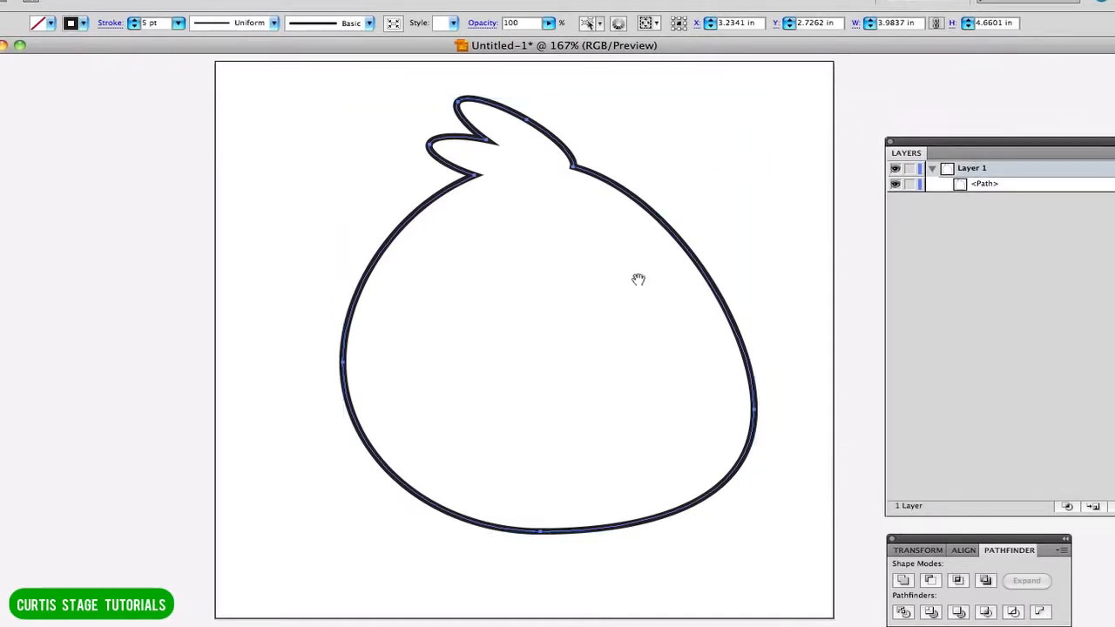
drag(637, 279, 446, 279)
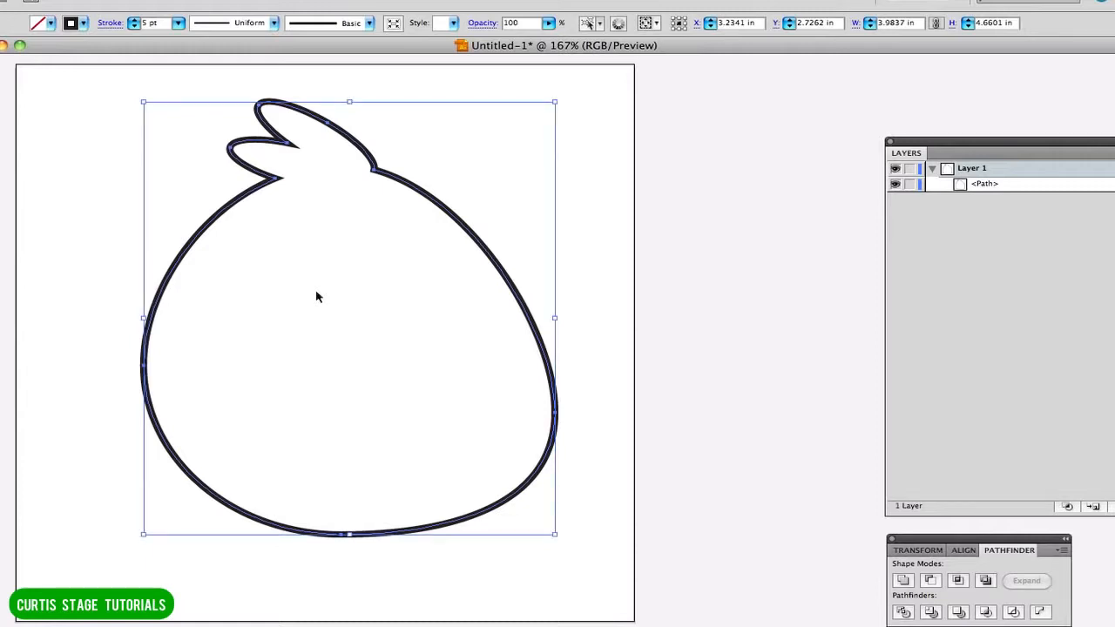
Duplicate the merged outline directly in front of the original and keep the front copy selected.
key(super+c)
key(super+f)
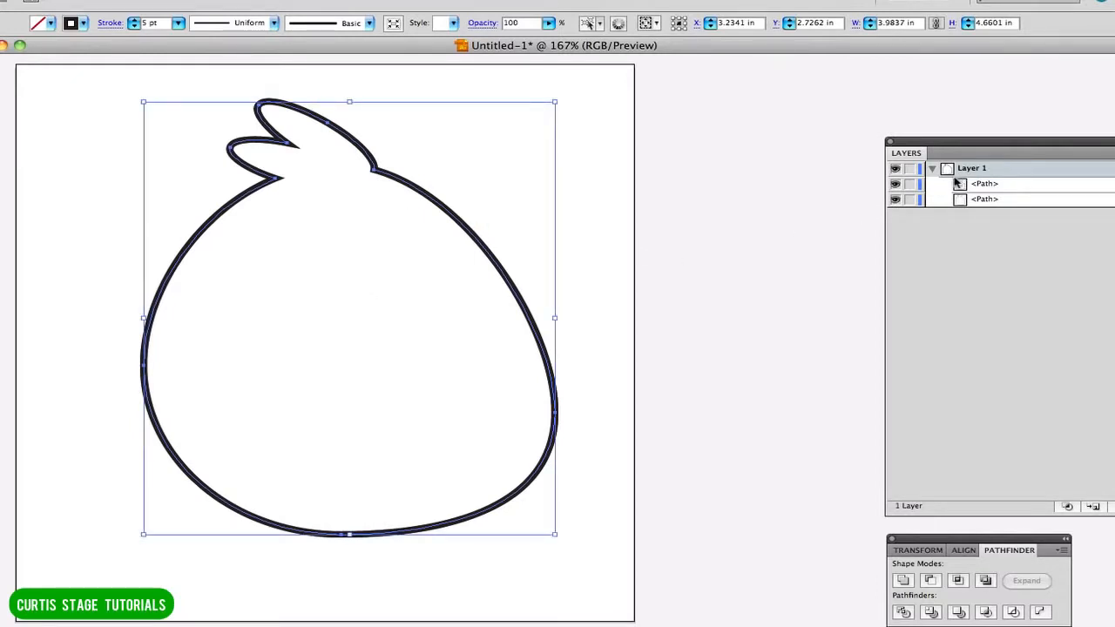
drag(967, 142, 785, 99)
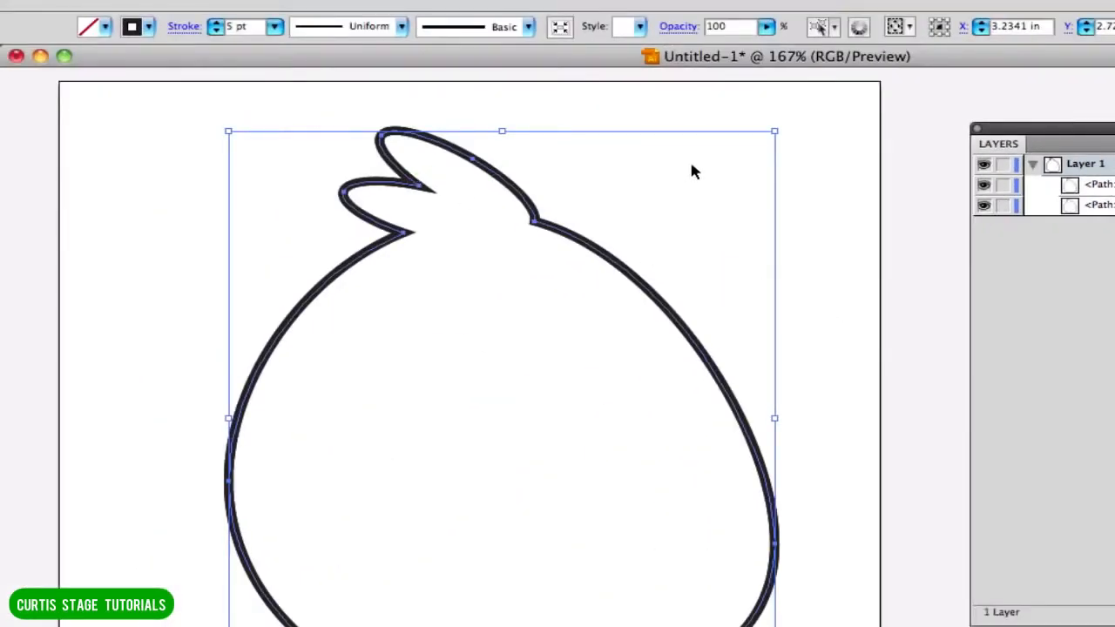
click(1107, 185)
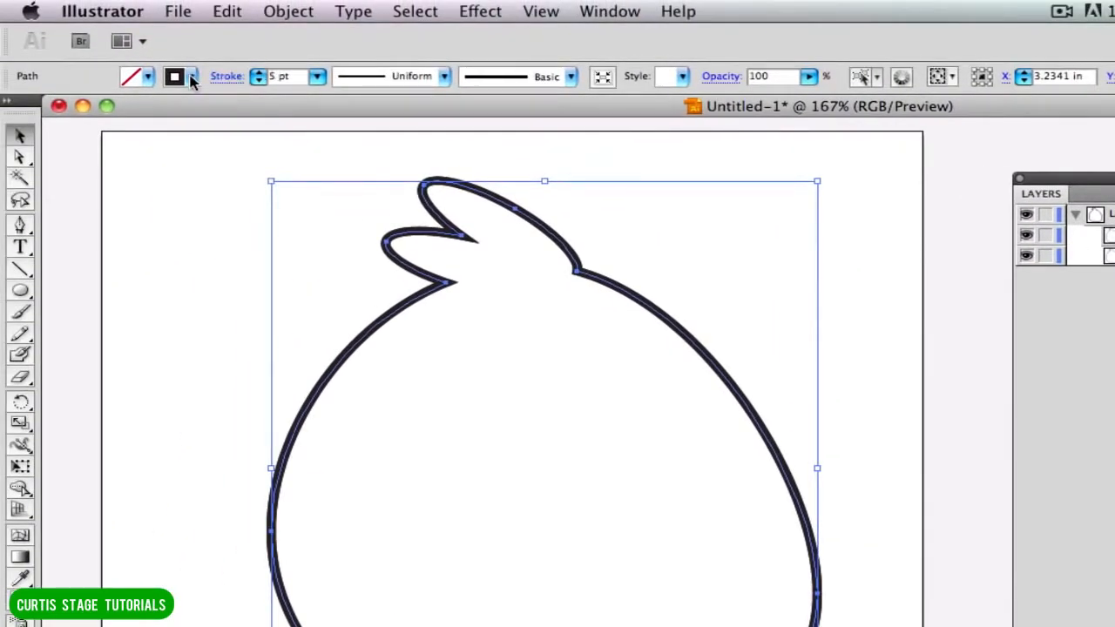
Set the front copy's stroke to none and fill it with bright red.
click(103, 61)
click(7, 96)
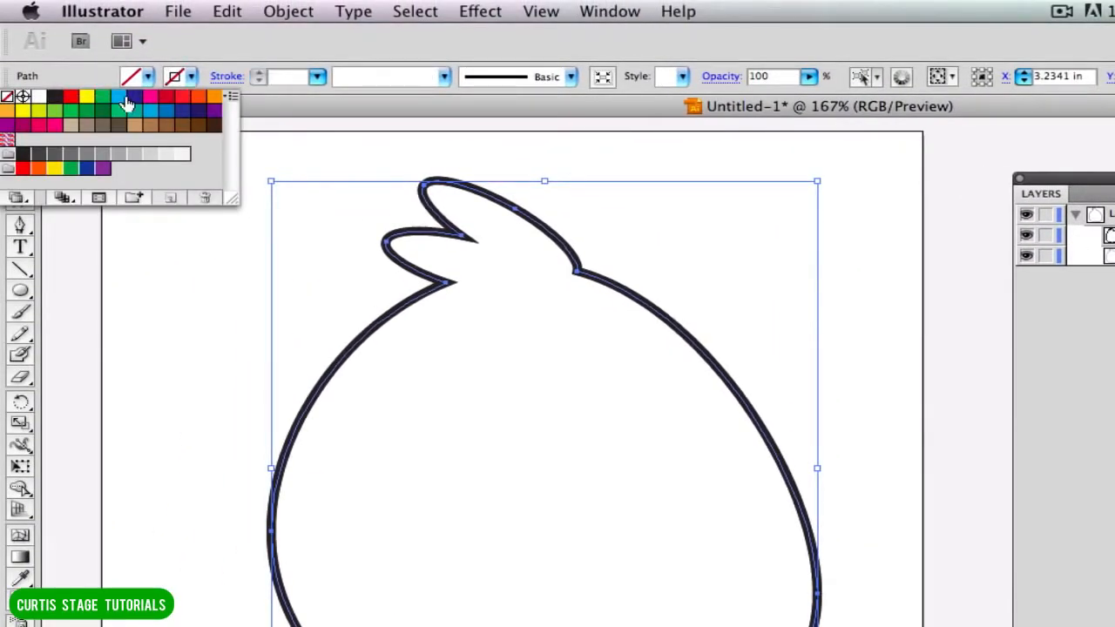
click(150, 77)
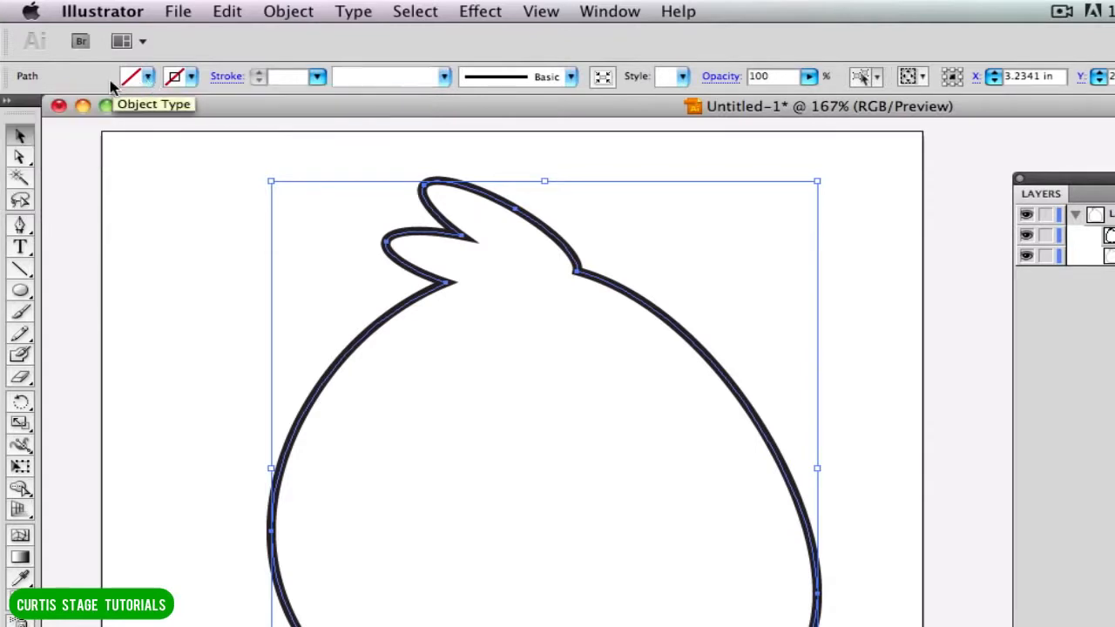
click(150, 77)
click(70, 96)
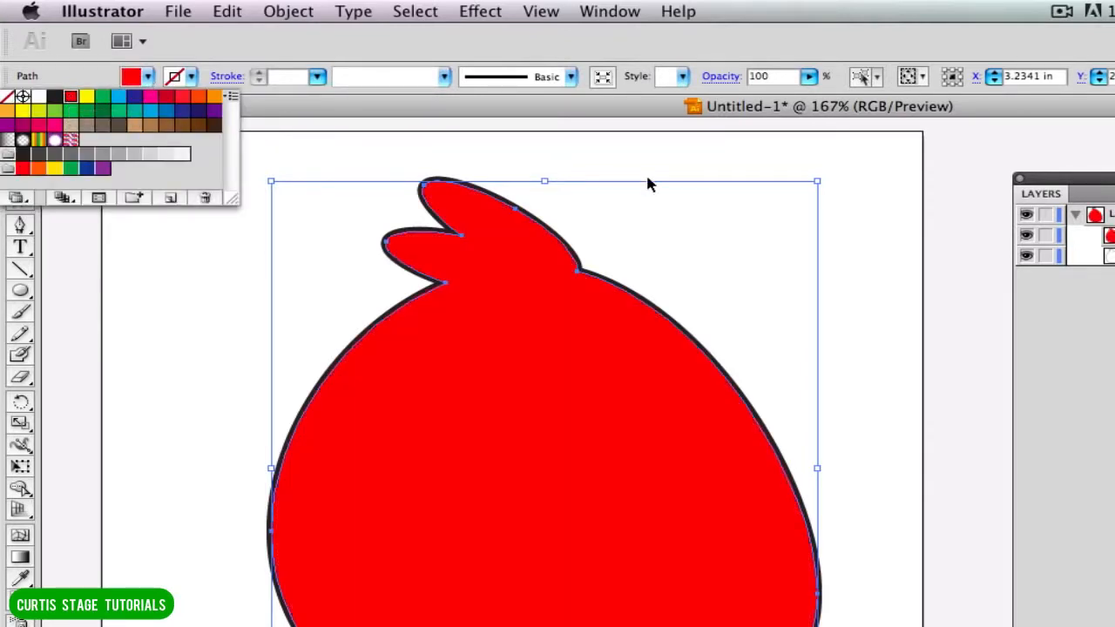
click(883, 158)
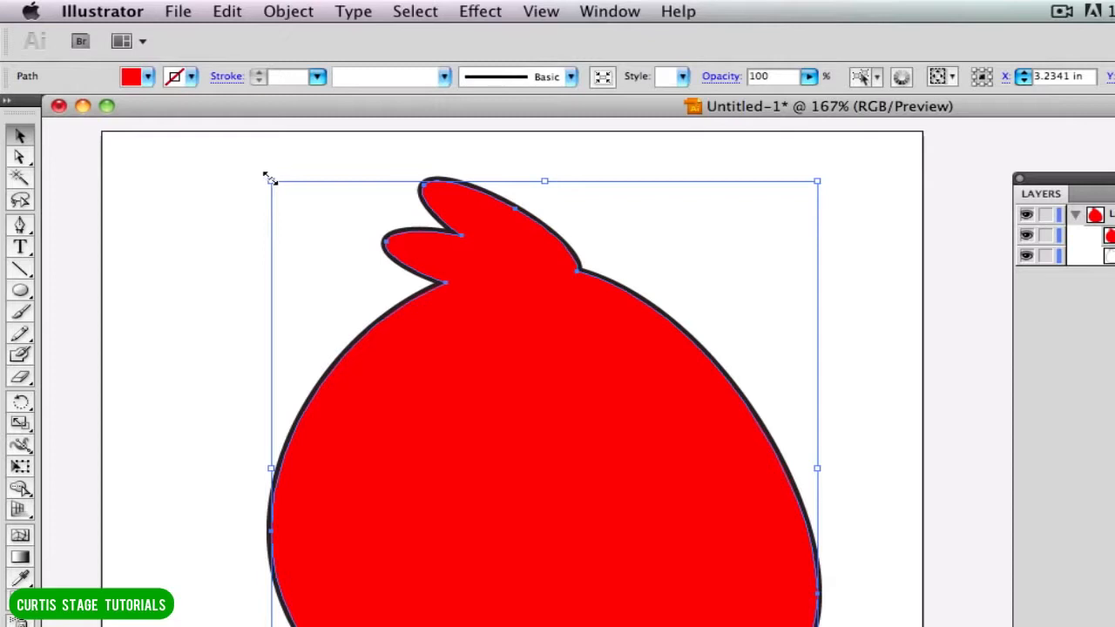
Scale the red copy down evenly about its centre to about 3.95 by 4.62 in, inside the black outline, and deselect it.
drag(270, 178, 271, 182)
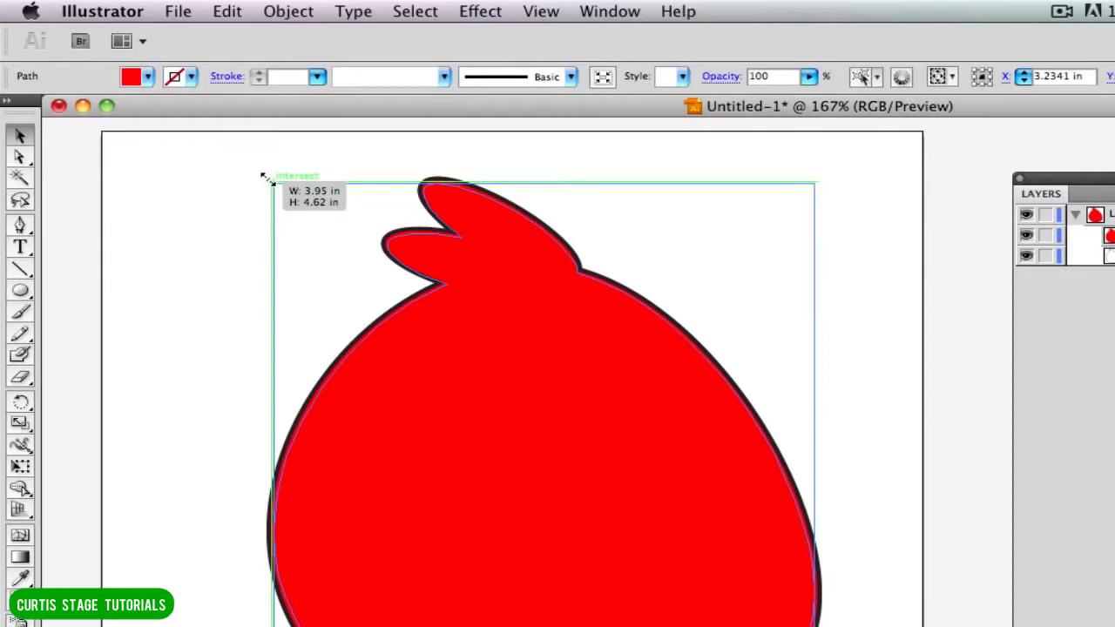
mouse_move(268, 180)
mouse_down()
mouse_move(308, 224)
mouse_move(378, 210)
mouse_move(438, 327)
mouse_move(268, 158)
mouse_move(273, 182)
mouse_up()
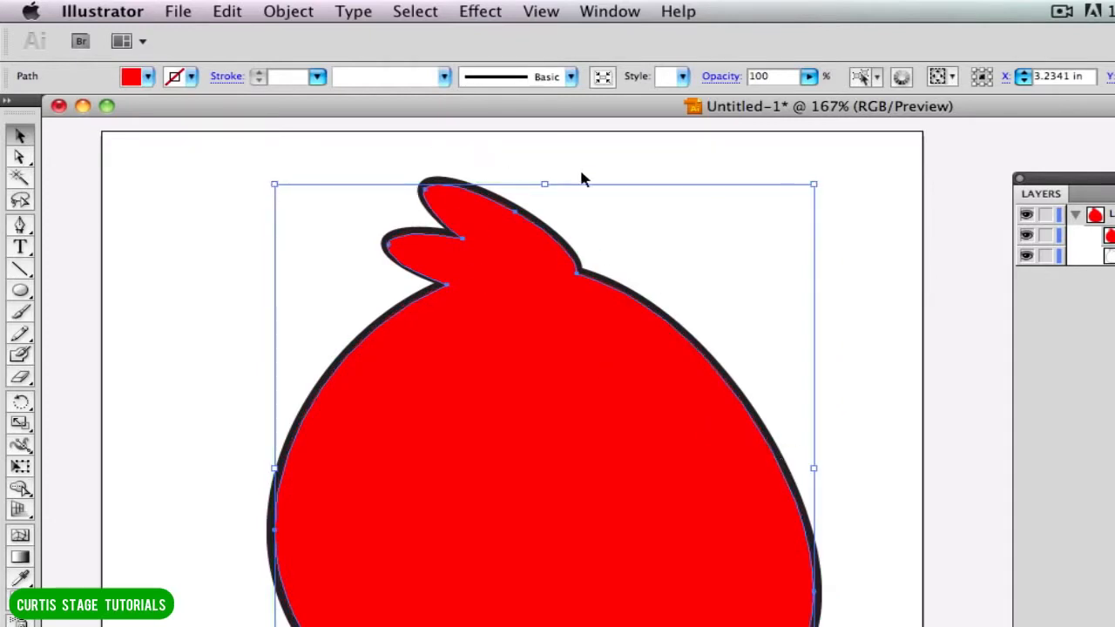
click(854, 384)
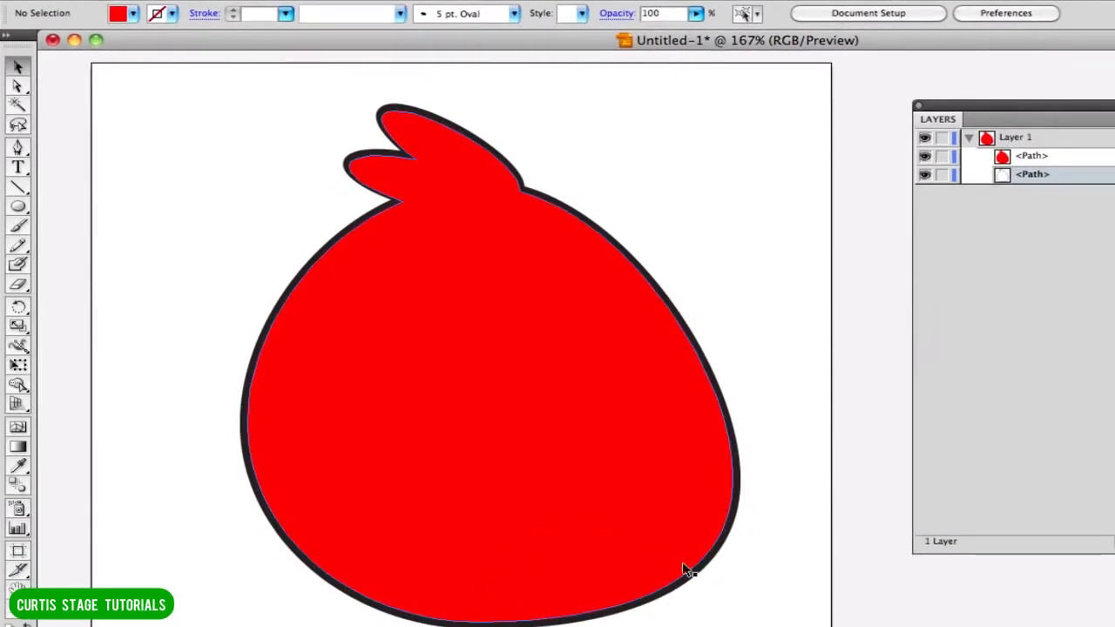
Draw a wide tan ellipse without a stroke beside the red body, partly off the artboard, and put the layer list away.
drag(1000, 113, 1113, 124)
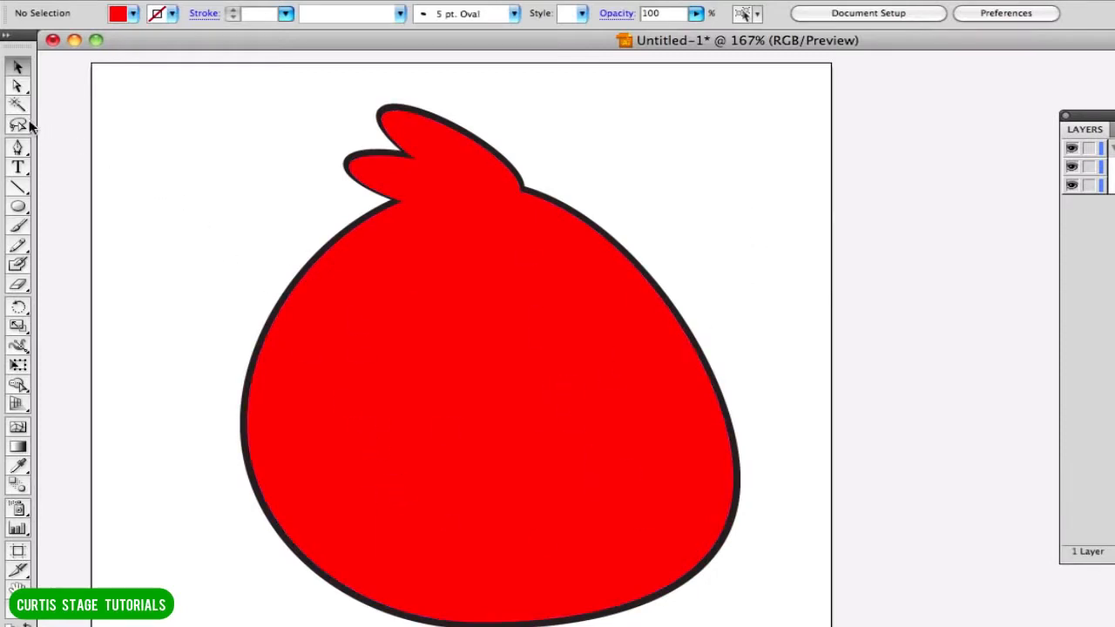
click(19, 207)
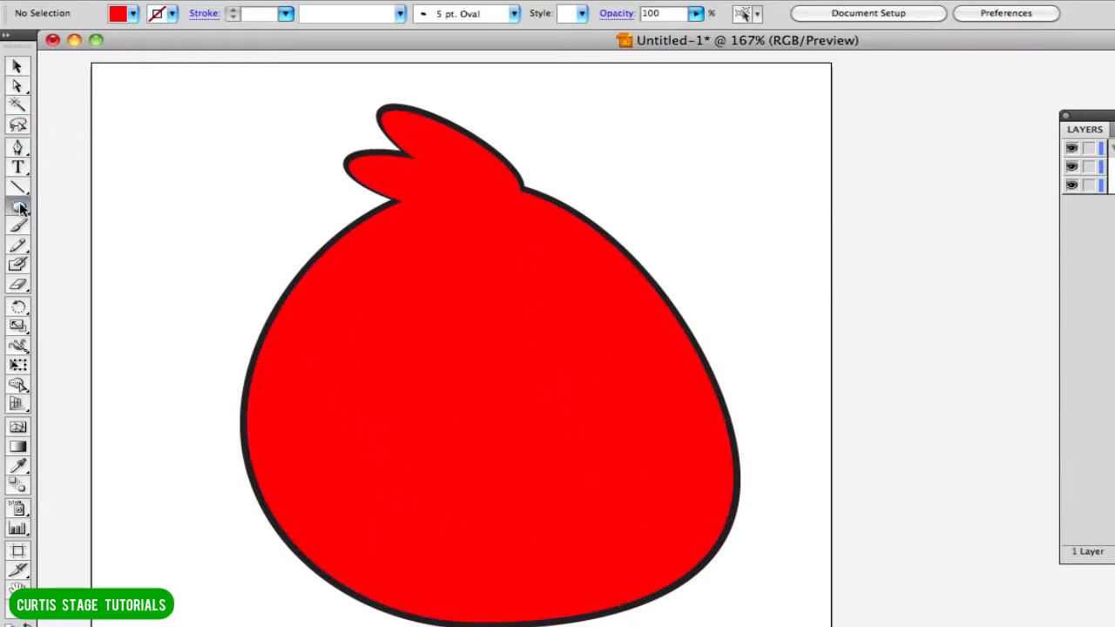
click(120, 16)
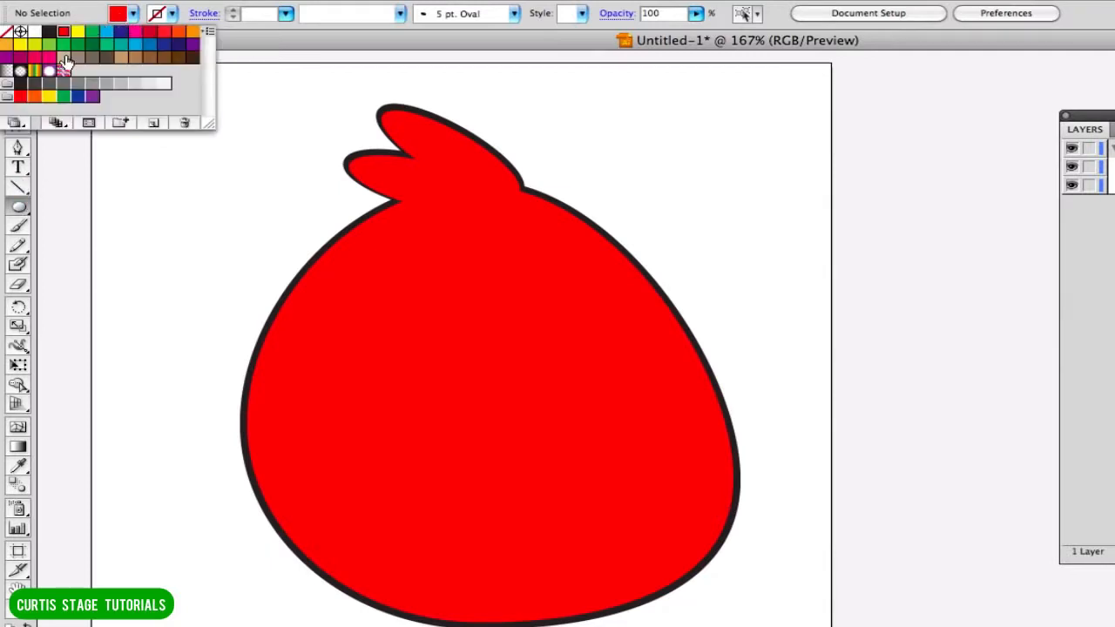
click(65, 59)
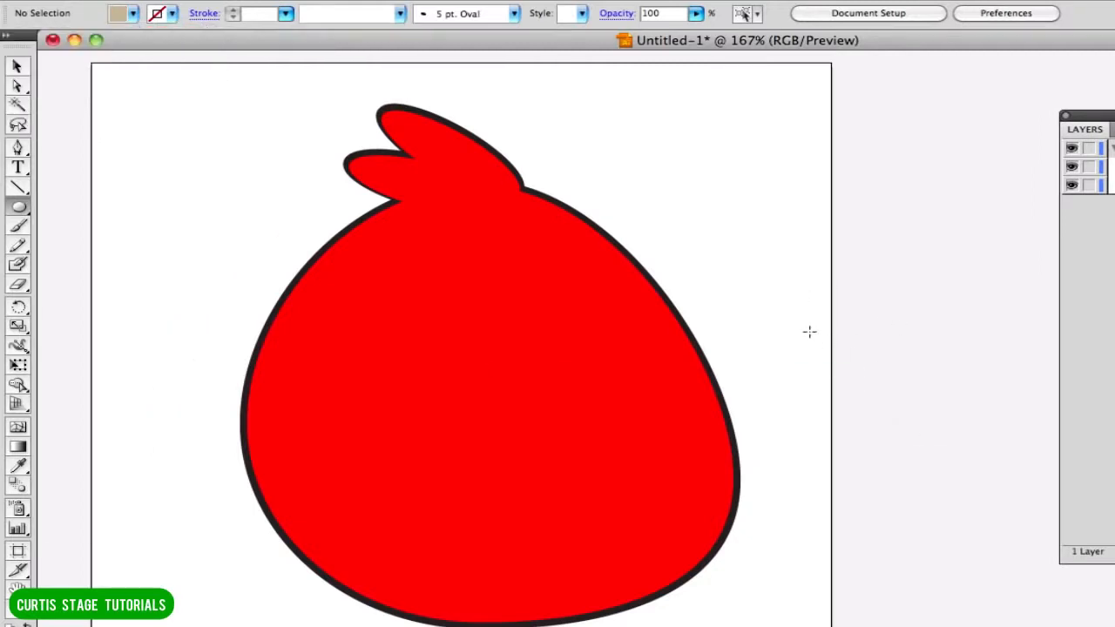
drag(807, 330, 1114, 607)
click(1065, 115)
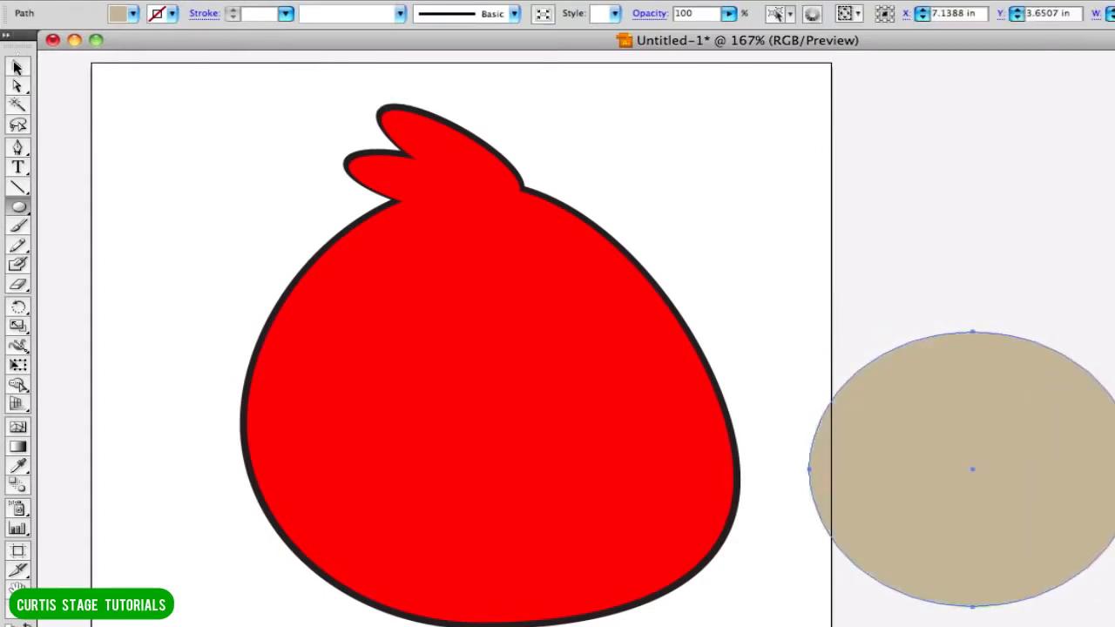
Move the tan ellipse over the lower right part of the red body so it extends past the bottom edge.
click(16, 67)
drag(1034, 477, 628, 625)
scroll(808, 490, down, 3)
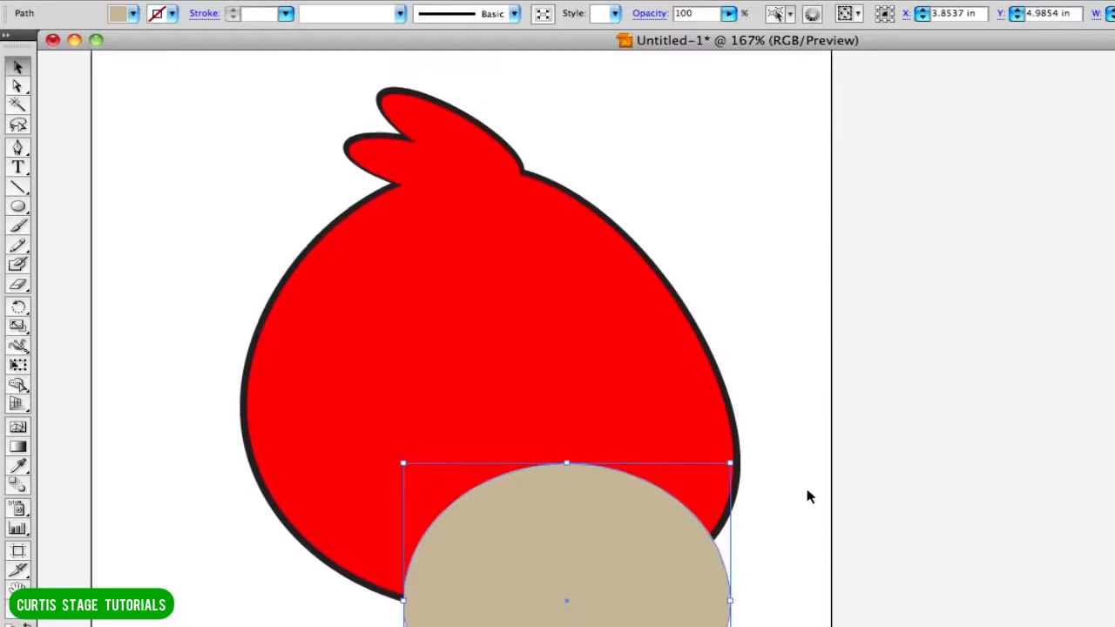
scroll(807, 496, down, 1)
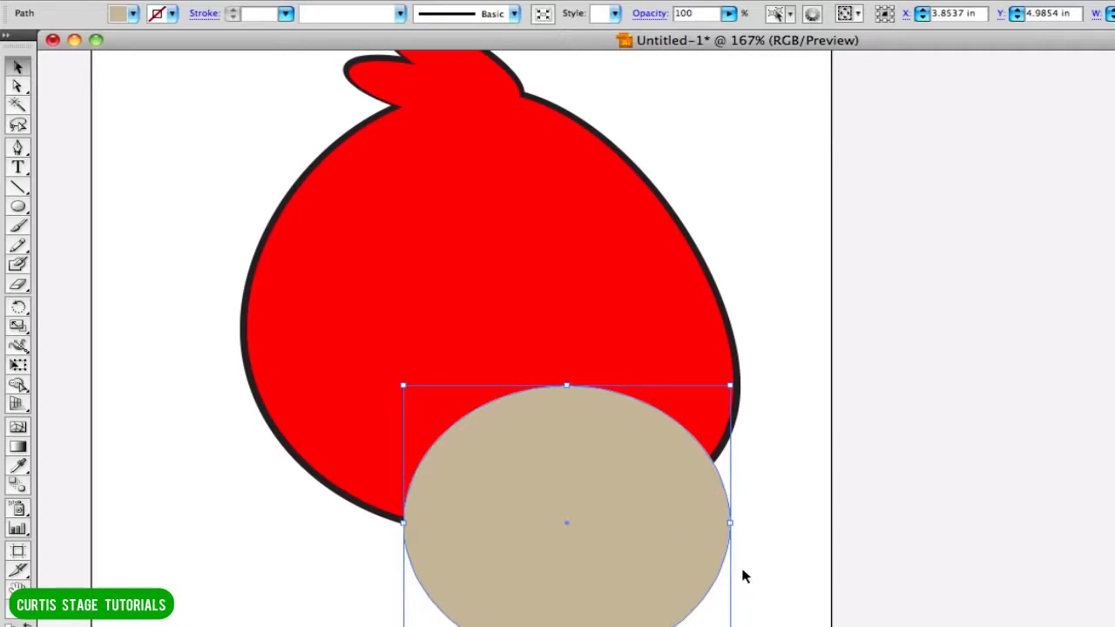
Bring up the Pathfinder and Layers windows again, with Pathfinder placed beside the artwork.
key(shift+super+F9)
drag(969, 291, 825, 103)
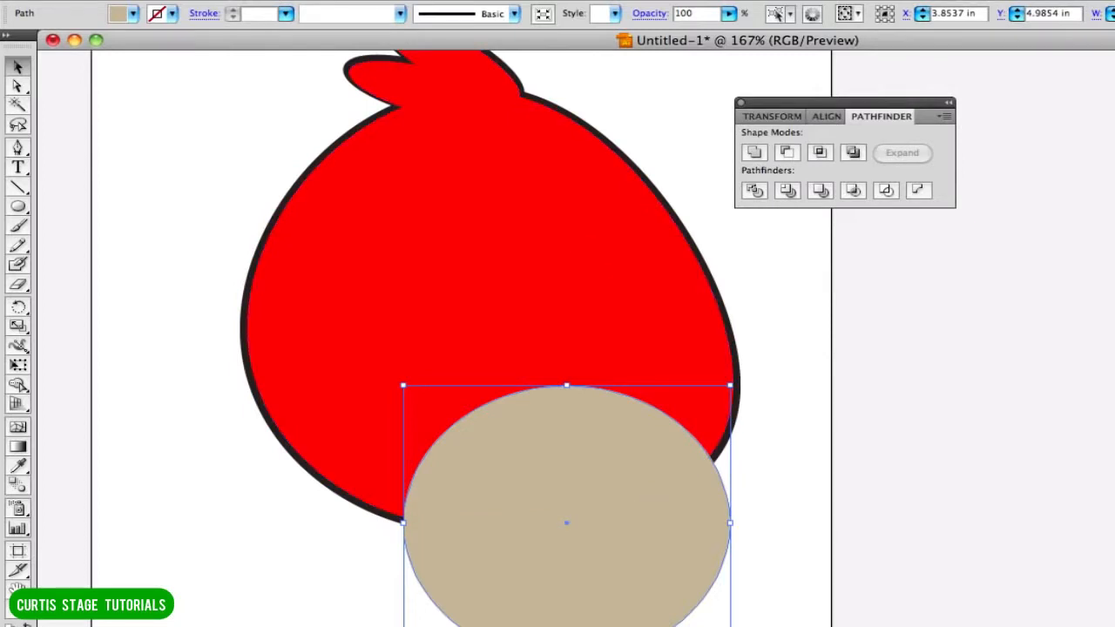
key(F7)
Select the red body and the tan ellipse together, without the black outline, and divide them with Pathfinder.
click(1044, 142)
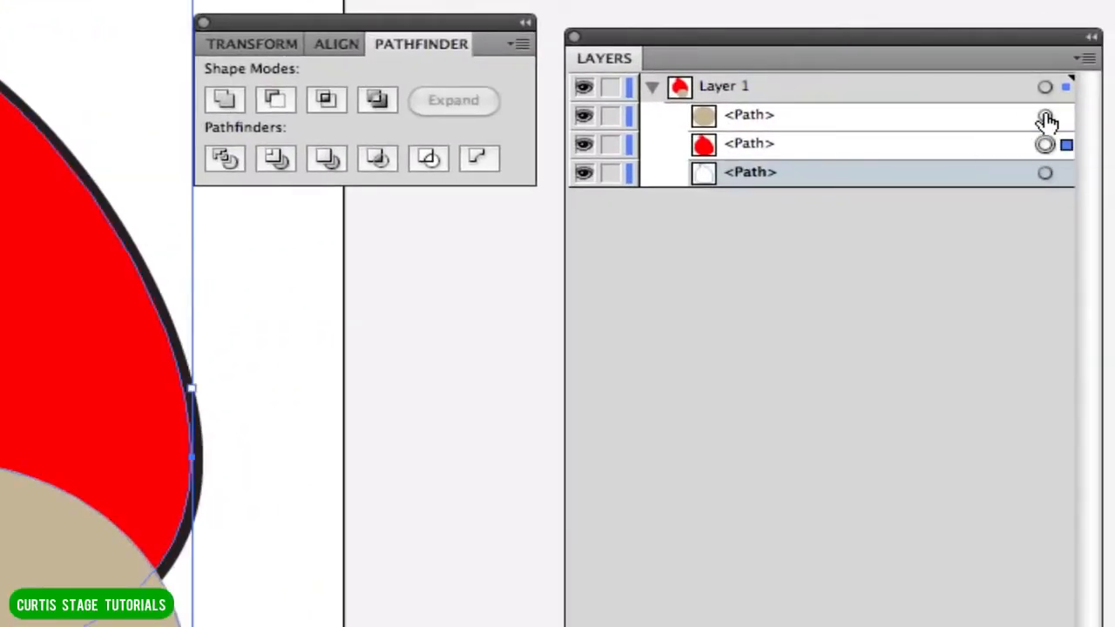
shift+click(1045, 116)
click(826, 144)
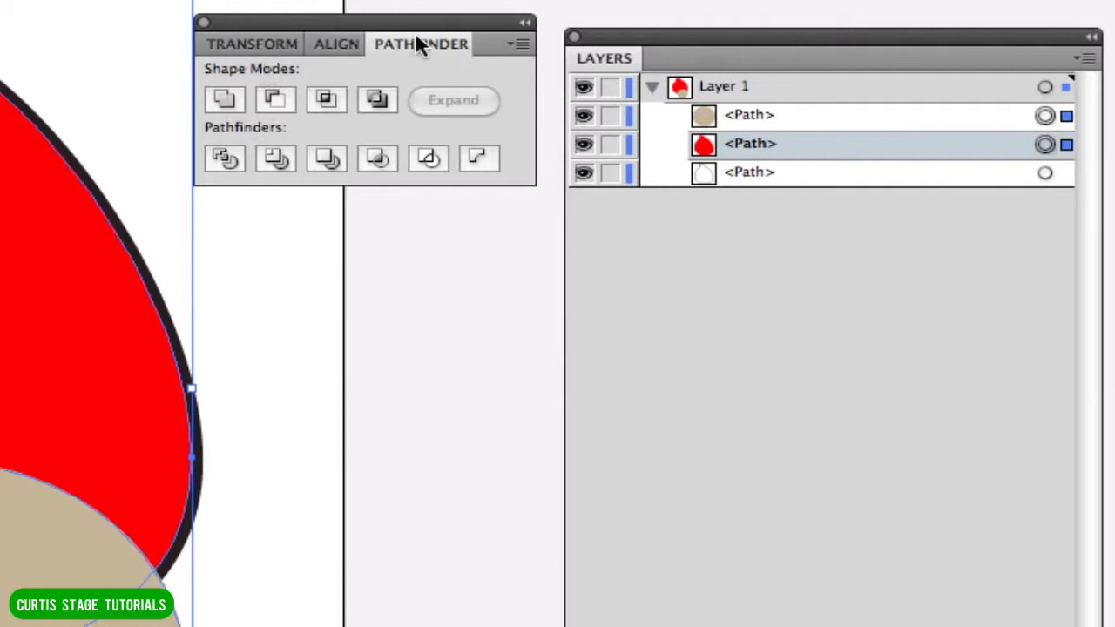
click(224, 162)
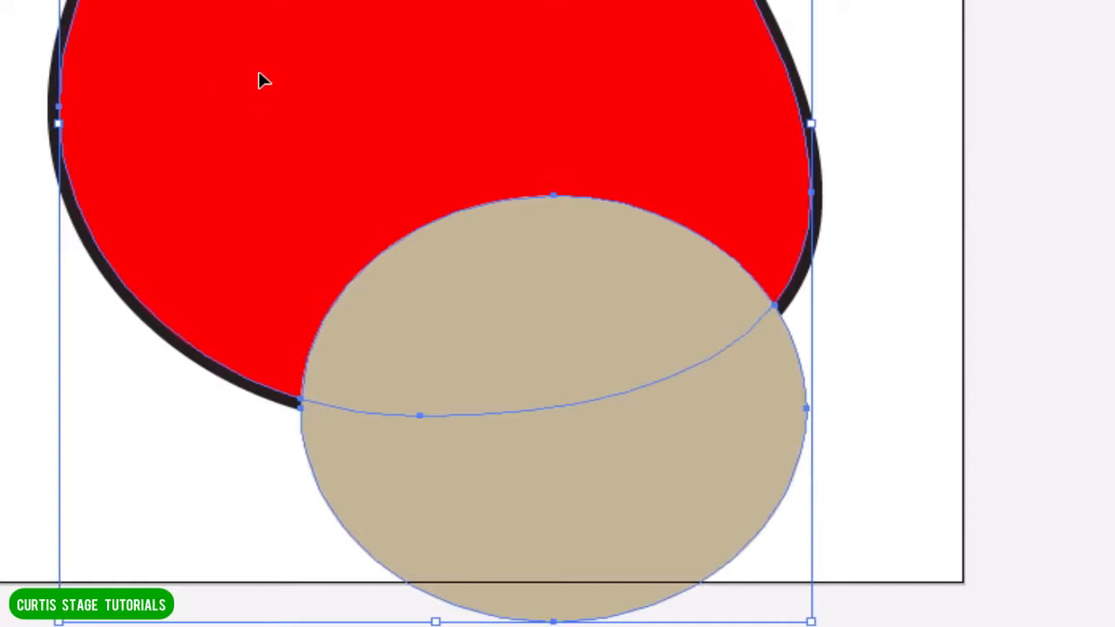
key(a)
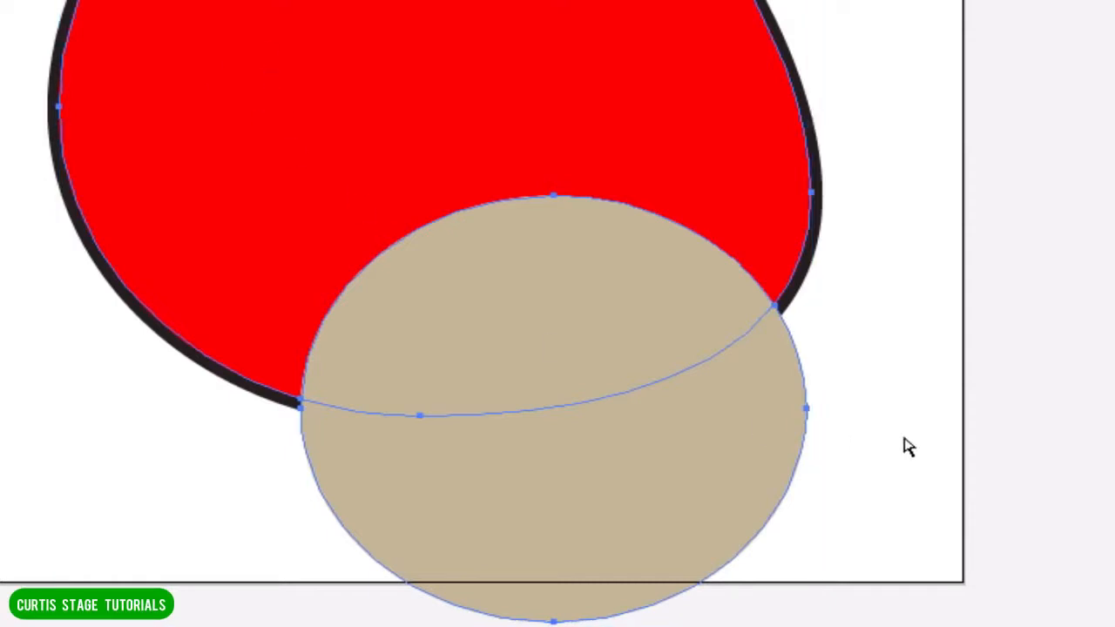
Delete the leftover part of the tan ellipse that extends outside the red body.
click(974, 412)
click(730, 436)
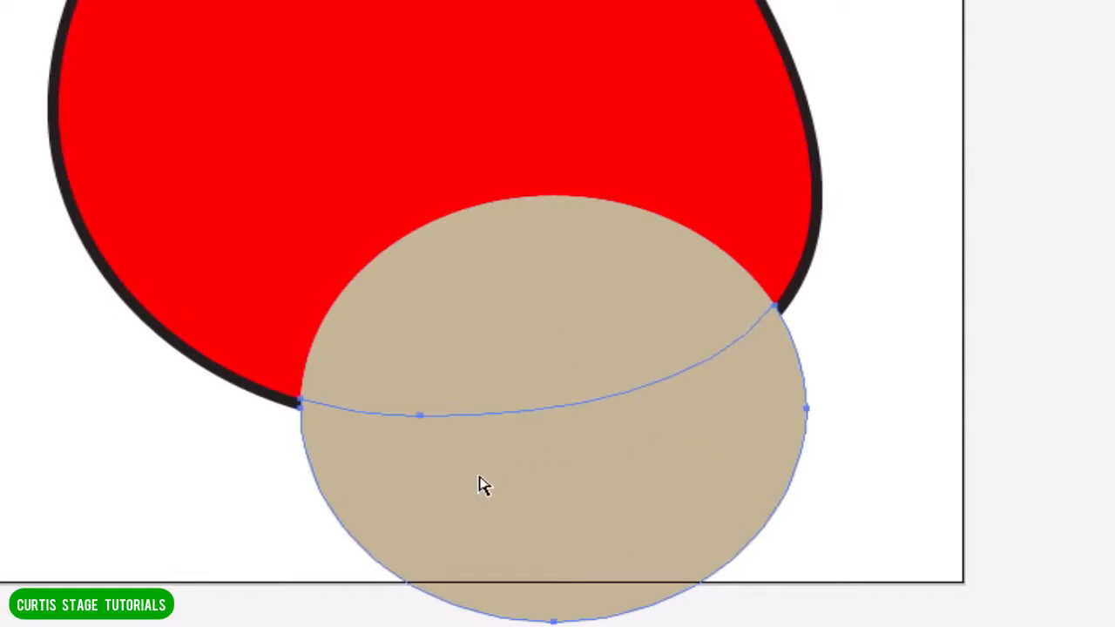
key(Delete)
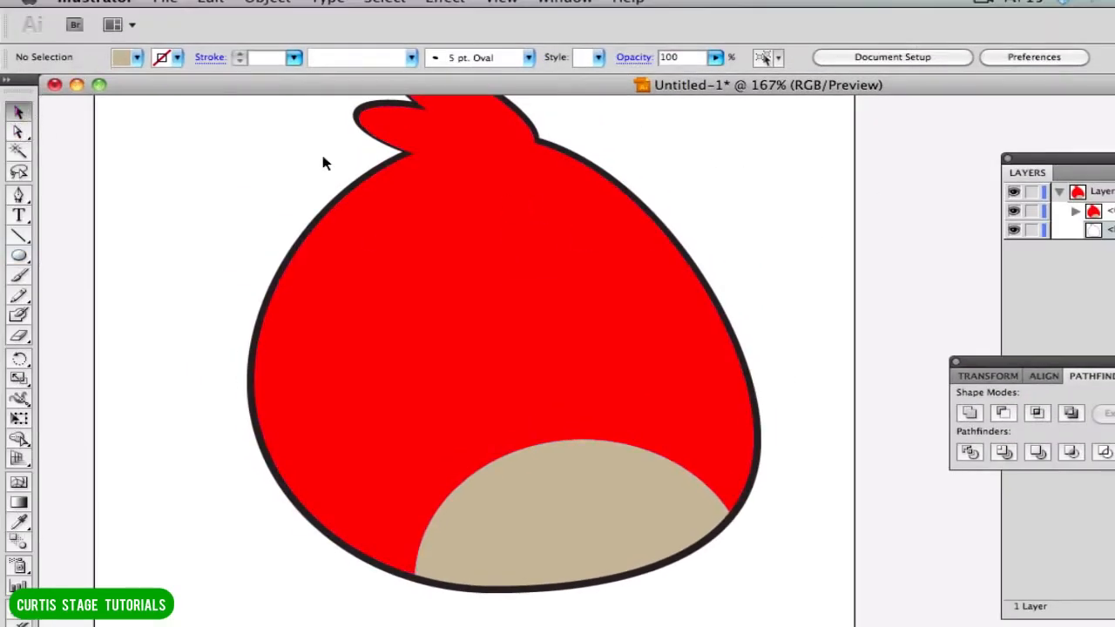
Draw a white eye ellipse with a 3 pt black stroke on the red body, above the tan belly.
click(21, 258)
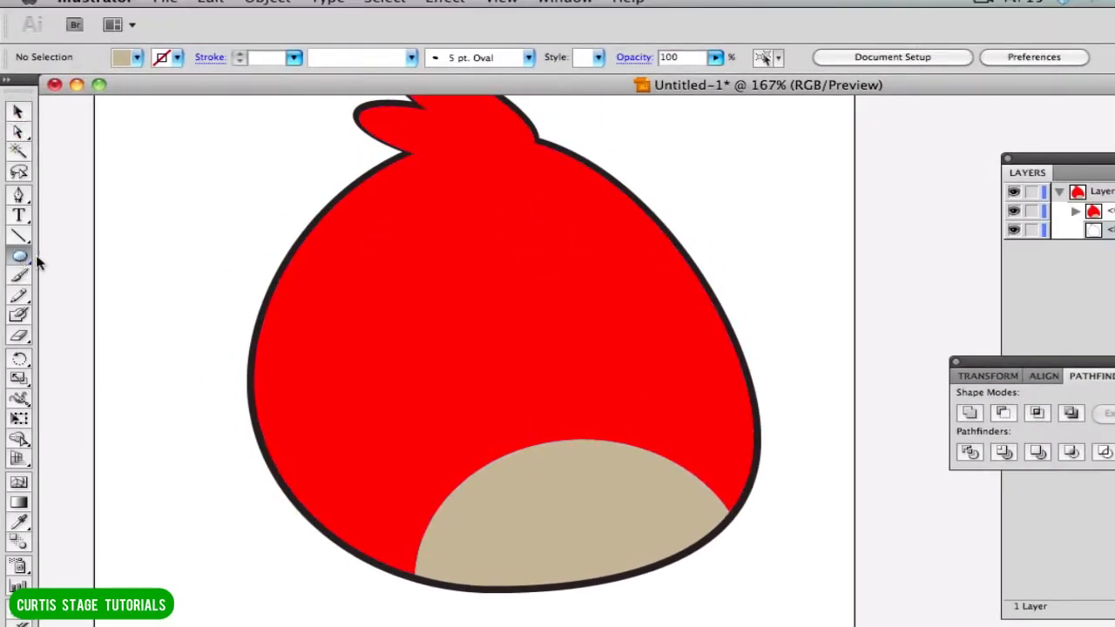
click(124, 56)
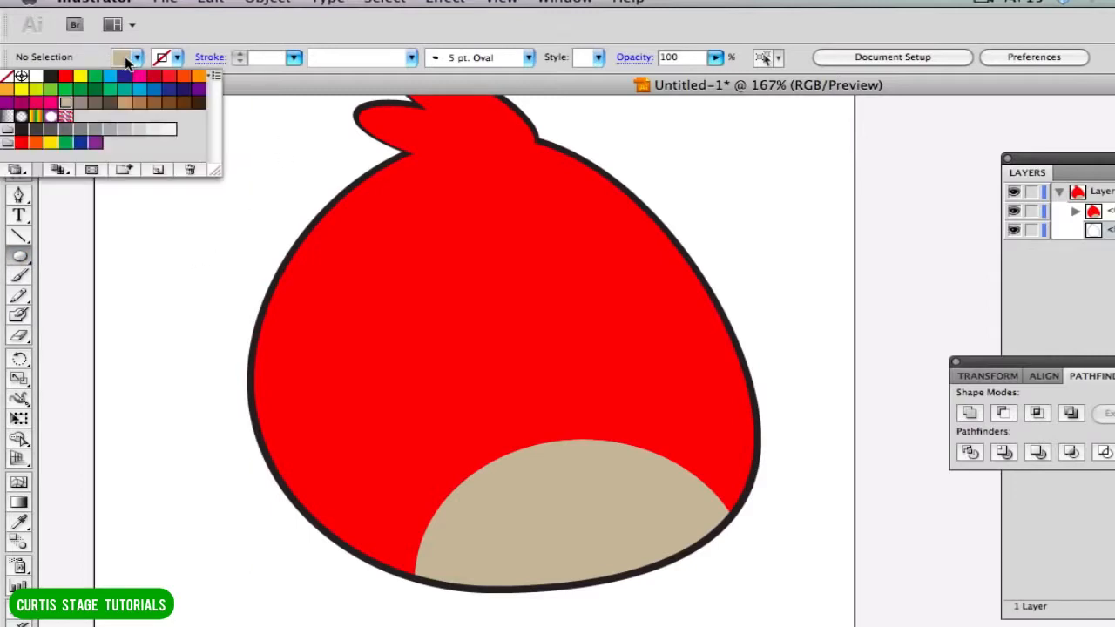
click(33, 77)
click(178, 59)
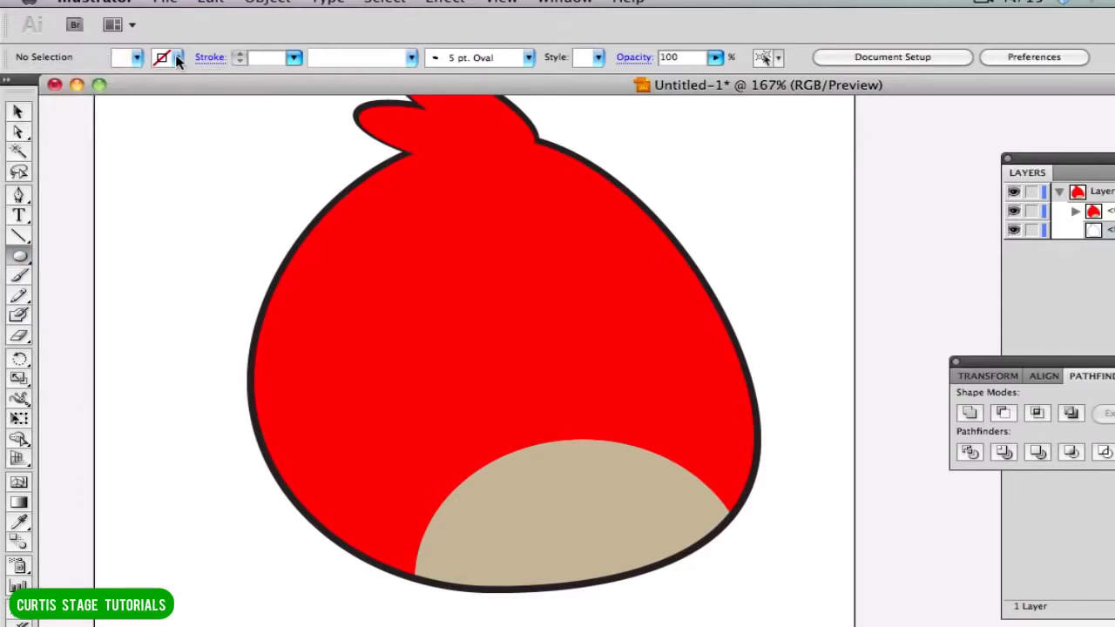
click(178, 58)
click(52, 78)
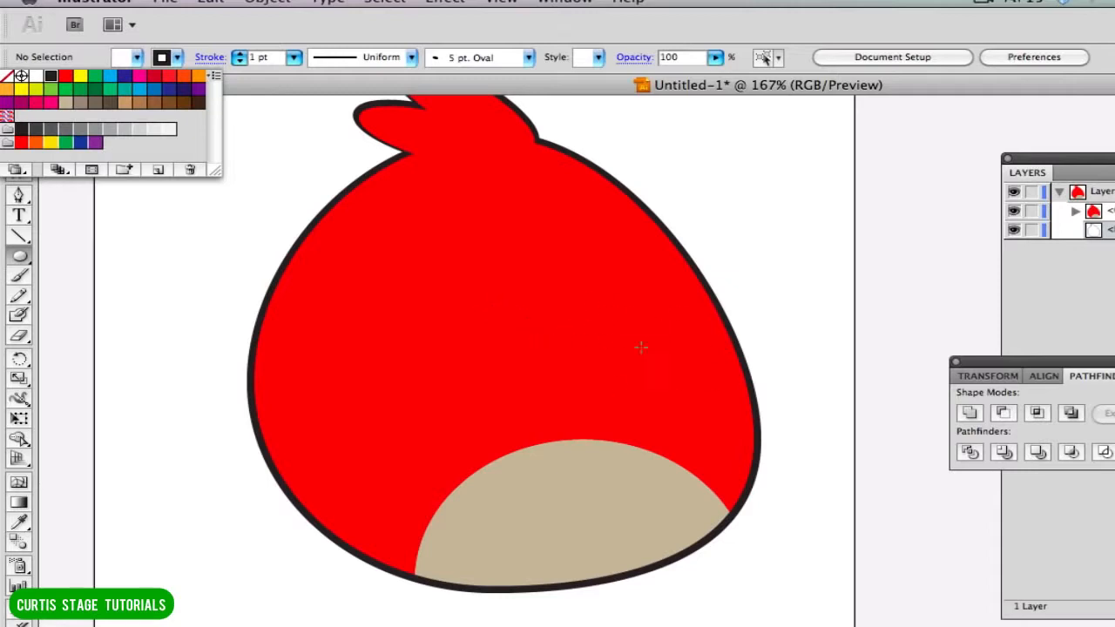
click(546, 338)
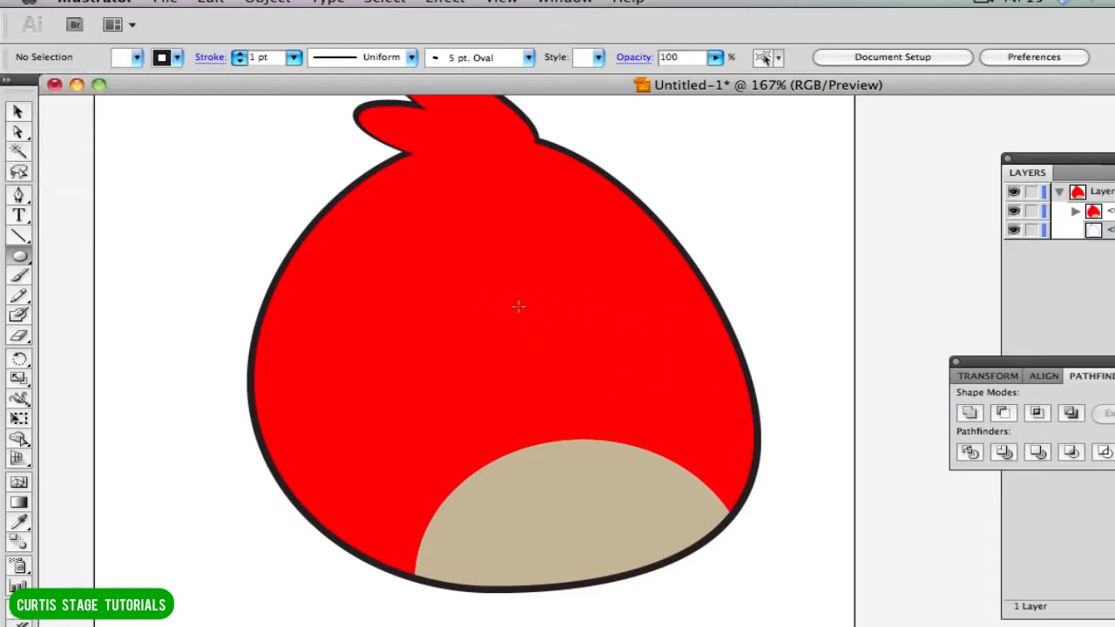
drag(515, 307, 612, 384)
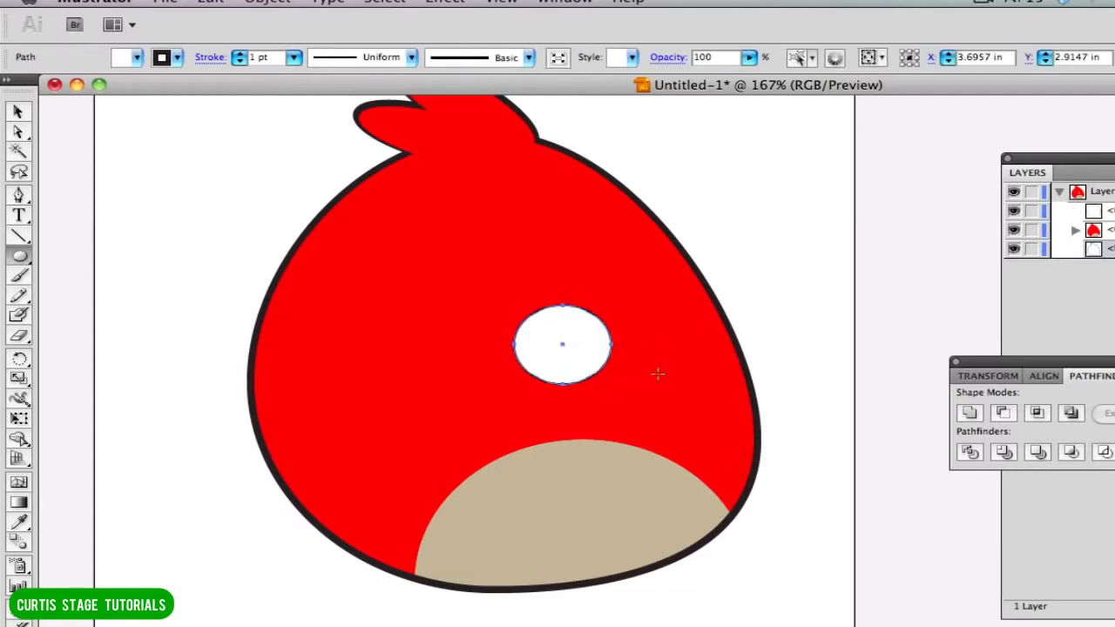
click(294, 57)
click(293, 94)
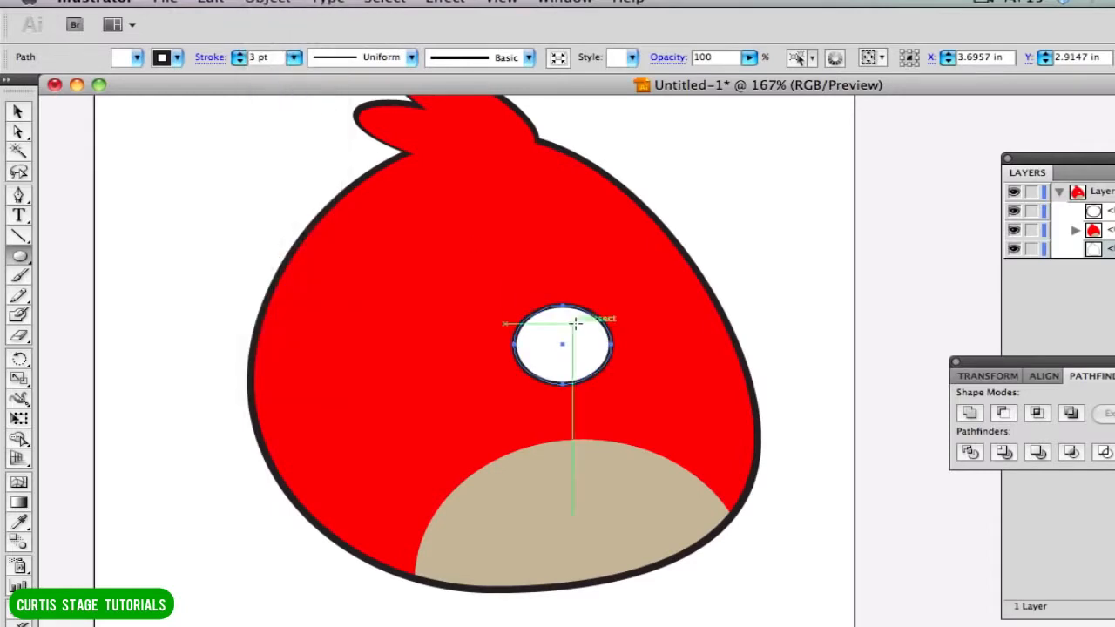
Duplicate the white eye horizontally to the right so that the two eyes touch side by side.
click(20, 113)
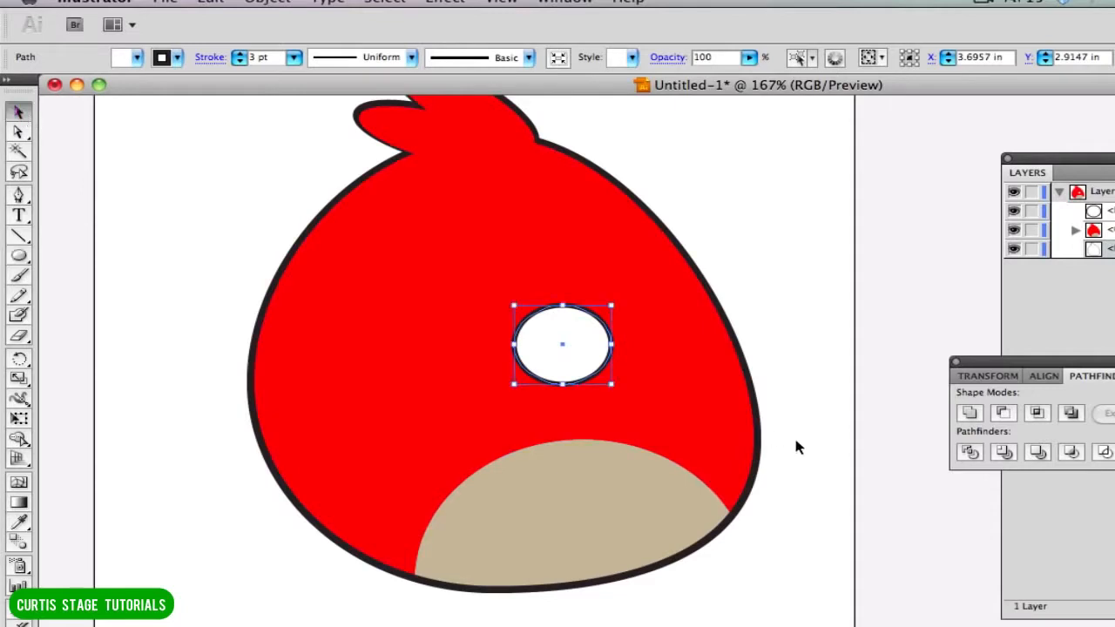
drag(584, 366, 681, 367)
click(788, 367)
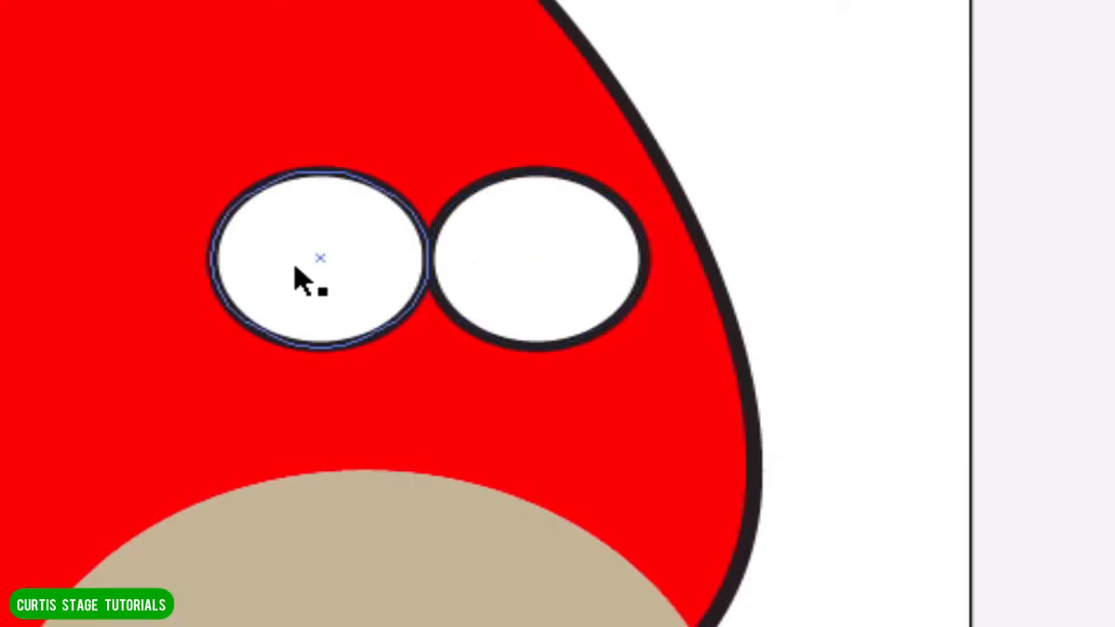
Scale the right eye down slightly and move it back against the left eye, vertically centred on it.
click(521, 272)
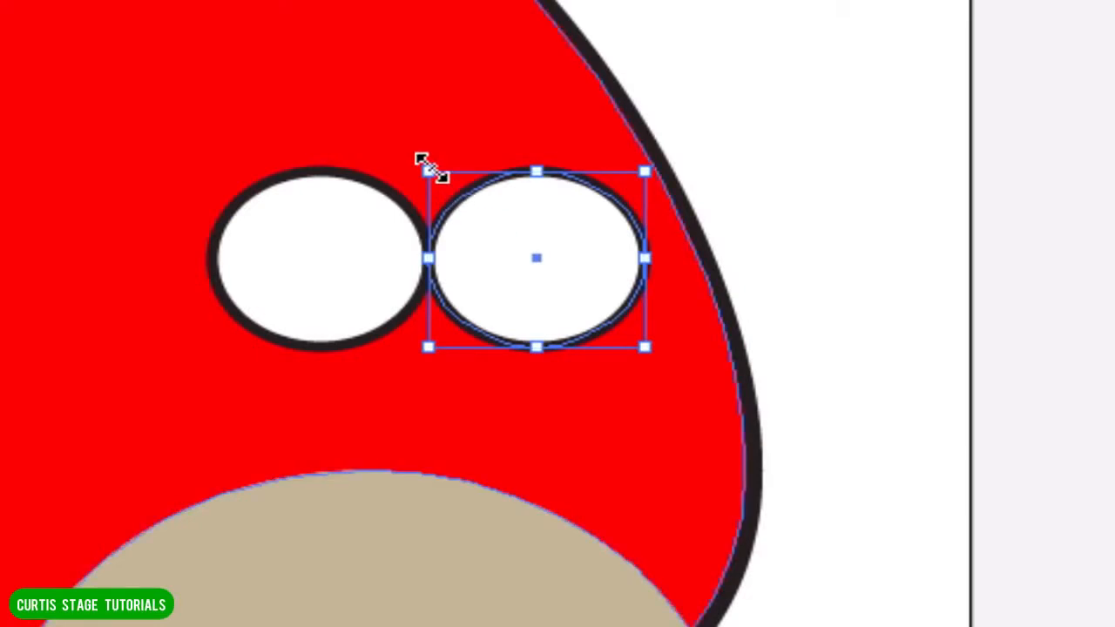
drag(429, 169, 466, 203)
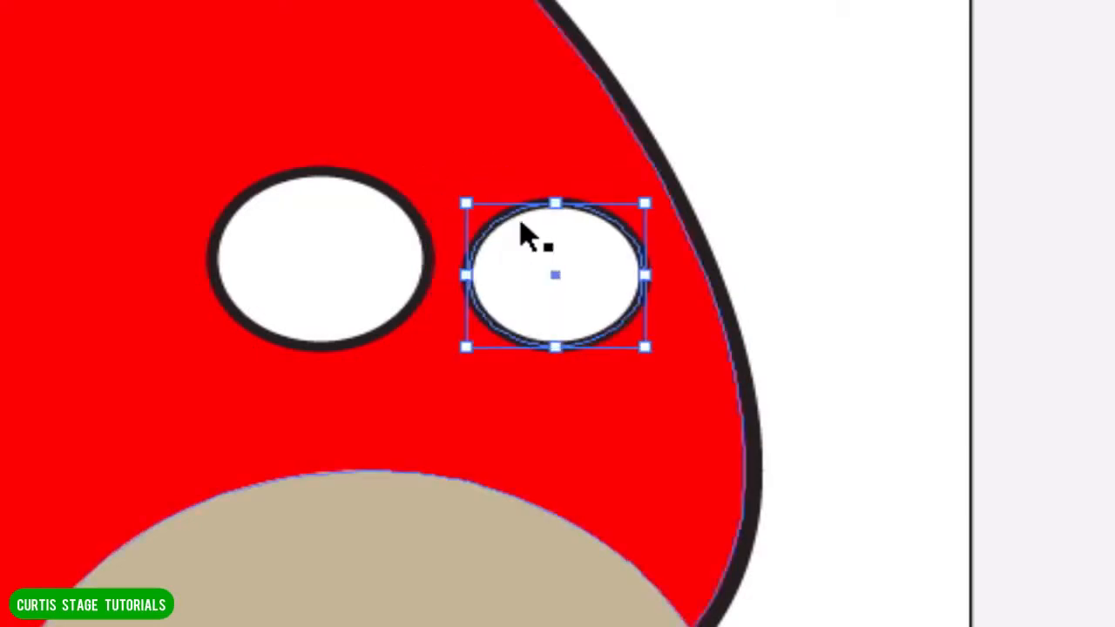
drag(500, 279, 487, 256)
click(803, 315)
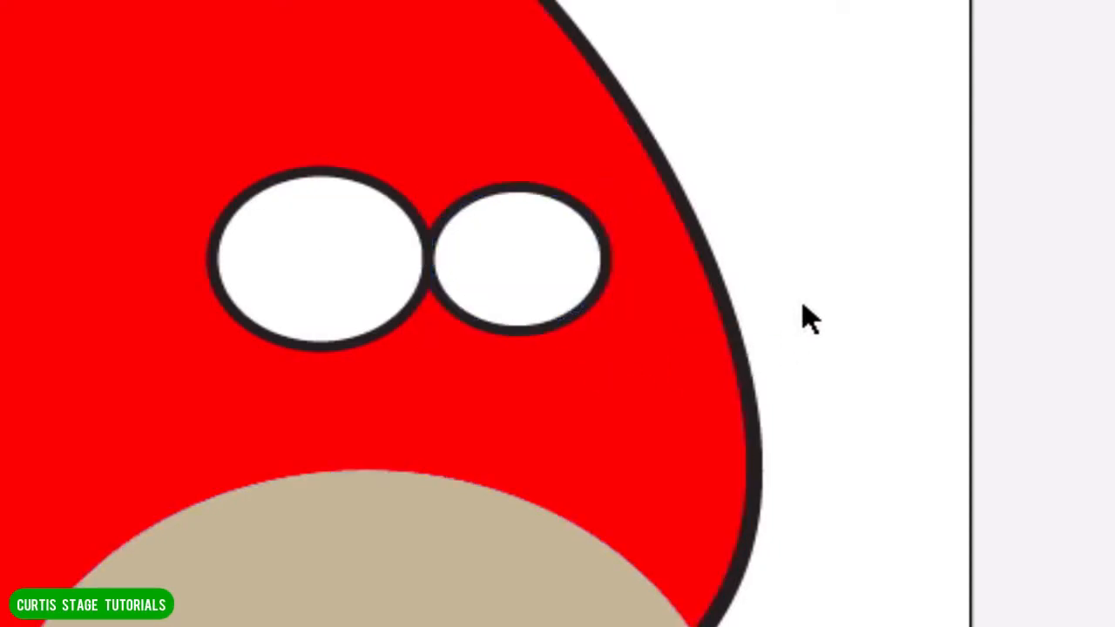
Flatten the top of the right eye by lowering its top anchor point, keeping it beside the left eye.
click(520, 216)
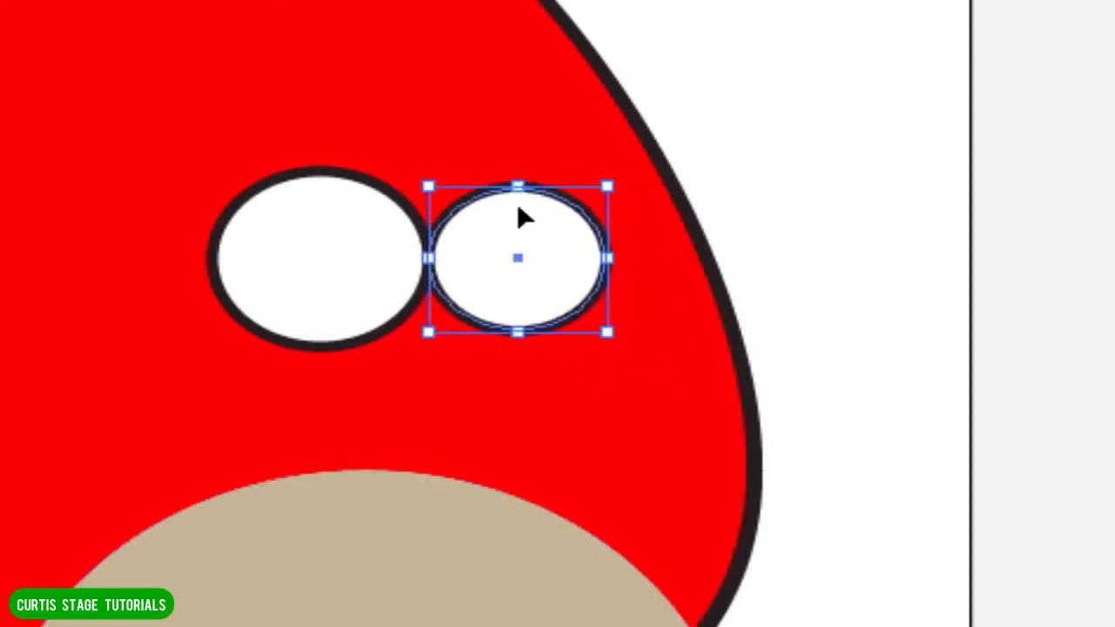
key(a)
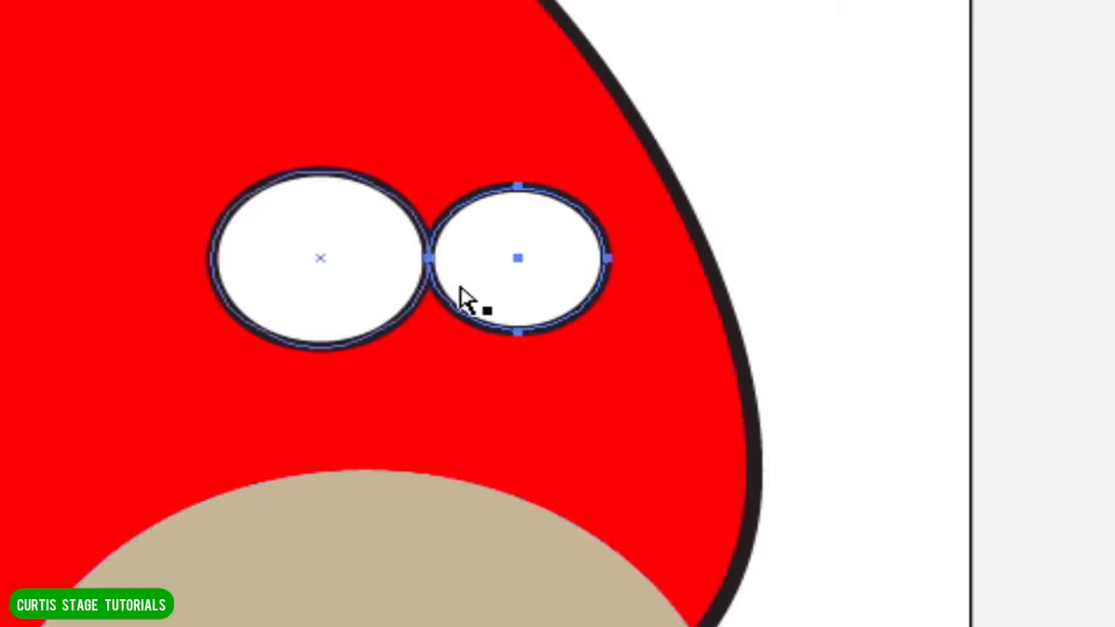
drag(520, 202, 525, 224)
key(ctrl+plus)
key(ctrl+plus)
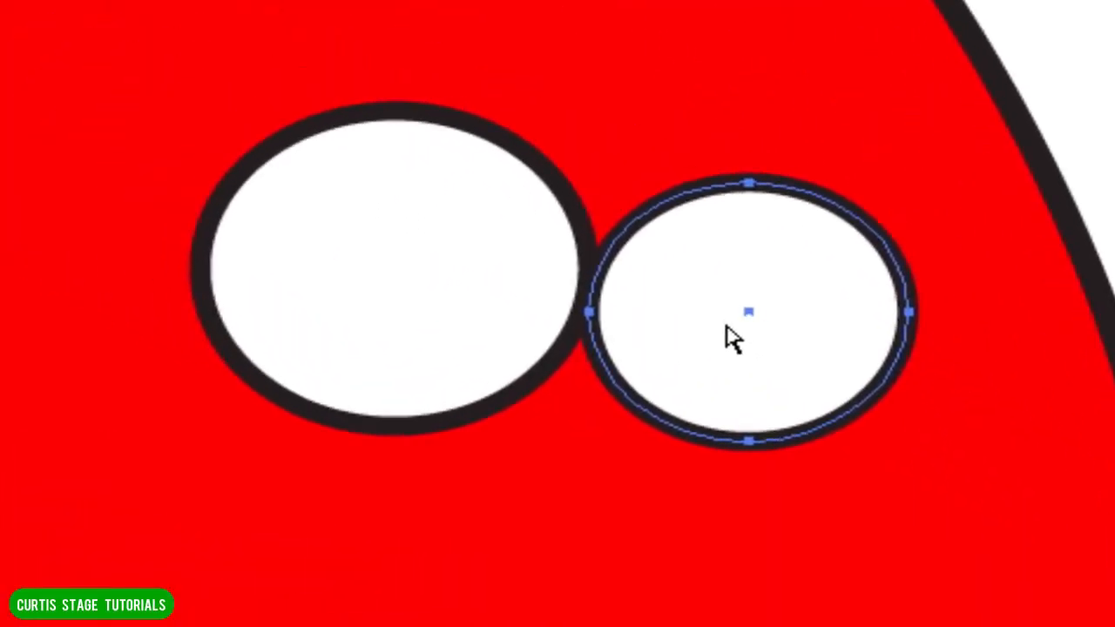
drag(727, 323, 719, 282)
drag(751, 150, 751, 163)
Flatten the top of the left eye by moving its top anchor point straight down, and deselect it.
click(392, 198)
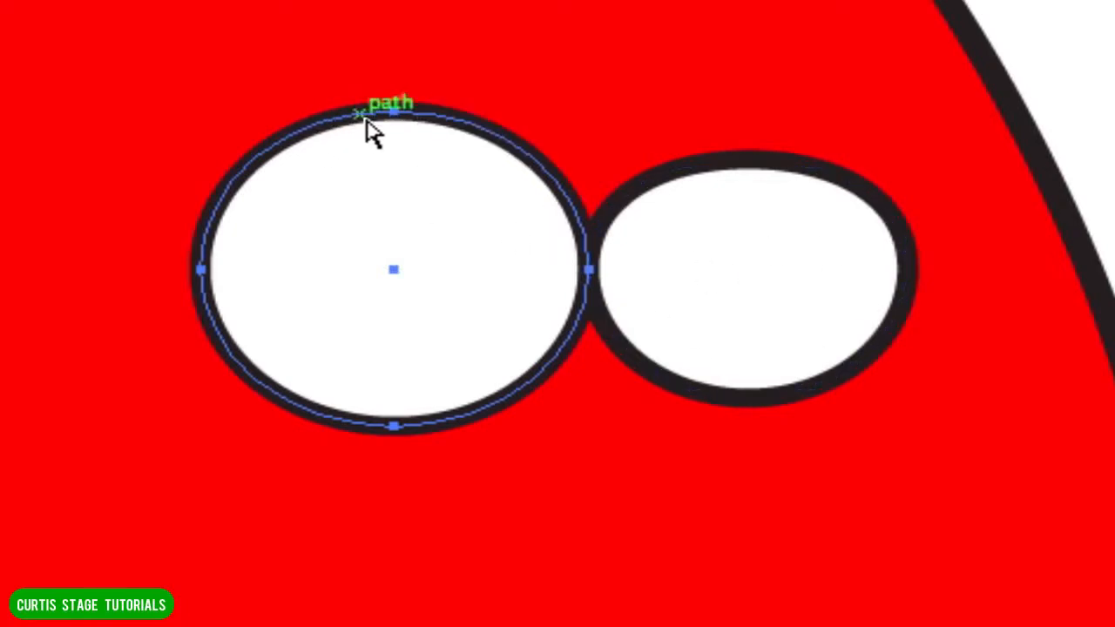
mouse_move(399, 119)
mouse_down()
mouse_move(398, 162)
mouse_move(399, 122)
mouse_up()
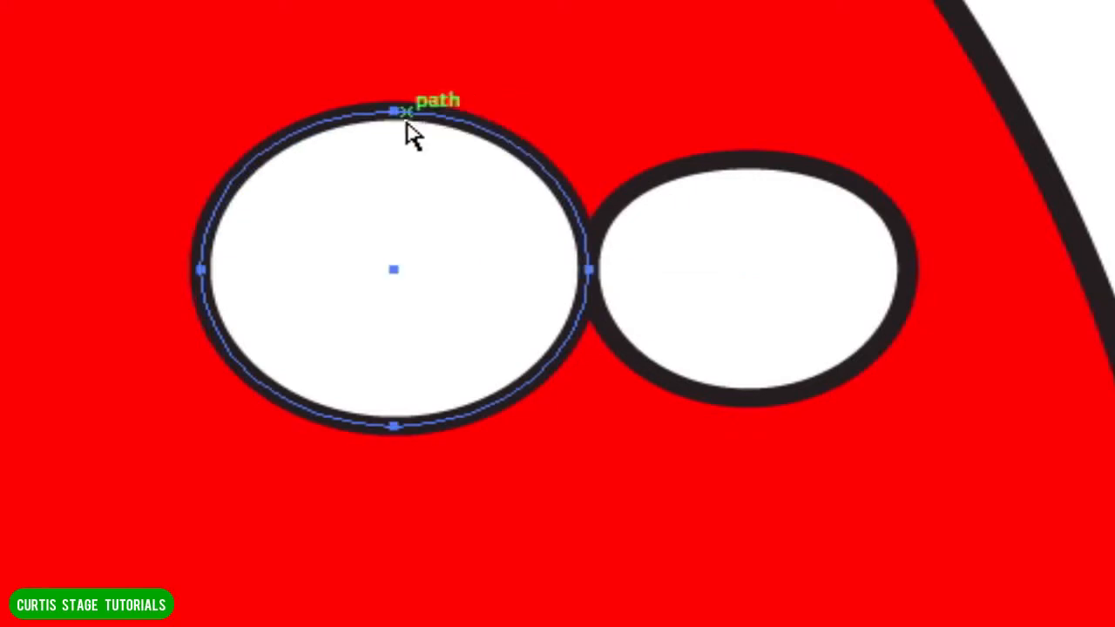
click(398, 112)
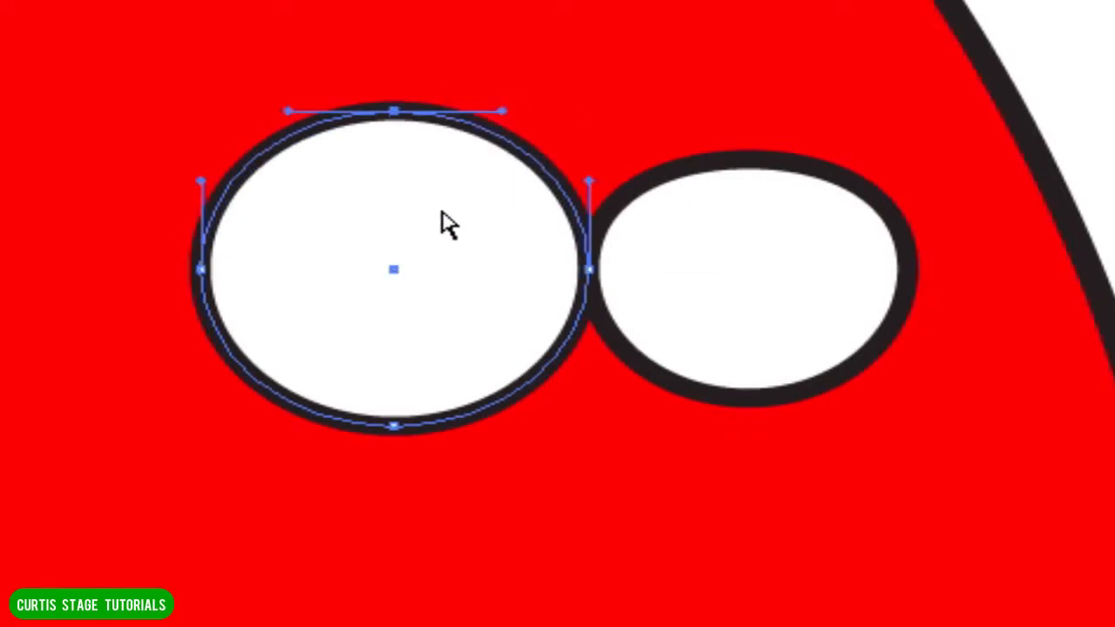
drag(393, 112, 393, 140)
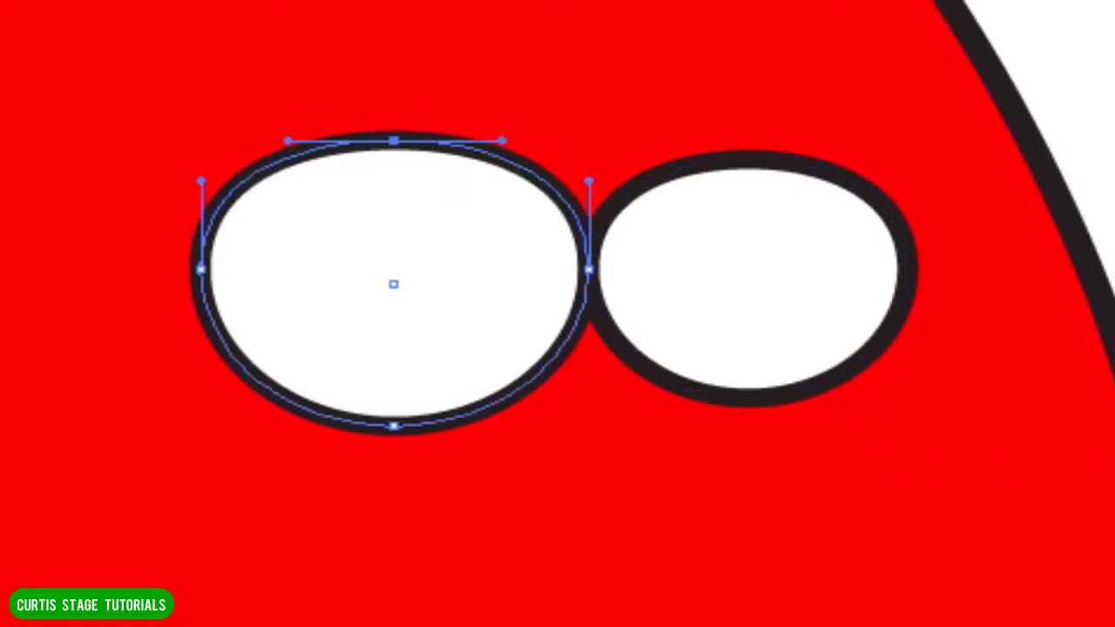
key(ctrl+shift+a)
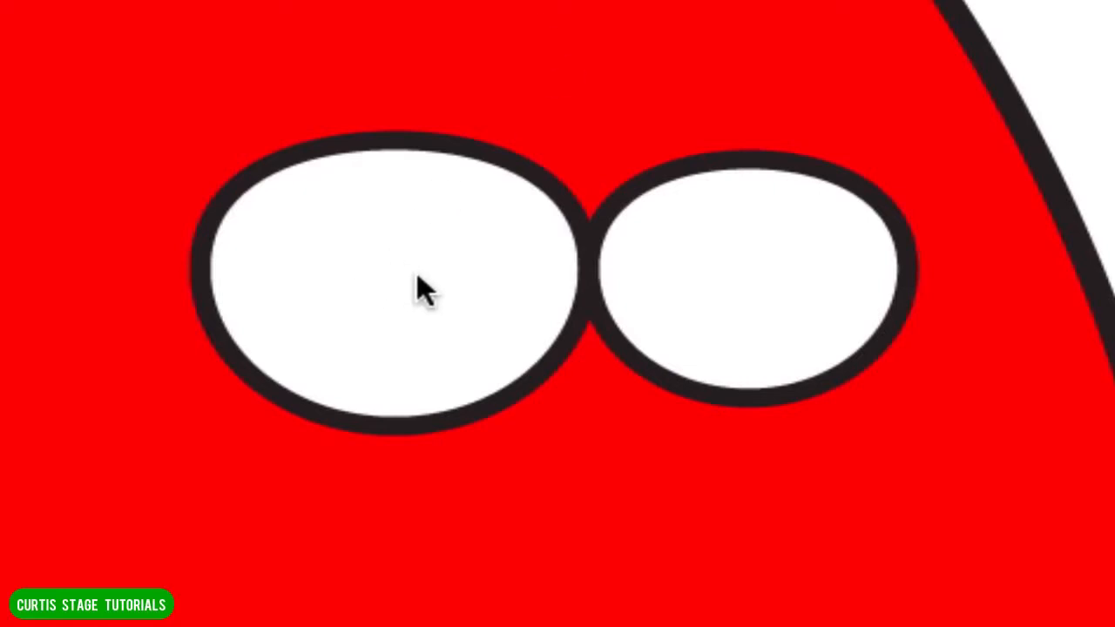
Draw a small black pupil without a stroke in the left eye and place a slightly smaller copy in the right eye.
drag(366, 255, 456, 328)
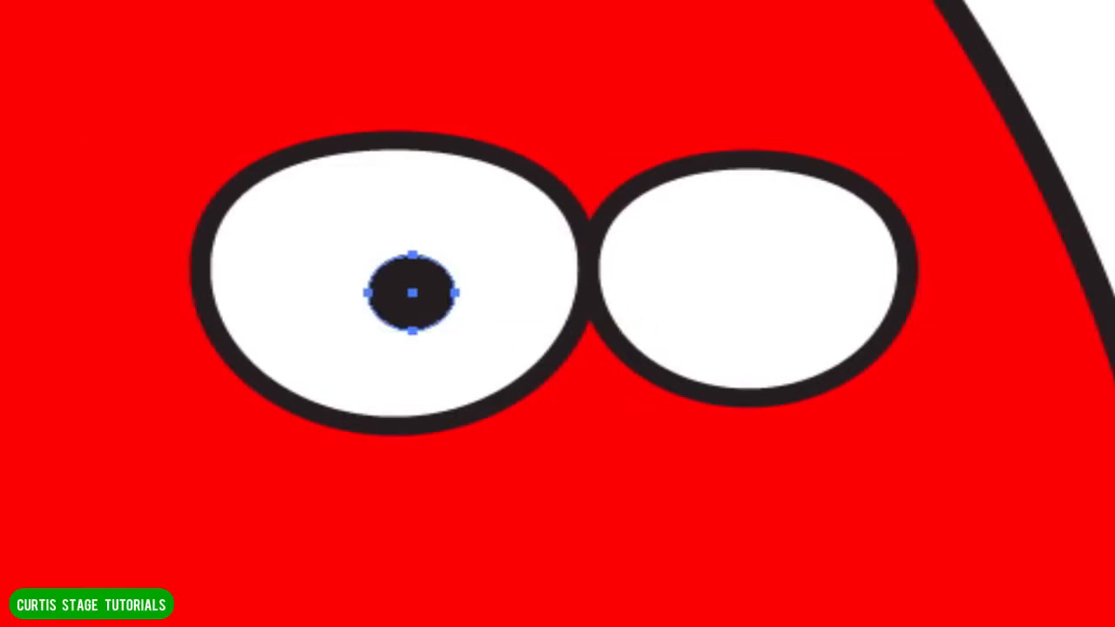
key(v)
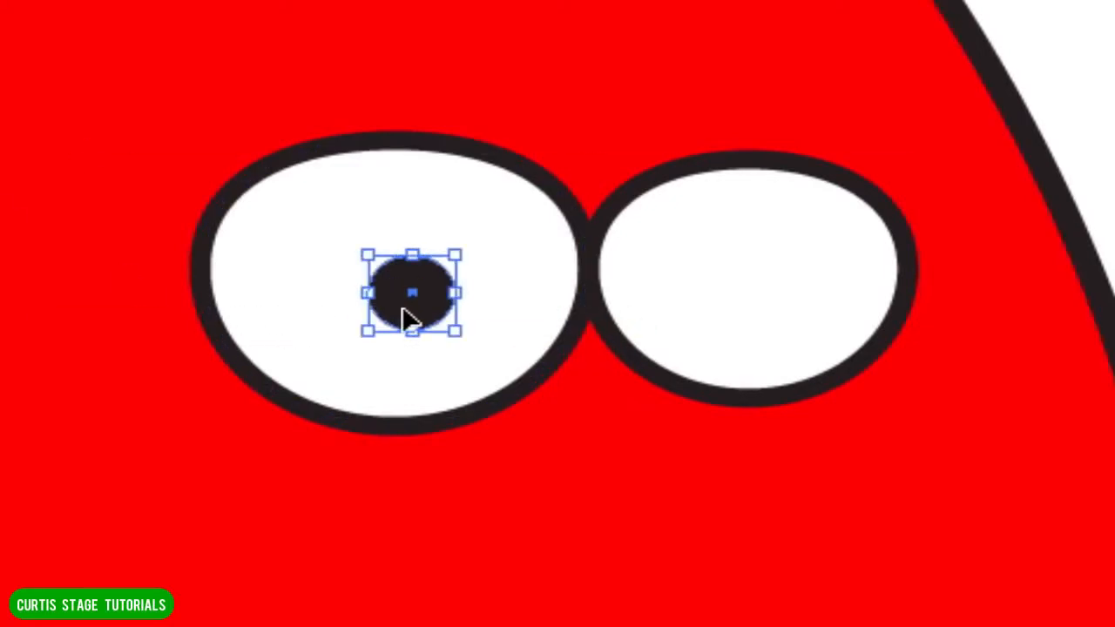
drag(409, 320, 704, 316)
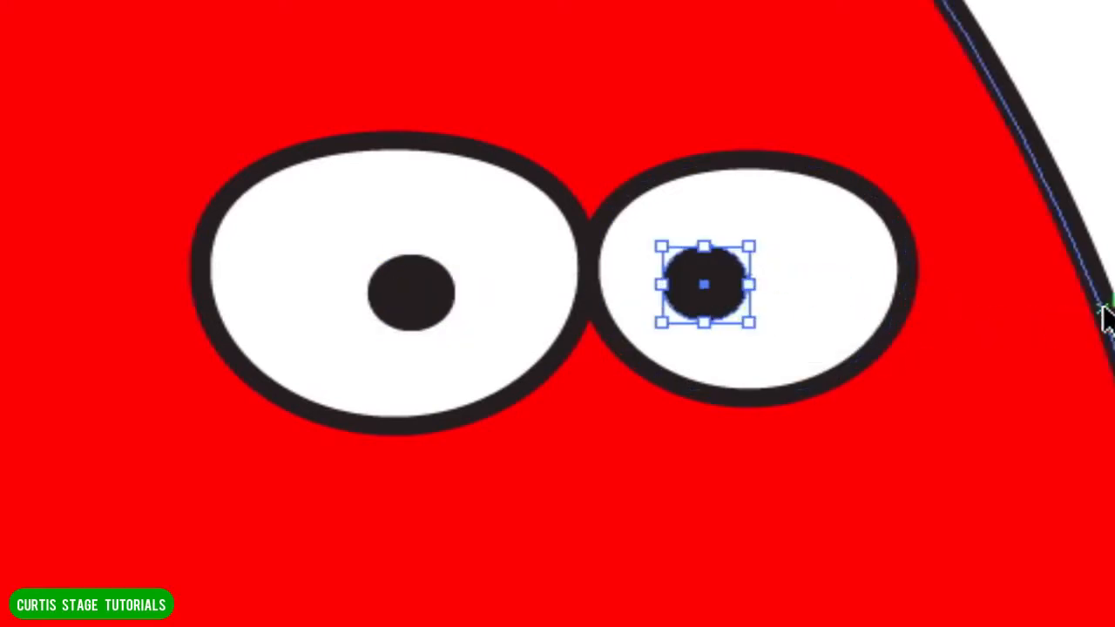
mouse_move(749, 248)
mouse_down()
mouse_move(734, 259)
mouse_move(747, 253)
mouse_up()
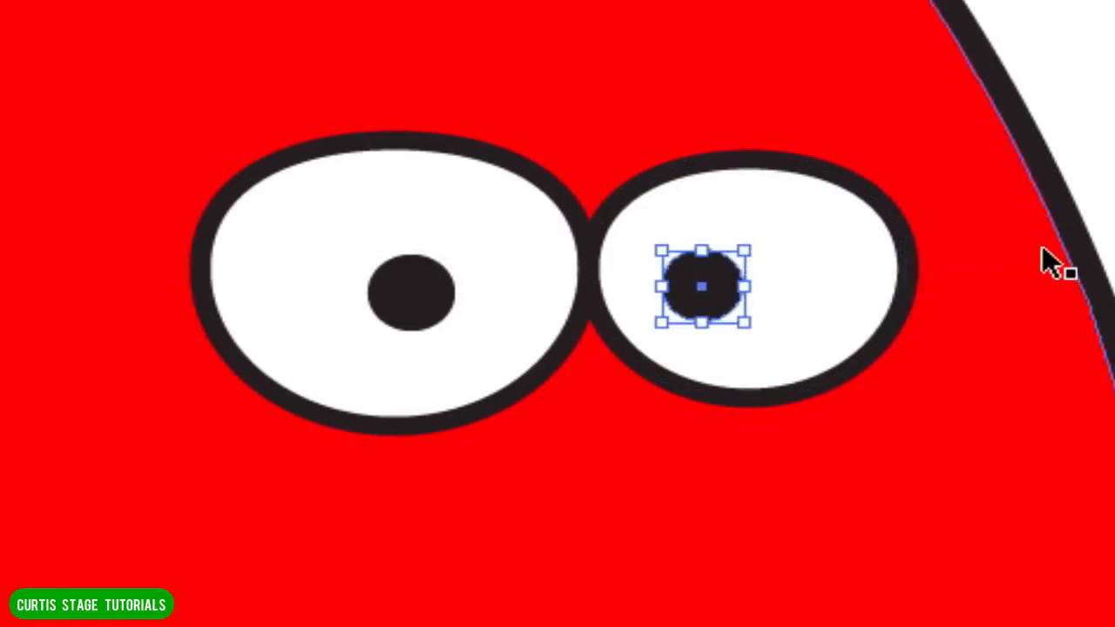
click(1113, 251)
Move both pupils inward, toward the point where the two eyes meet, and deselect them.
click(440, 314)
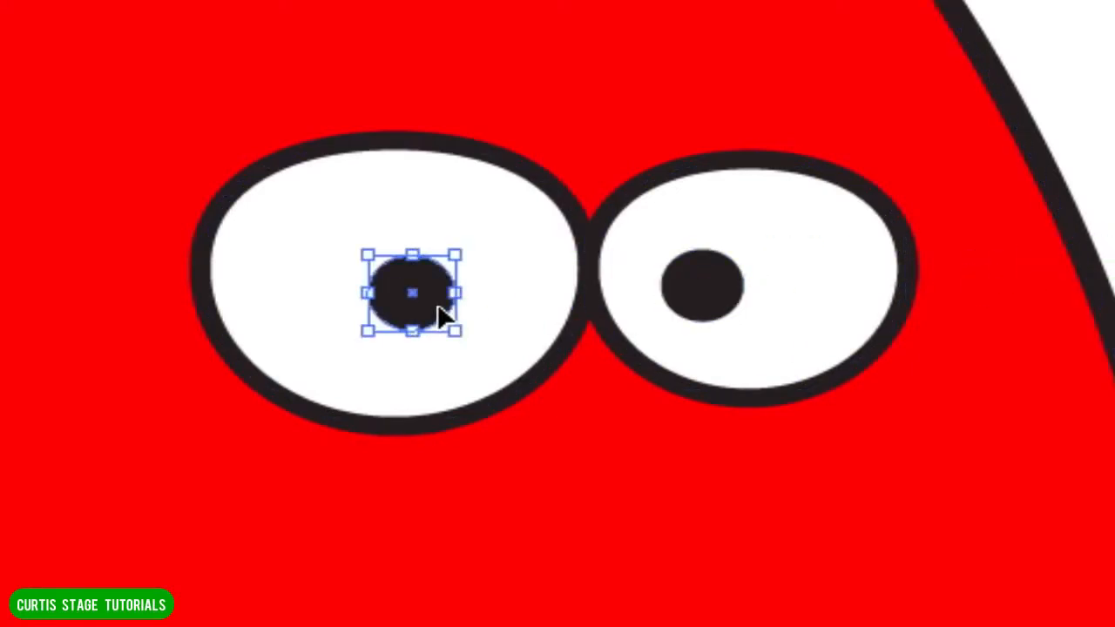
drag(694, 293, 674, 294)
drag(440, 303, 473, 312)
key(ctrl+shift+a)
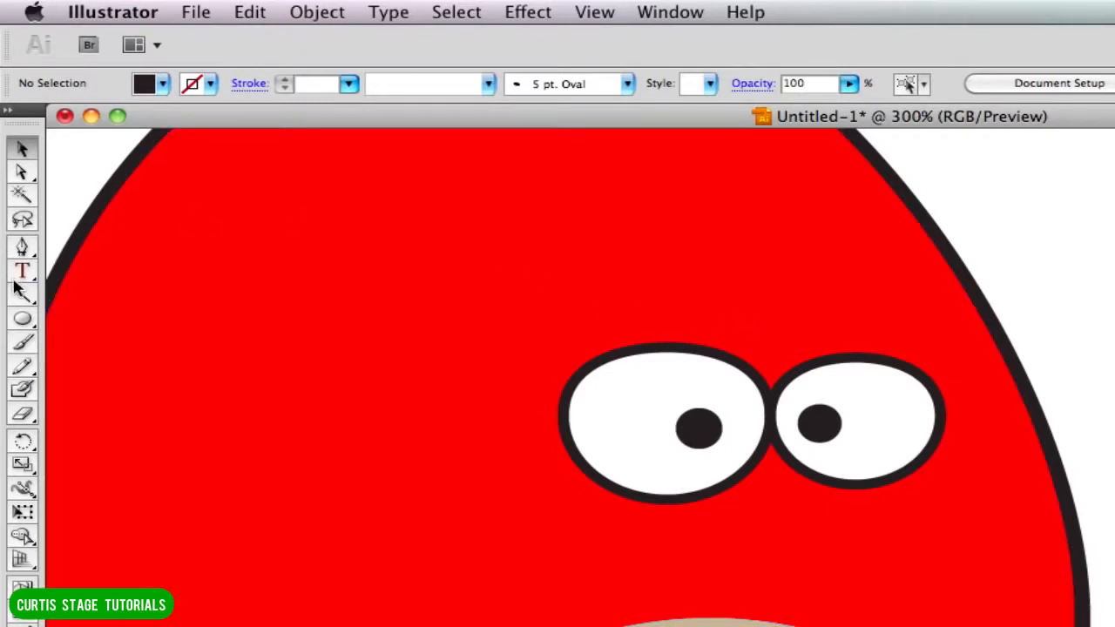
Draw a long black rectangle without a stroke just above the left eye, extending past its outer side, as an eyebrow.
click(25, 321)
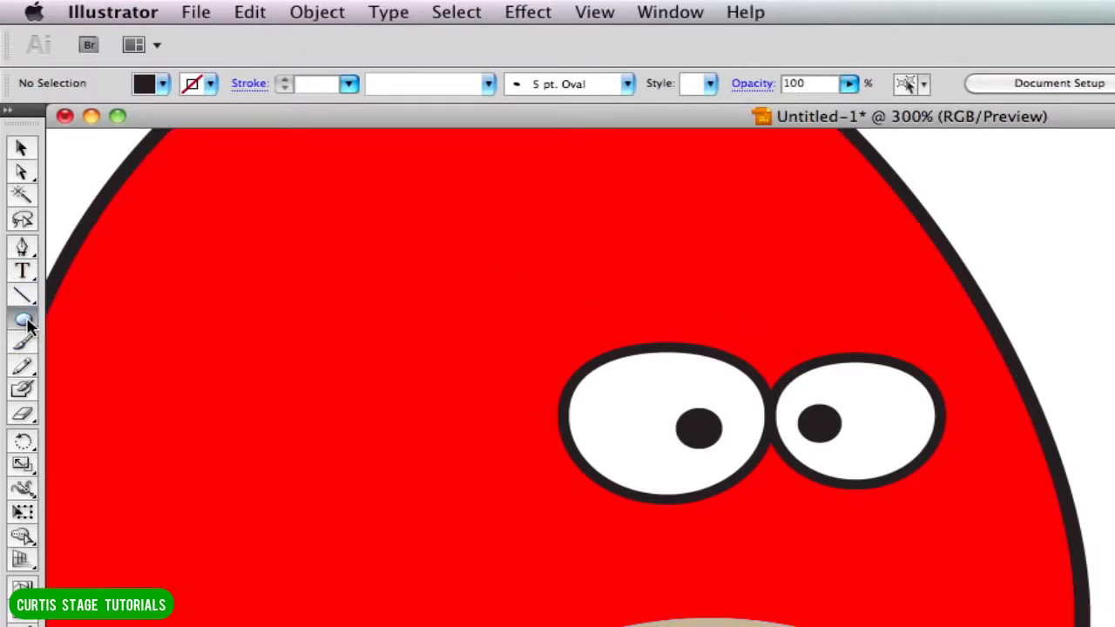
drag(28, 324, 131, 319)
drag(770, 341, 416, 275)
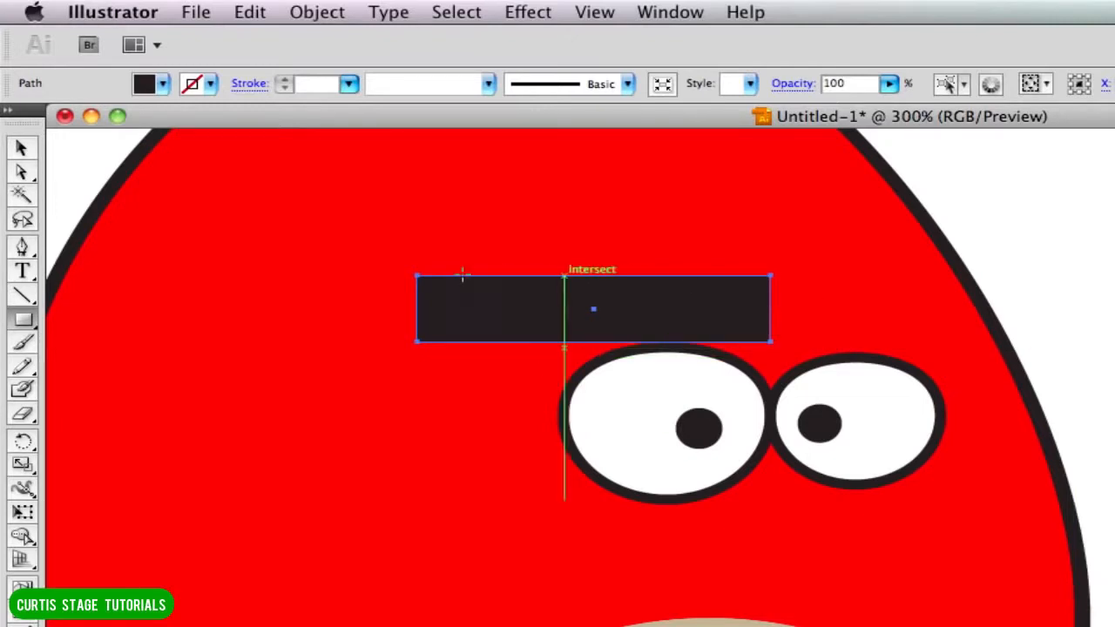
Tilt the eyebrow rectangle down toward the middle of the eyes and move it over the top of the left eye.
click(22, 149)
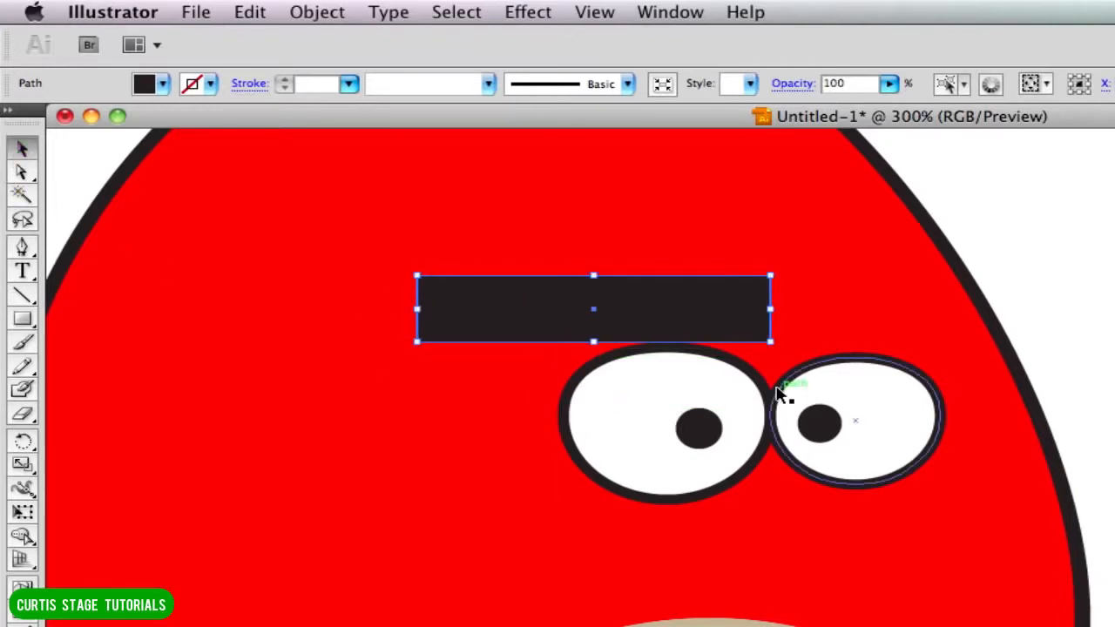
drag(777, 270, 778, 310)
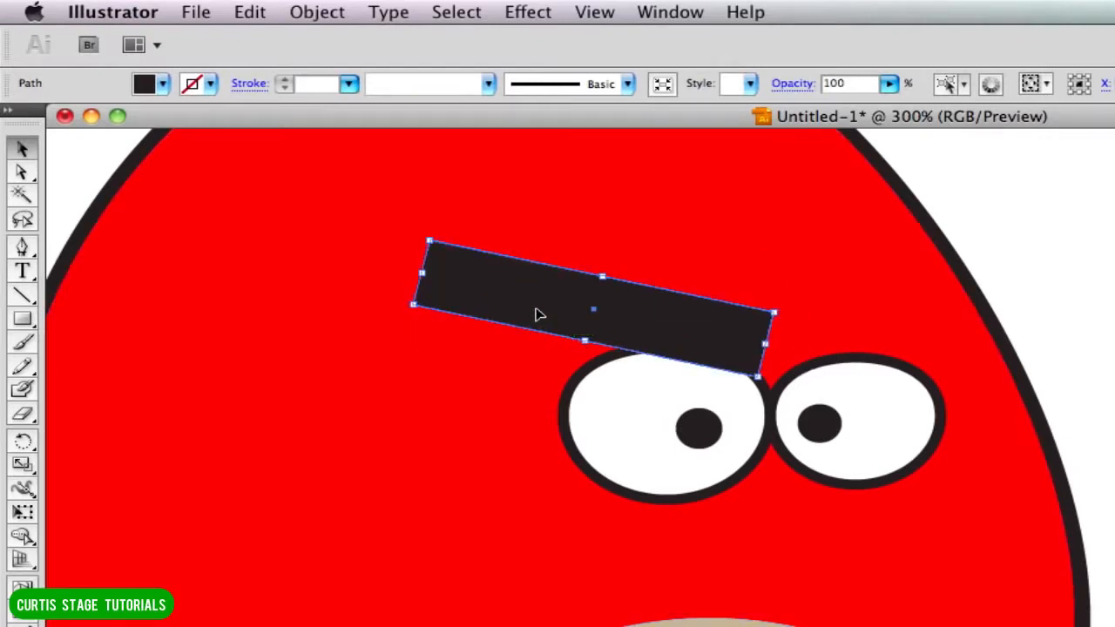
drag(538, 314, 554, 329)
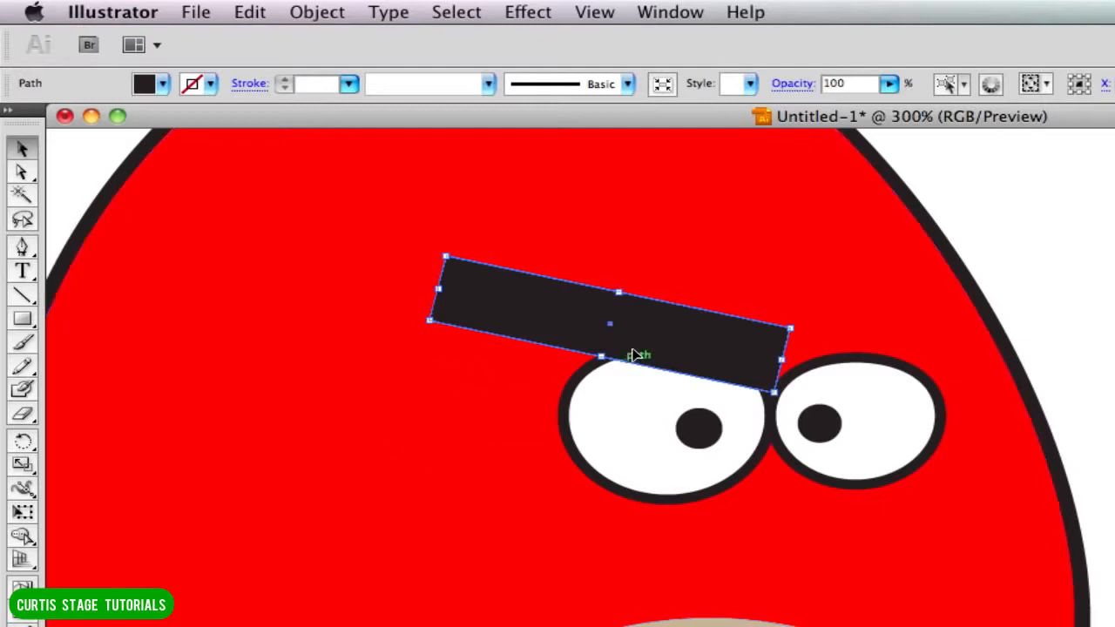
Raise the outer upper corner of the left eyebrow with Direct Selection so that end becomes thicker.
click(22, 172)
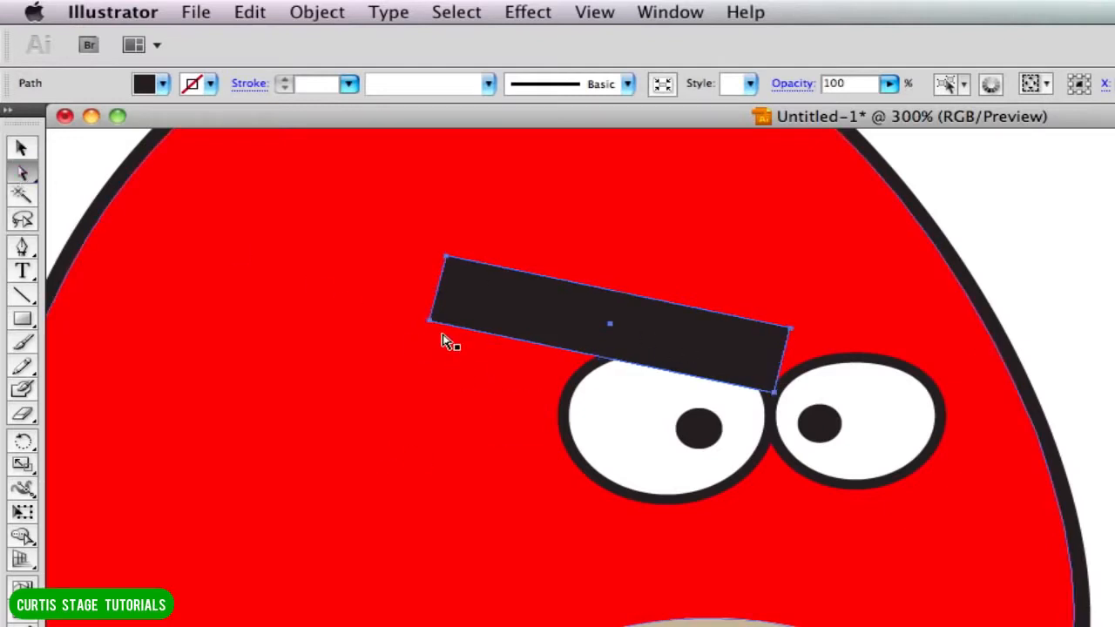
click(445, 261)
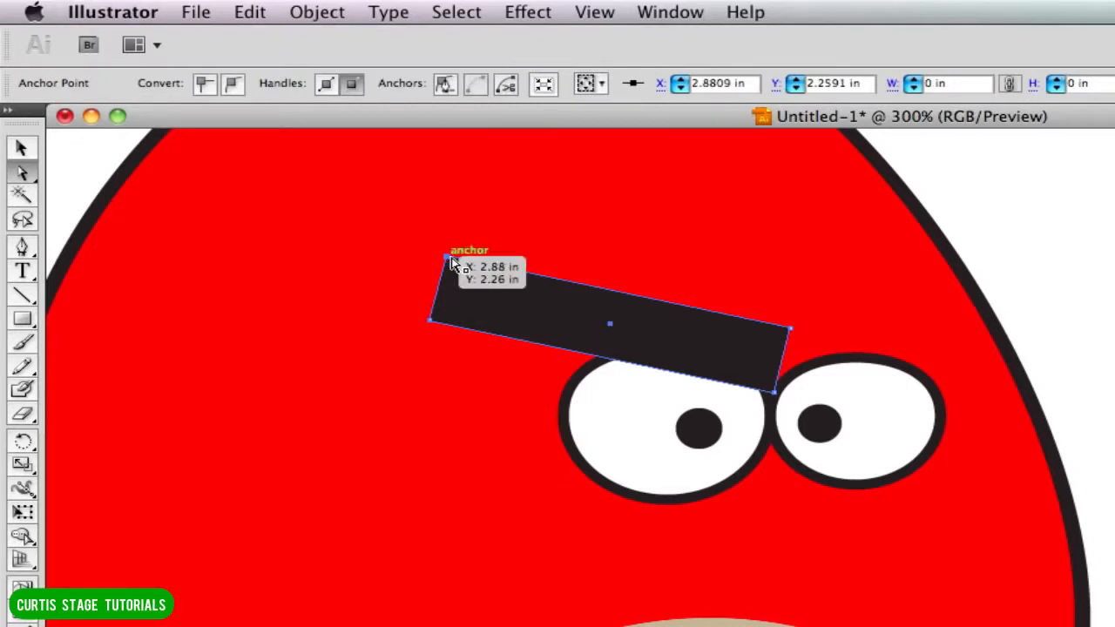
key(super+equal)
drag(366, 241, 438, 403)
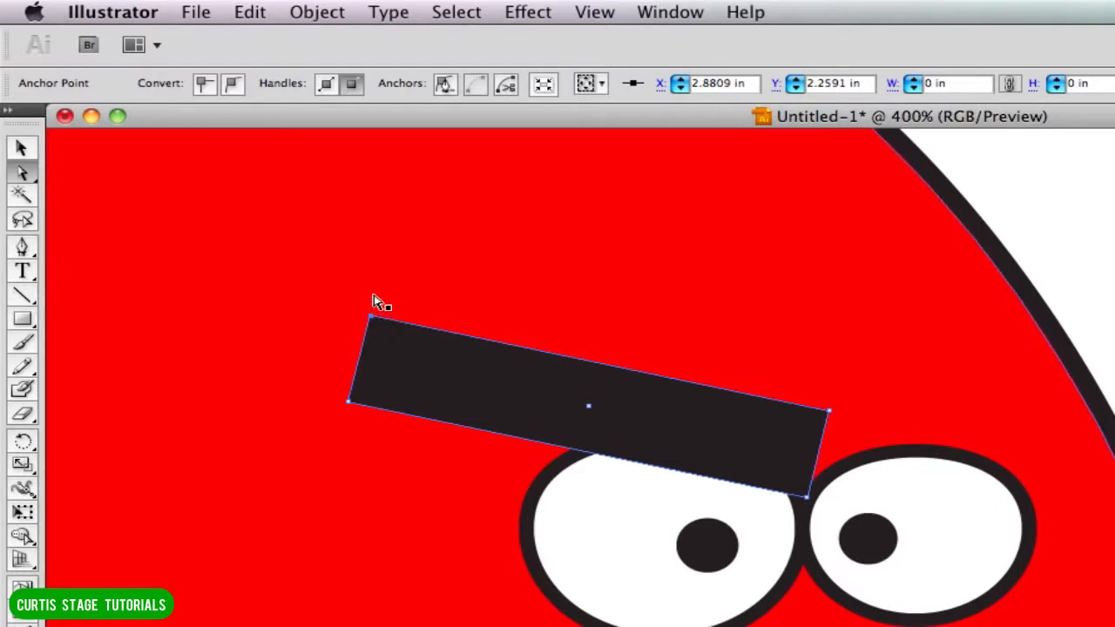
key(Up)
key(Up)
key(Up)
key(Up)
key(Up)
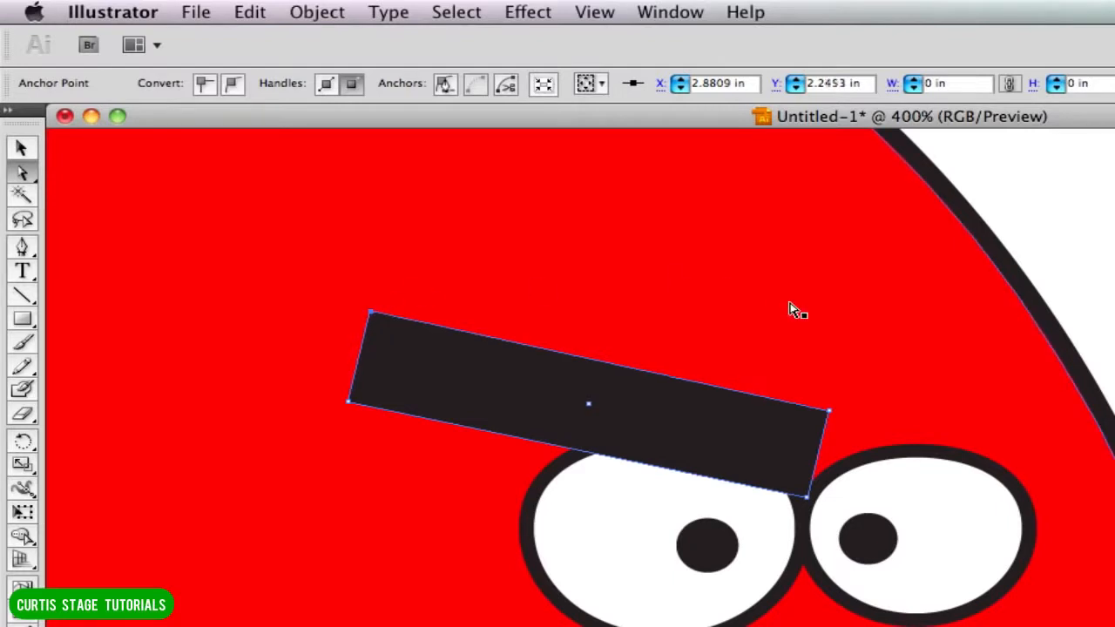
key(Down)
key(Down)
key(Down)
key(Down)
key(Down)
key(Down)
key(Down)
key(Down)
key(Down)
key(Down)
key(Down)
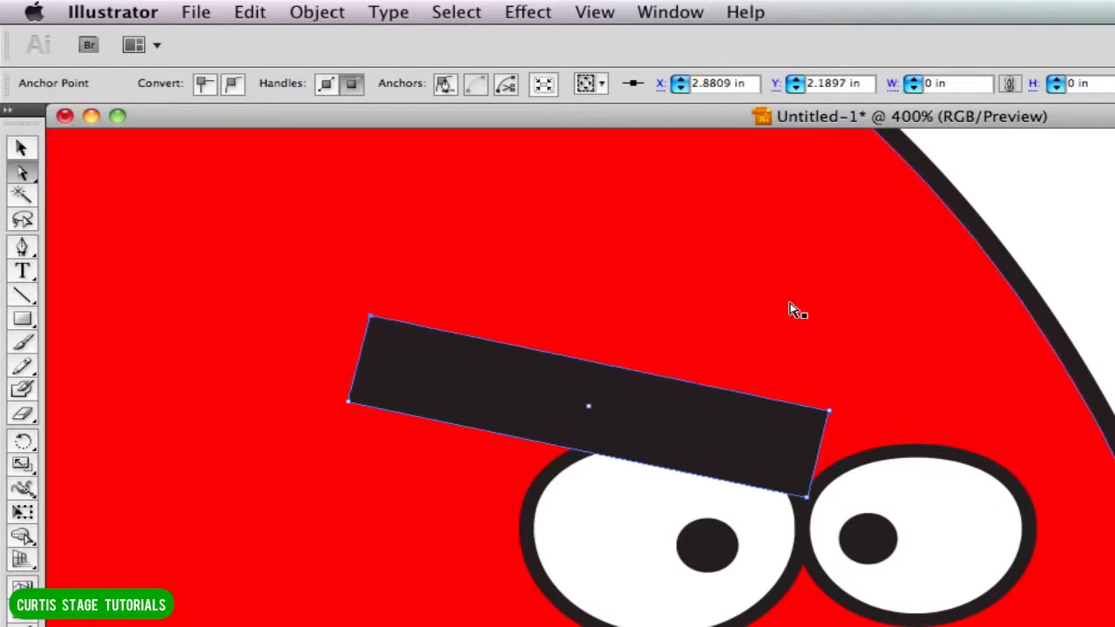
key(Up)
key(Up)
key(Up)
key(Up)
key(Up)
key(Up)
key(Up)
key(Up)
key(Up)
key(Up)
key(Up)
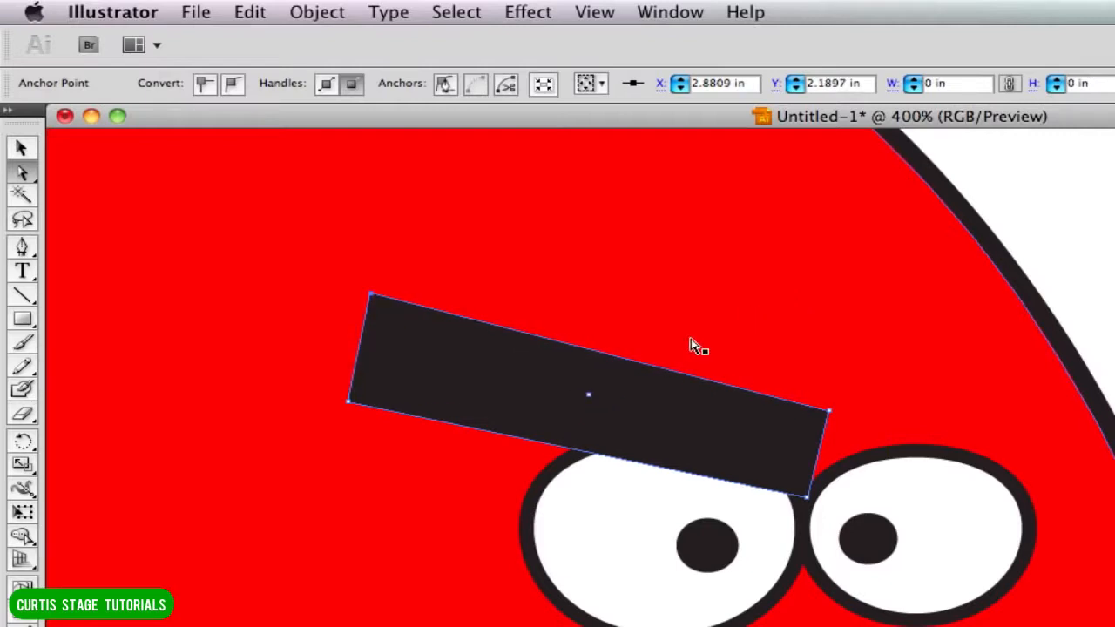
Select the whole left eyebrow and nudge it slightly down over the eye.
click(565, 400)
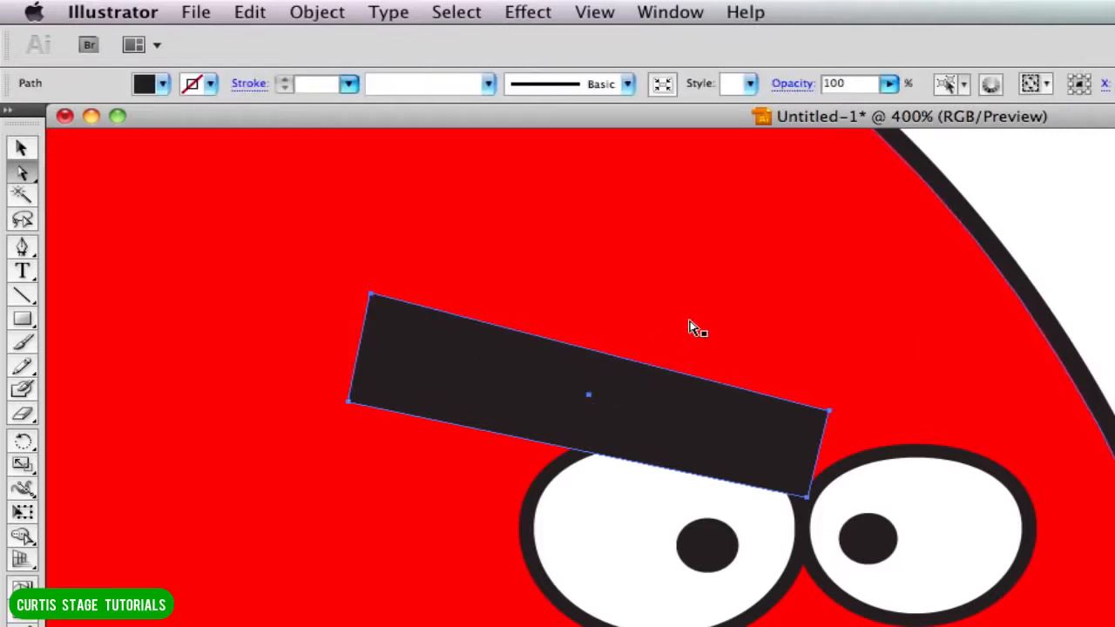
key(Up)
key(Up)
key(Up)
key(Up)
key(Up)
key(Up)
key(Down)
key(Down)
key(Down)
key(Down)
key(Down)
key(Down)
key(Down)
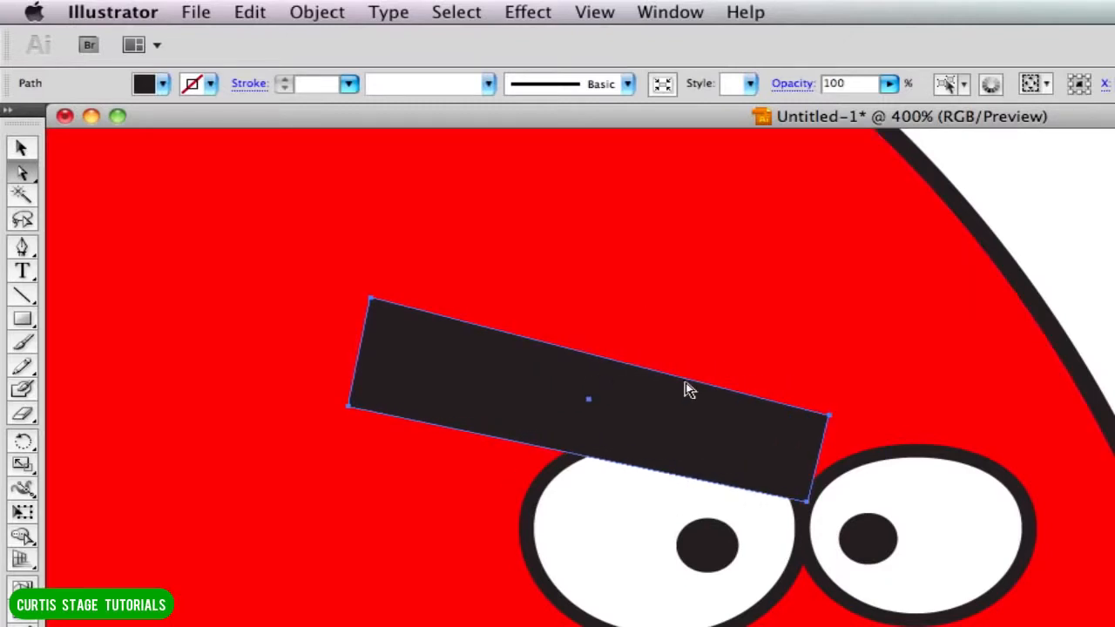
Lower the inner upper corner of the left eyebrow so the shape tapers toward the middle of the eyes.
key(shift+super+a)
click(823, 430)
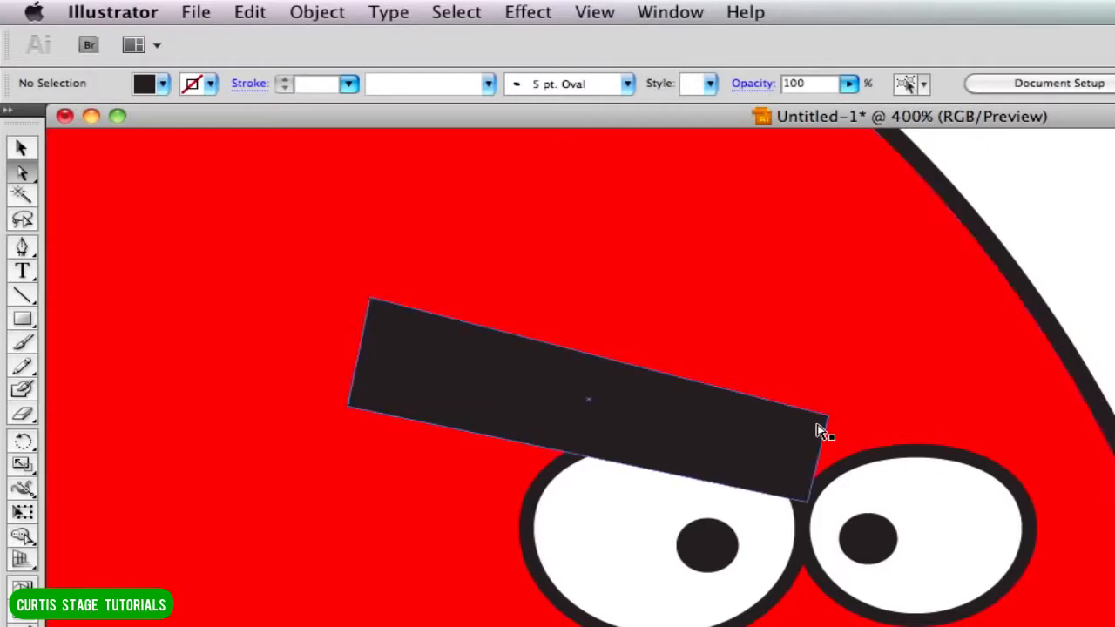
click(831, 419)
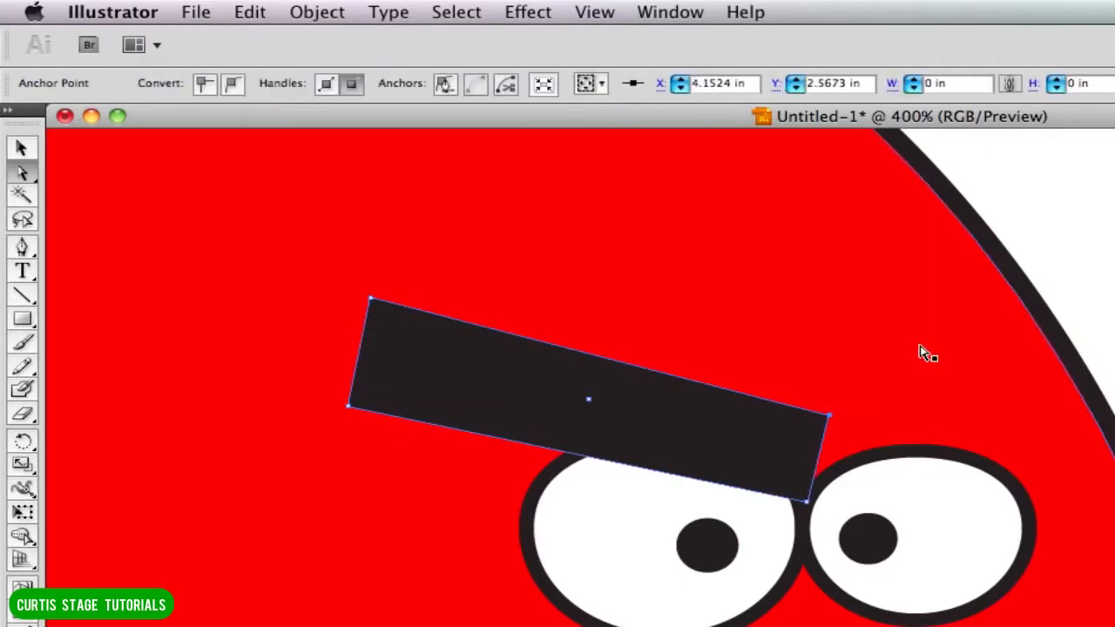
key(Down)
key(Down)
key(Down)
key(Down)
key(Down)
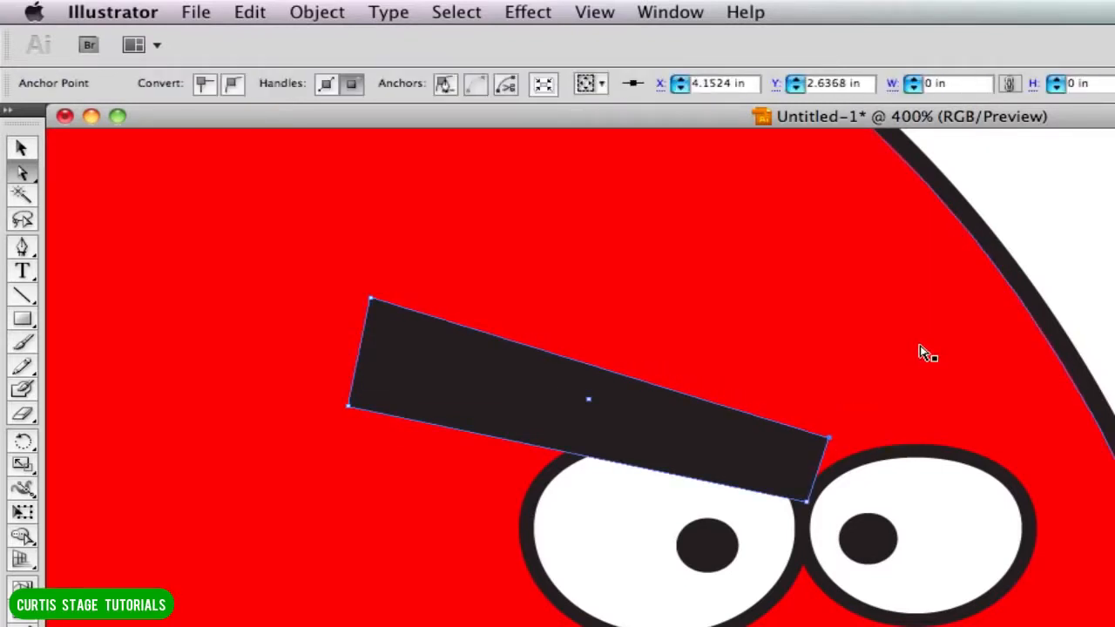
key(Down)
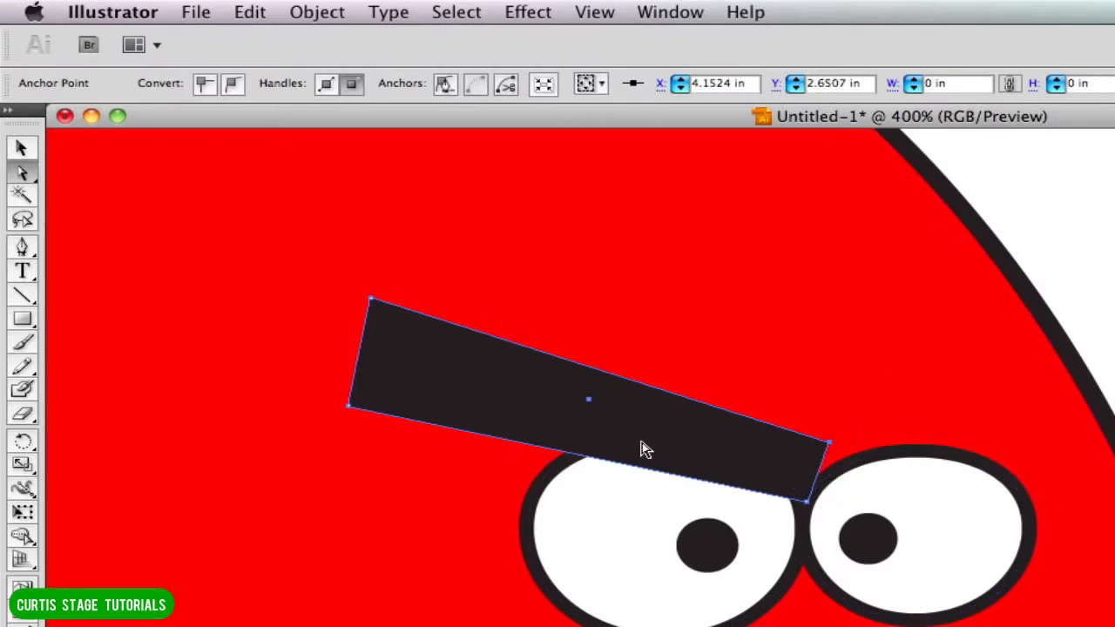
Duplicate the left eyebrow above the right eye and reflect the copy across the vertical axis.
drag(617, 449, 878, 367)
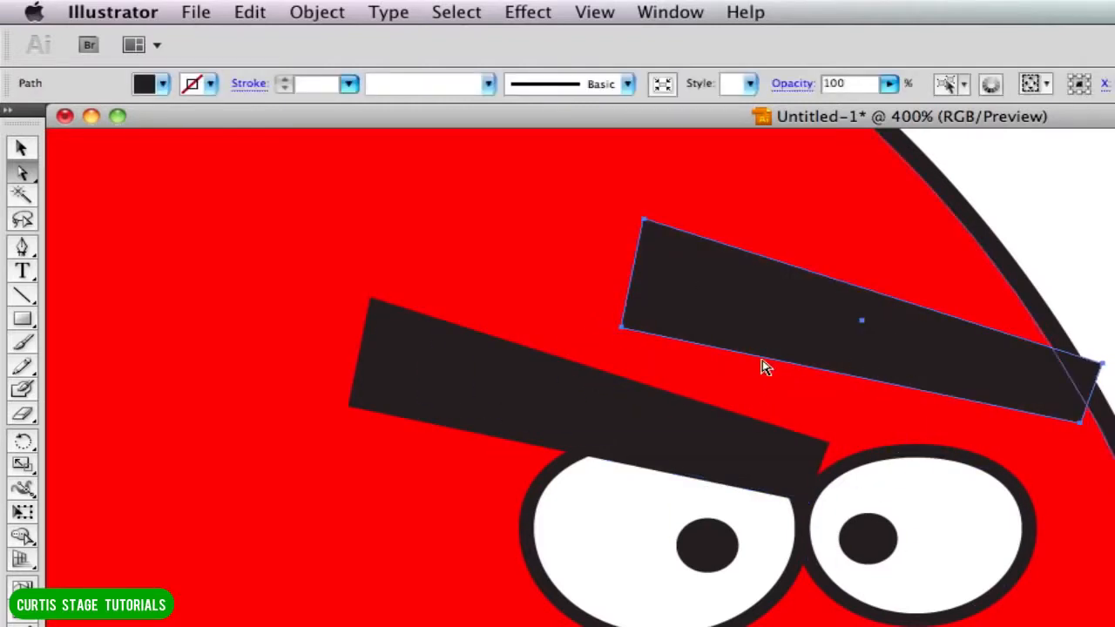
click(310, 13)
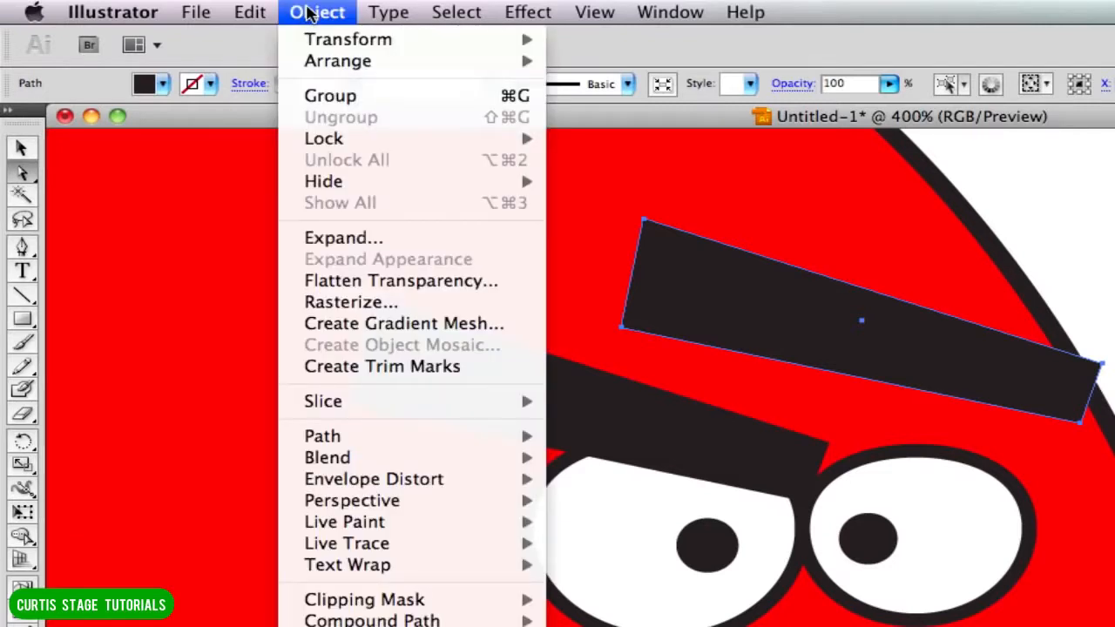
mouse_move(318, 41)
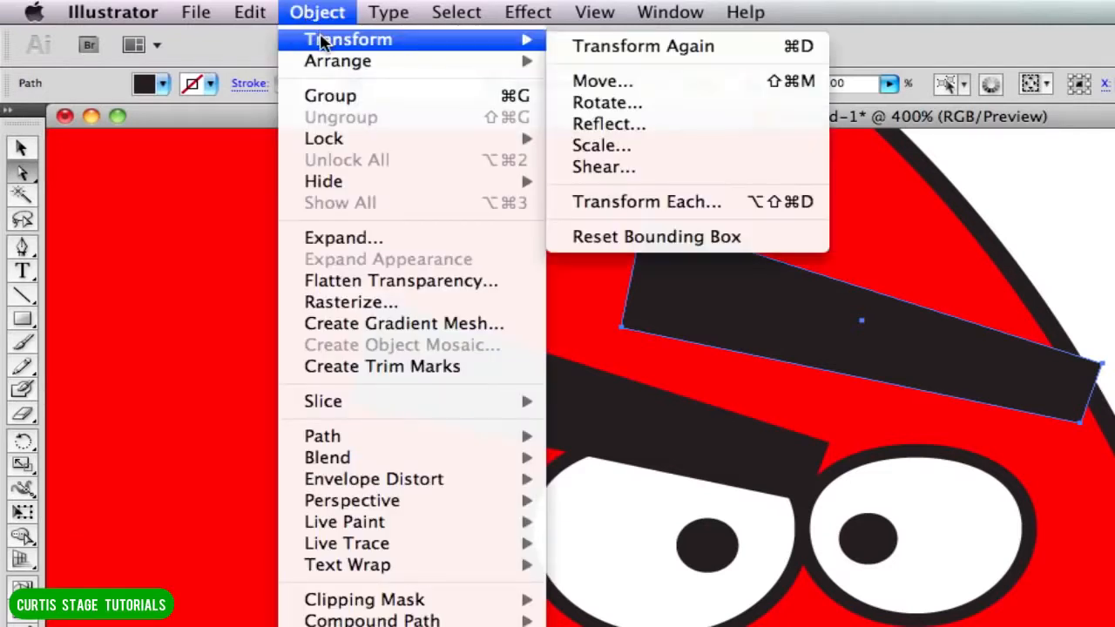
click(605, 122)
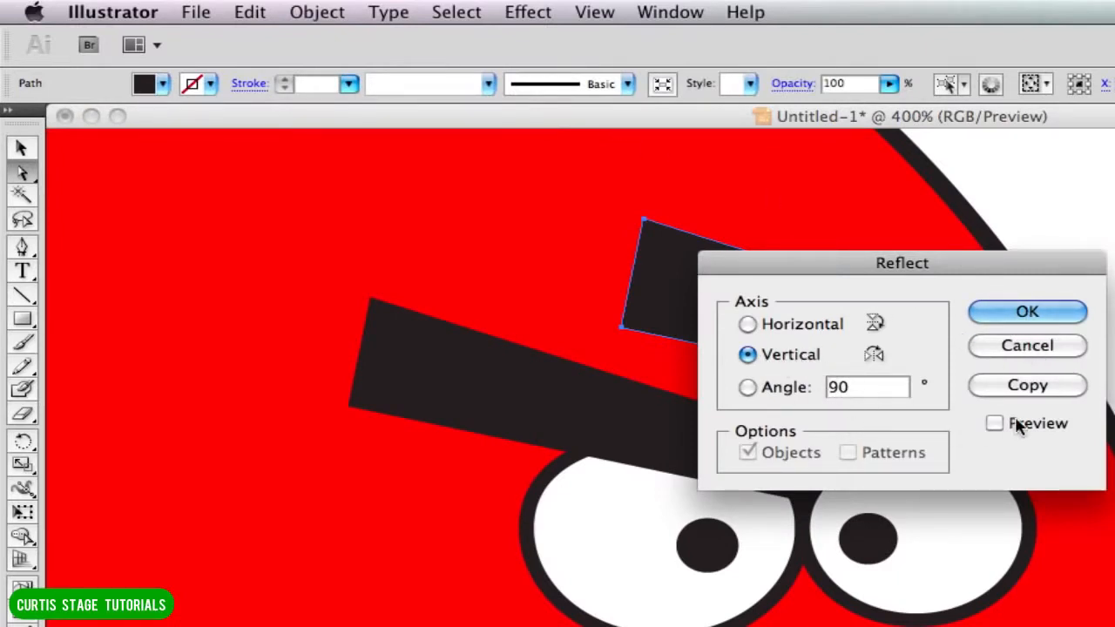
drag(971, 268, 1114, 190)
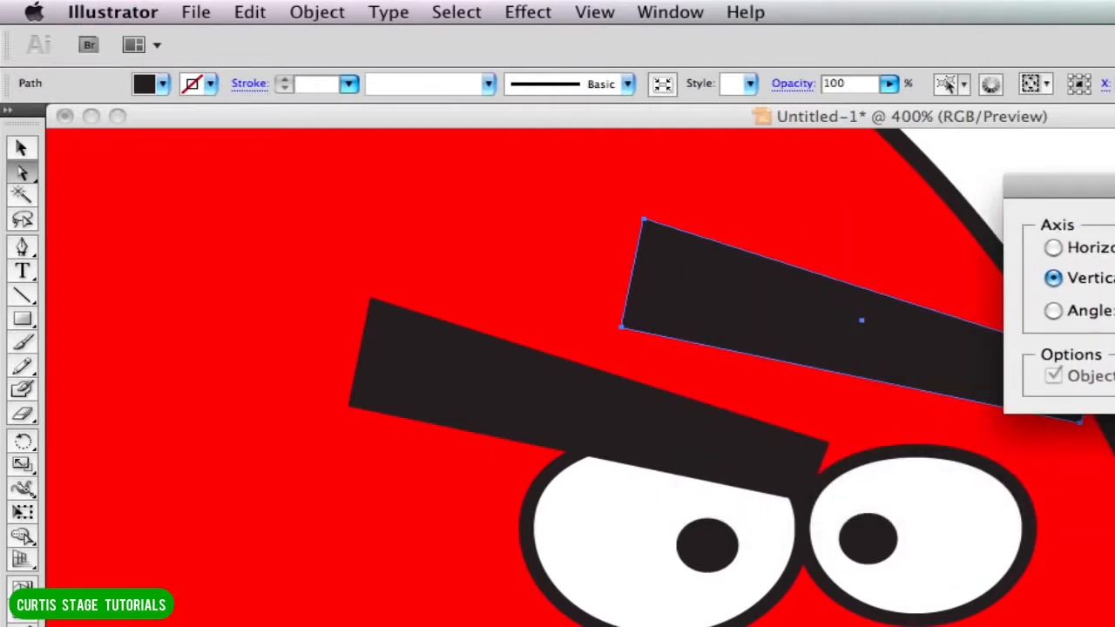
click(1114, 326)
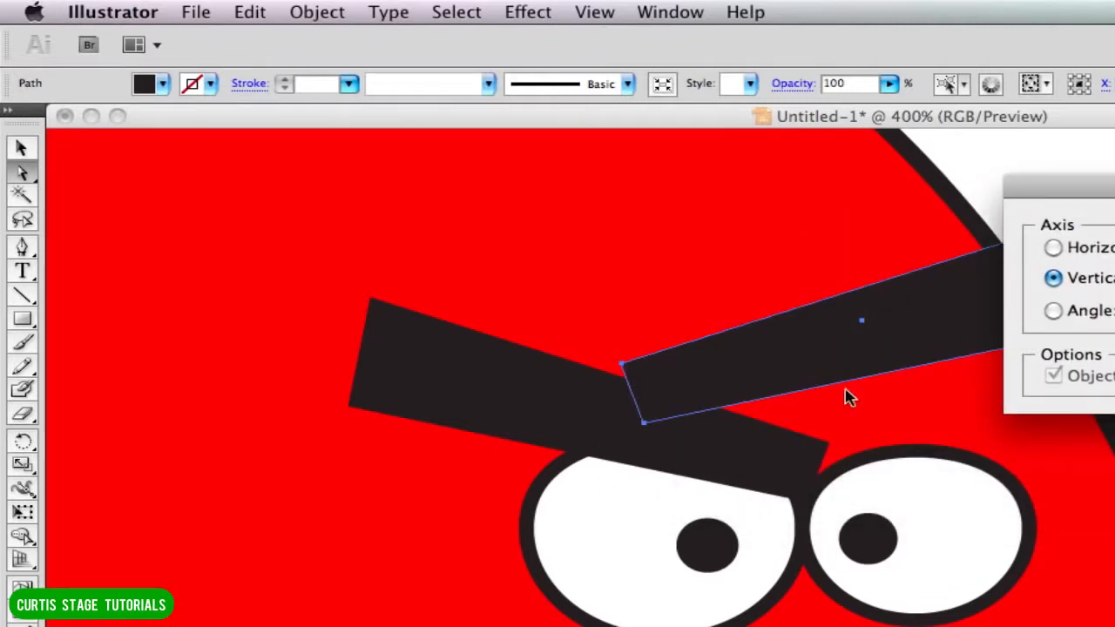
key(Return)
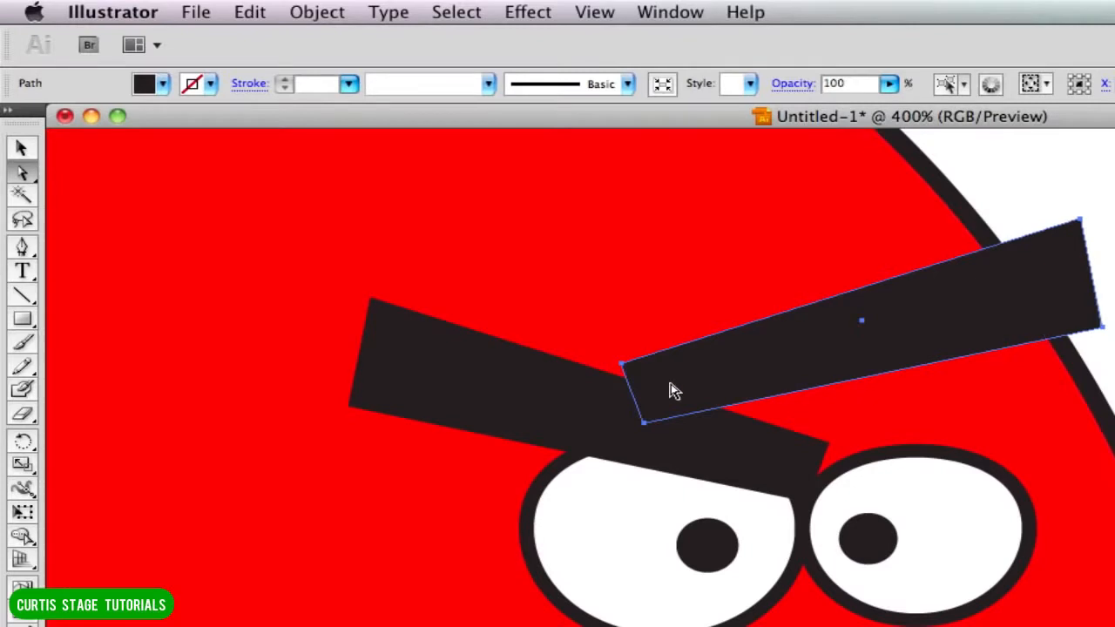
Move the mirrored eyebrow over the right eye to meet the left one, and pull its outer corners in to the body outline.
drag(672, 391, 835, 461)
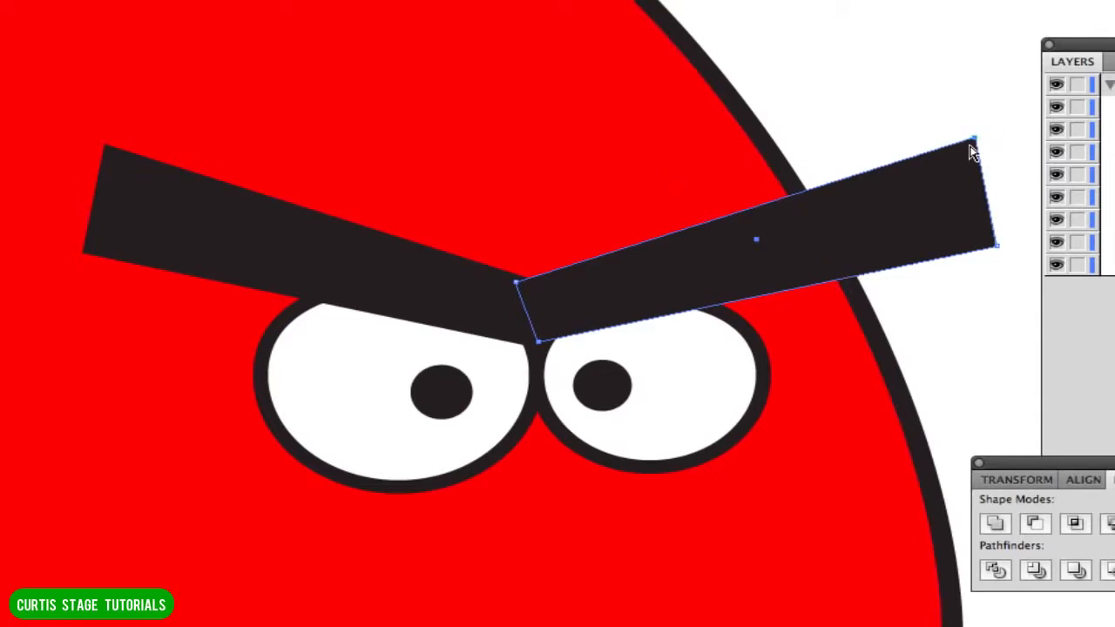
drag(977, 145, 784, 175)
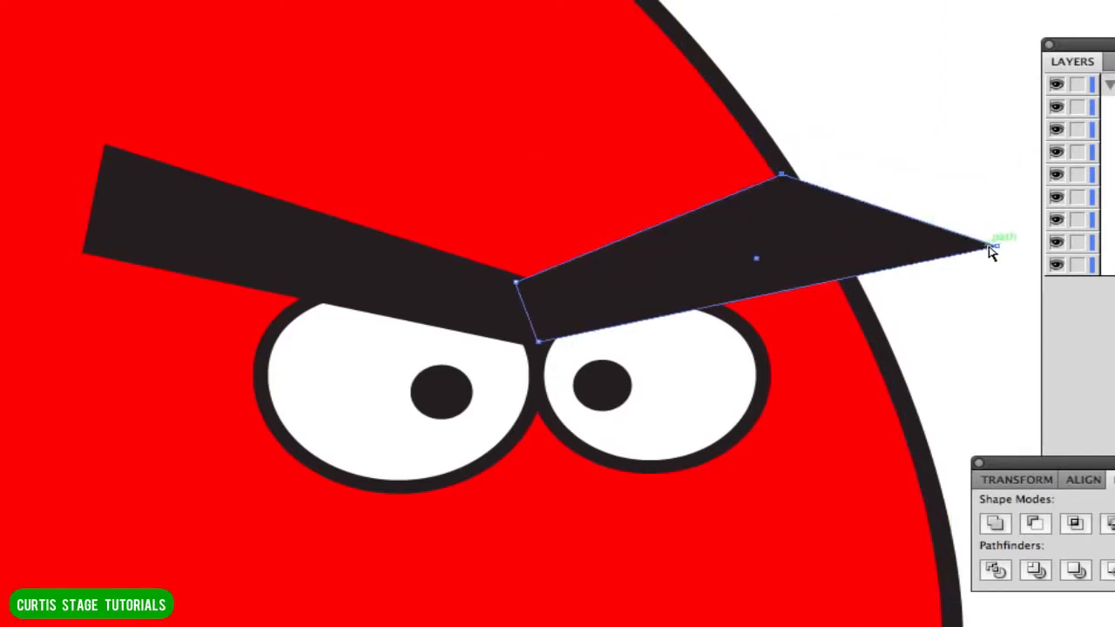
drag(995, 247, 864, 307)
click(891, 155)
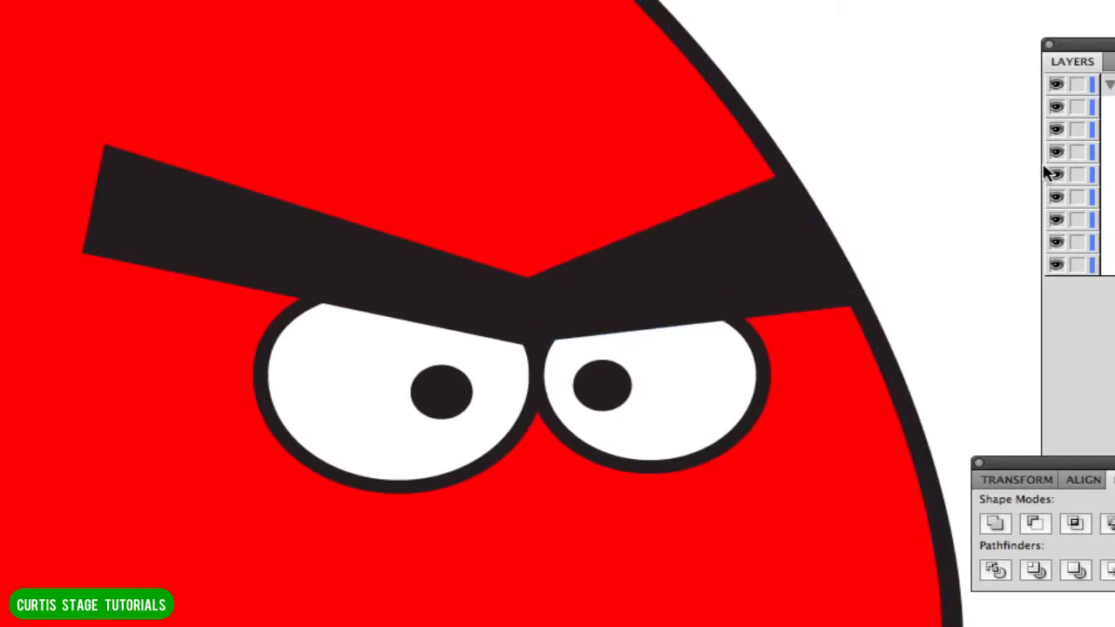
Lower the inner upper corners of the right and left eyebrows so their top edges meet in a lower V.
click(747, 294)
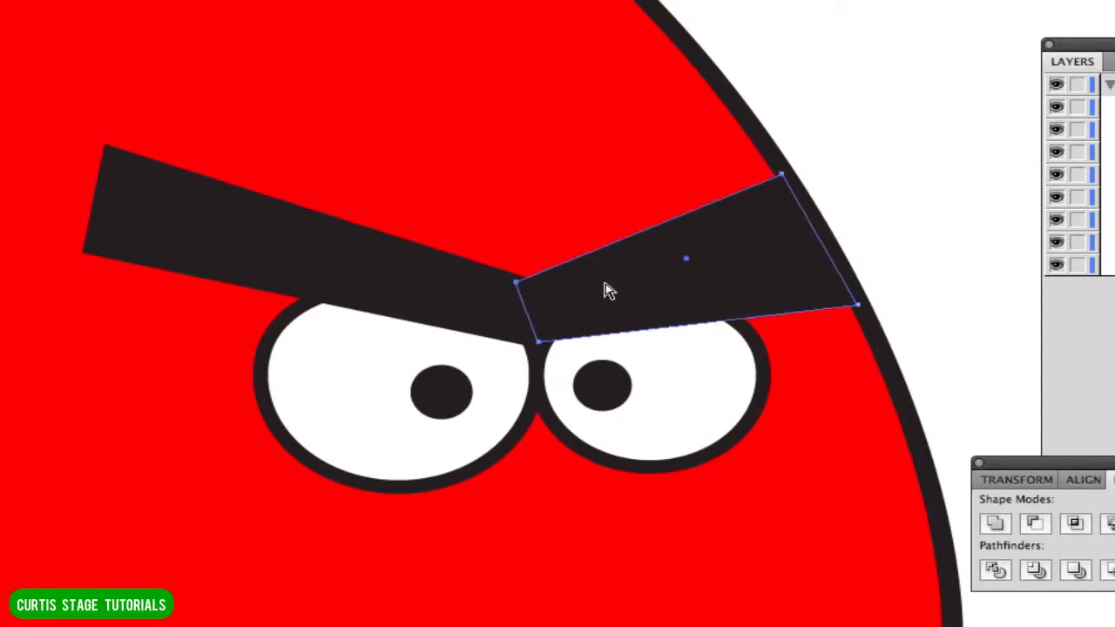
key(Down)
key(Down)
key(Down)
key(Down)
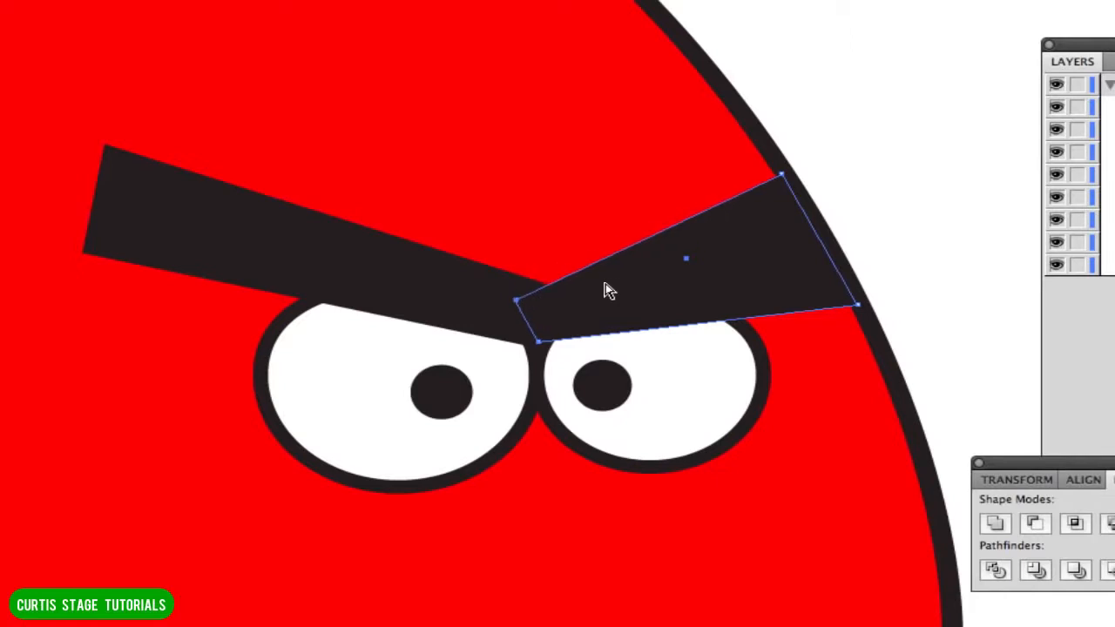
click(475, 288)
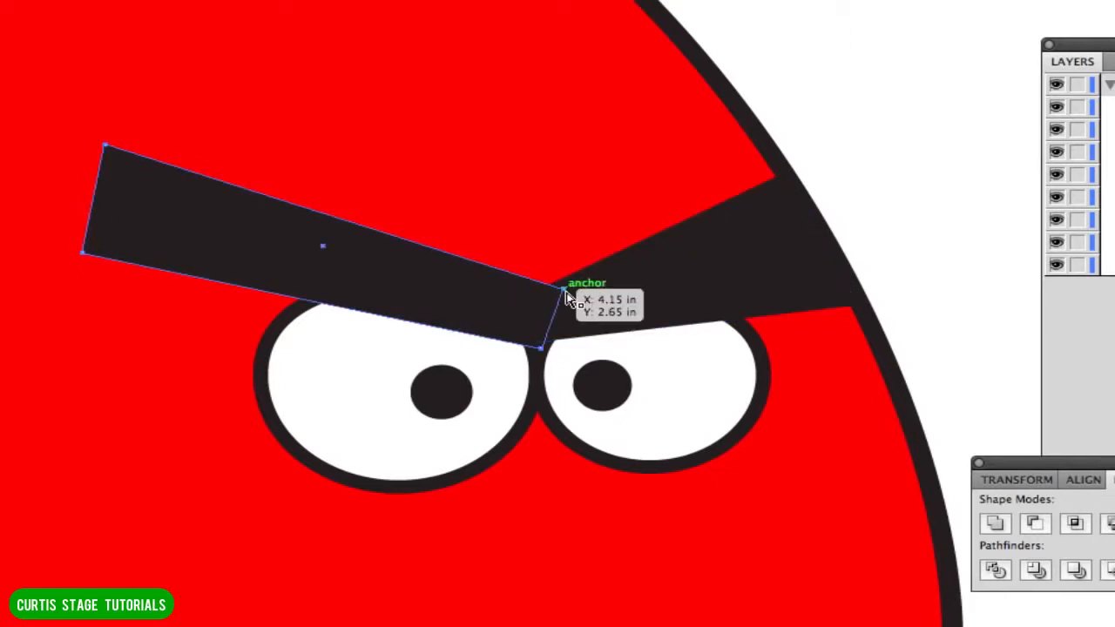
shift+click(568, 298)
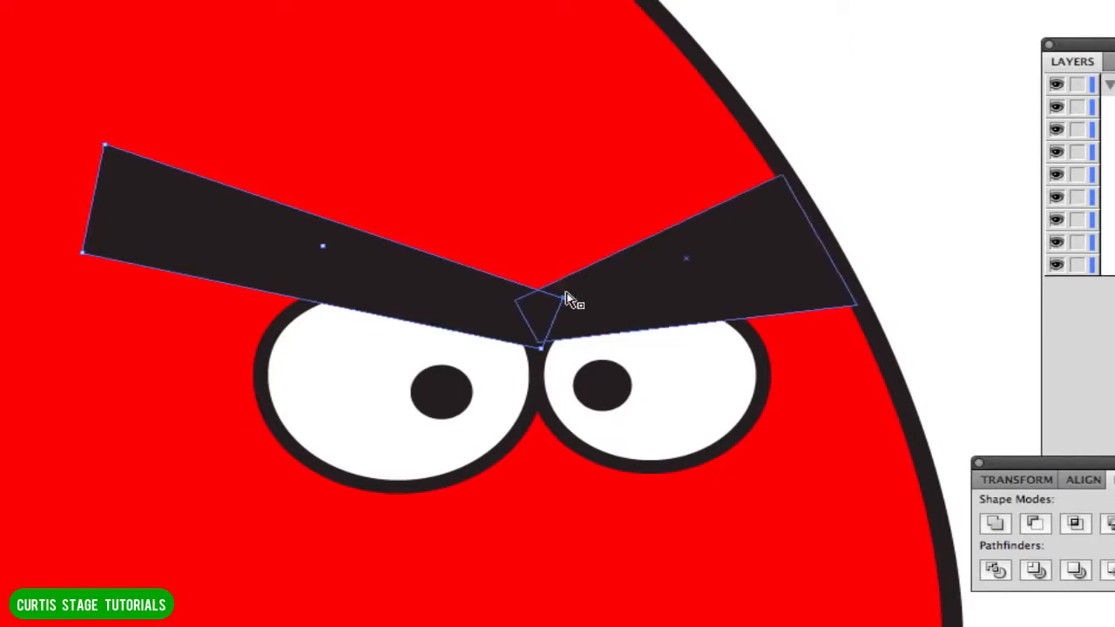
click(854, 167)
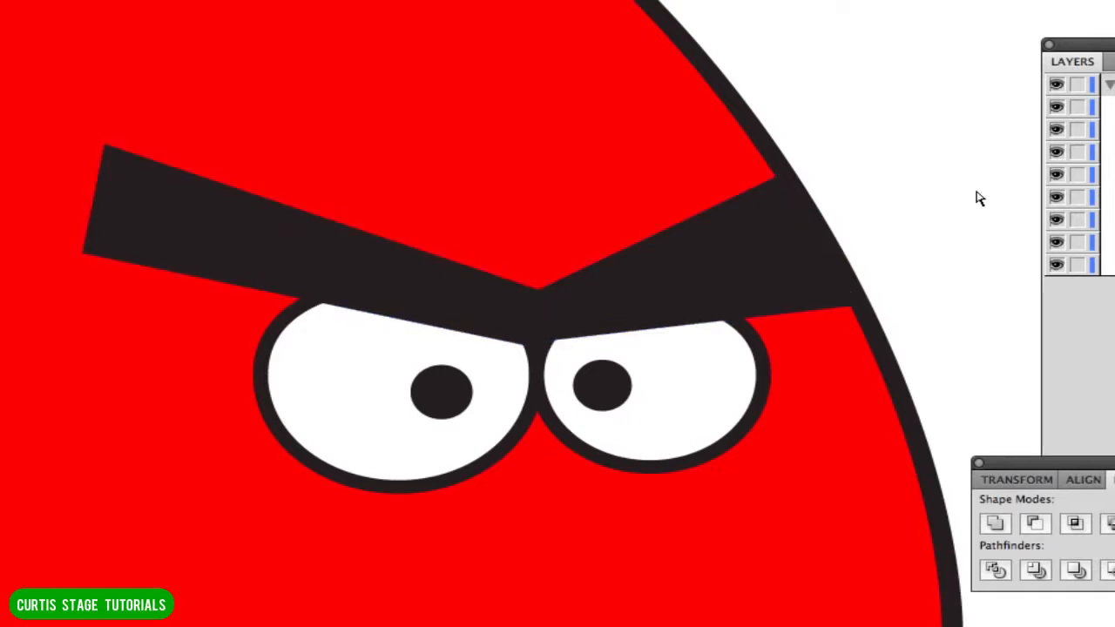
Raise the outer lower corner of the right eyebrow to narrow its outer end, and deselect it.
click(797, 293)
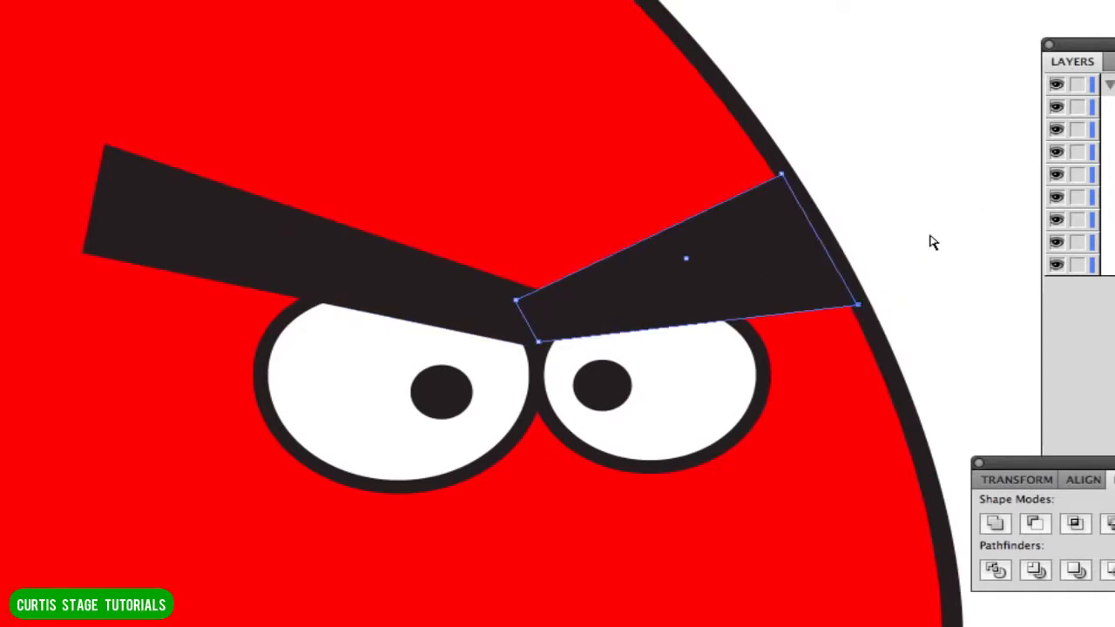
key(Up)
key(Up)
key(Up)
key(Up)
key(Up)
key(Up)
key(Up)
key(Up)
key(Up)
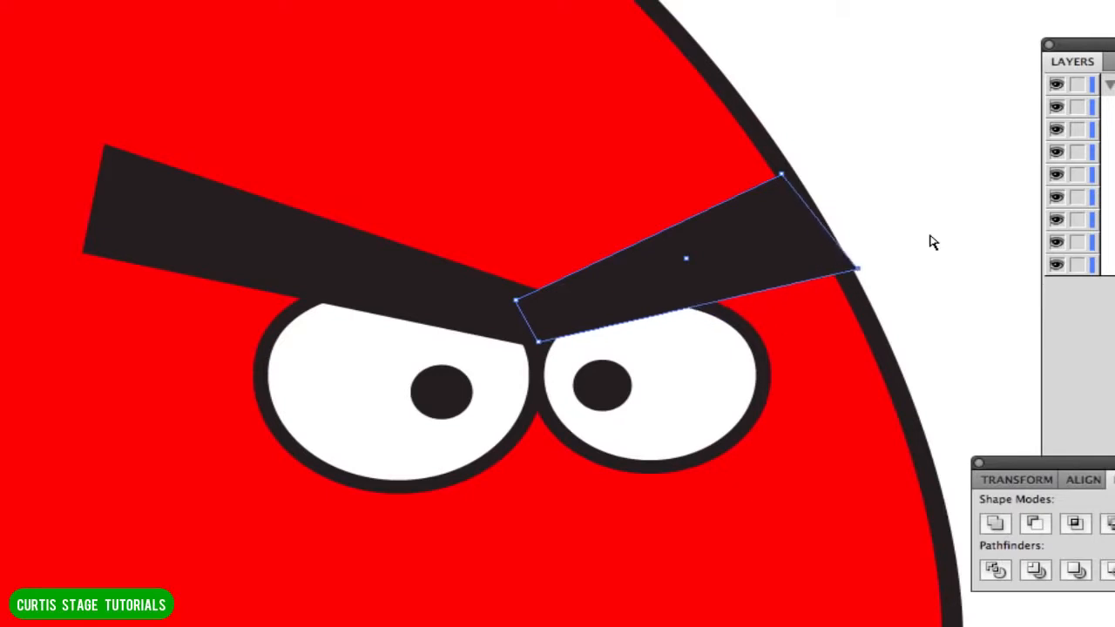
key(Down)
key(Down)
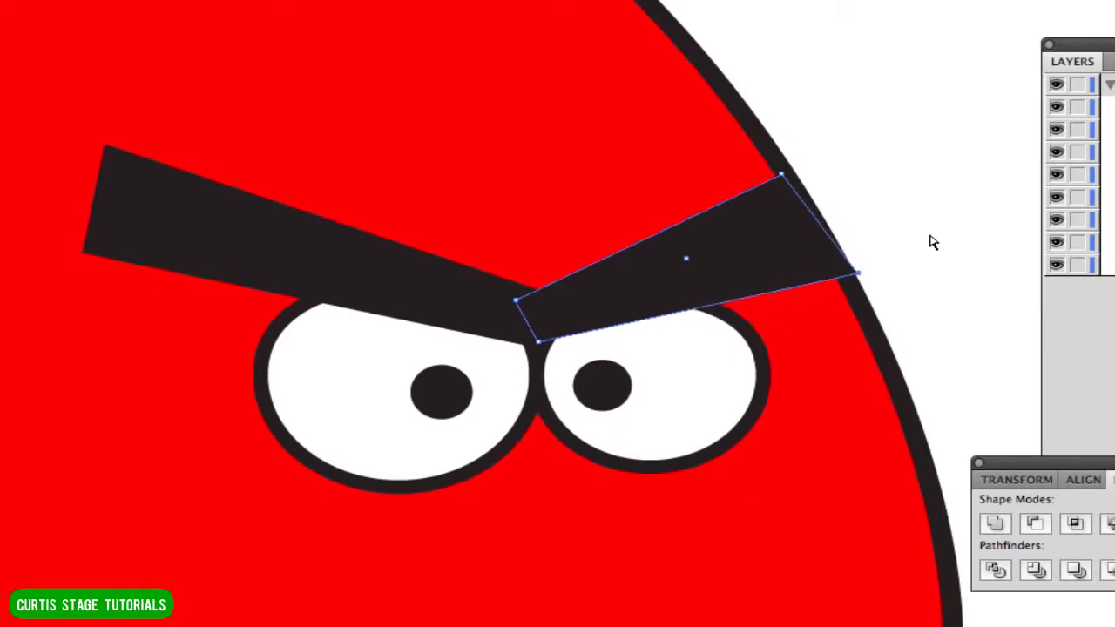
click(865, 174)
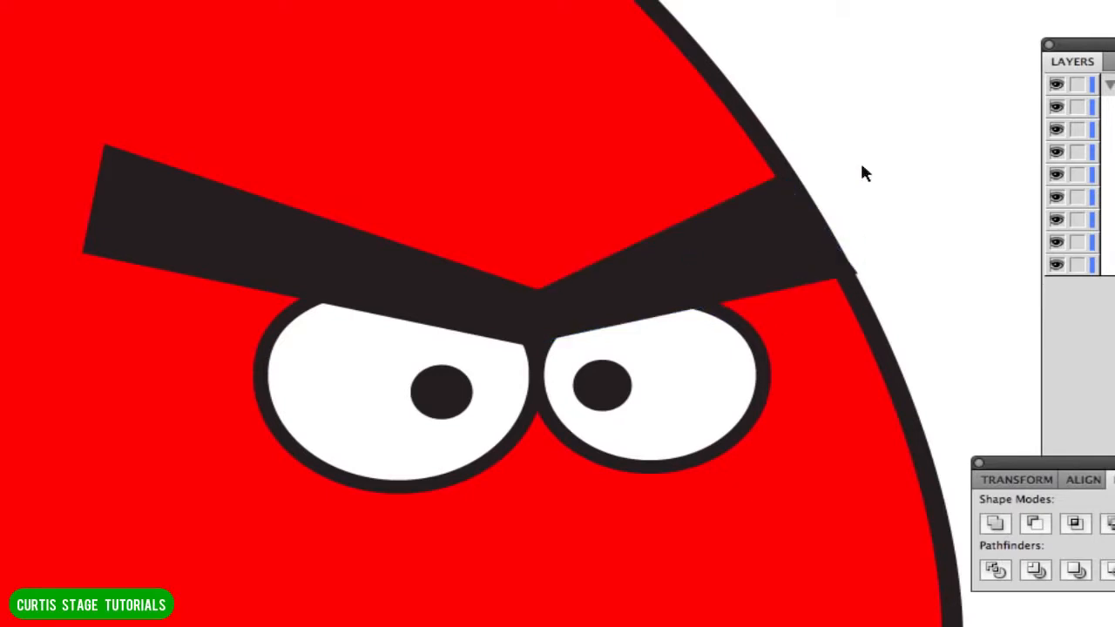
Tuck the outer lower corner of the right eyebrow inside the body outline and deselect the eyebrow.
key(super+minus)
key(super+minus)
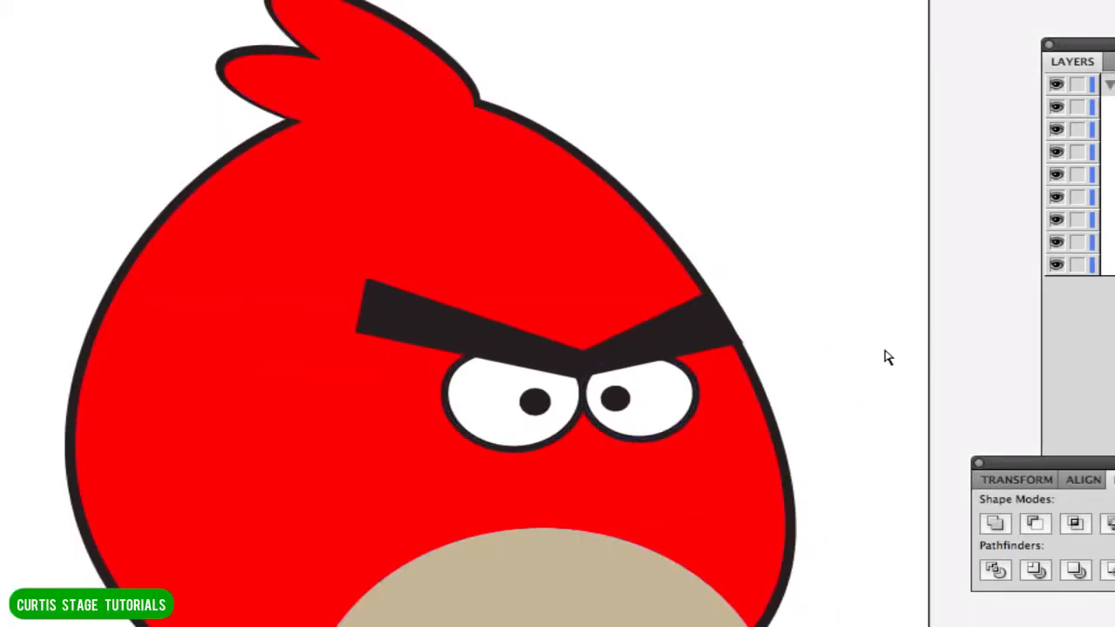
click(717, 346)
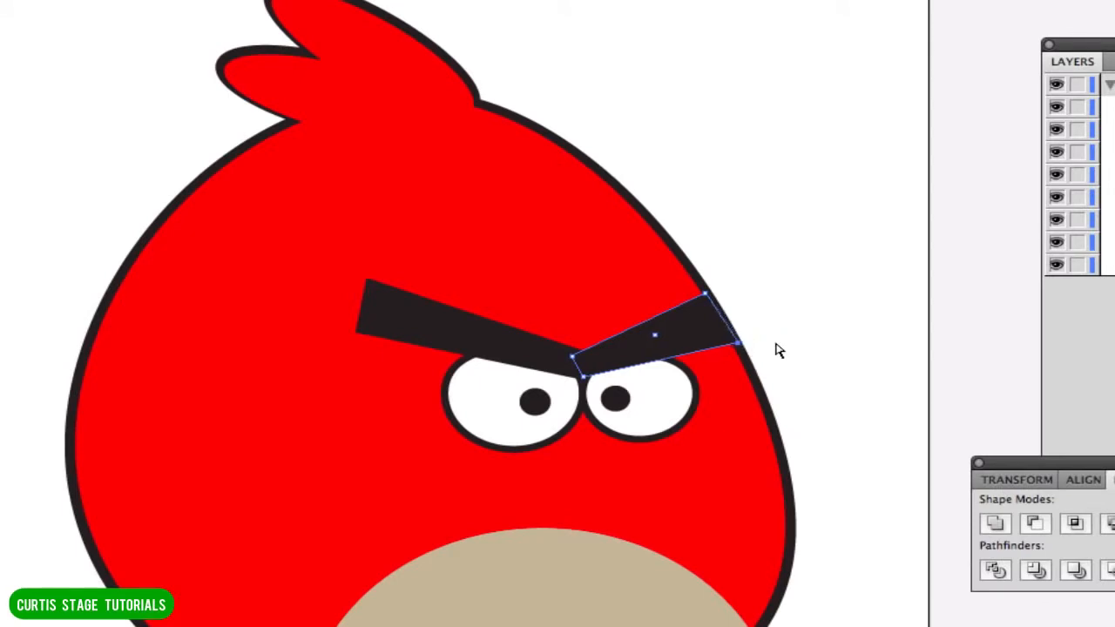
click(787, 346)
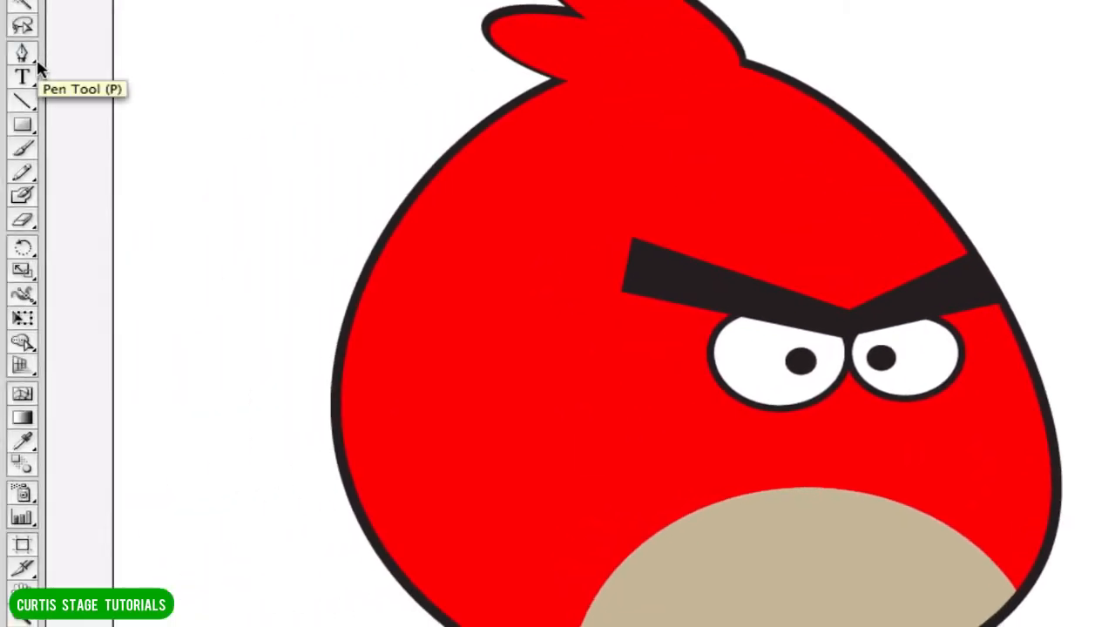
Set the fill to orange and start the upper beak with the Pen tool, curving its first edge up to the point between the eyes.
click(33, 61)
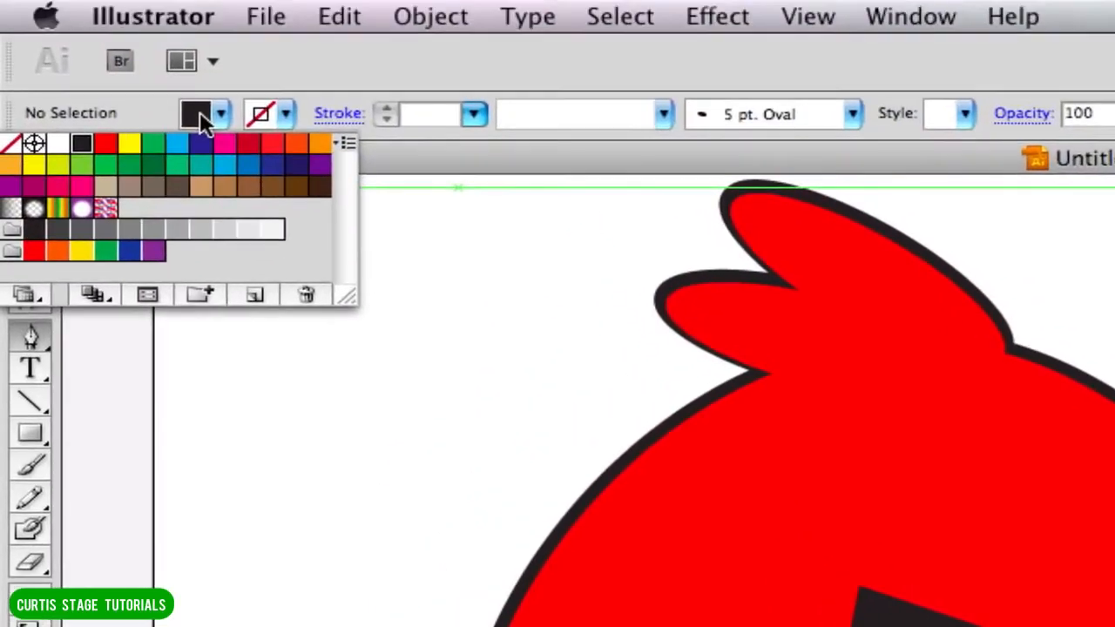
click(320, 148)
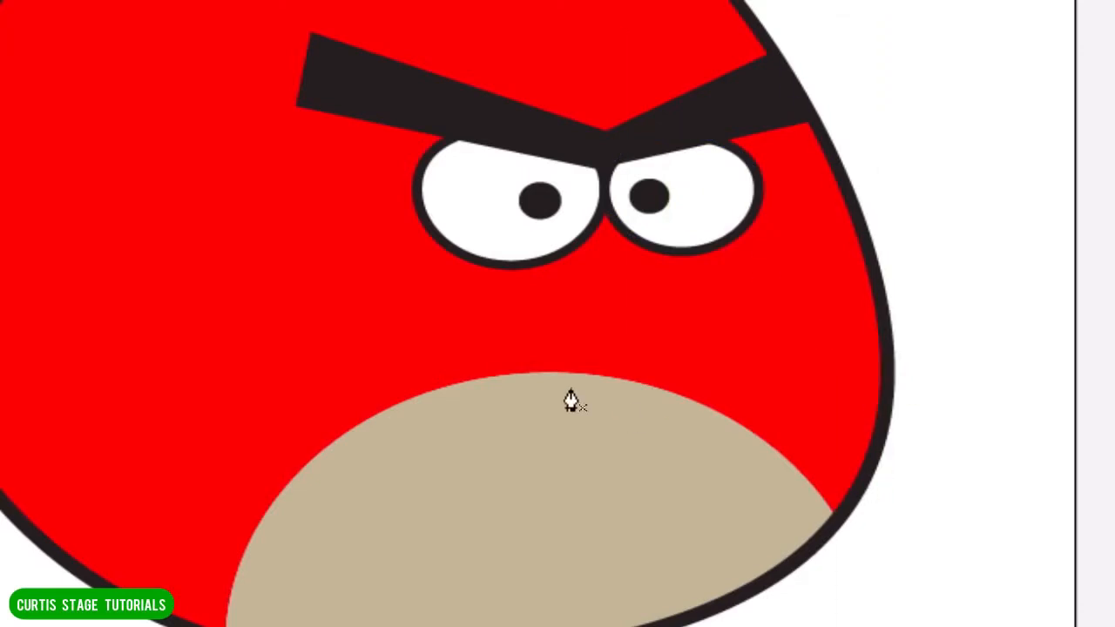
click(511, 321)
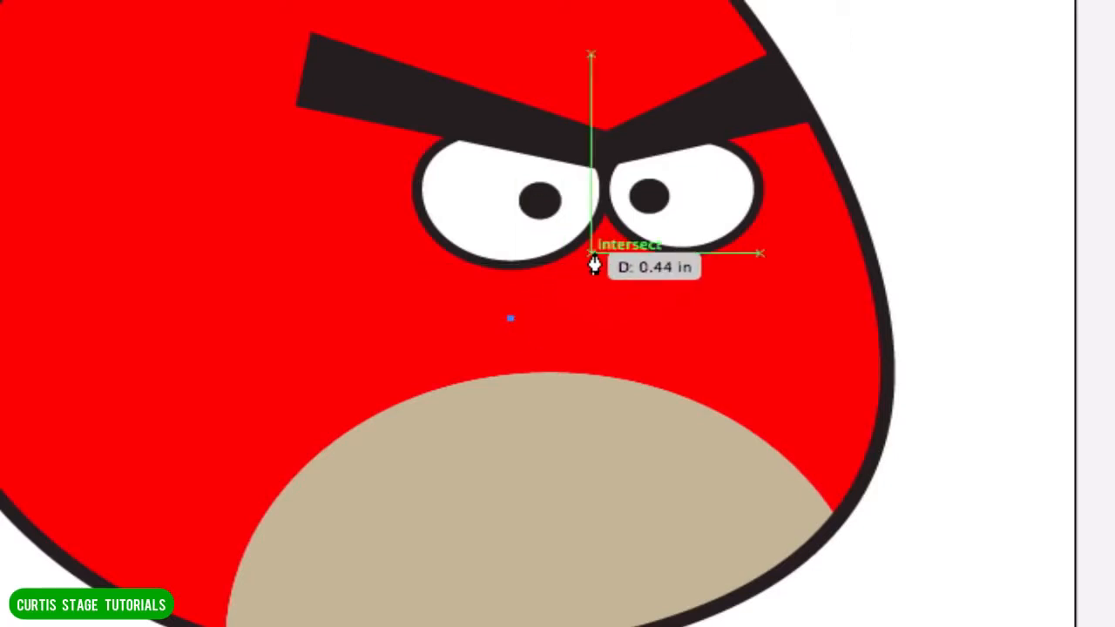
drag(605, 230, 673, 249)
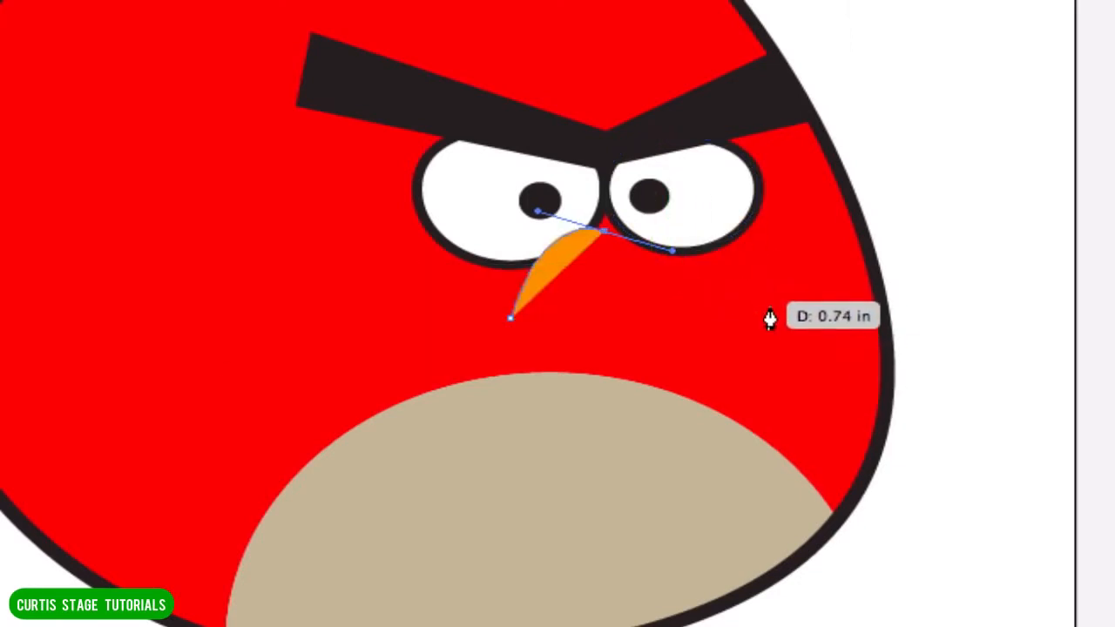
Remove the outgoing direction handle from the beak's top anchor to make it a corner.
key(ctrl+equal)
key(ctrl+equal)
key(ctrl+equal)
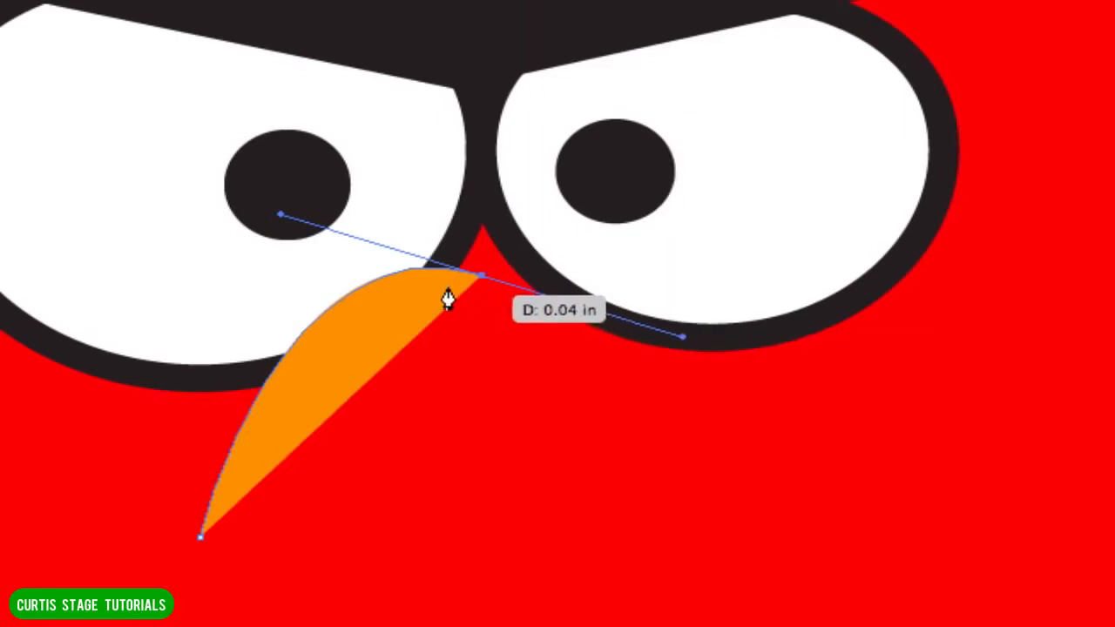
click(880, 562)
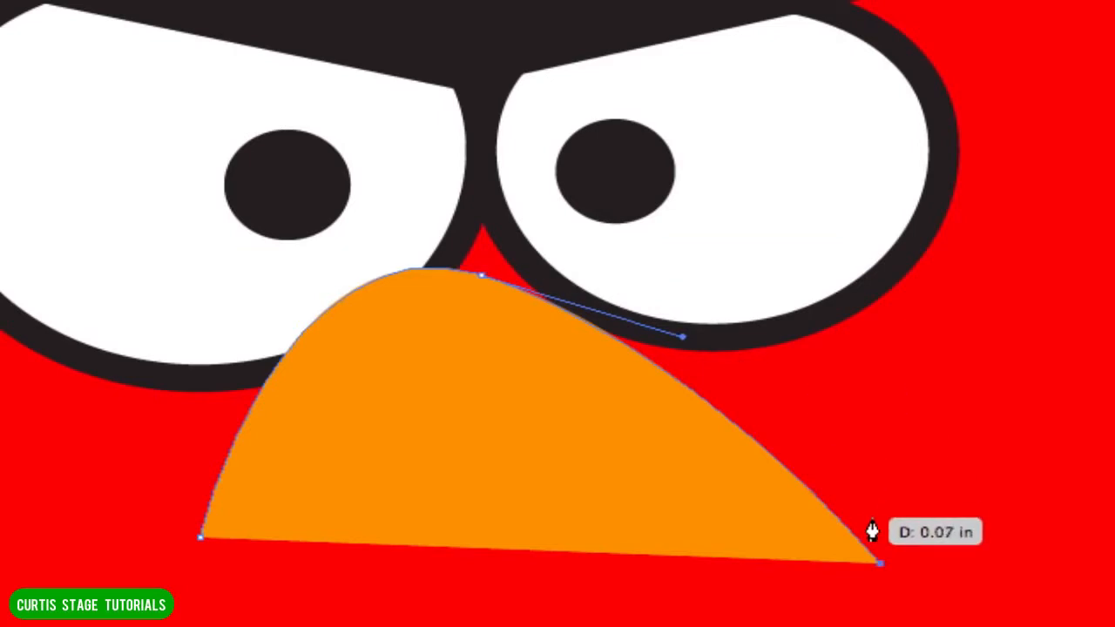
key(ctrl+z)
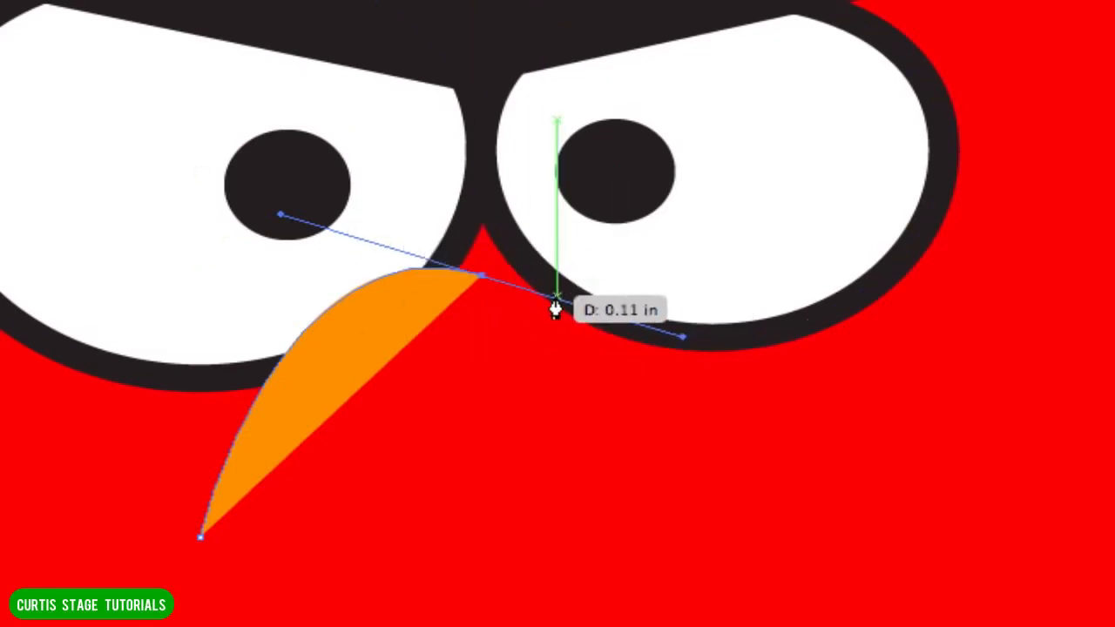
click(481, 277)
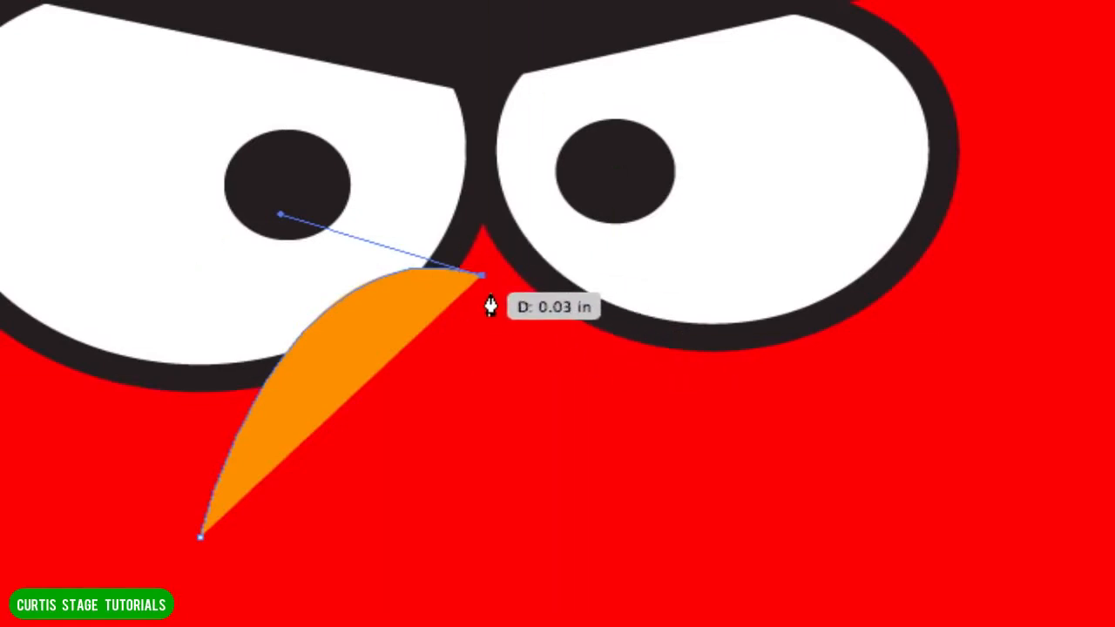
Add a rounded tip to the beak beneath the right eye and close the shape at its starting anchor.
click(874, 564)
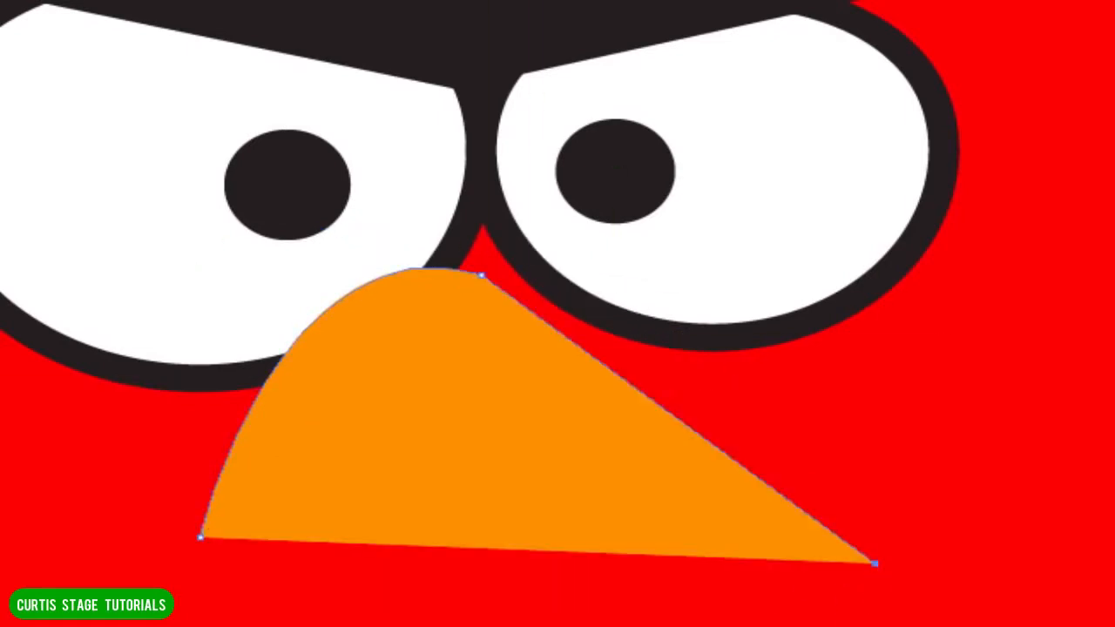
key(ctrl+z)
scroll(749, 457, up, 6)
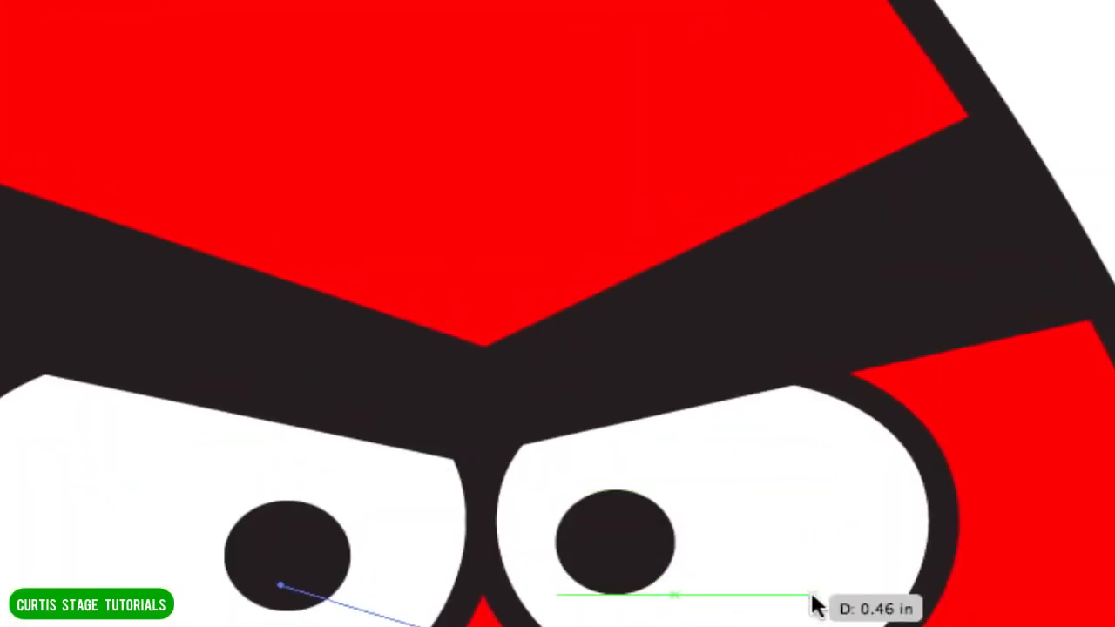
scroll(811, 604, down, 7)
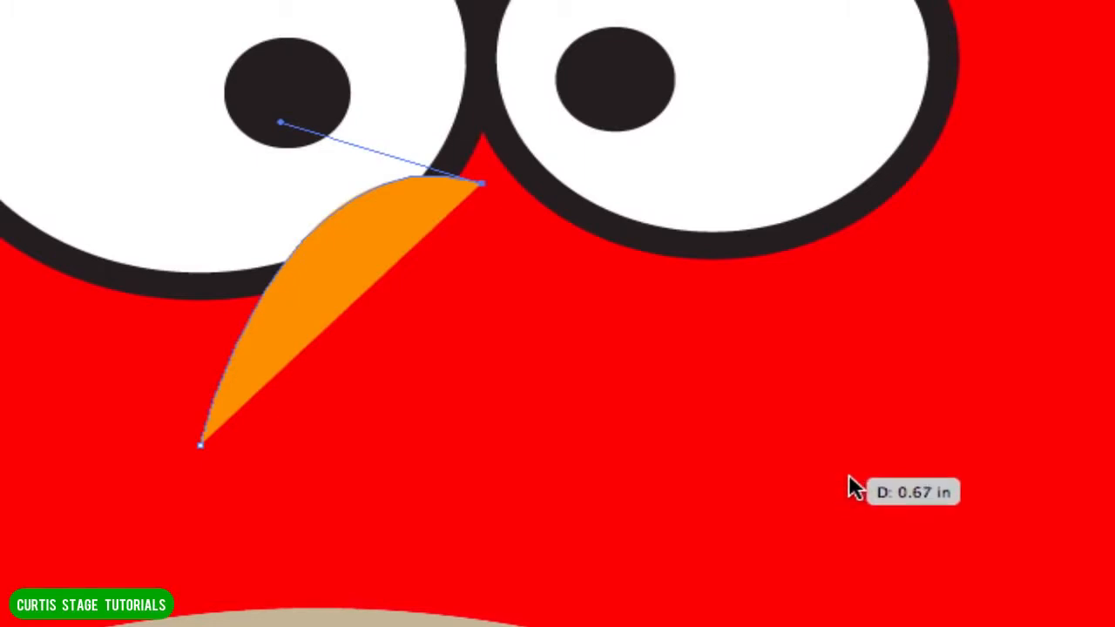
drag(849, 444, 852, 457)
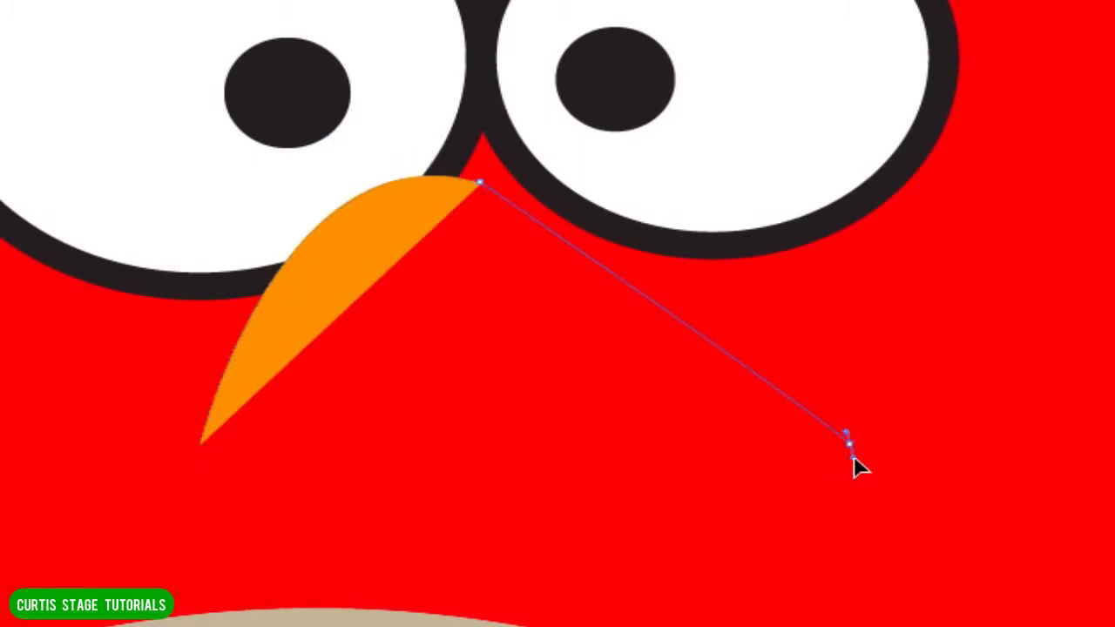
drag(864, 516, 809, 520)
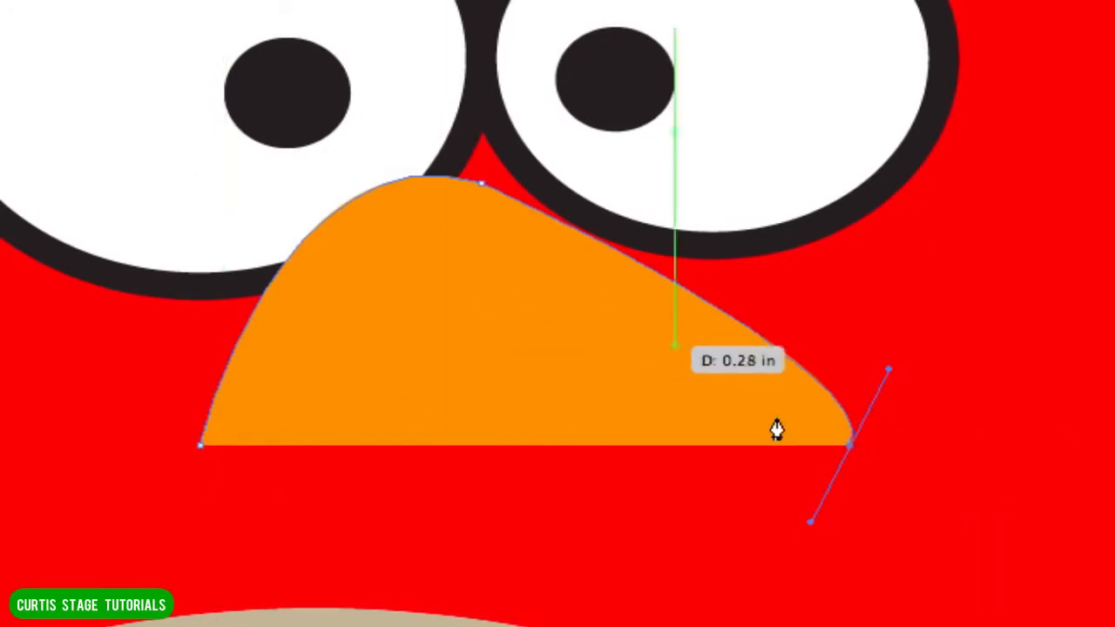
click(200, 446)
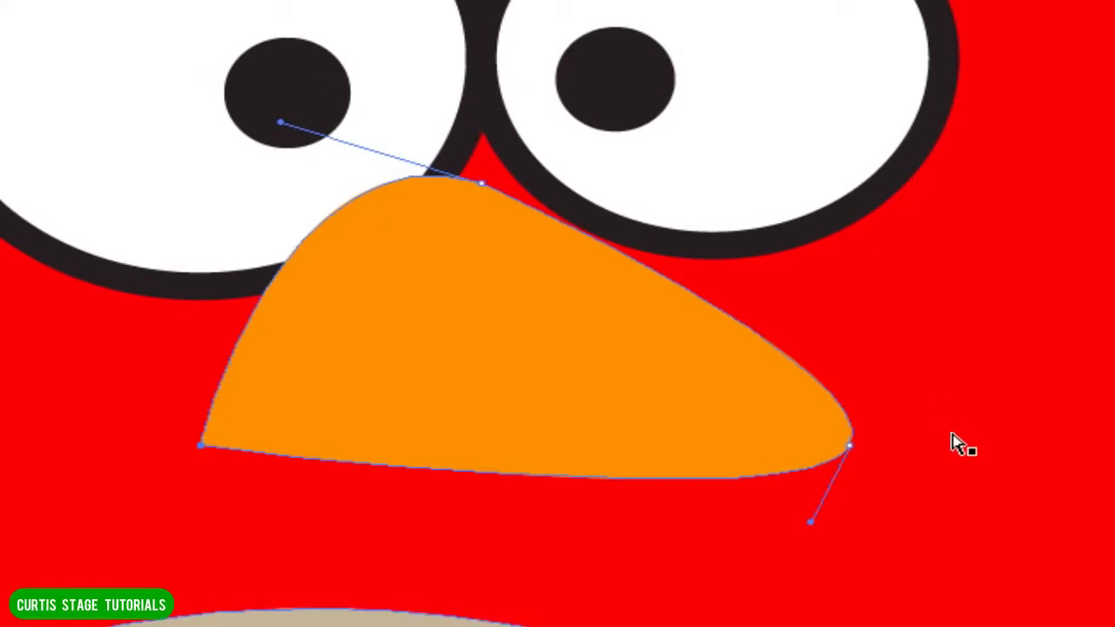
Extend the beak tip outward and down, raise the top anchor between the eyes, and deselect the beak.
click(850, 446)
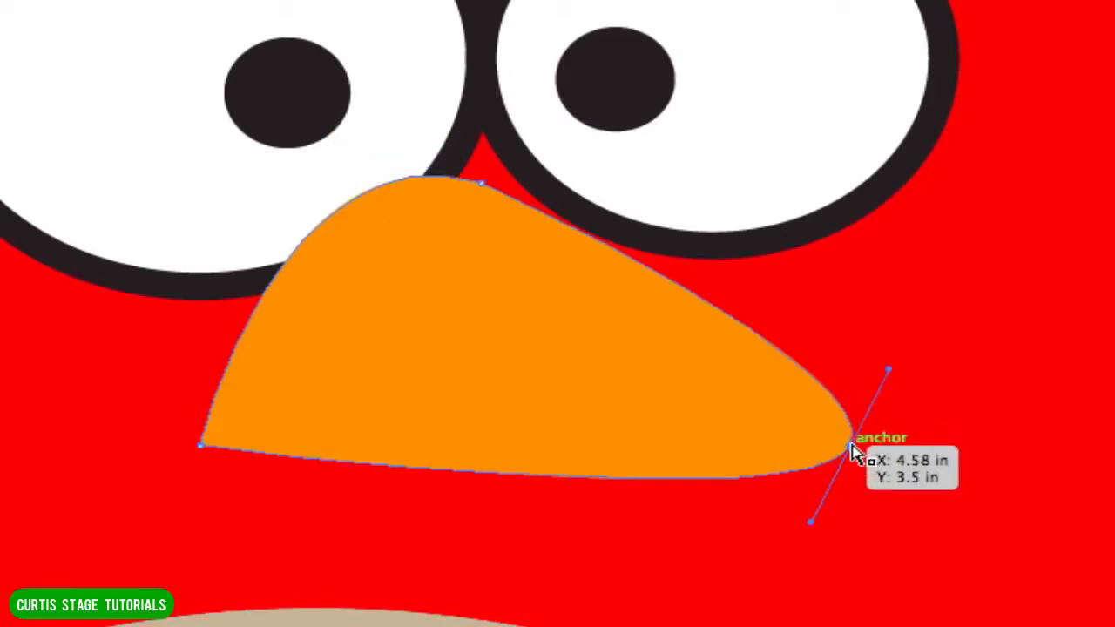
drag(851, 449, 902, 478)
drag(484, 188, 527, 151)
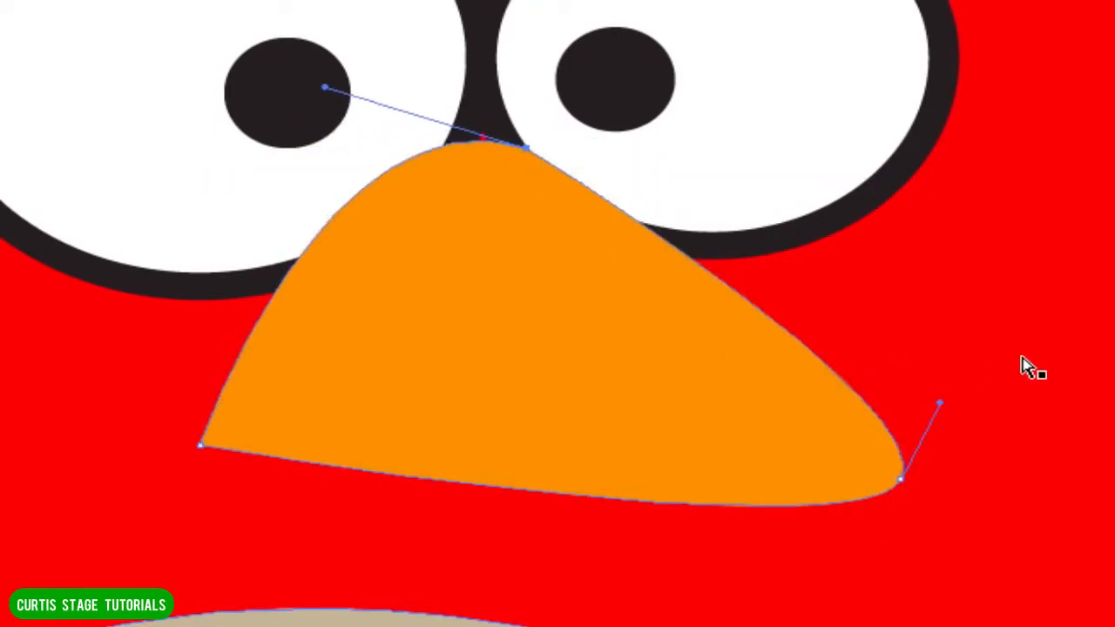
click(528, 154)
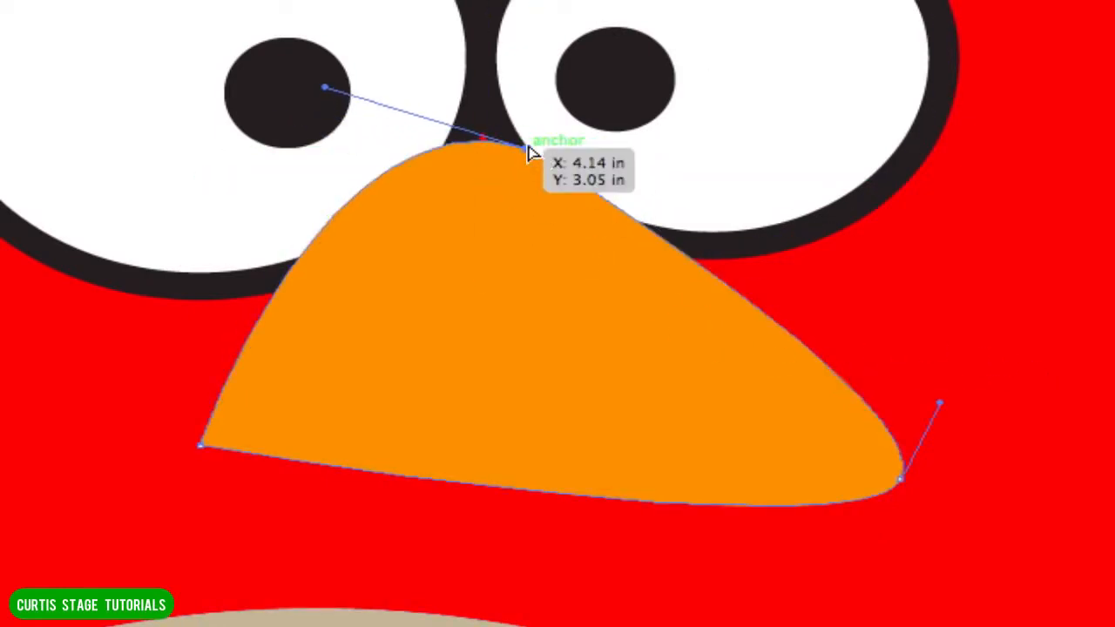
drag(527, 155, 527, 130)
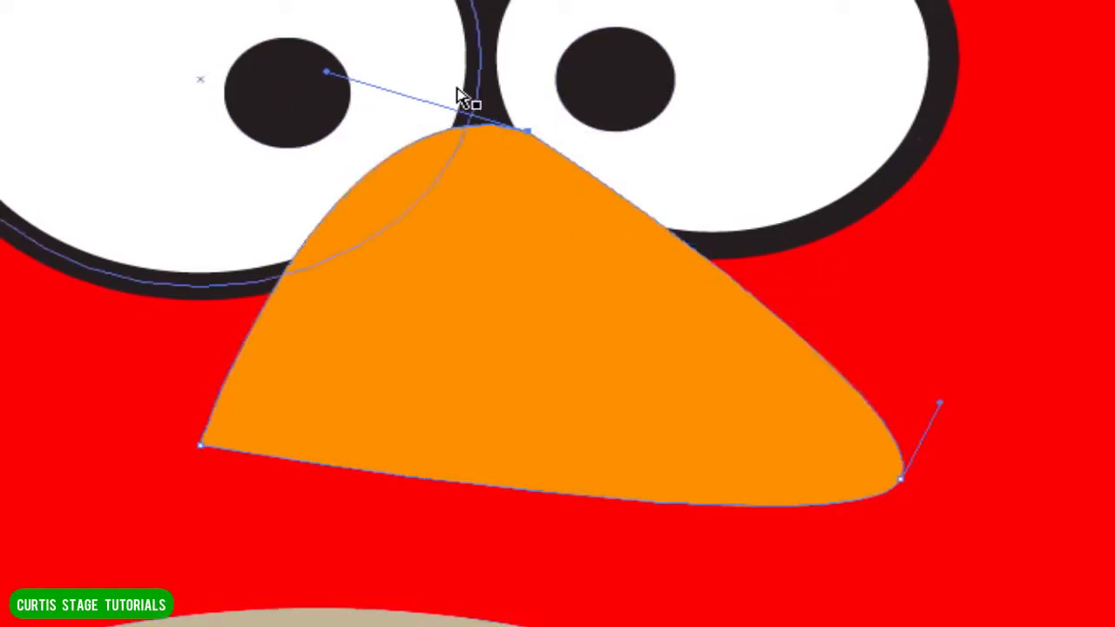
click(1106, 373)
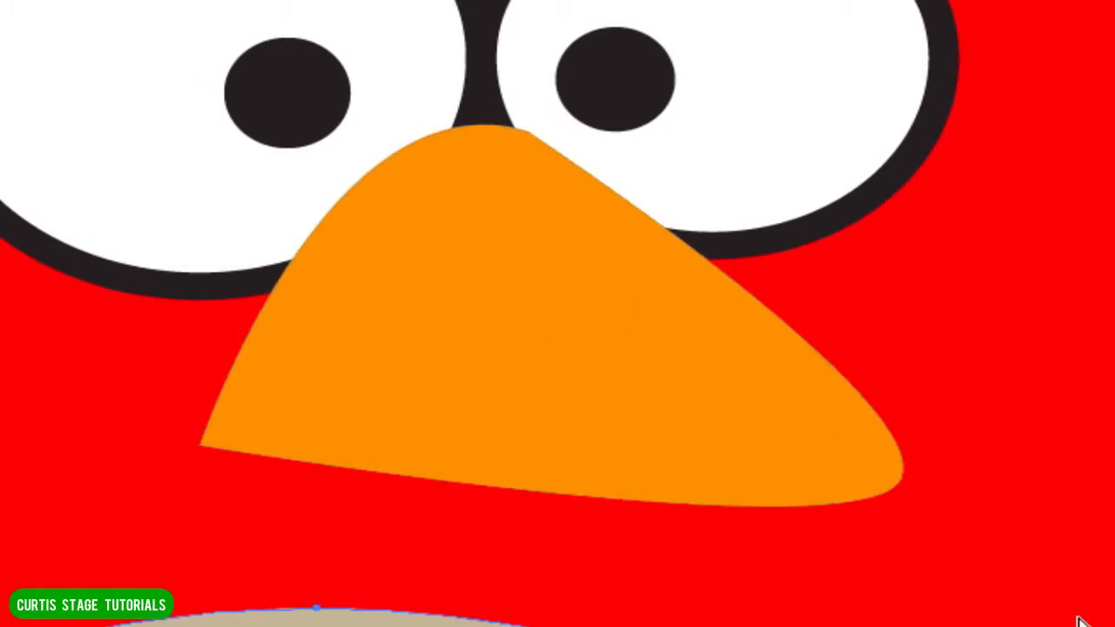
Draw a closed lower beak with a rounded bottom beneath the upper beak, using the Pen tool and a red-orange fill.
scroll(1080, 622, down, 5)
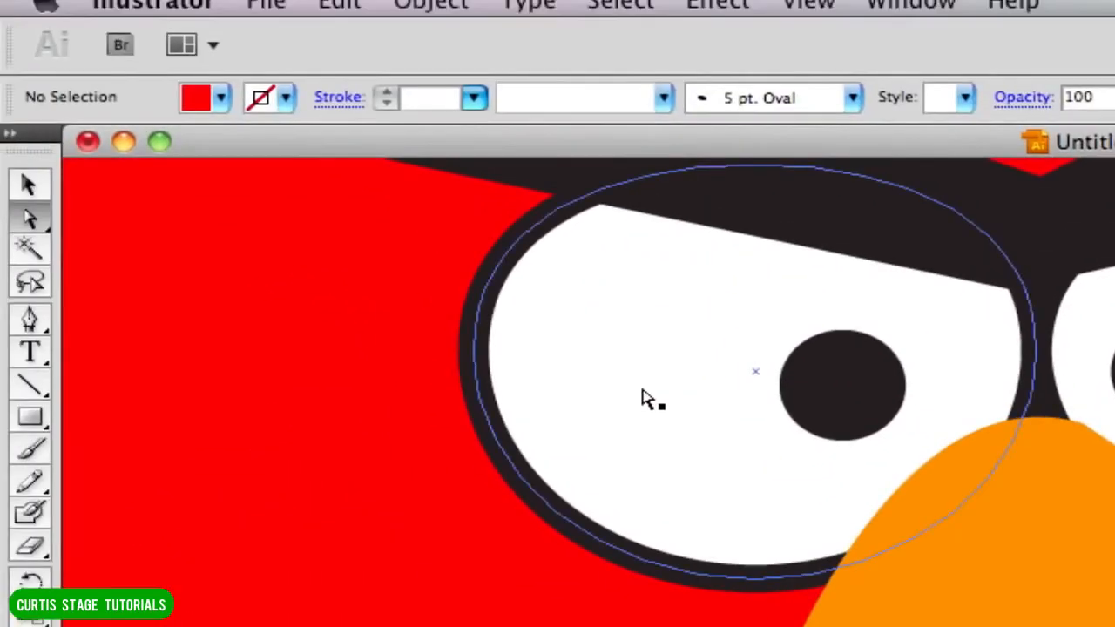
click(30, 320)
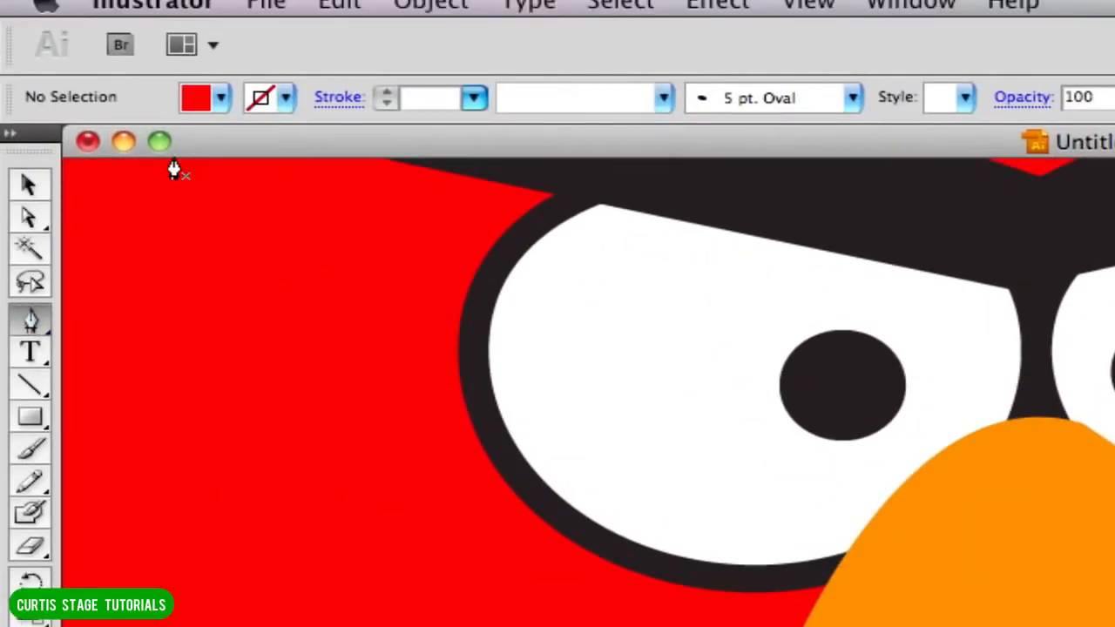
click(194, 99)
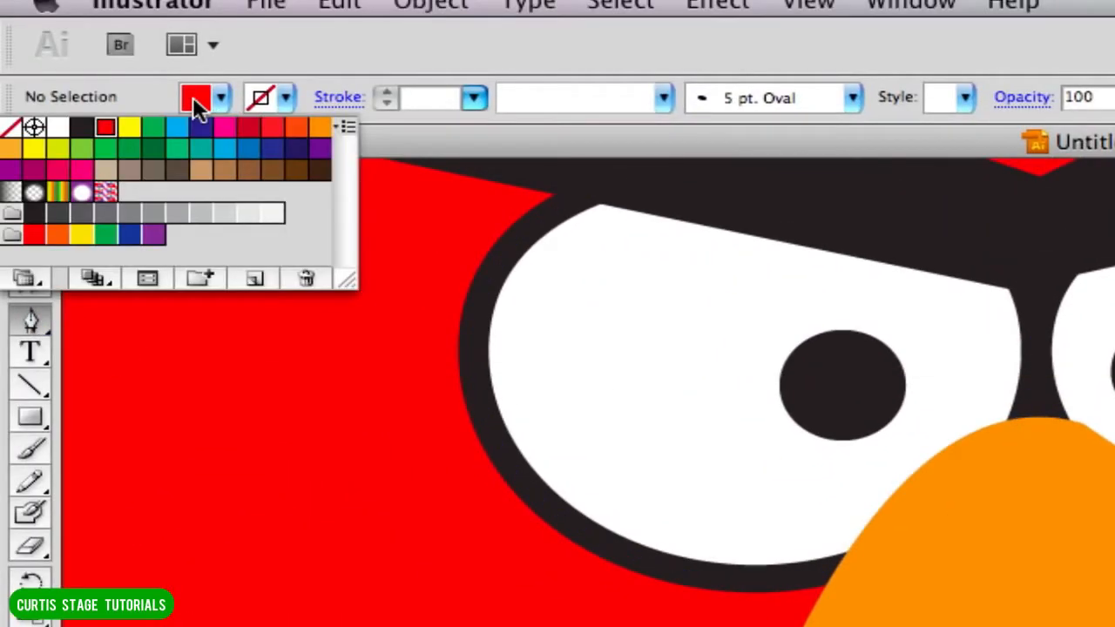
click(298, 132)
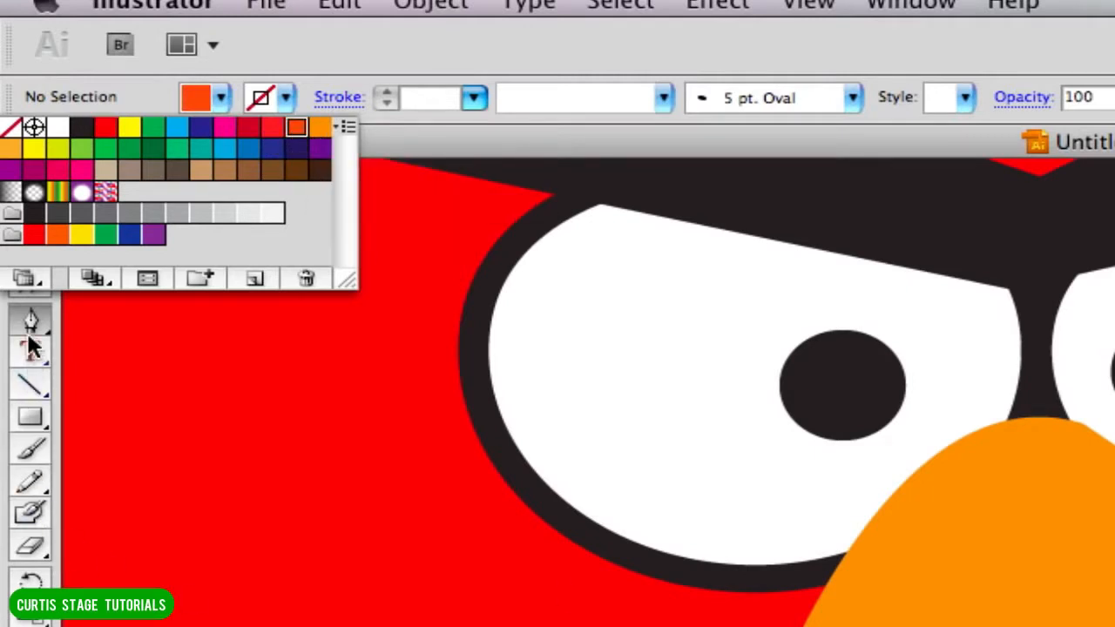
click(32, 322)
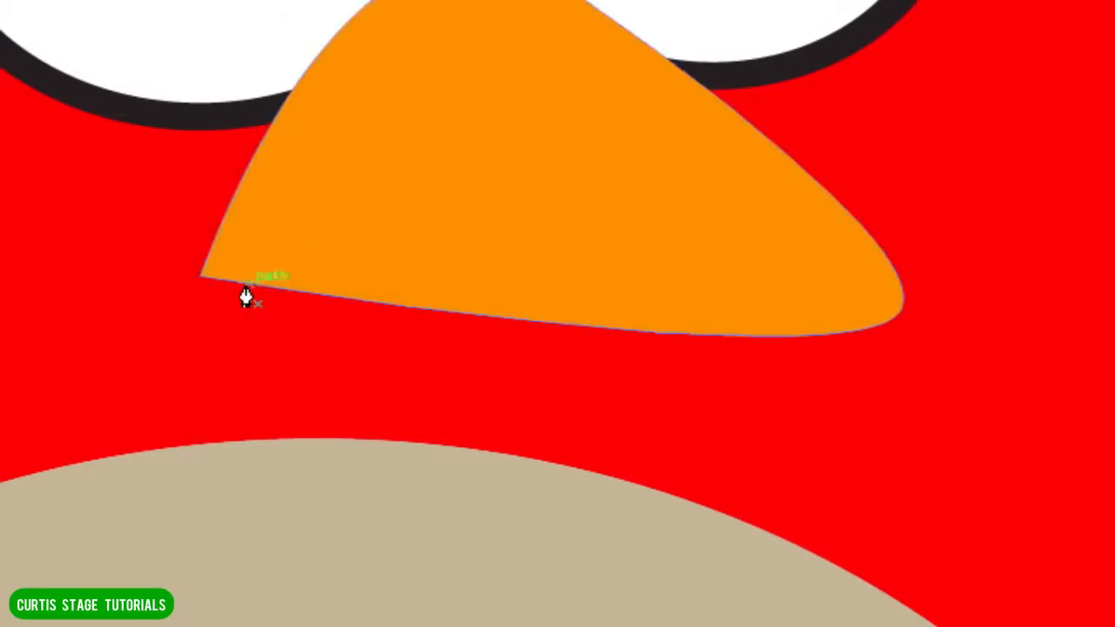
click(200, 297)
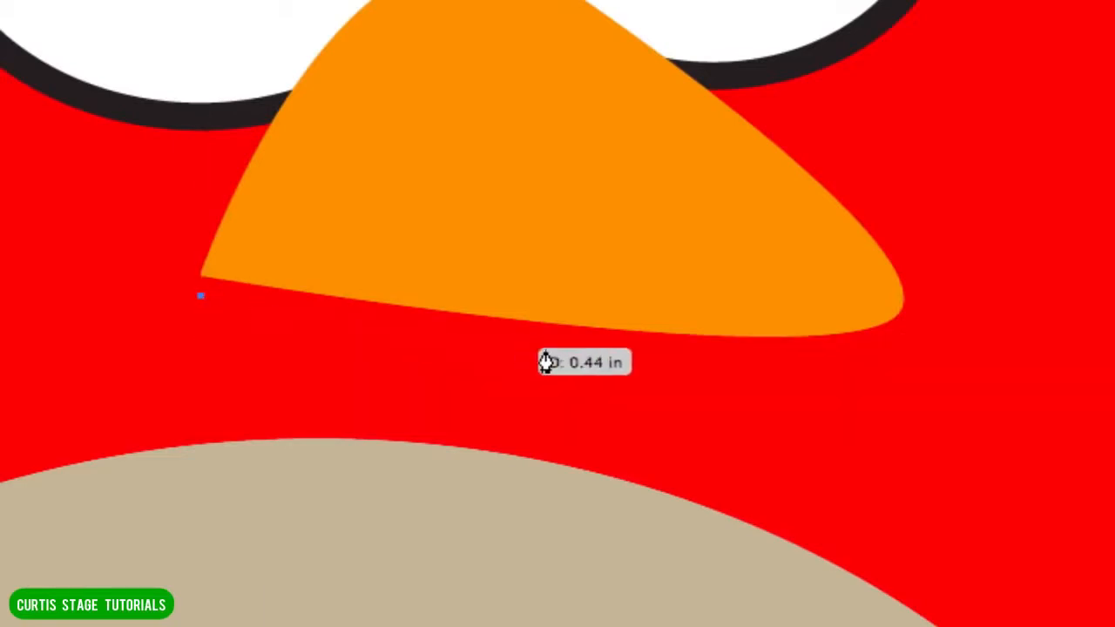
click(673, 380)
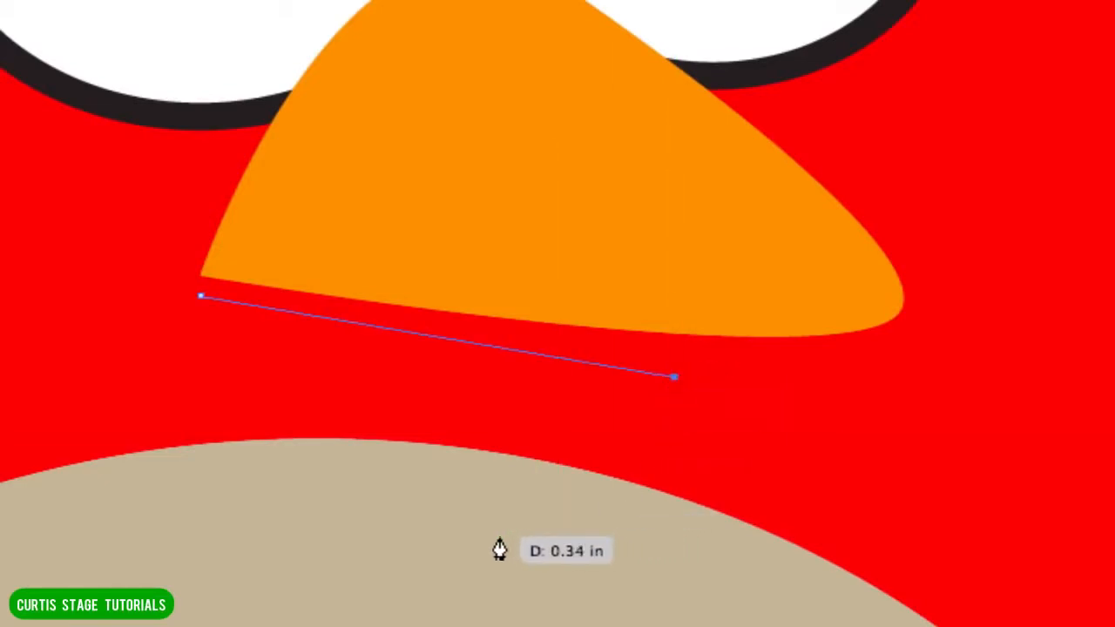
drag(471, 534, 393, 532)
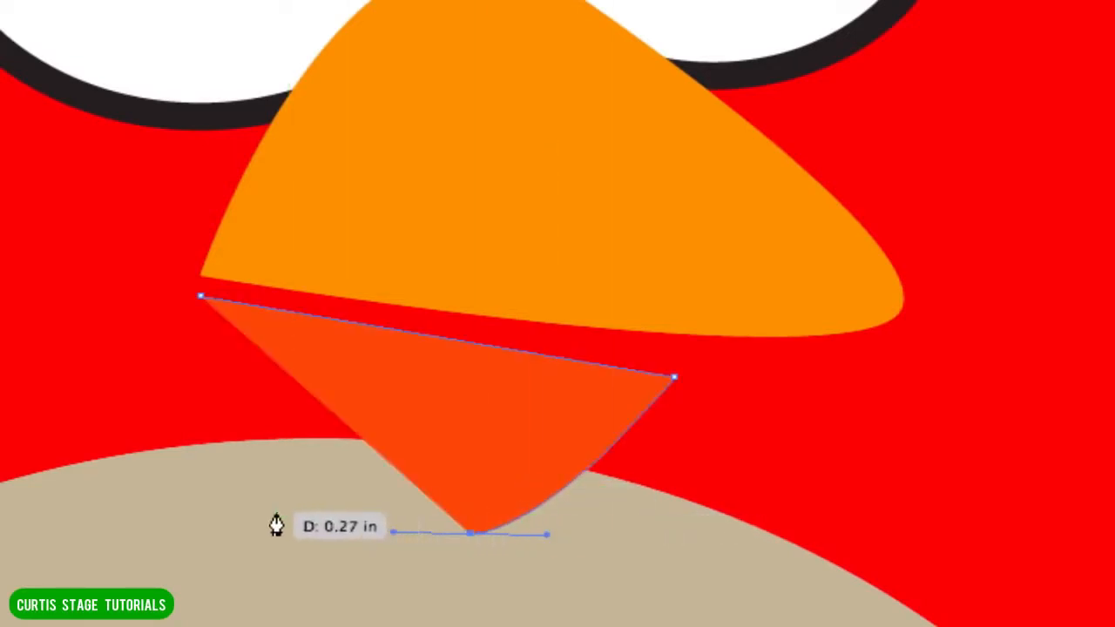
drag(470, 533, 458, 529)
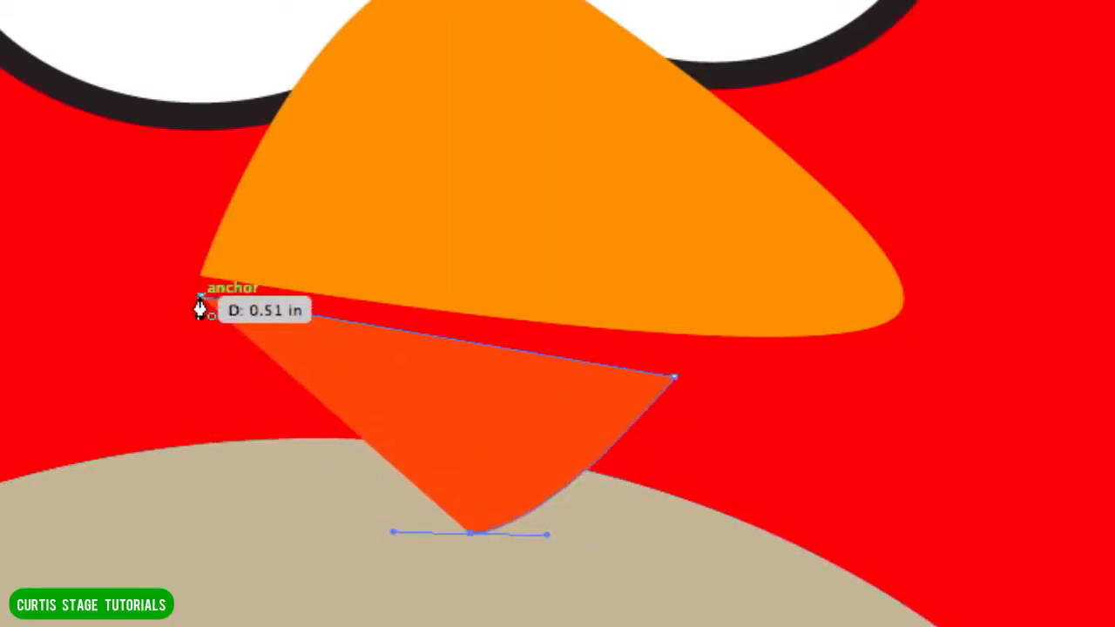
click(200, 300)
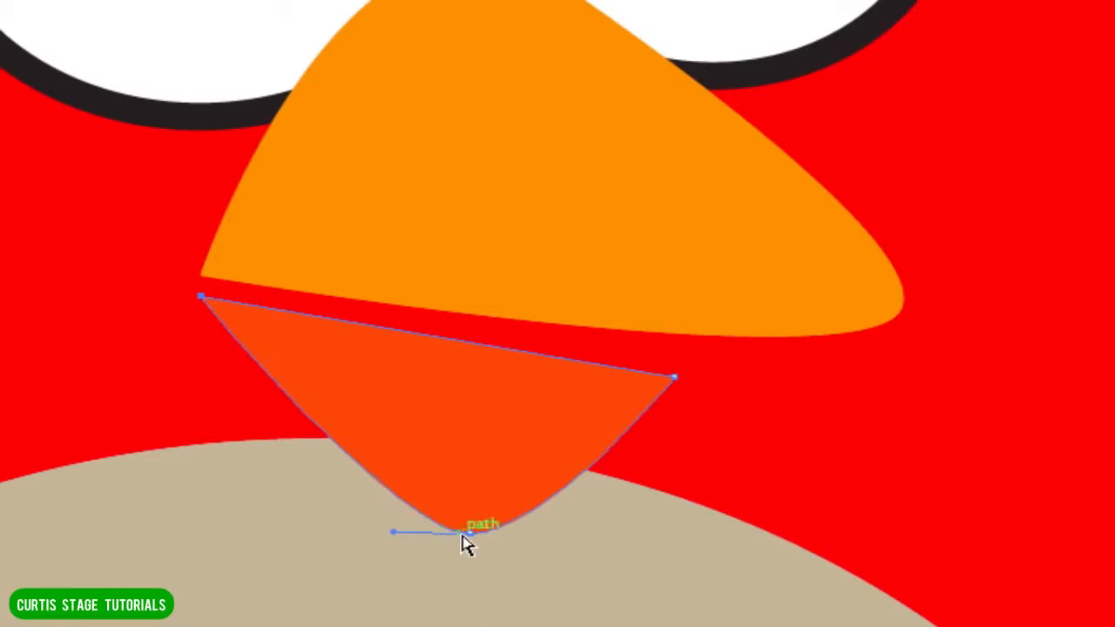
Raise the rounded bottom of the lower beak and move the shape up to meet the upper beak's left corner.
drag(469, 532, 460, 509)
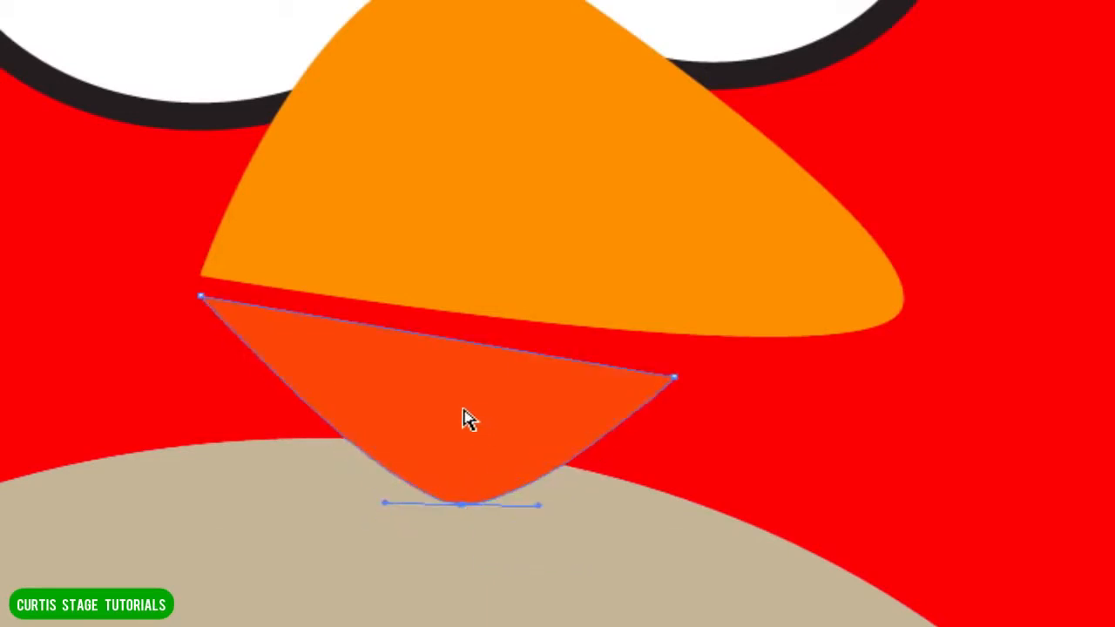
drag(466, 421, 472, 397)
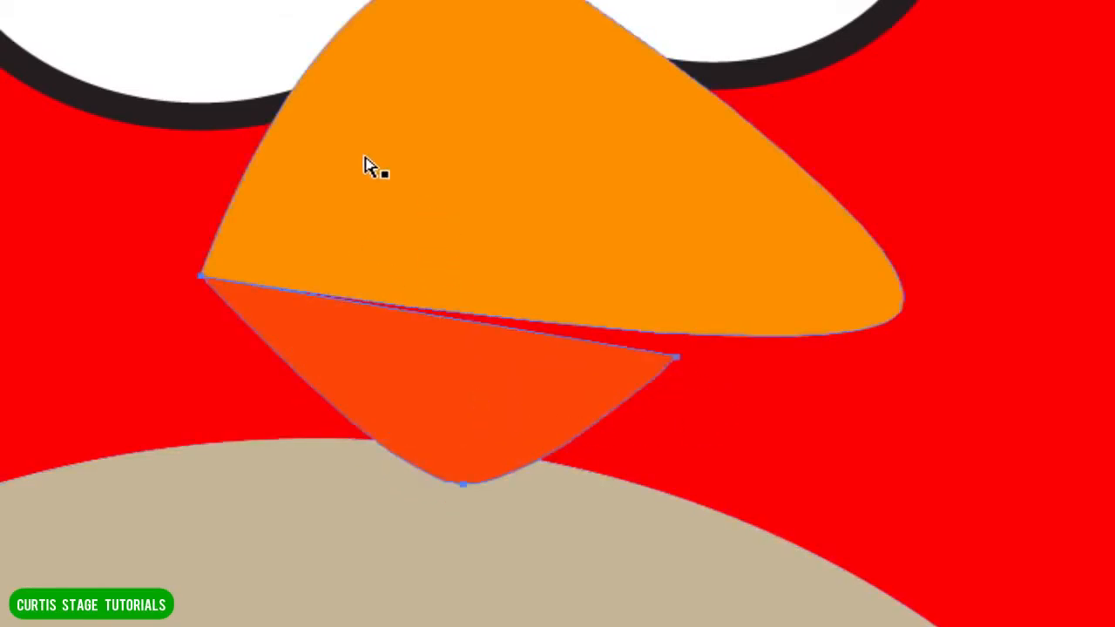
Give the orange upper beak a black 3 pt stroke.
key(v)
click(416, 72)
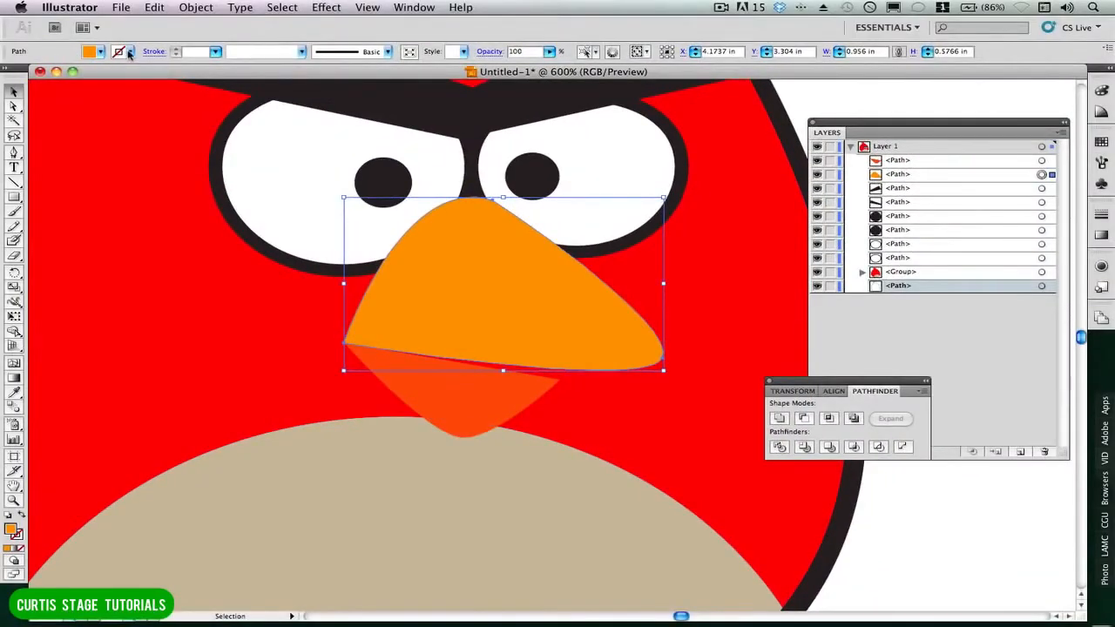
click(129, 53)
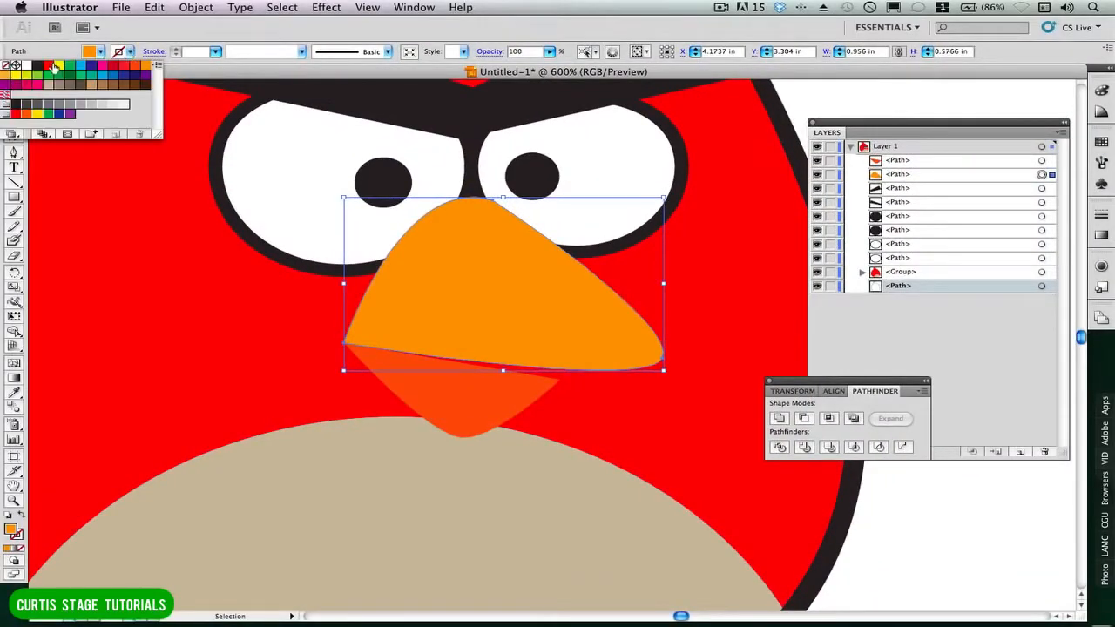
click(38, 68)
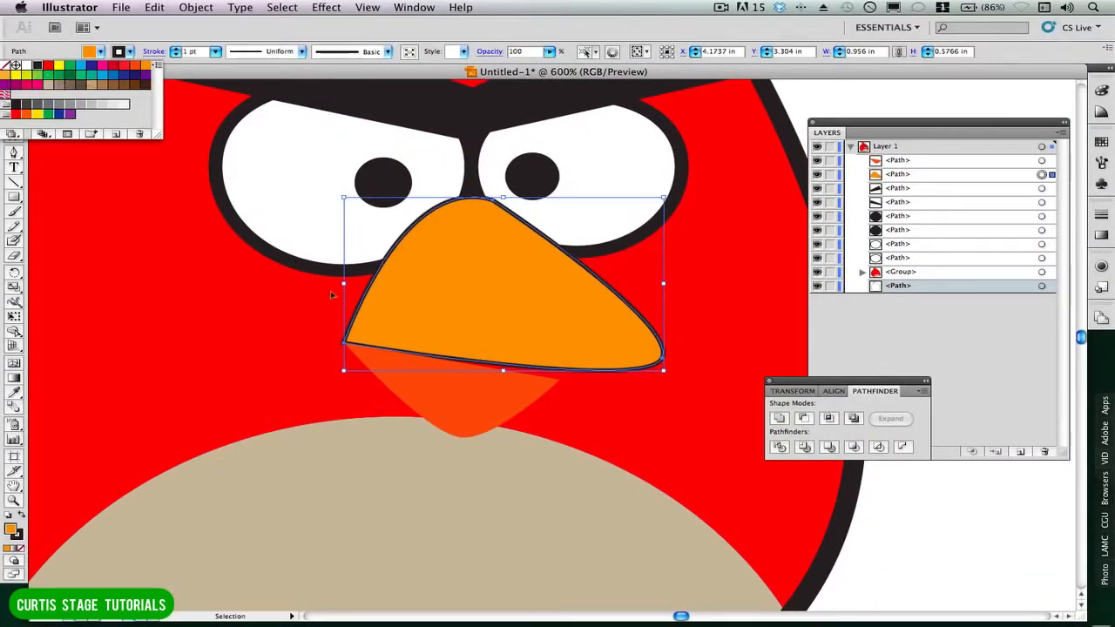
click(216, 54)
click(216, 54)
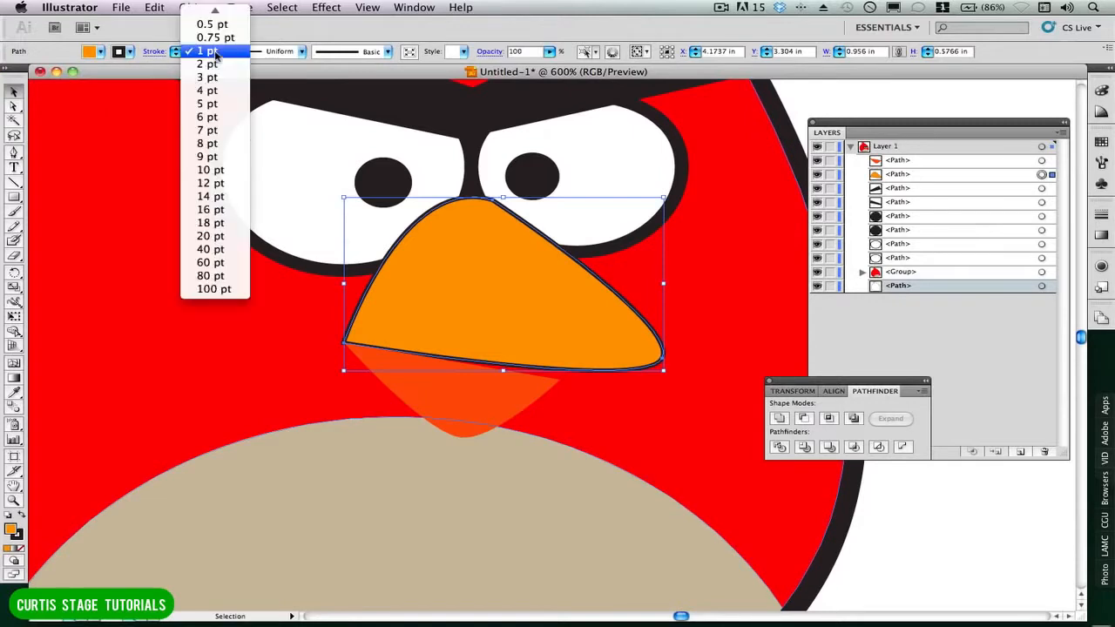
click(211, 77)
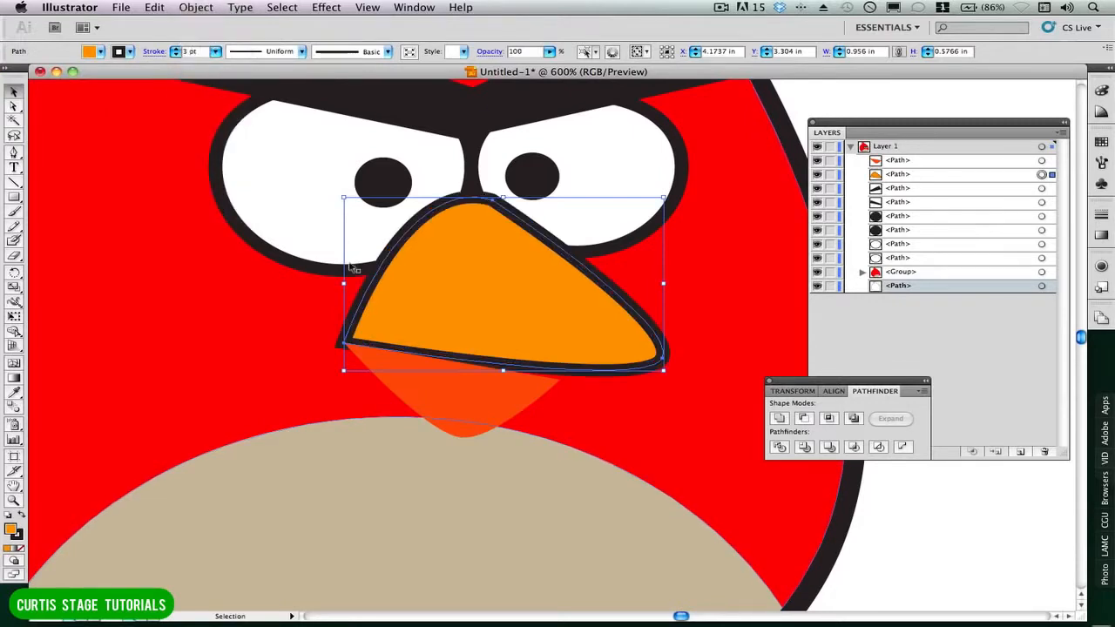
Apply a black 3 pt stroke to the red-orange lower beak and deselect it.
click(432, 404)
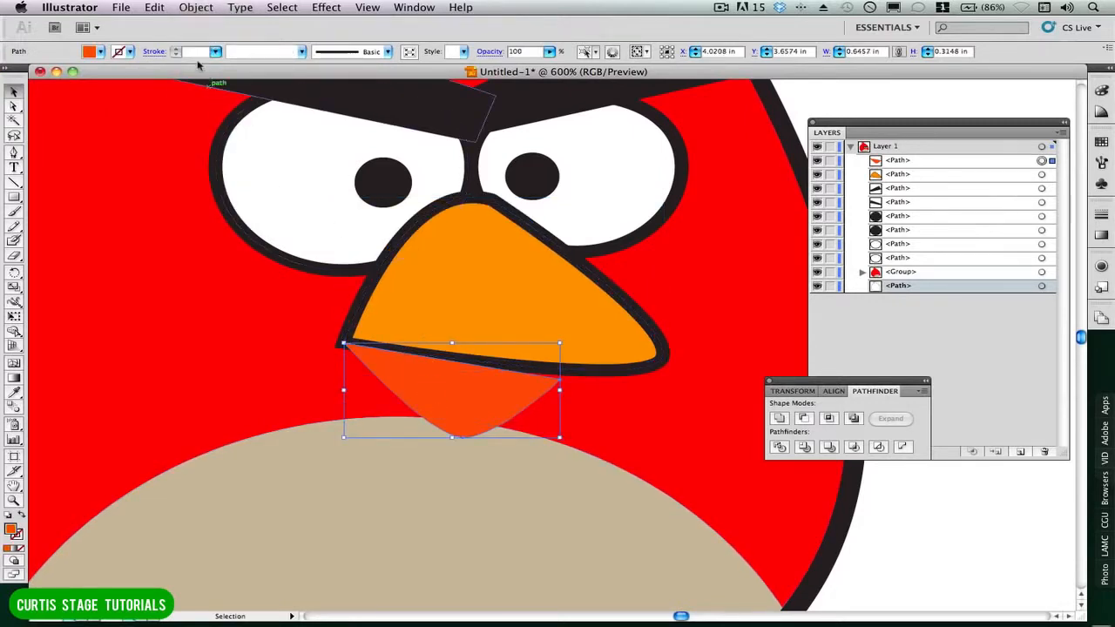
click(130, 53)
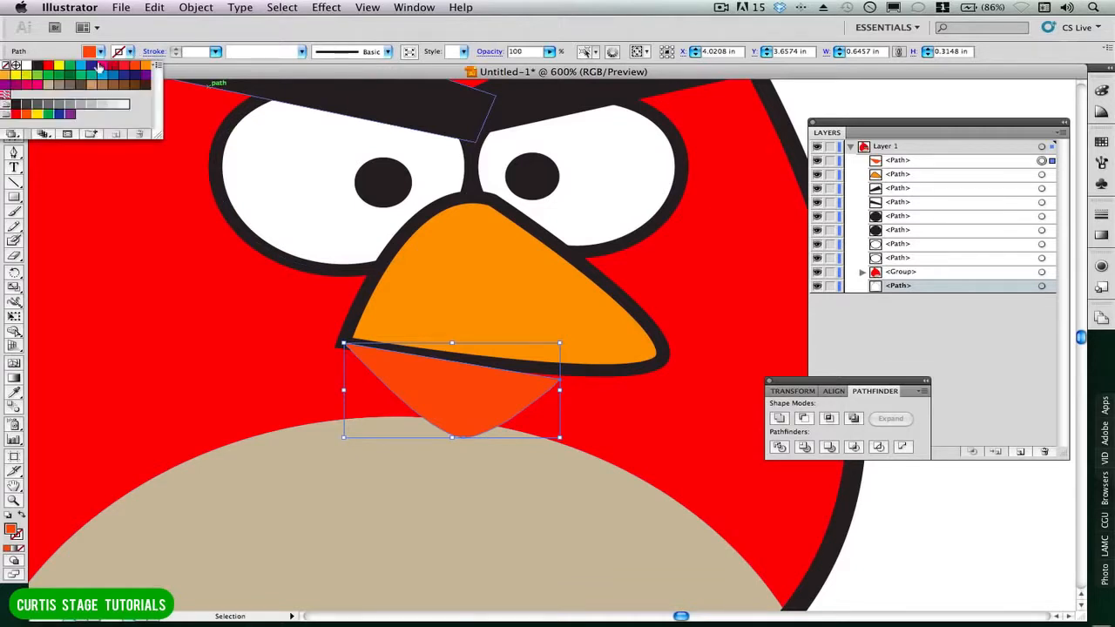
click(40, 68)
click(215, 51)
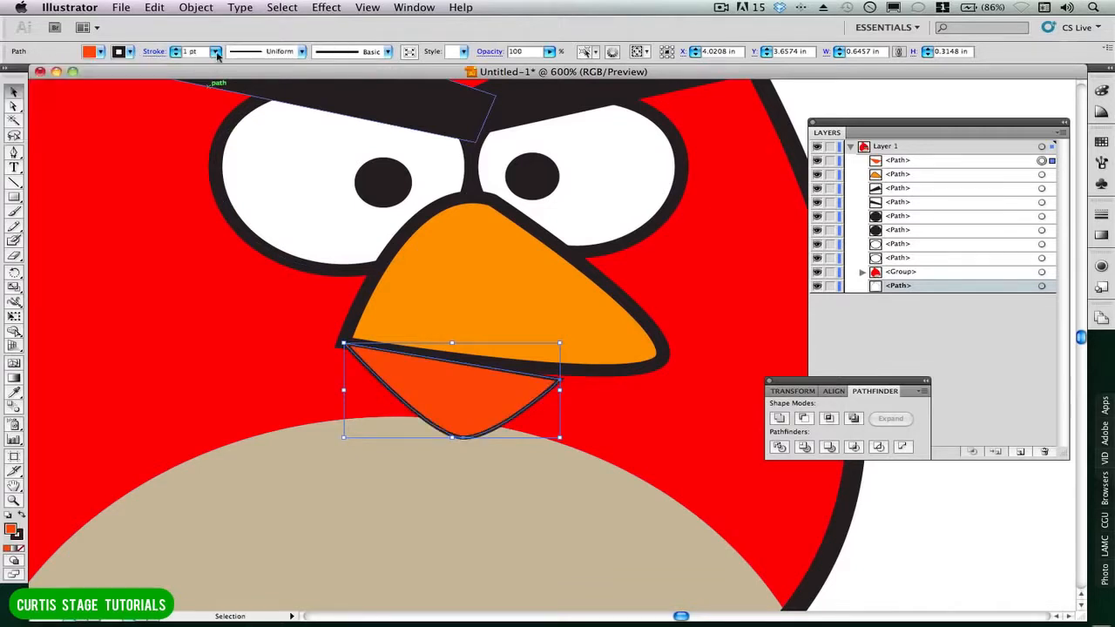
click(215, 51)
click(197, 77)
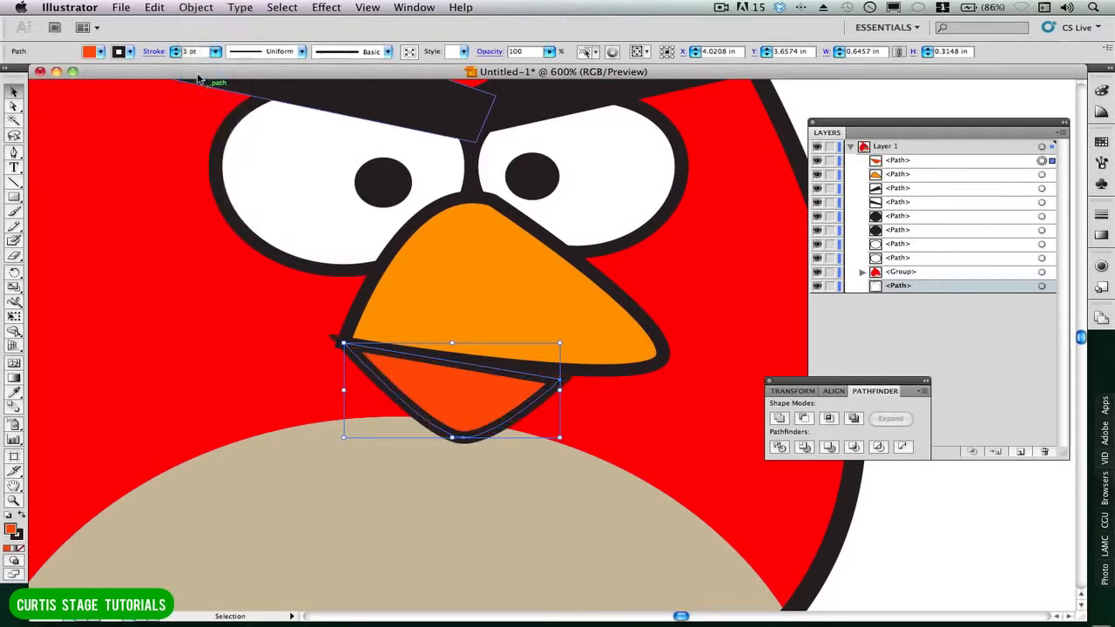
click(953, 538)
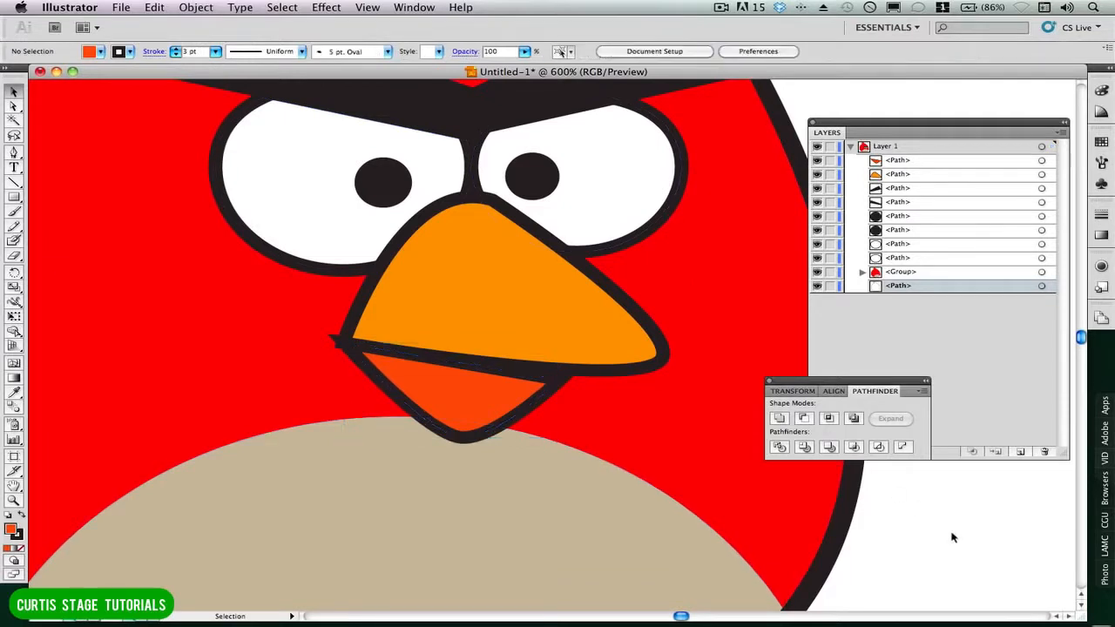
Nudge the lower beak slightly right and down so its corner tucks beneath the upper beak's outline.
click(375, 380)
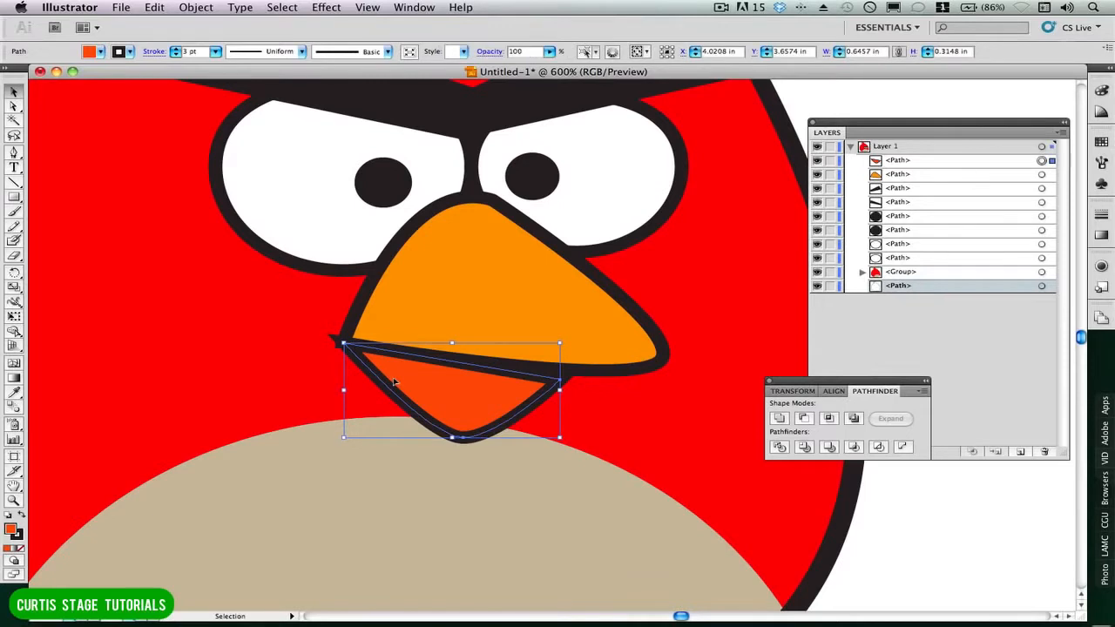
key(Right)
key(Right)
key(Right)
key(Down)
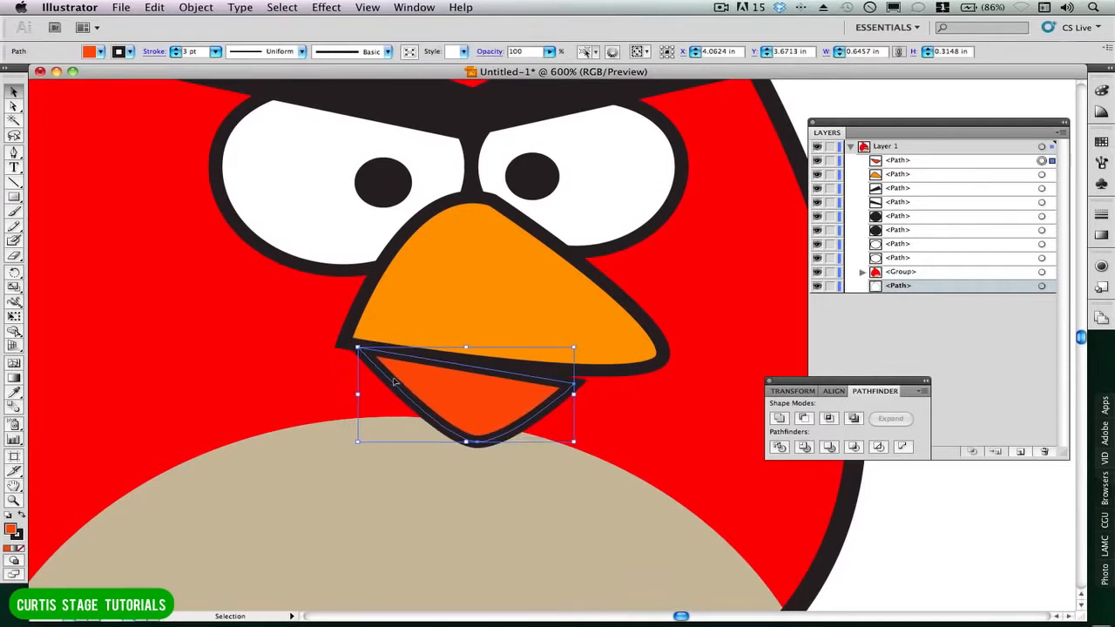
key(Down)
key(Left)
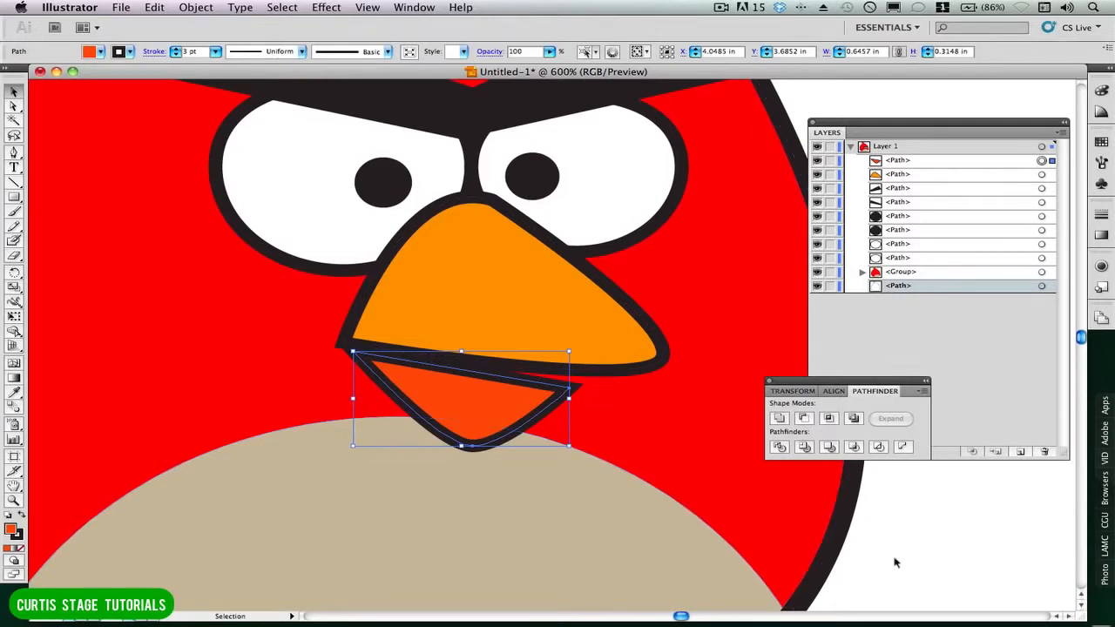
click(871, 551)
Rotate the lower beak clockwise to open the mouth and realign its corner under the upper beak's left corner.
click(551, 411)
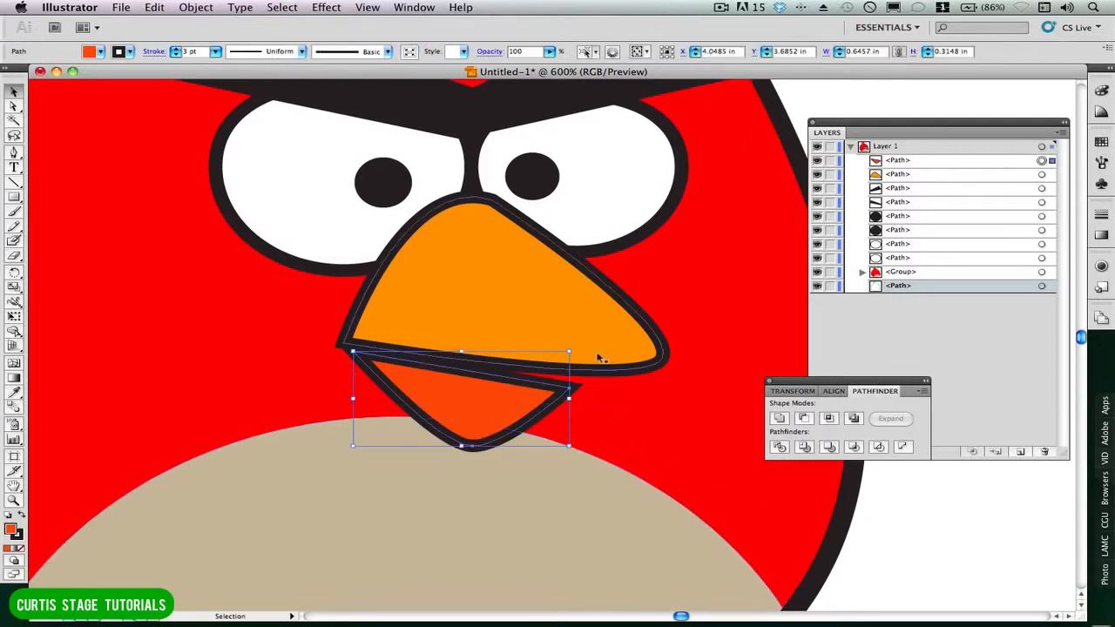
drag(572, 348, 579, 374)
drag(464, 370, 437, 377)
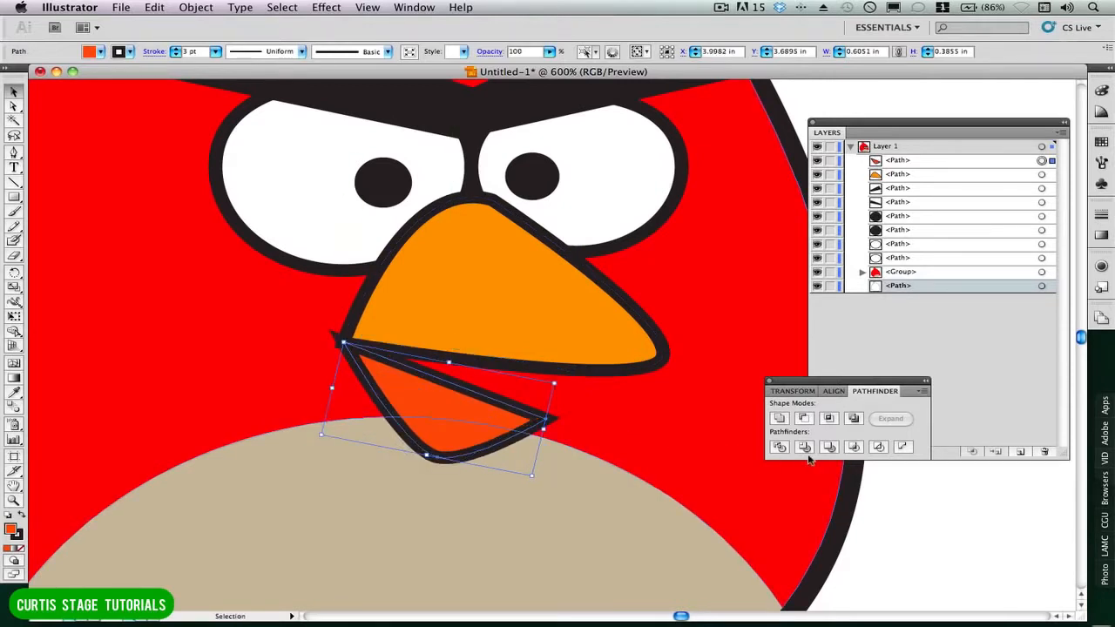
key(Right)
key(Right)
key(Right)
key(Down)
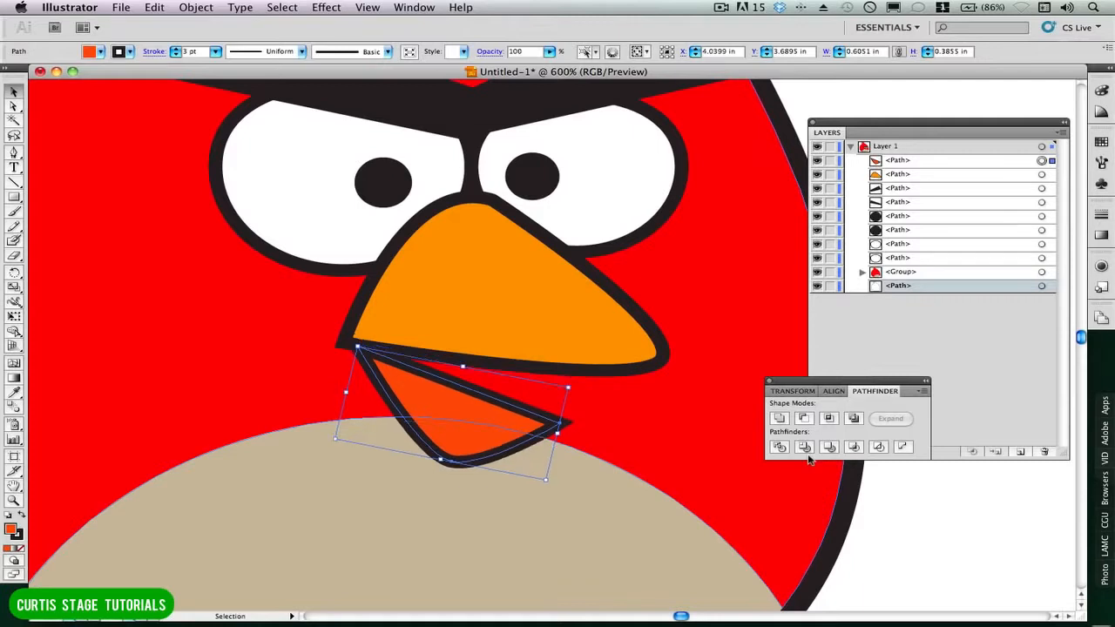
click(956, 534)
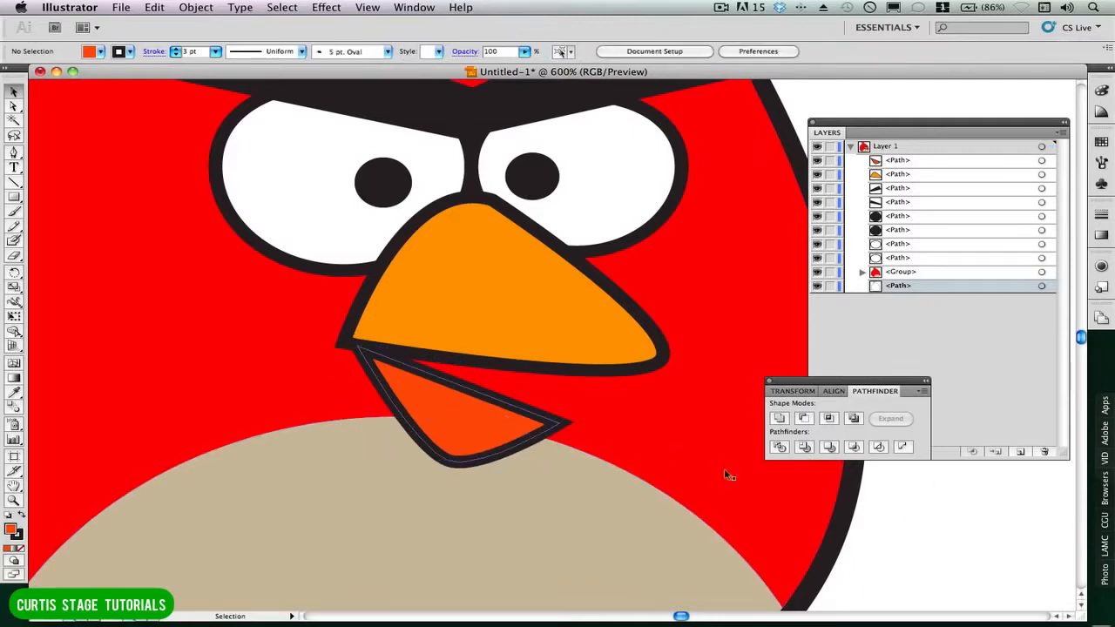
Choose the Ellipse tool with a dark red fill and no stroke.
key(super+minus)
key(super+minus)
key(super+minus)
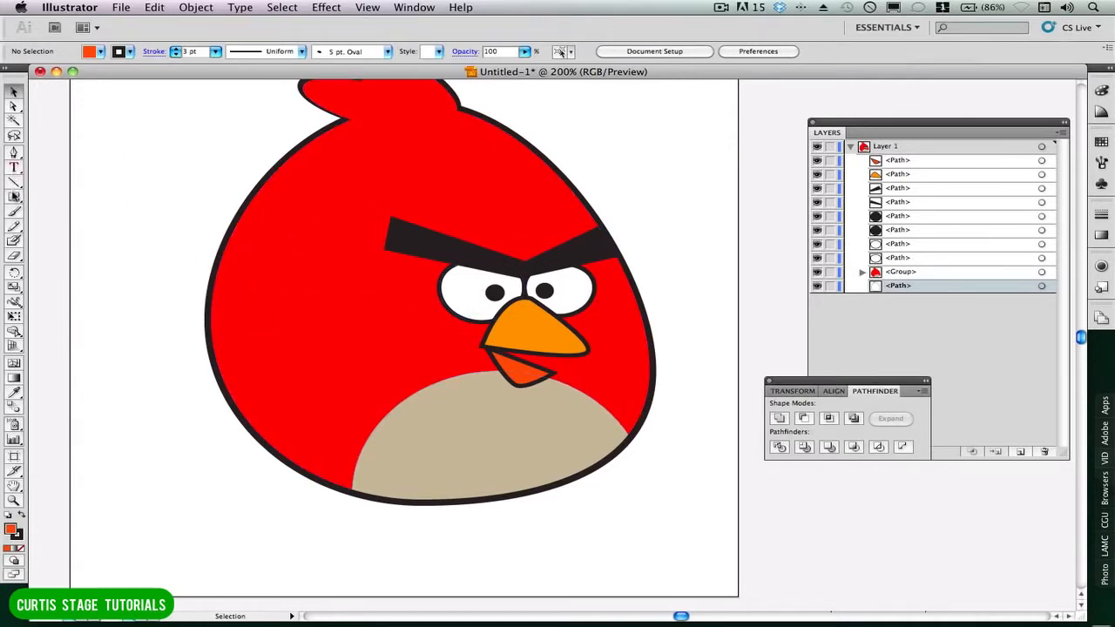
click(14, 197)
click(14, 197)
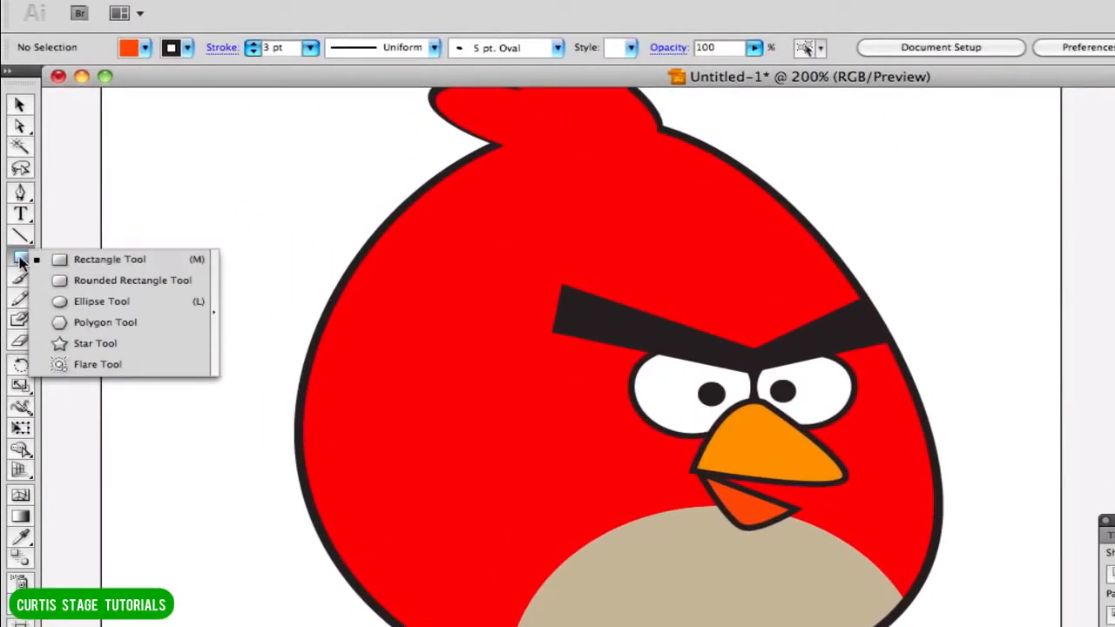
drag(19, 261, 89, 299)
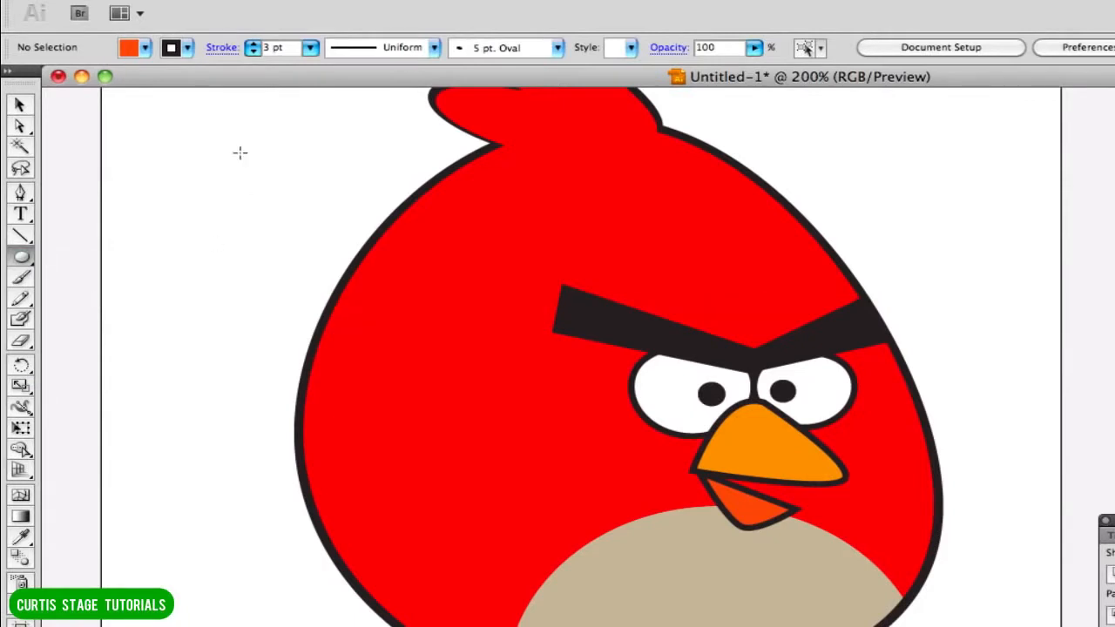
click(133, 47)
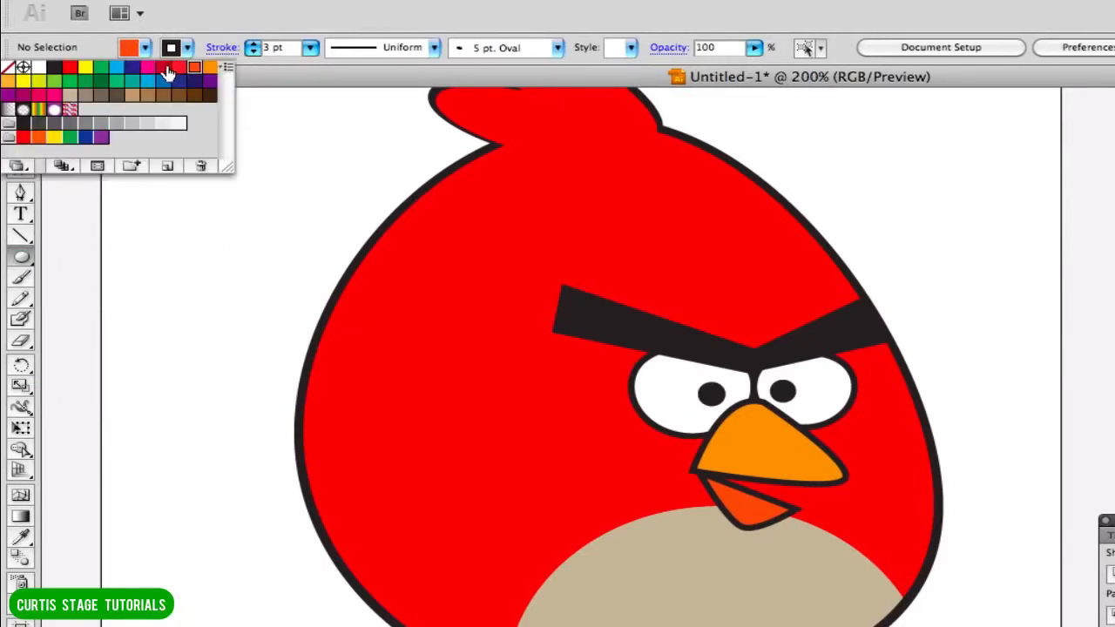
click(163, 70)
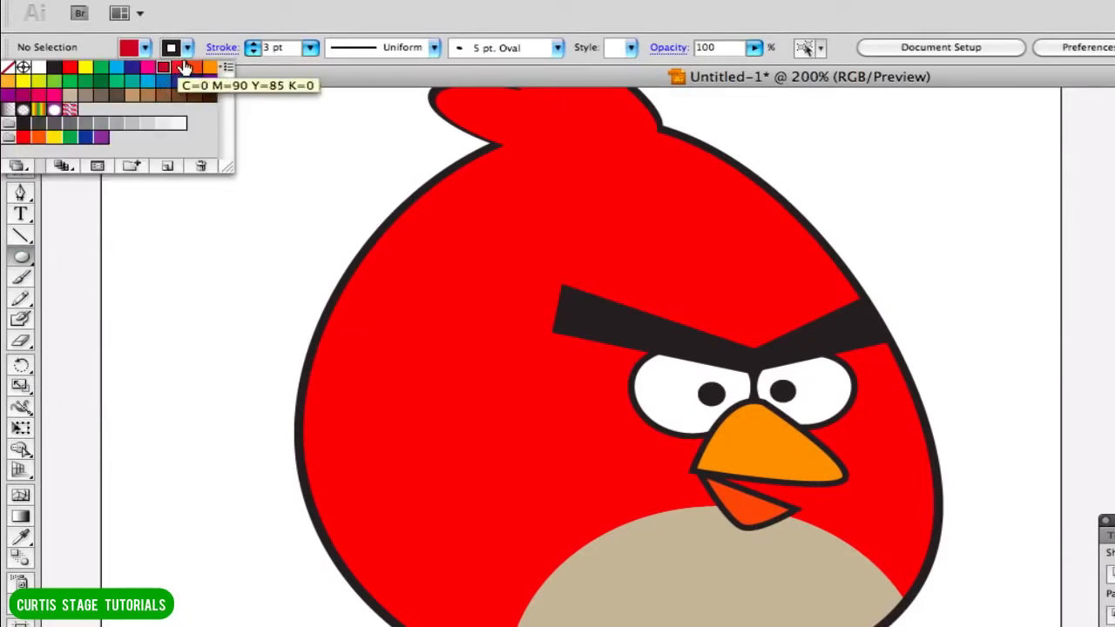
click(187, 50)
click(186, 49)
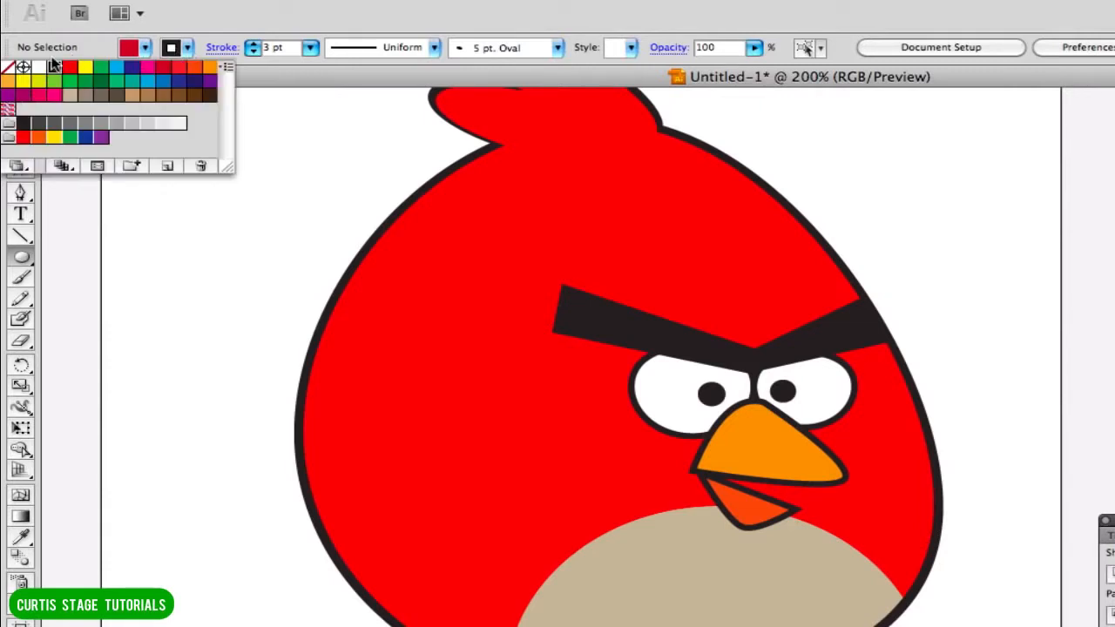
click(8, 67)
click(132, 49)
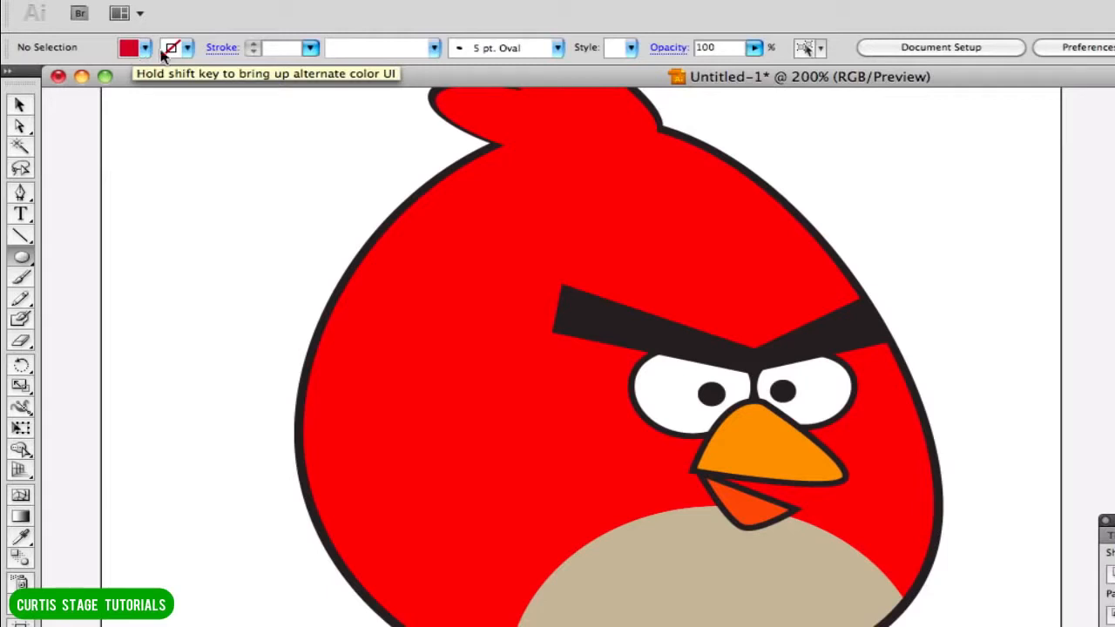
Darken the fill colour to R 134, G 30, B 45 using the colour sliders.
click(626, 12)
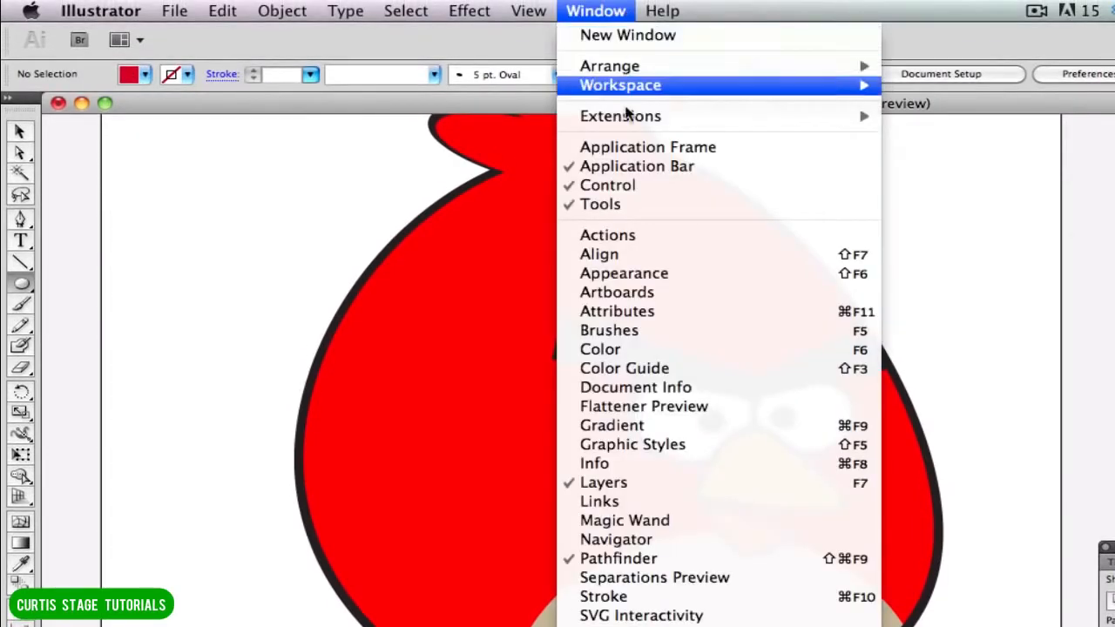
click(610, 352)
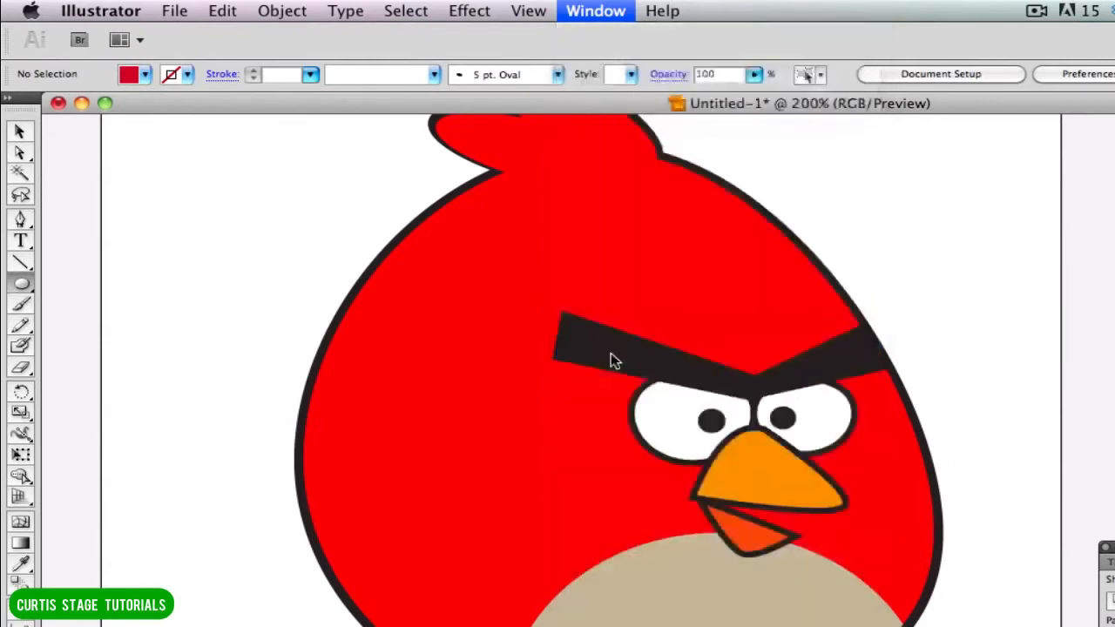
drag(1114, 209, 695, 166)
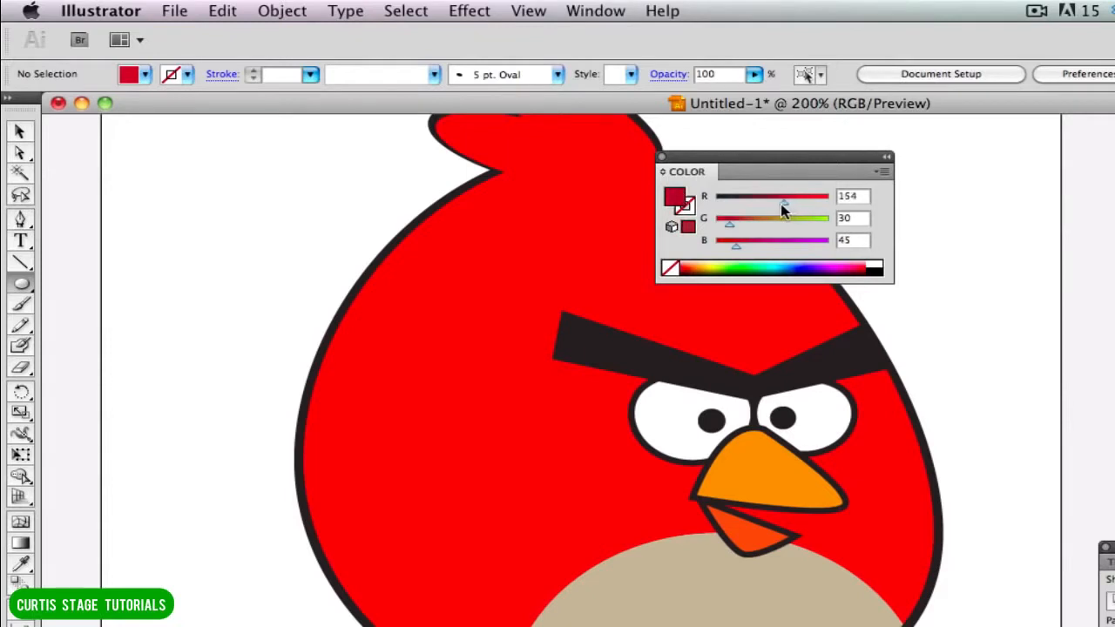
drag(781, 205, 774, 204)
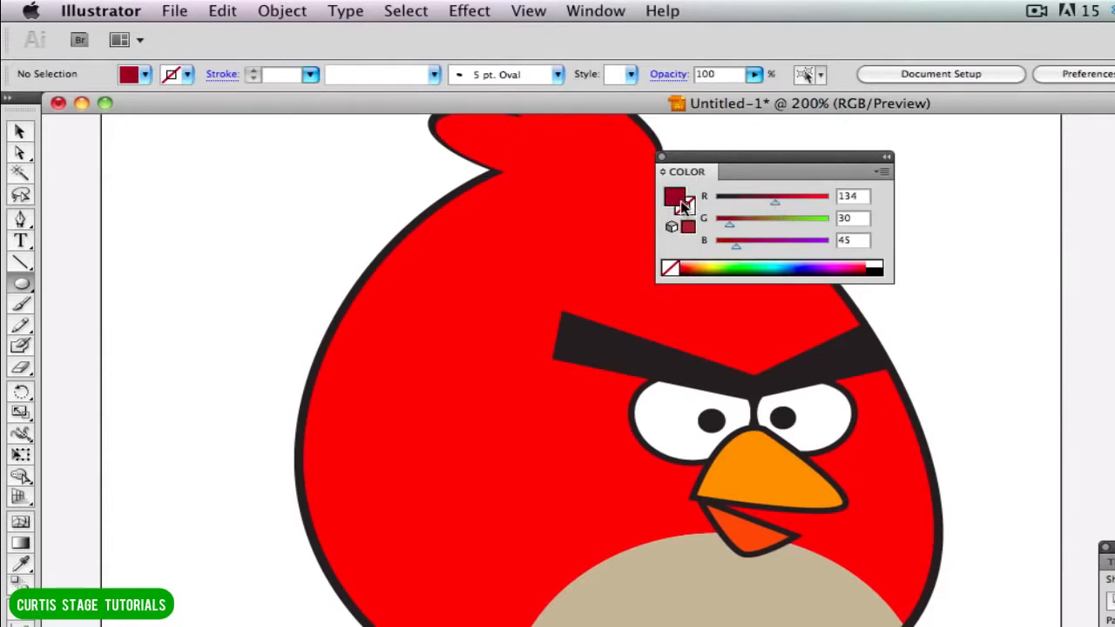
drag(702, 158, 969, 148)
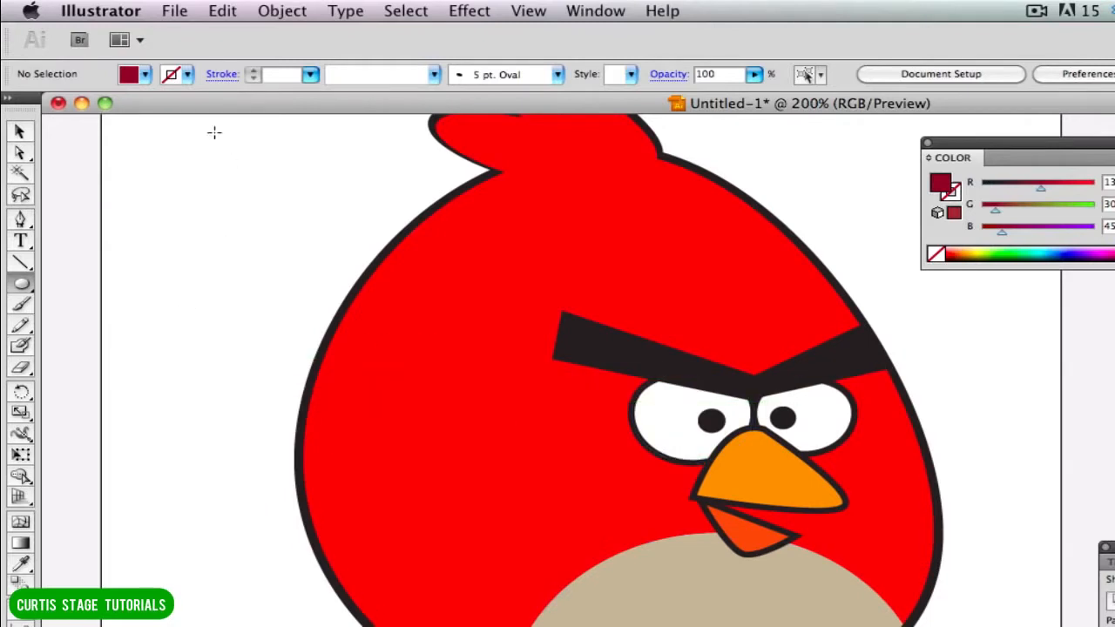
Draw a dark red ellipse about 0.56 by 0.69 in beside the bird and move it over the left eye.
drag(130, 448, 220, 549)
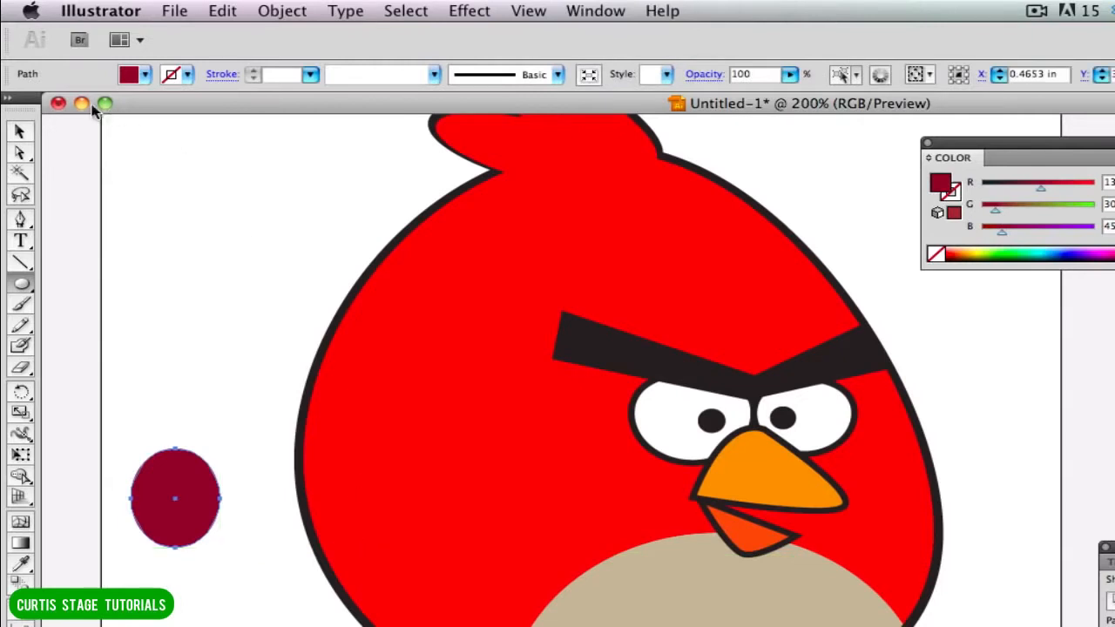
click(22, 131)
drag(270, 495, 655, 425)
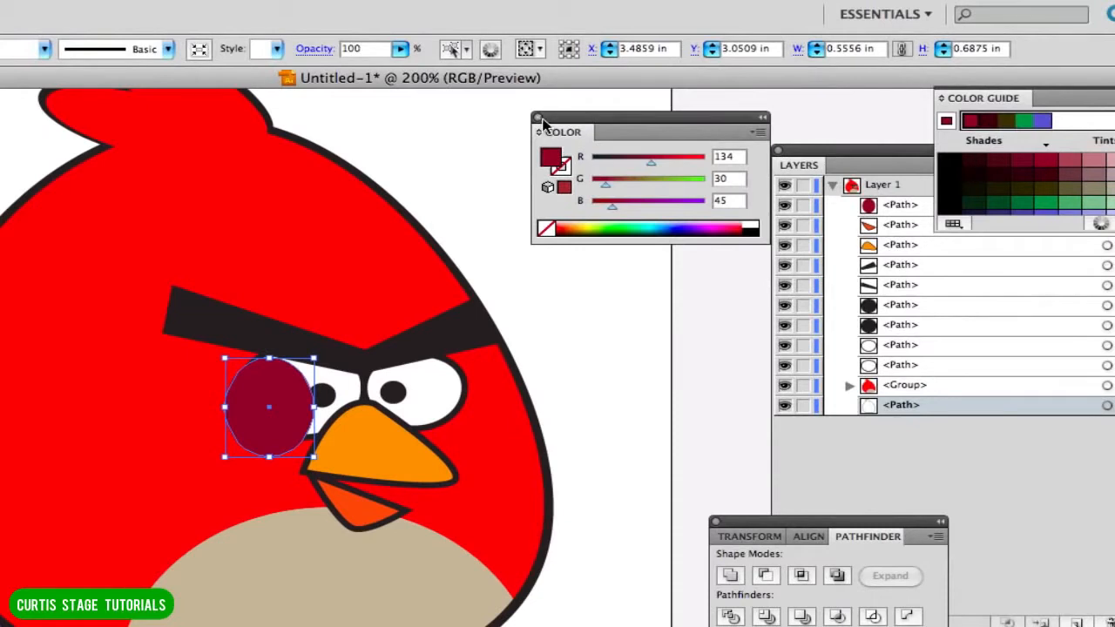
Place the dark red ellipse behind the eyes, directly above the body group in the stacking order, and widen it toward the beak.
click(538, 117)
drag(867, 152, 624, 104)
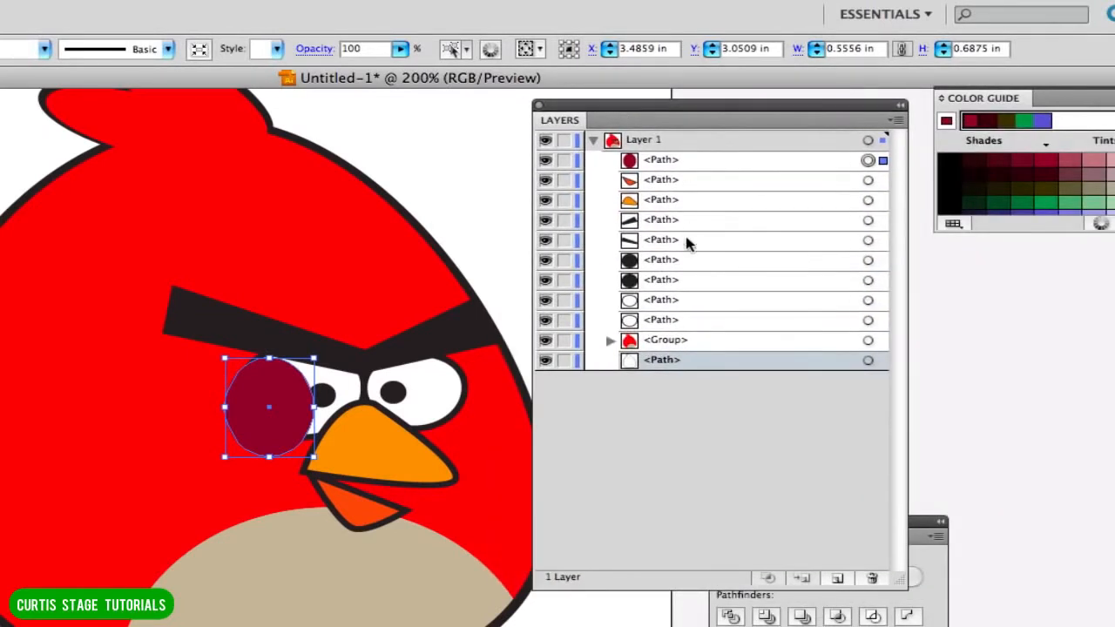
click(663, 162)
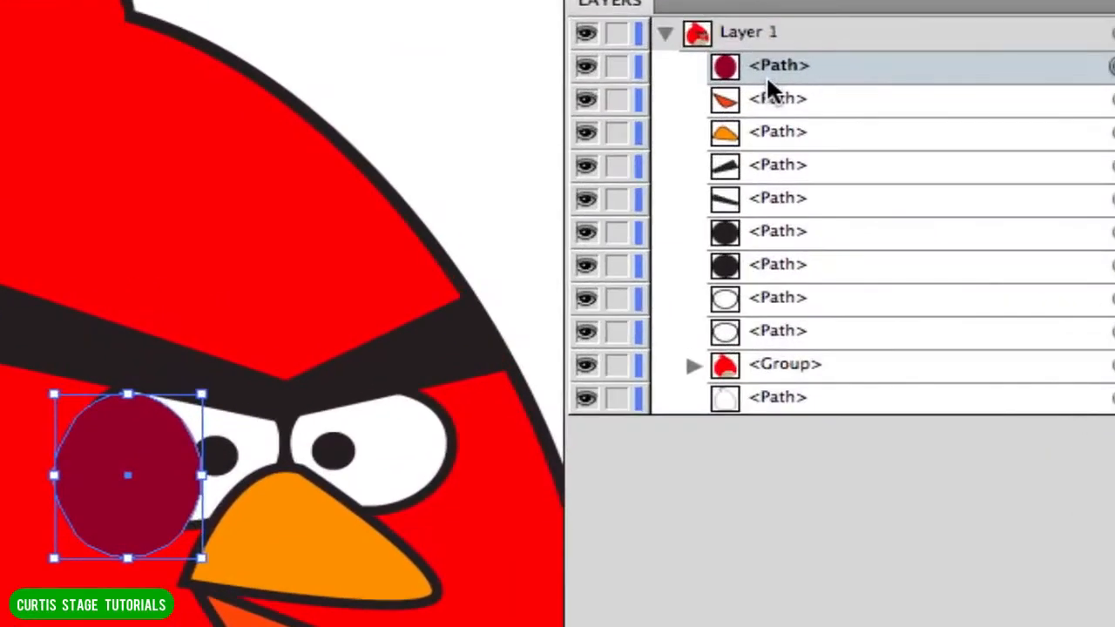
drag(833, 94, 833, 363)
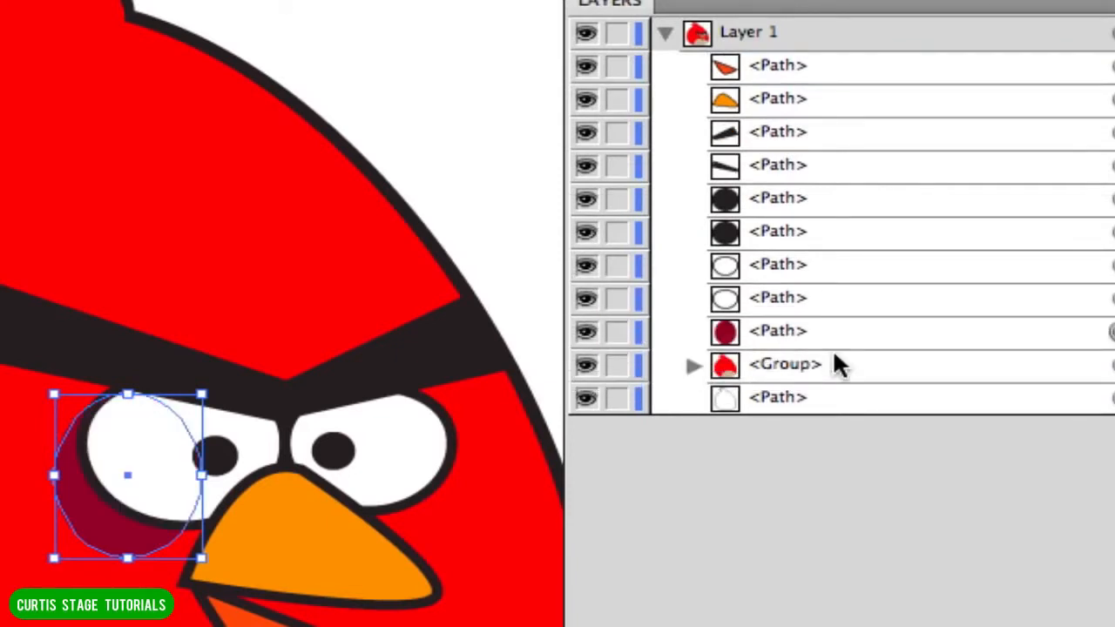
drag(201, 477, 239, 475)
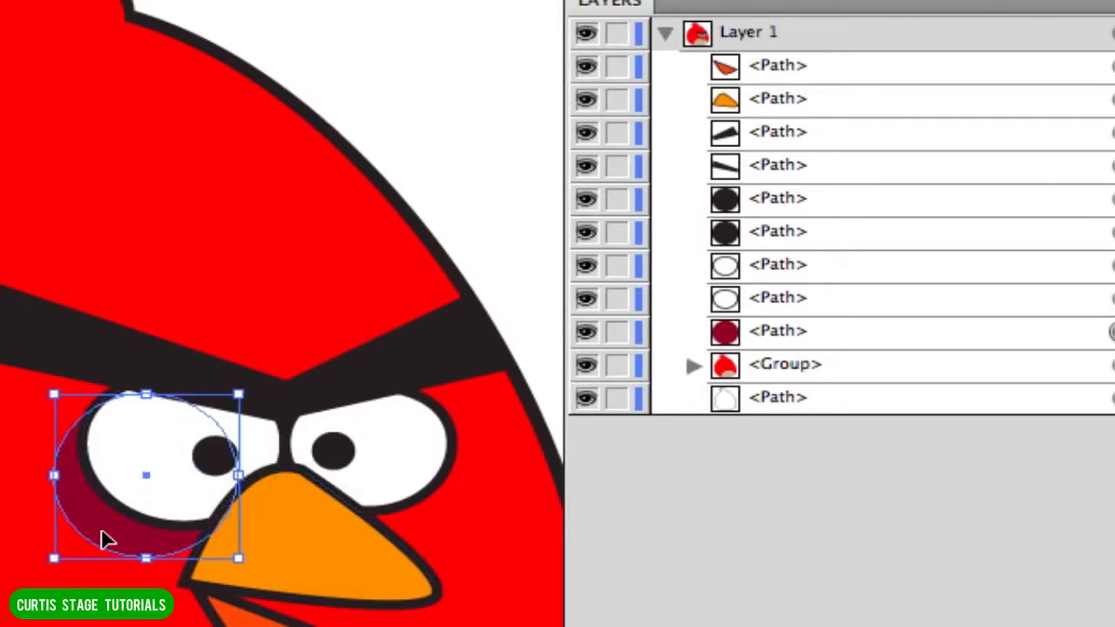
Move the dark red ellipse slightly up and toward the beak, and place a duplicate of it behind the right eye.
drag(113, 532, 115, 522)
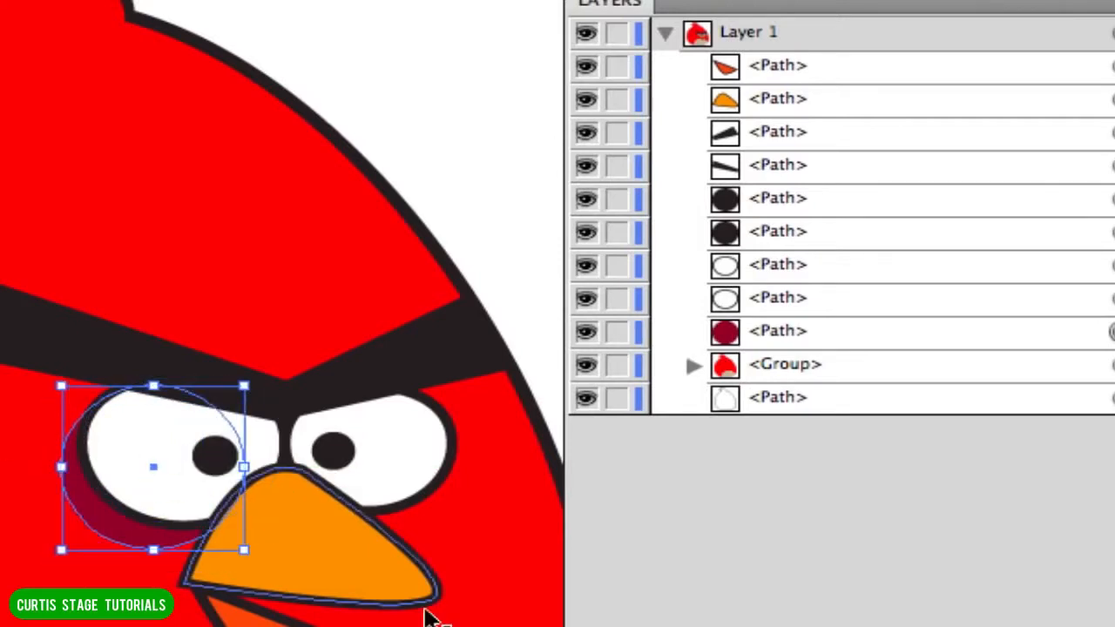
click(425, 625)
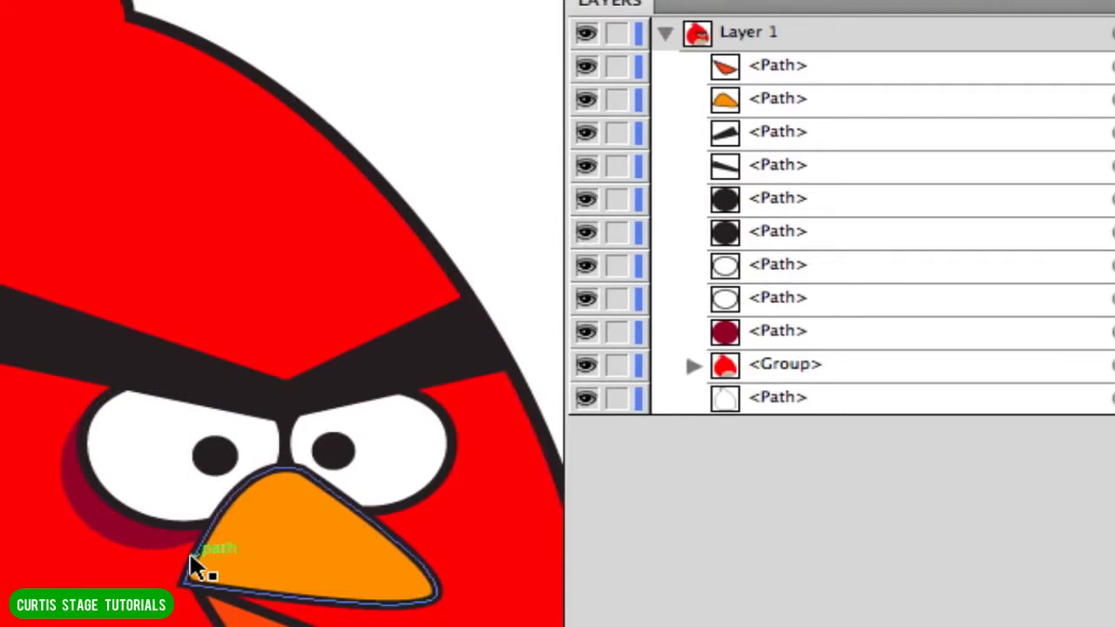
click(163, 547)
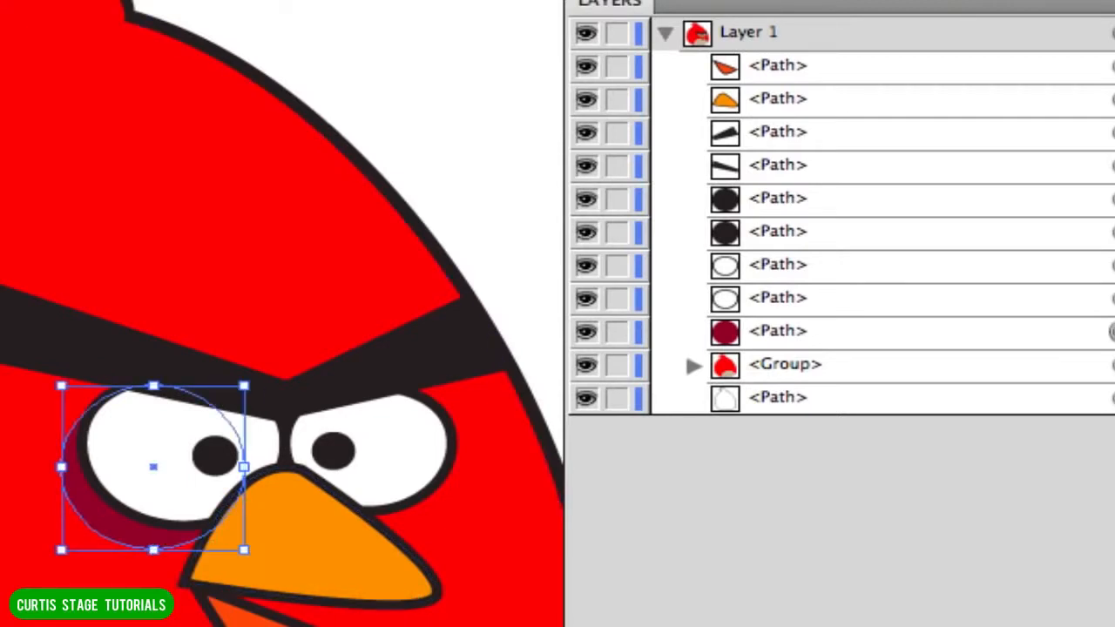
drag(610, 3, 737, 3)
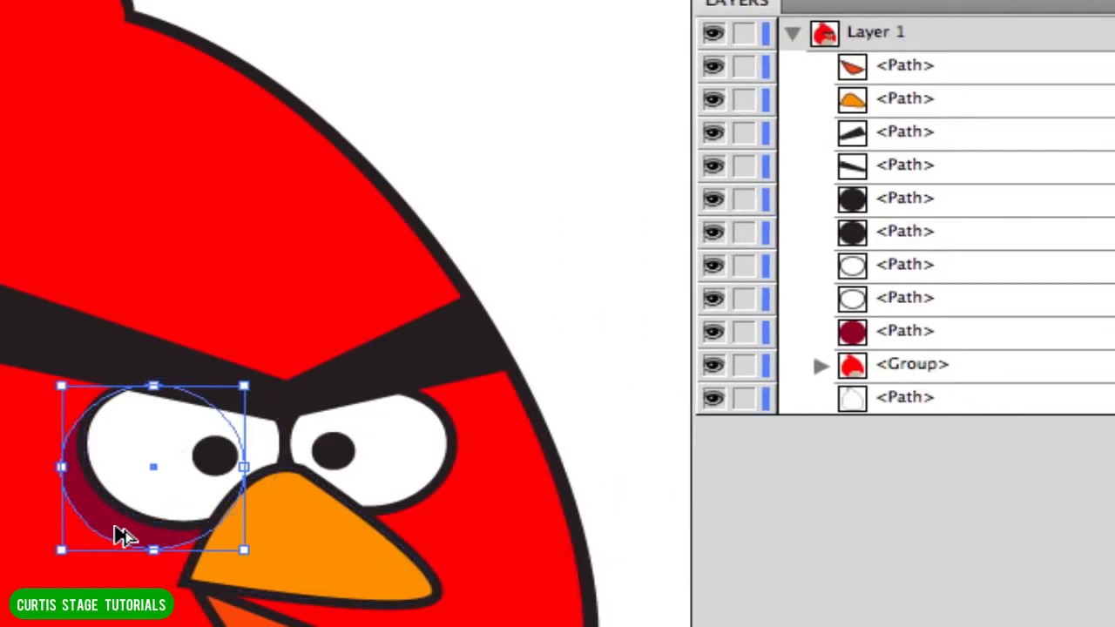
drag(124, 535, 348, 537)
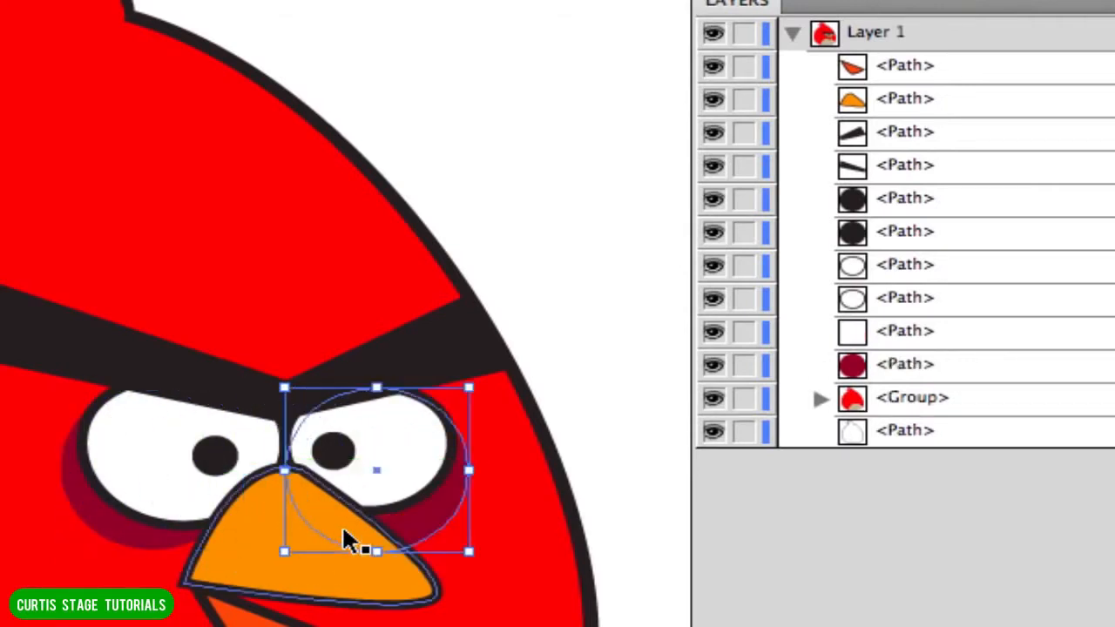
key(shift+super+a)
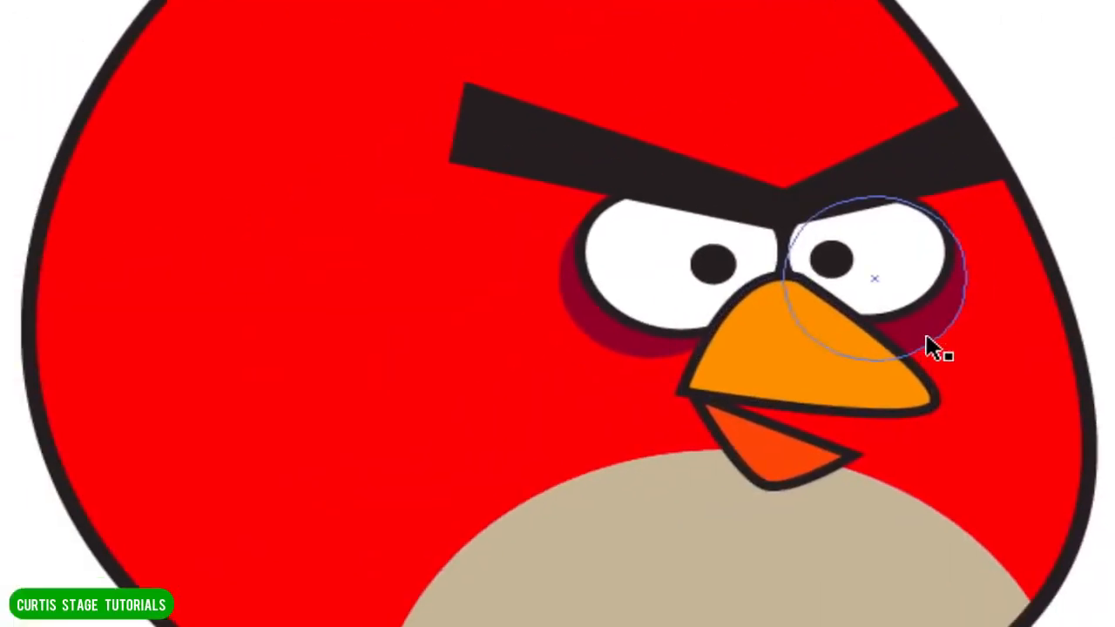
Nudge the dark red ellipse behind the right eye up slightly.
click(427, 523)
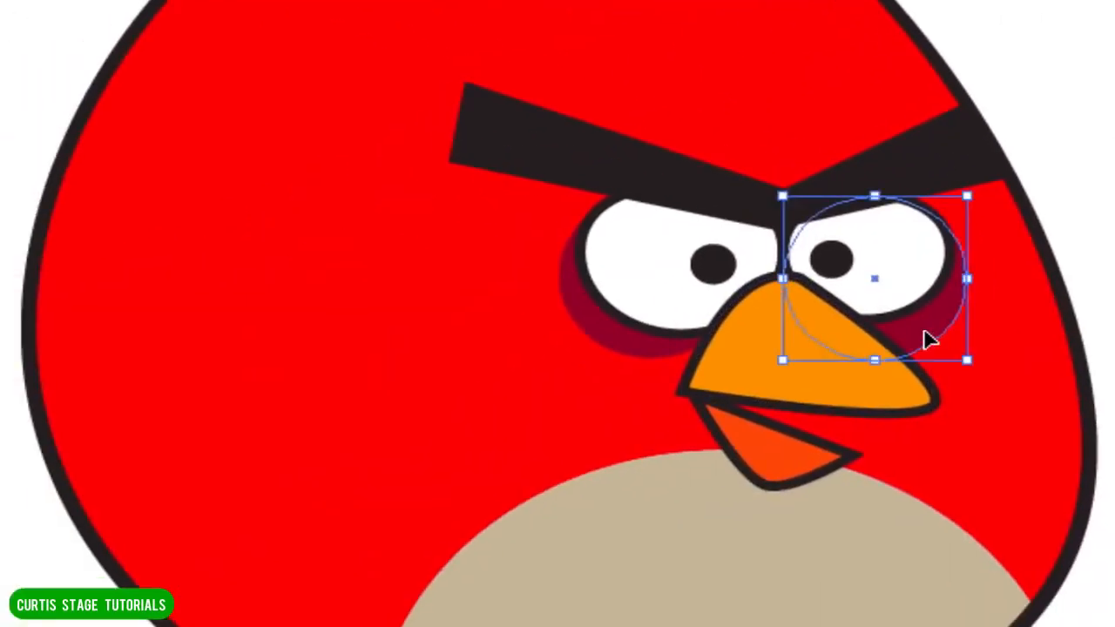
key(Up)
key(Up)
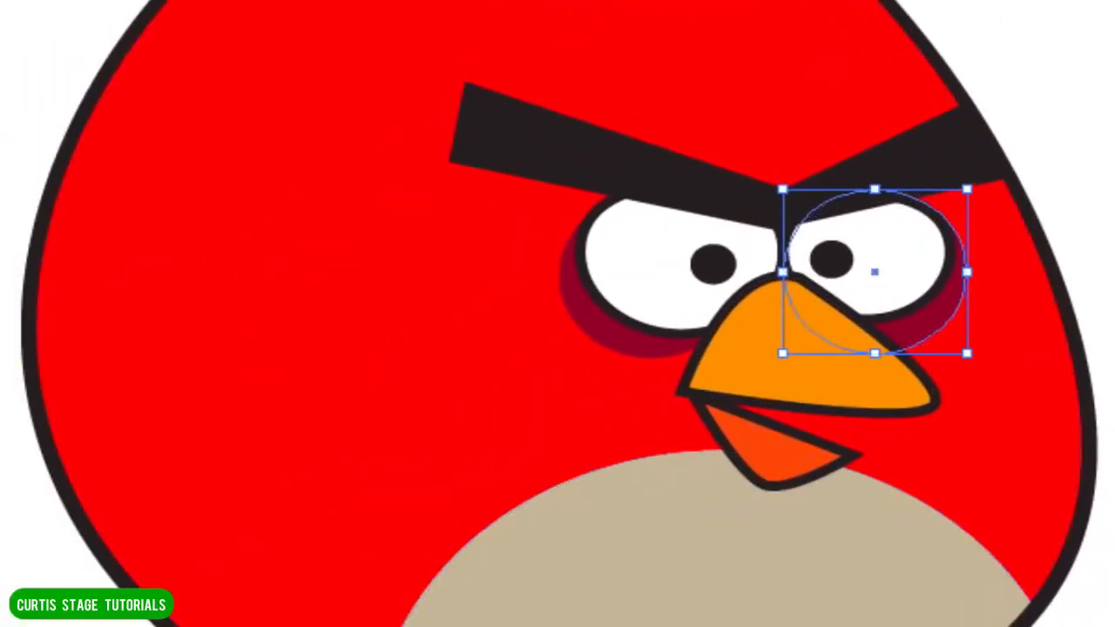
click(1110, 523)
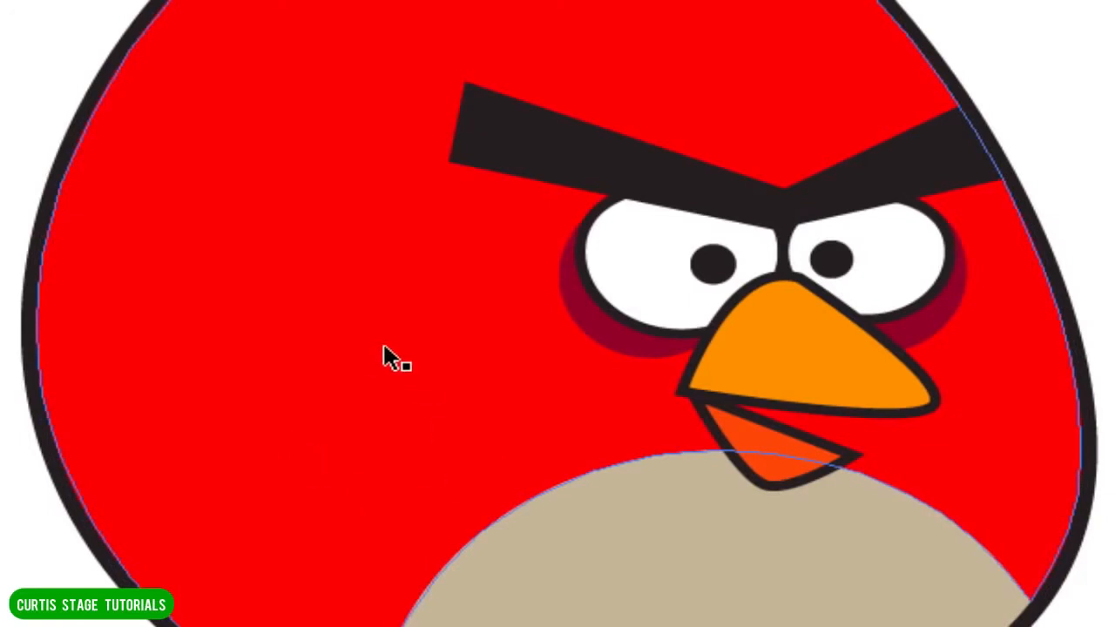
Copy the left eye's dark red ellipse onto the bird's cheek and narrow it into an upright oval.
click(616, 338)
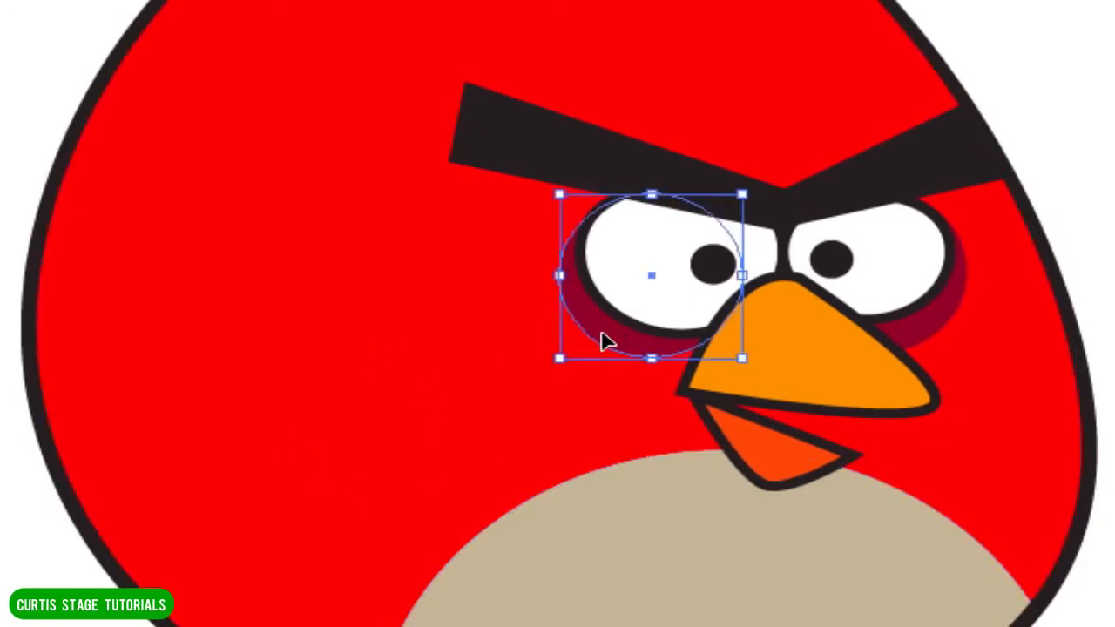
drag(615, 343, 349, 428)
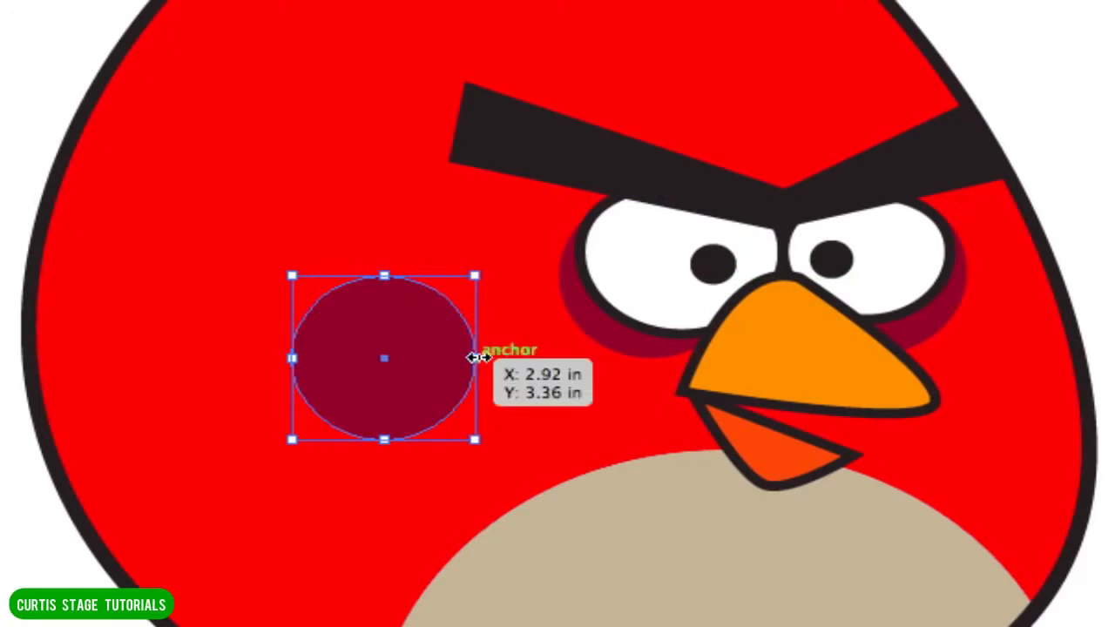
drag(473, 358, 427, 357)
drag(381, 399, 427, 396)
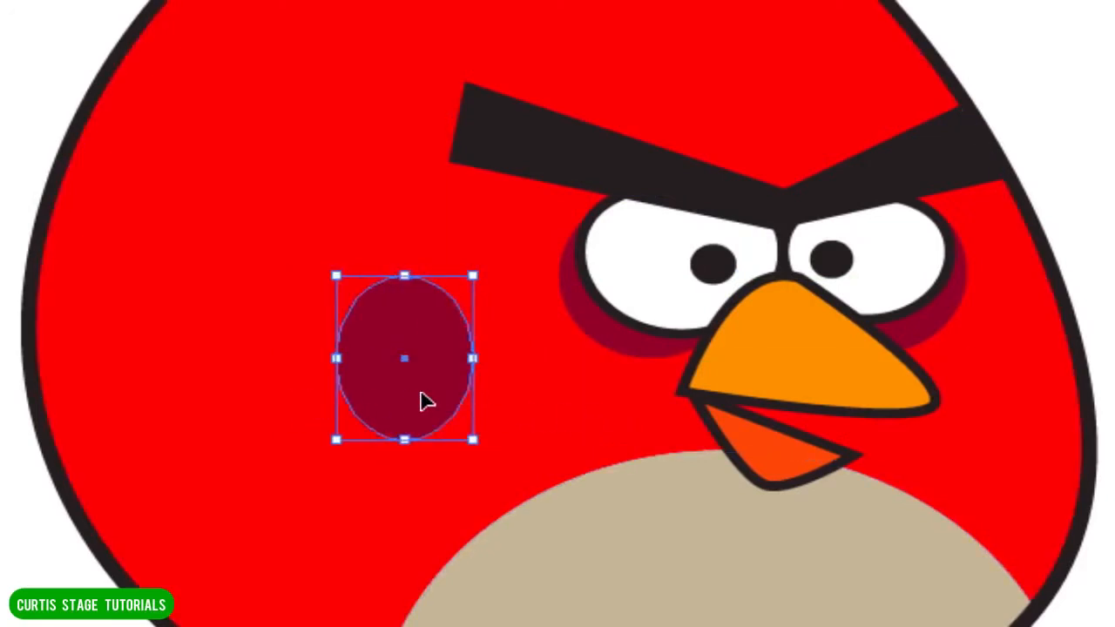
Duplicate the cheek oval, shrink the copy into a smaller spot, and arrange both spots side by side near the body's left edge.
drag(426, 399, 246, 436)
drag(294, 312, 242, 370)
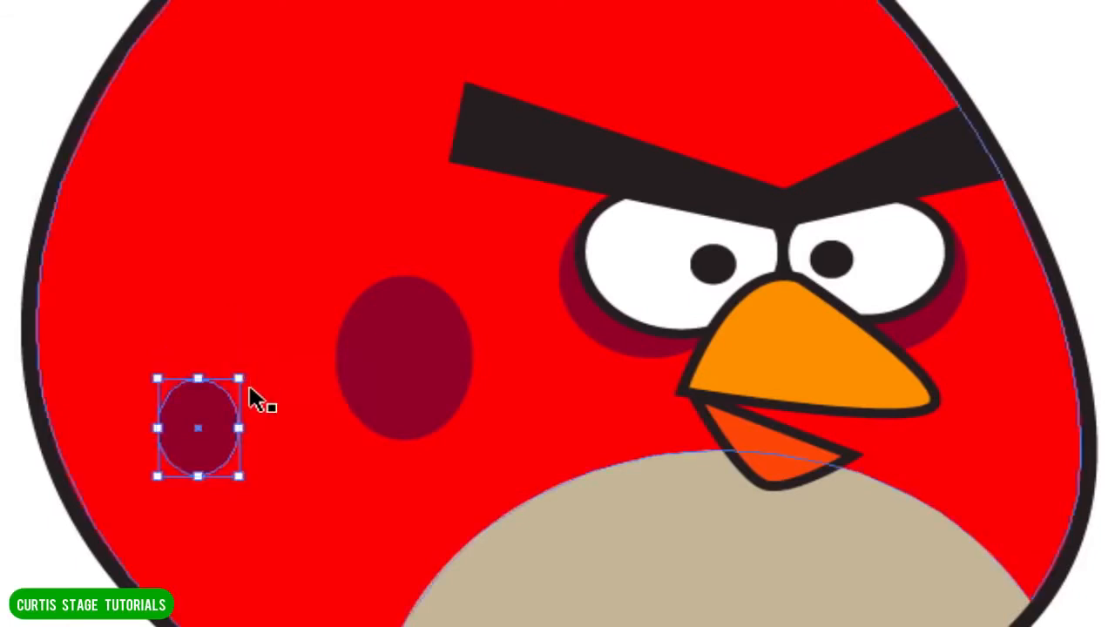
drag(211, 452, 255, 429)
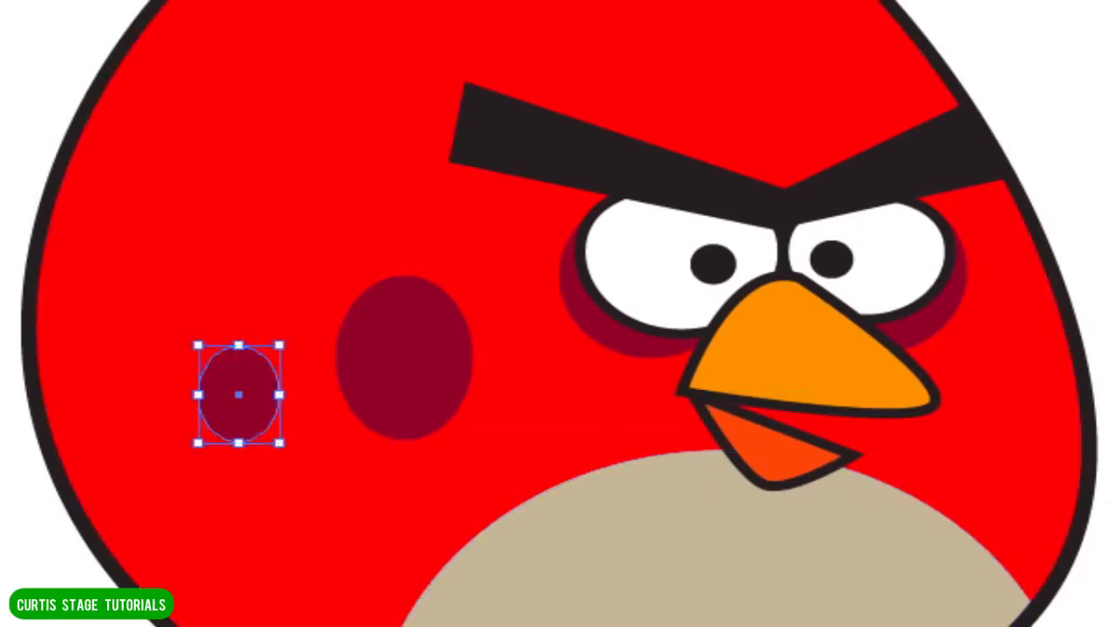
key(ctrl+shift+a)
drag(401, 406, 370, 432)
drag(249, 424, 212, 423)
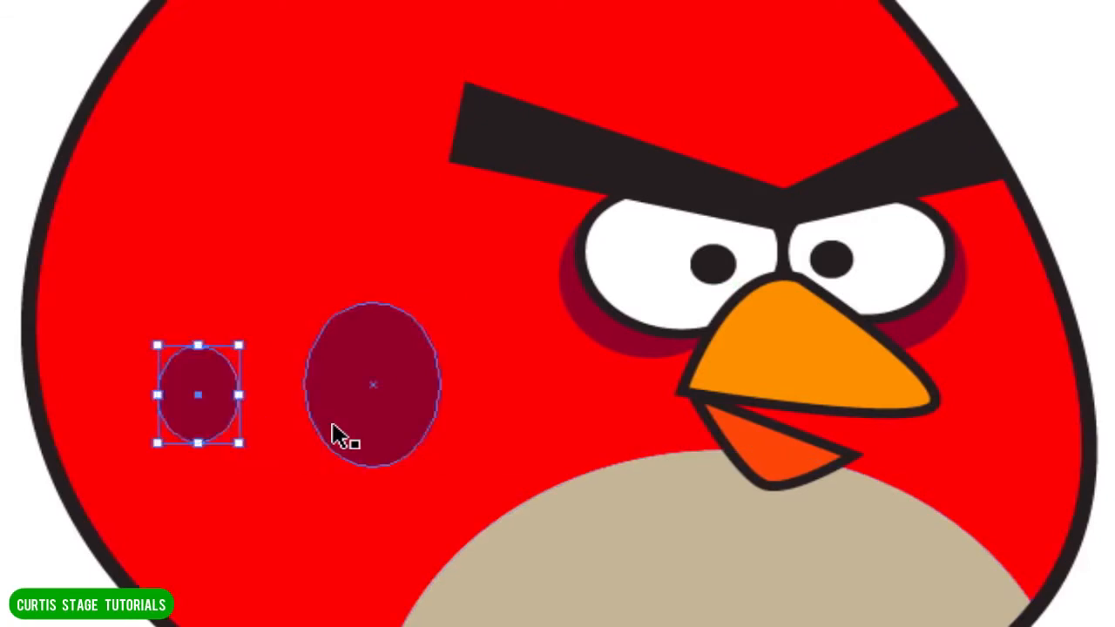
drag(340, 435, 310, 451)
key(ctrl+shift+a)
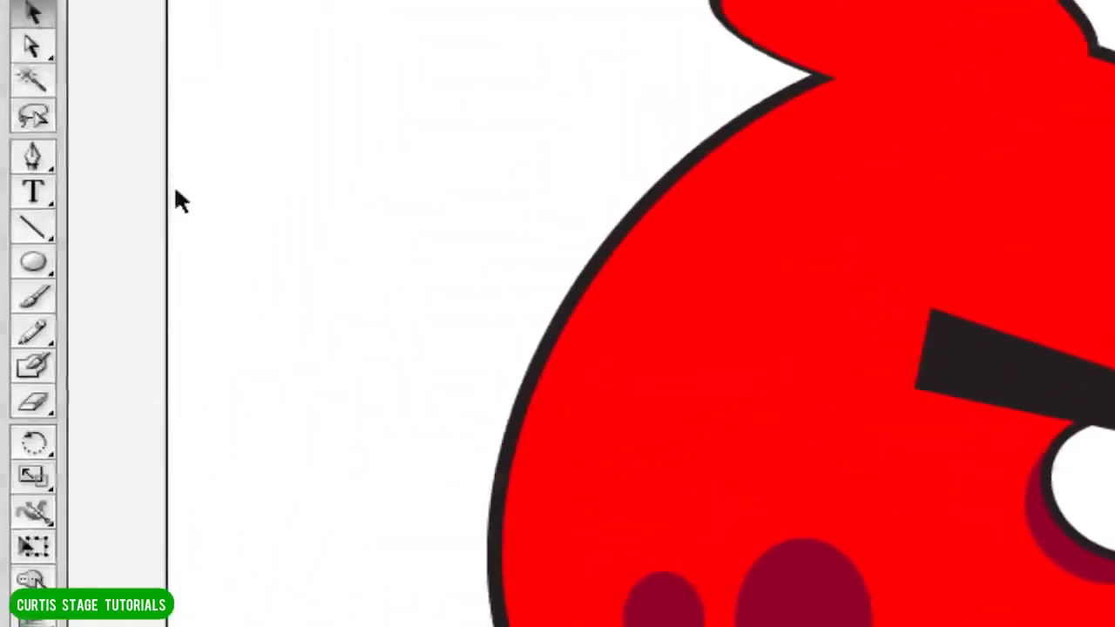
Draw a black rectangle with no stroke on the blank area left of the bird's body.
click(39, 253)
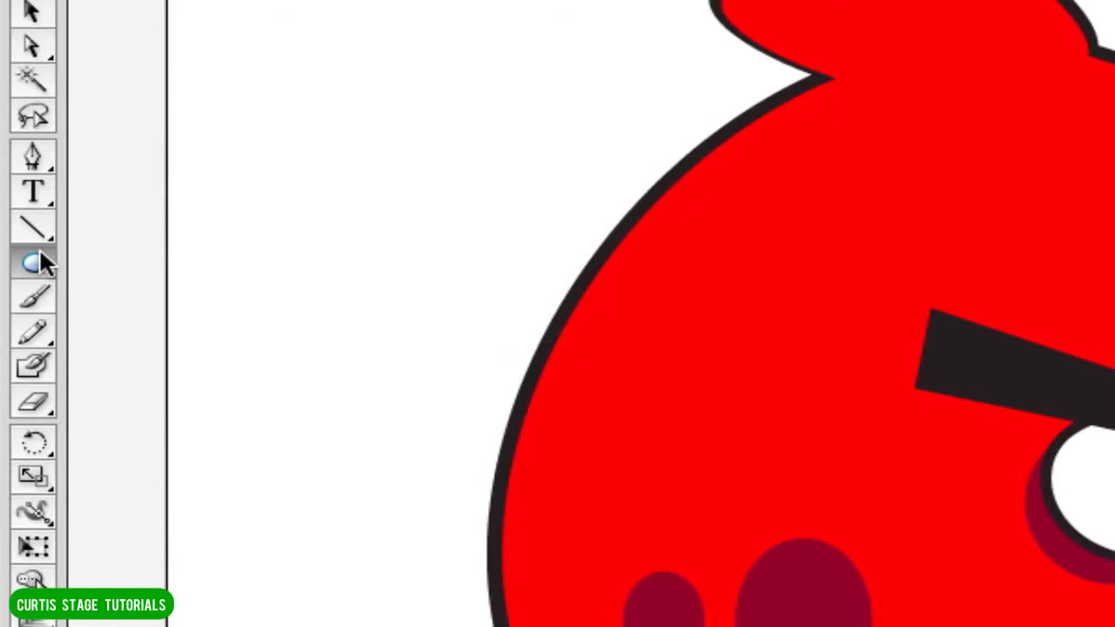
drag(39, 263, 87, 264)
click(195, 16)
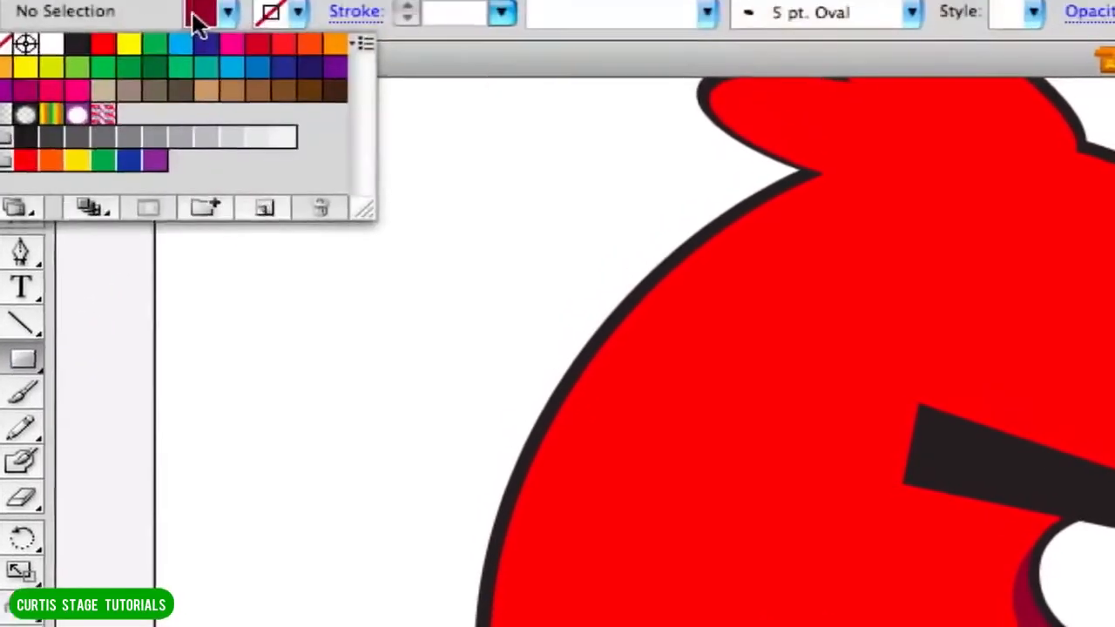
click(76, 62)
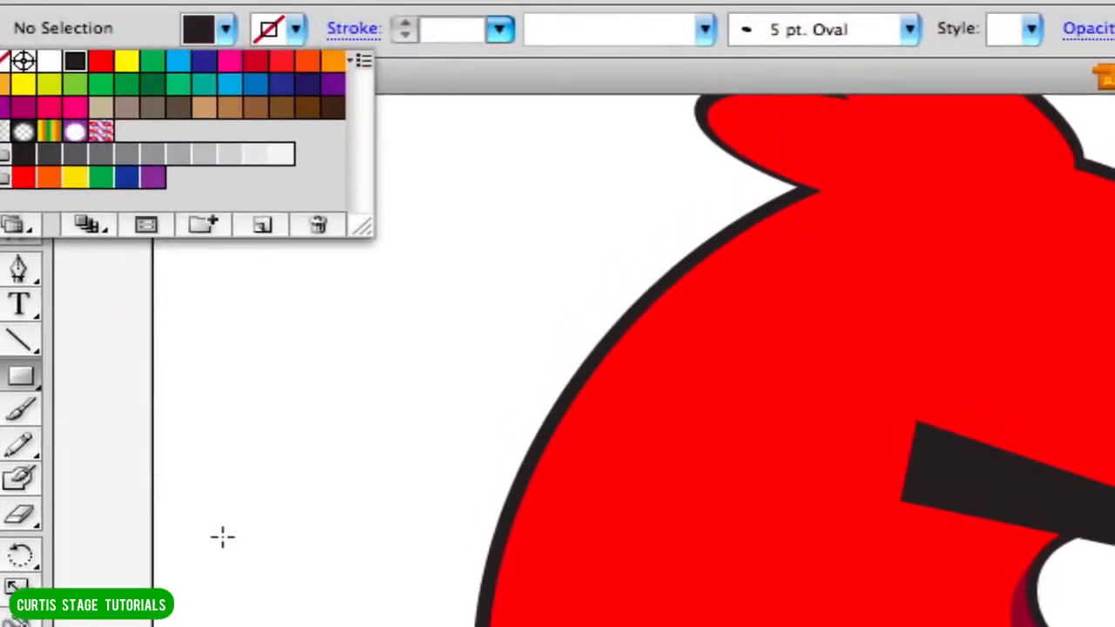
click(222, 578)
drag(101, 556, 347, 626)
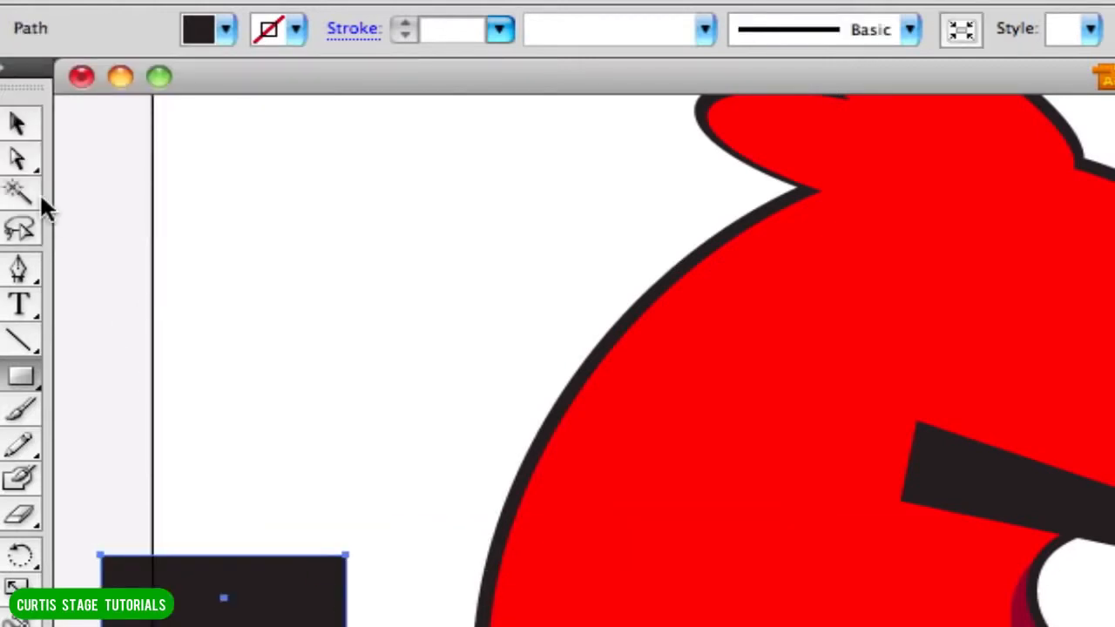
Reshape the black rectangle into a tail feather by spreading its outer corners apart and lowering its upper inner corner.
click(20, 158)
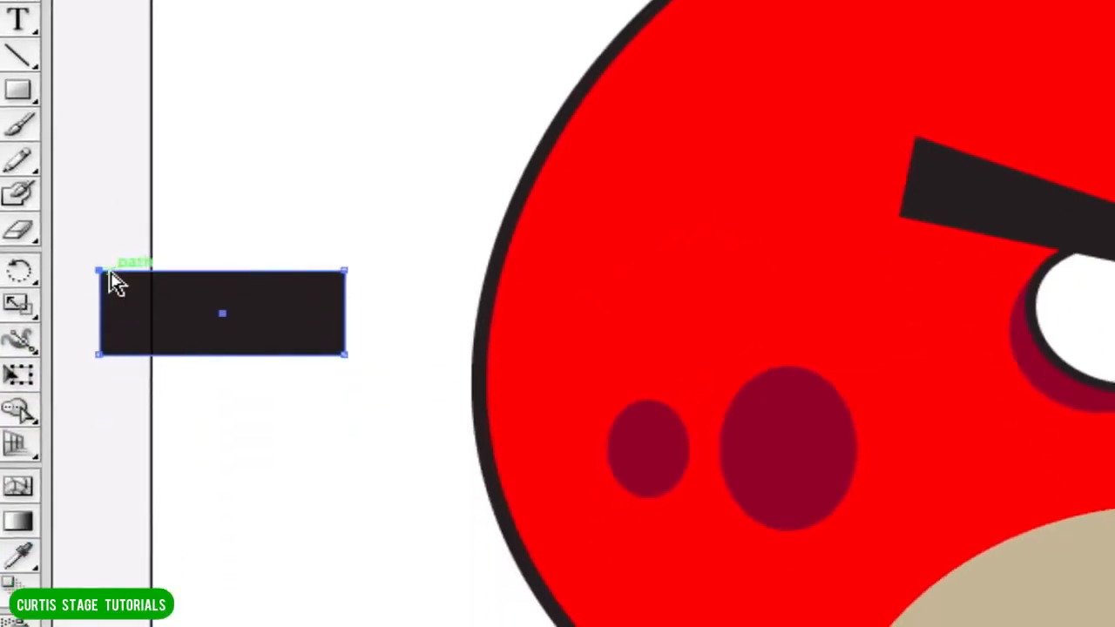
drag(99, 556, 101, 524)
drag(102, 242, 103, 228)
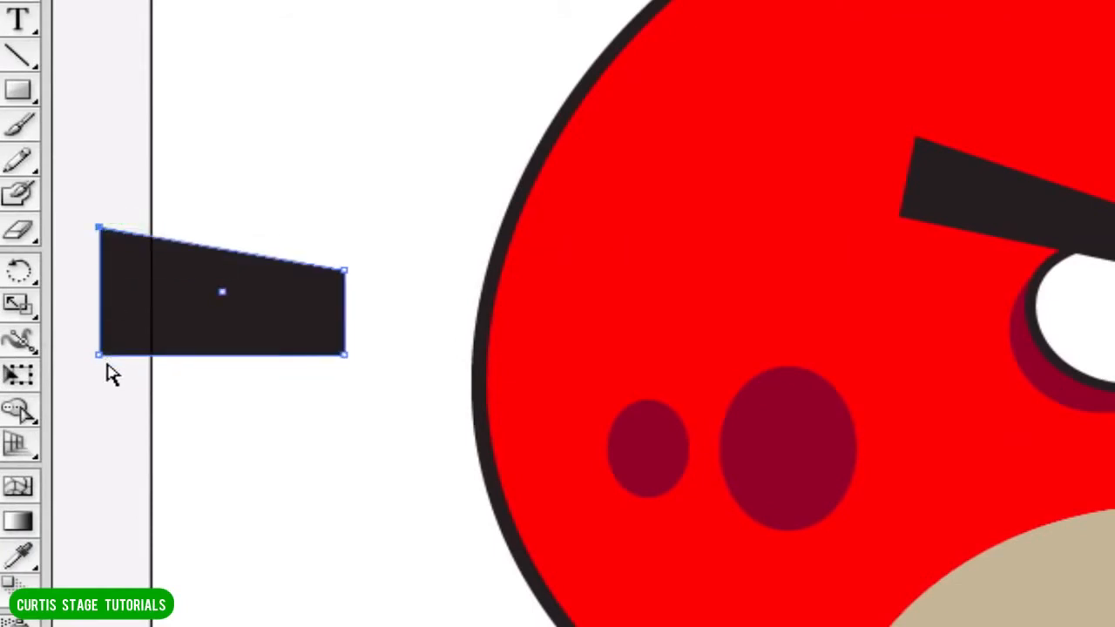
drag(99, 354, 117, 407)
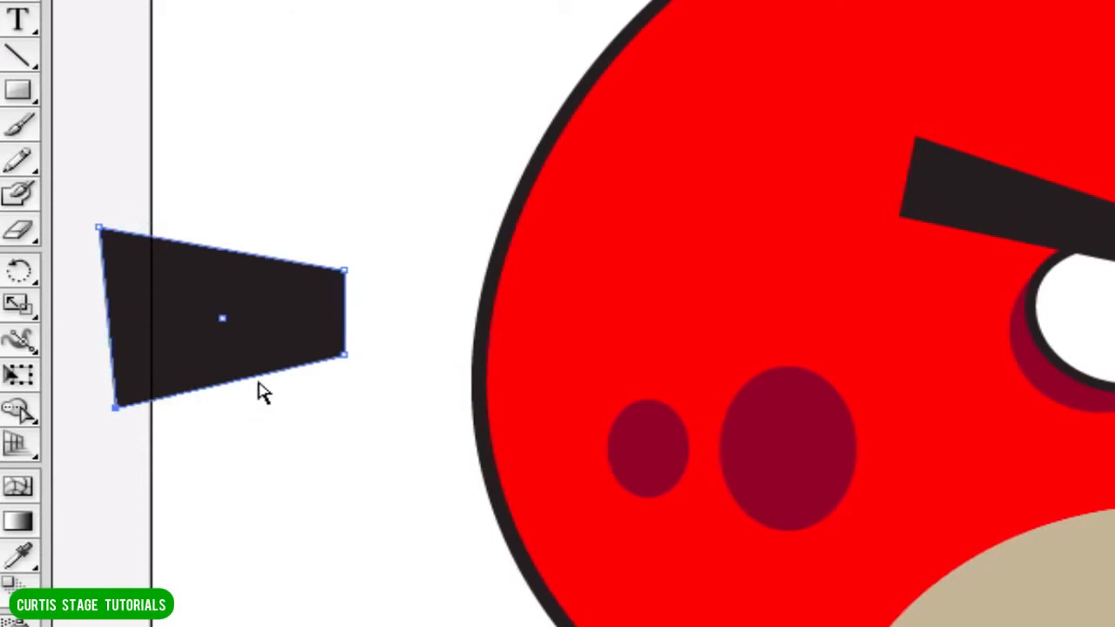
drag(344, 272, 328, 313)
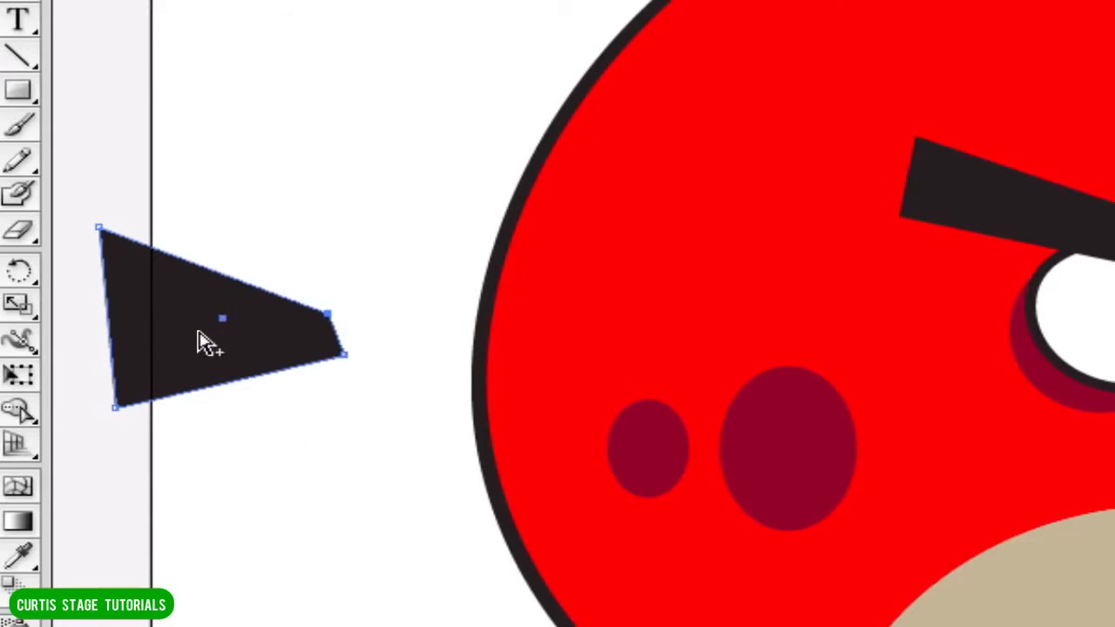
Duplicate the black feather below and above the original, and rotate and narrow the upper copy so it fans out from the original's tip.
drag(198, 340, 199, 493)
drag(182, 344, 251, 112)
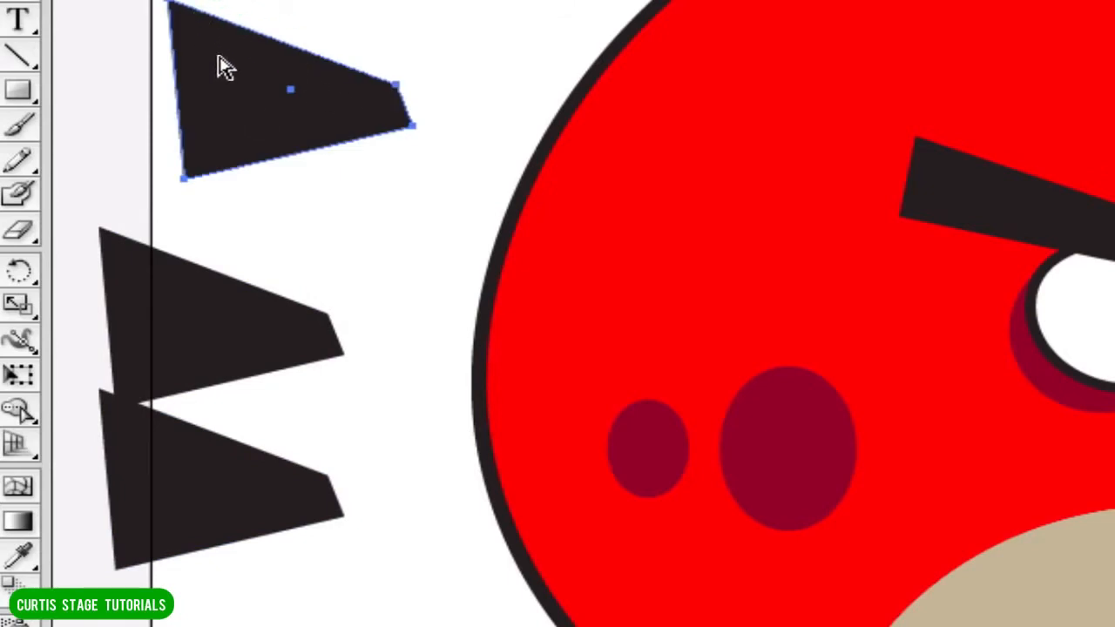
key(v)
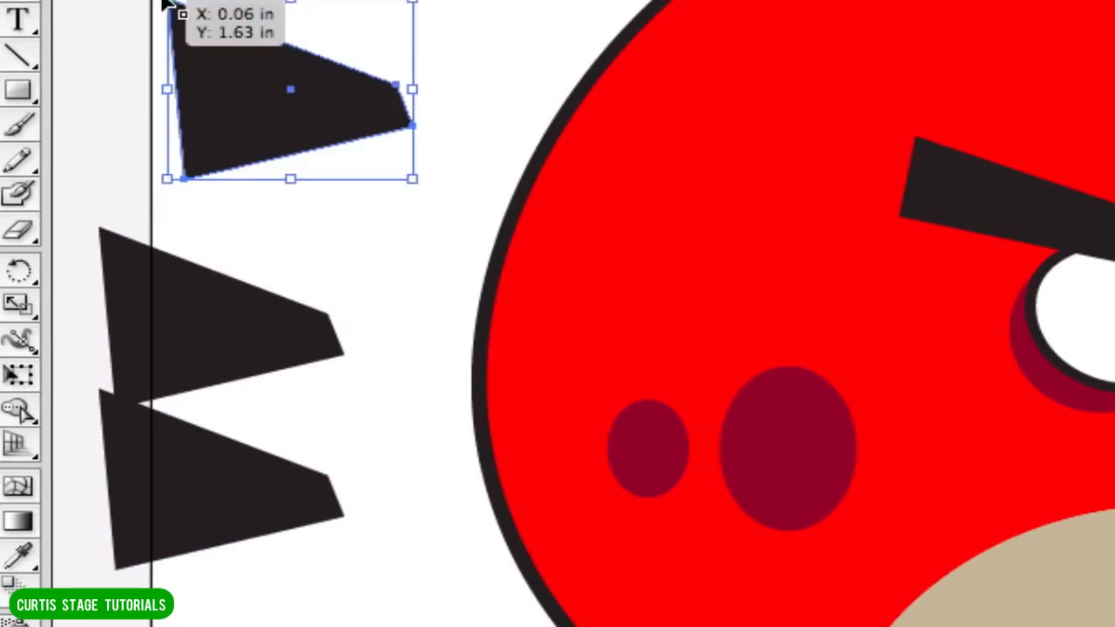
drag(171, 4, 206, 3)
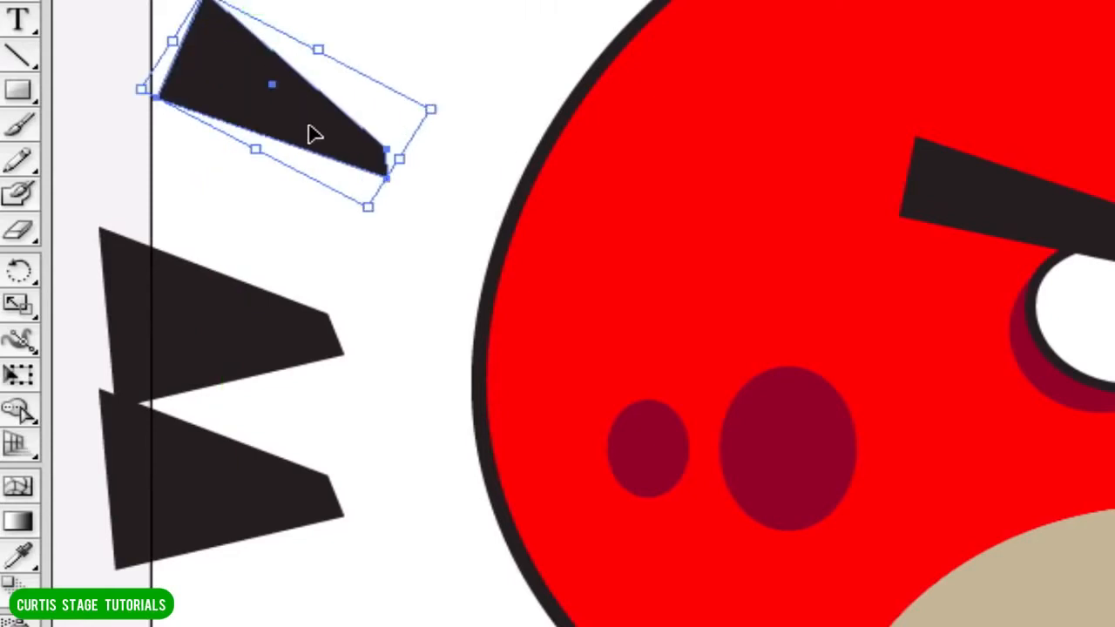
drag(288, 154, 251, 266)
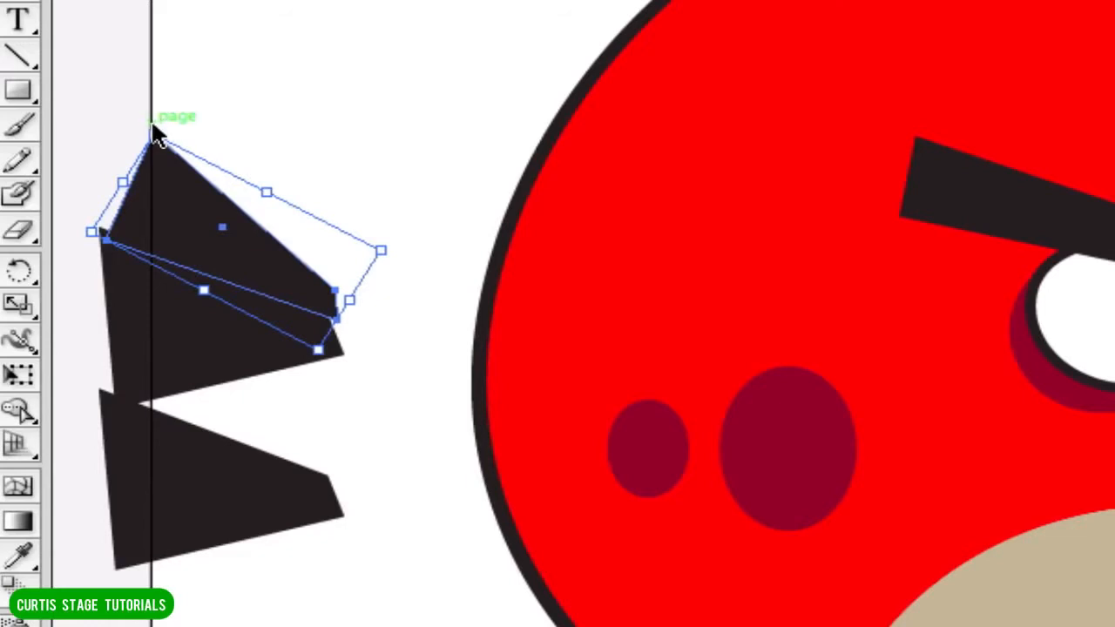
drag(157, 119, 235, 113)
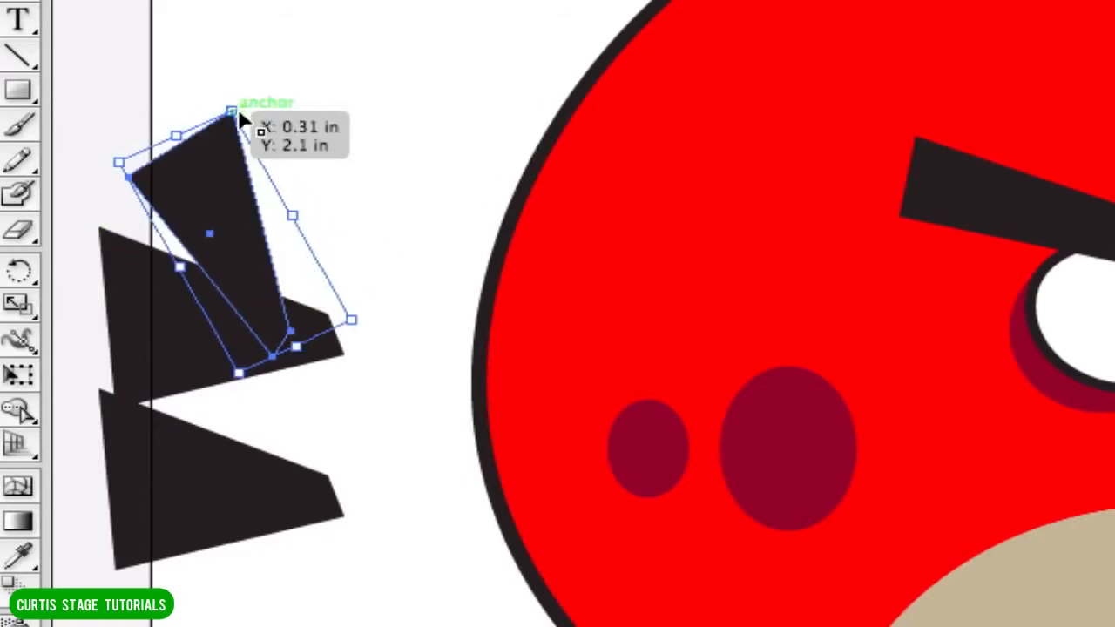
drag(265, 324, 306, 324)
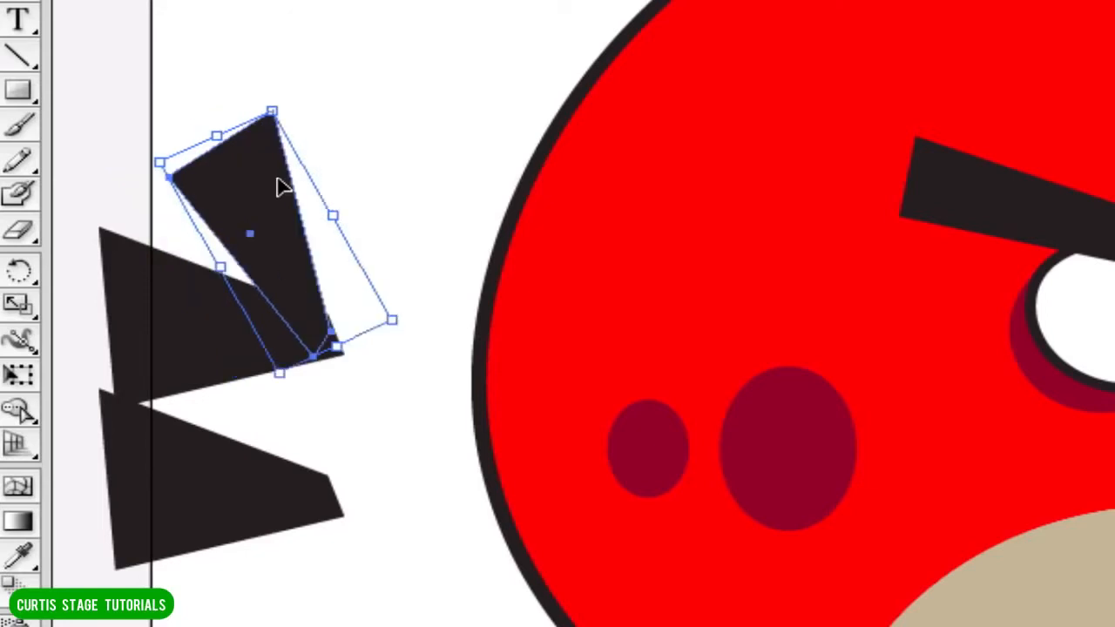
drag(145, 160, 139, 192)
mouse_move(259, 259)
mouse_down()
mouse_move(236, 241)
mouse_move(239, 270)
mouse_up()
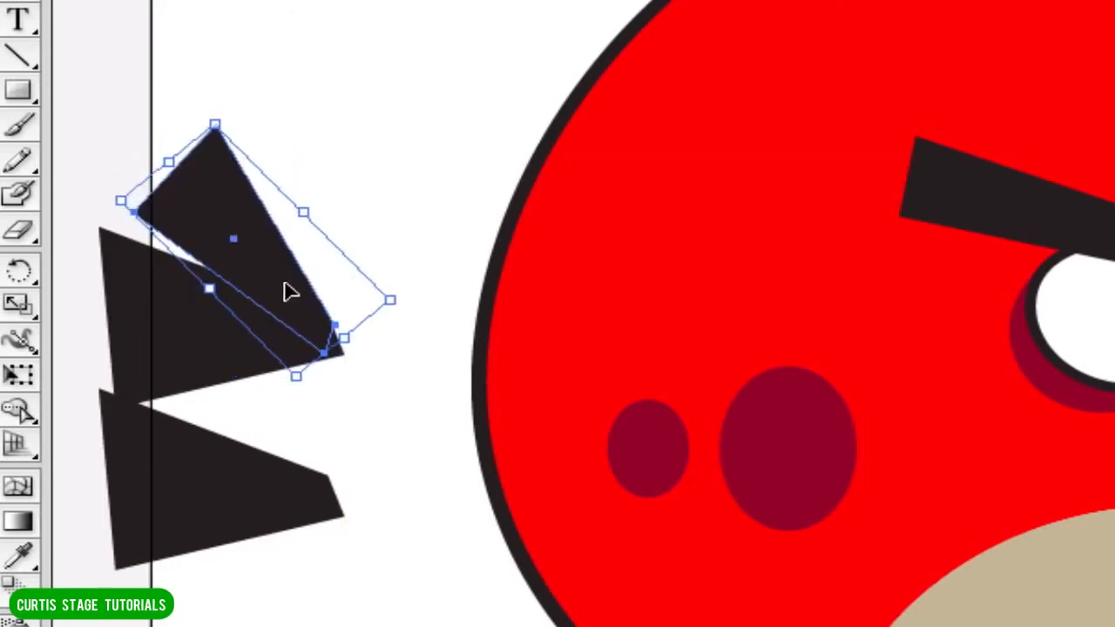
Remove the unrotated lower feather copy, and fit a rotated duplicate of the upper feather beneath the middle one.
click(191, 520)
drag(192, 519, 194, 362)
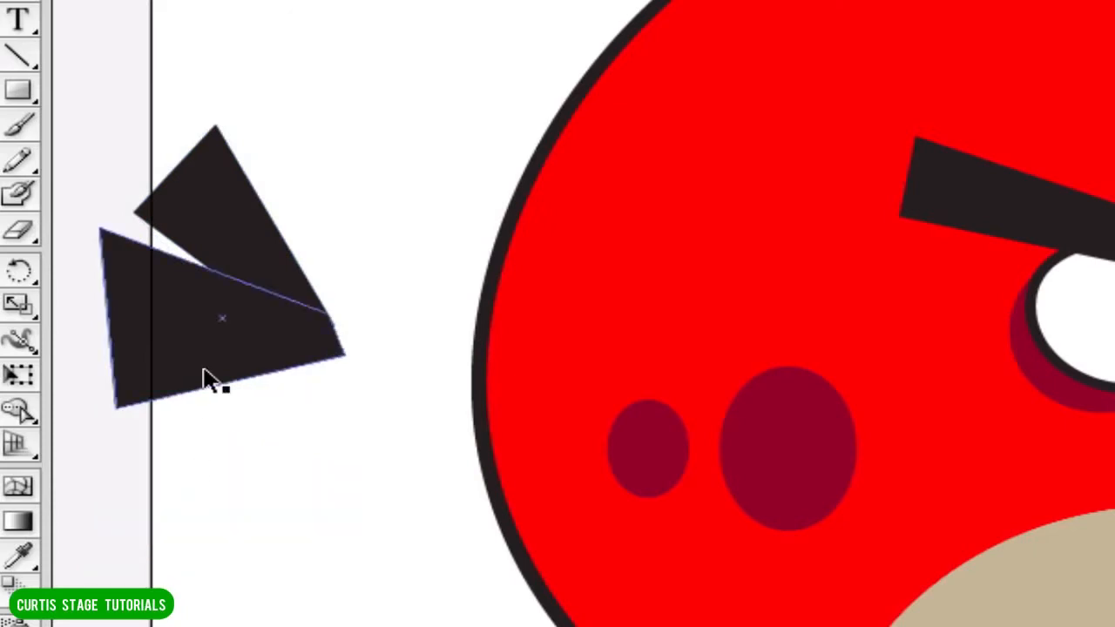
click(240, 234)
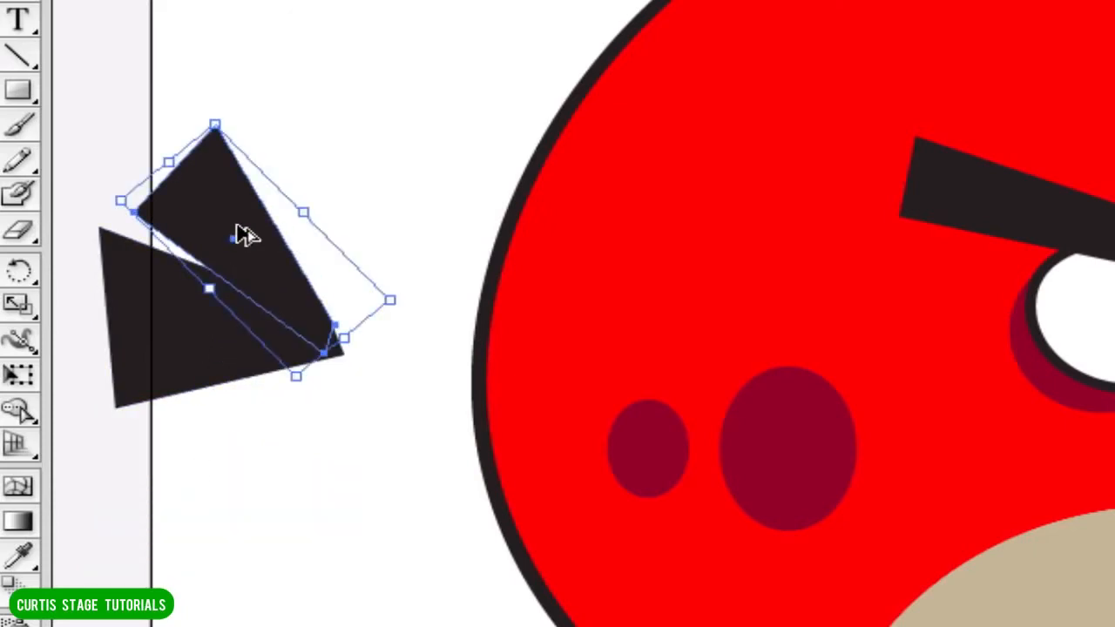
drag(244, 235, 247, 529)
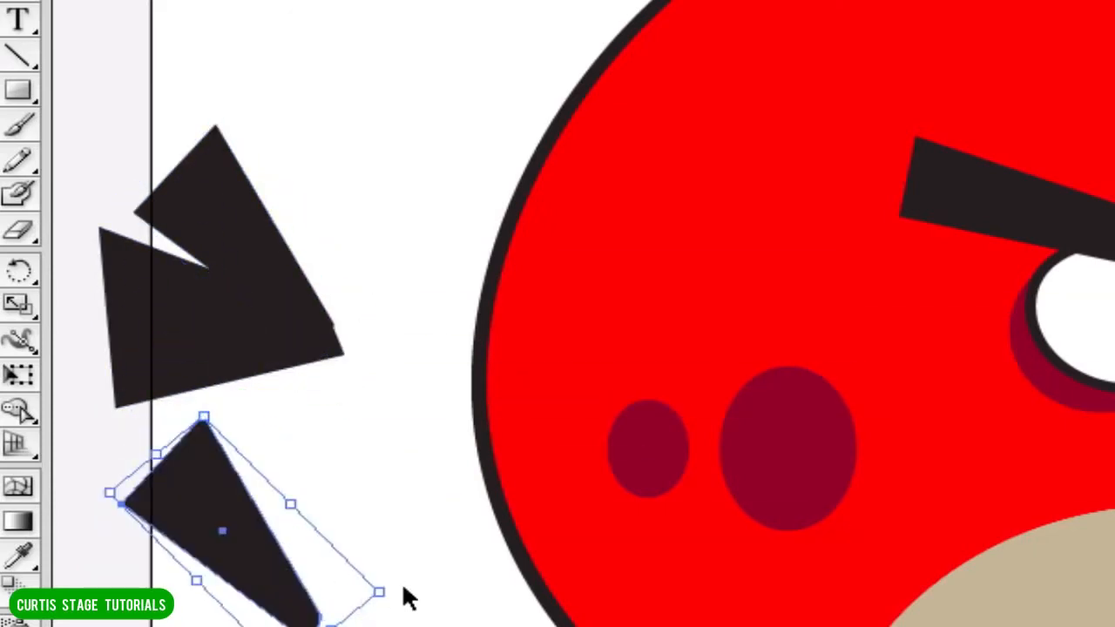
drag(390, 590, 279, 353)
drag(303, 521, 288, 392)
click(451, 617)
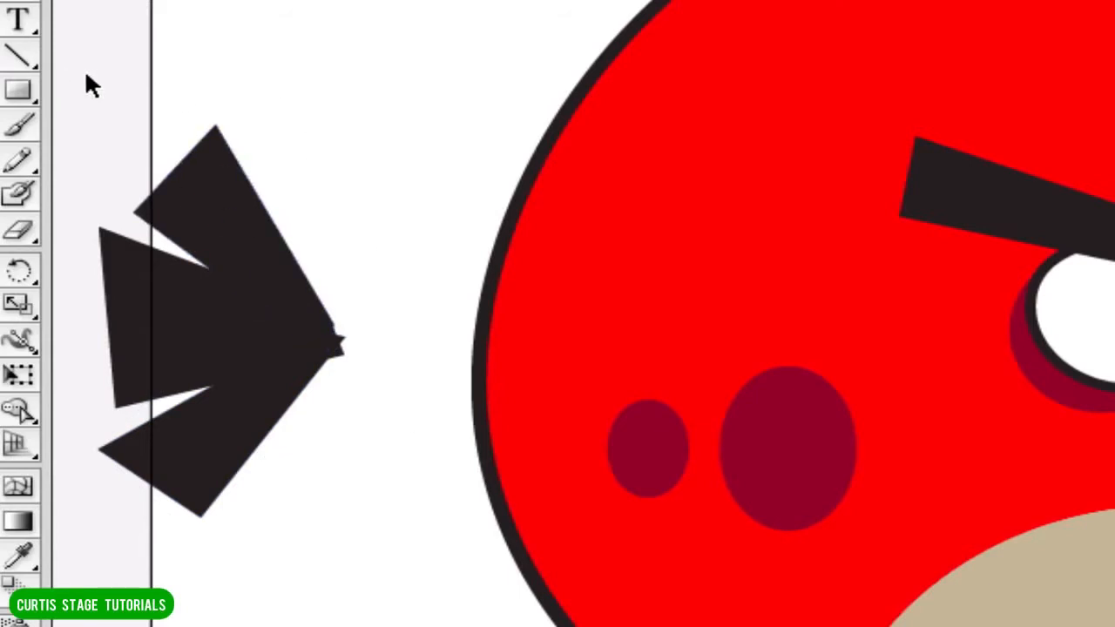
Shift the three black feathers slightly closer to the bird's body and unite them into a single tail shape.
drag(83, 82, 312, 577)
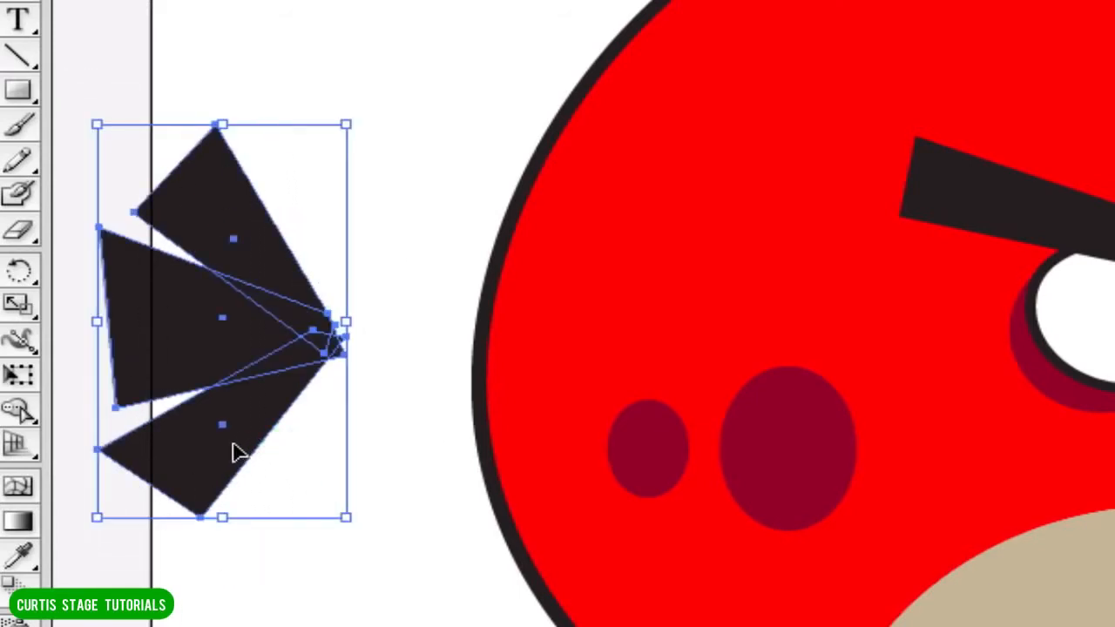
drag(236, 453, 268, 447)
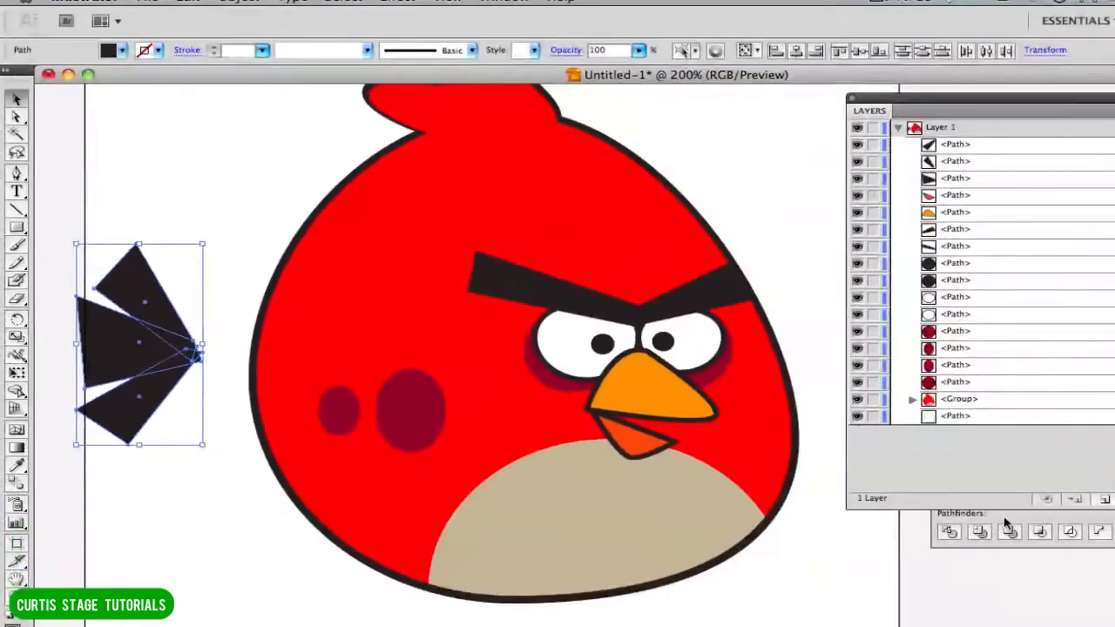
click(1004, 518)
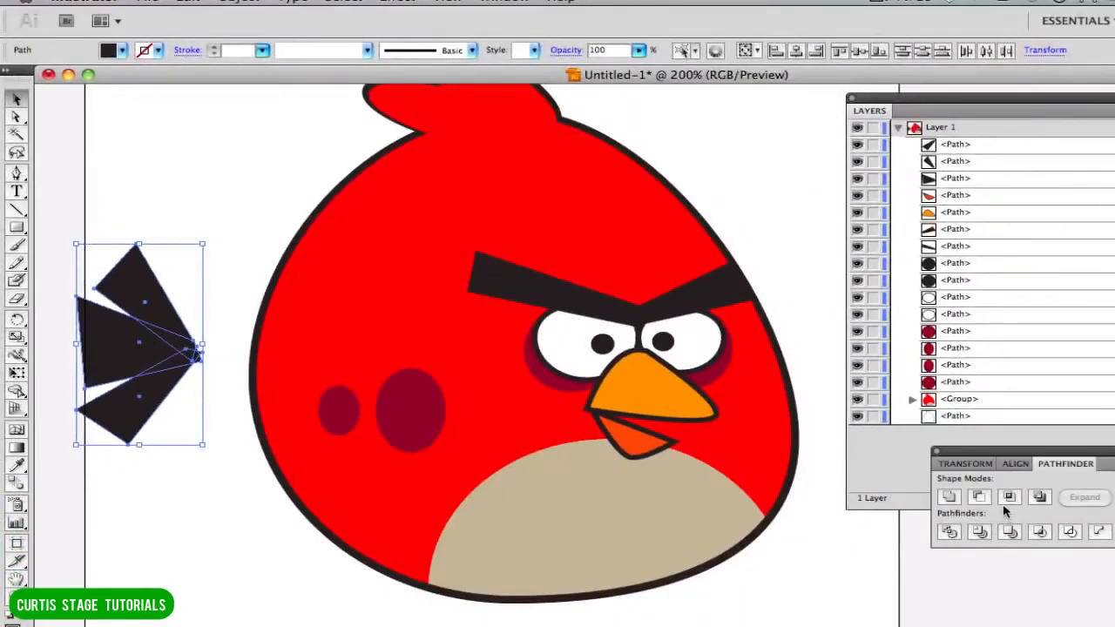
drag(1002, 461, 327, 244)
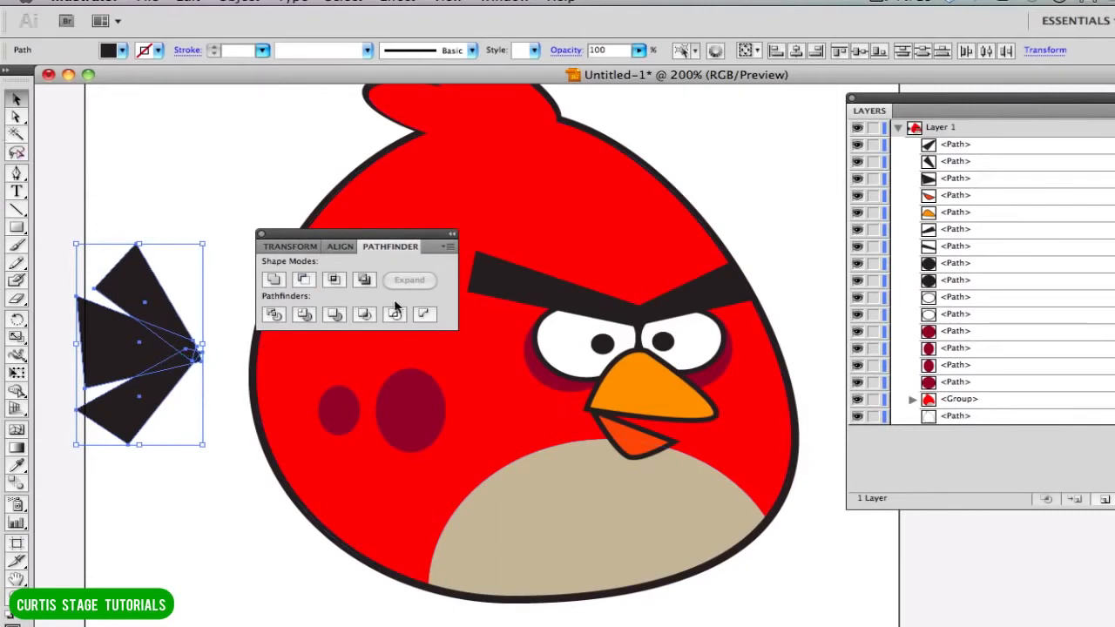
click(337, 316)
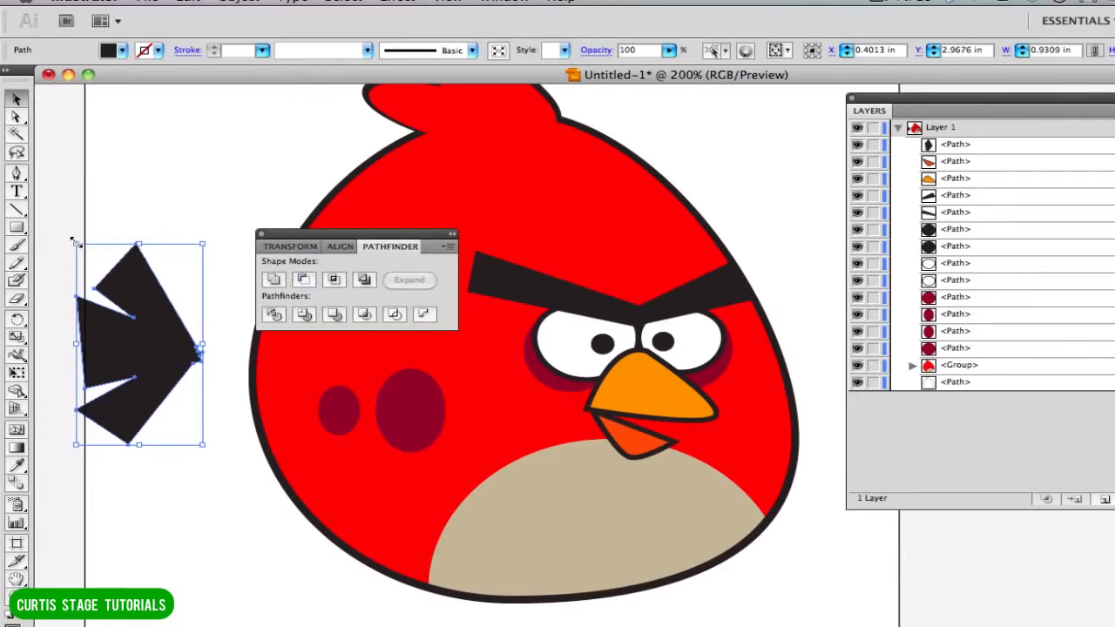
Shrink the tail, stretch it to about 1.07 in wide, and place its tip over the left edge of the bird's body.
drag(75, 242, 150, 315)
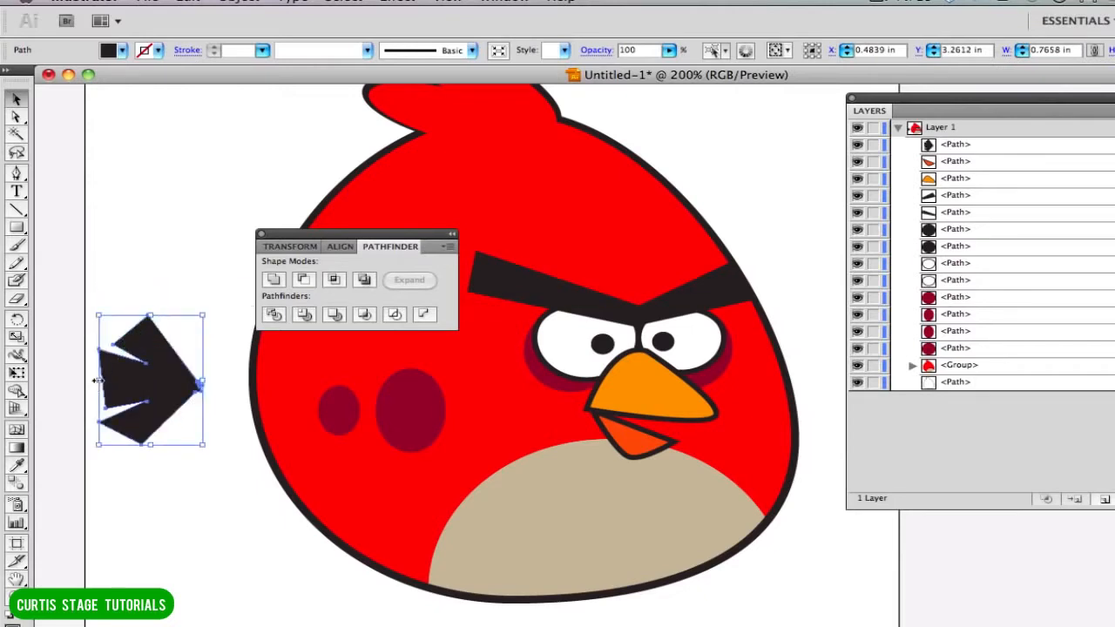
drag(97, 381, 56, 381)
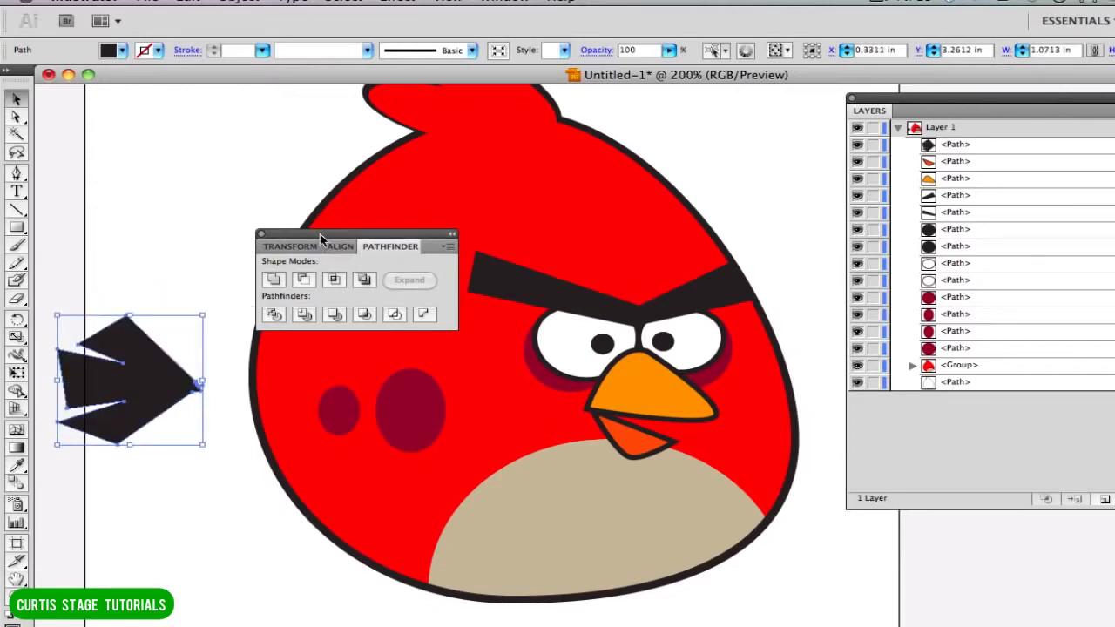
drag(320, 233, 815, 477)
drag(148, 386, 247, 360)
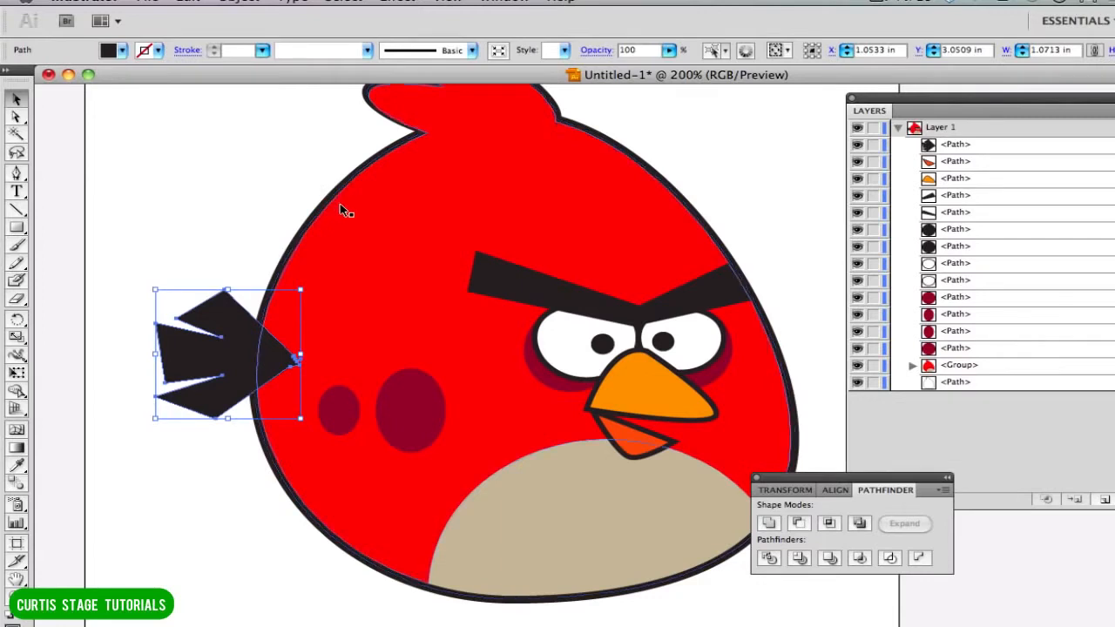
click(210, 380)
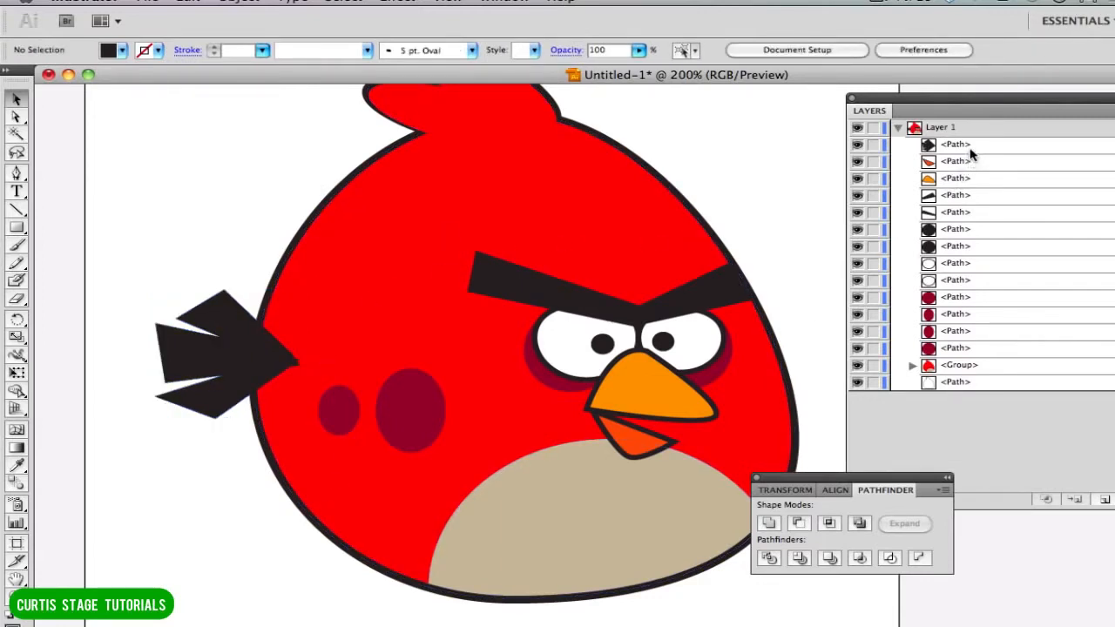
Send the tail behind the body by moving its path to the bottom of Layer 1, and clear the panels away from the bird.
drag(971, 155, 970, 396)
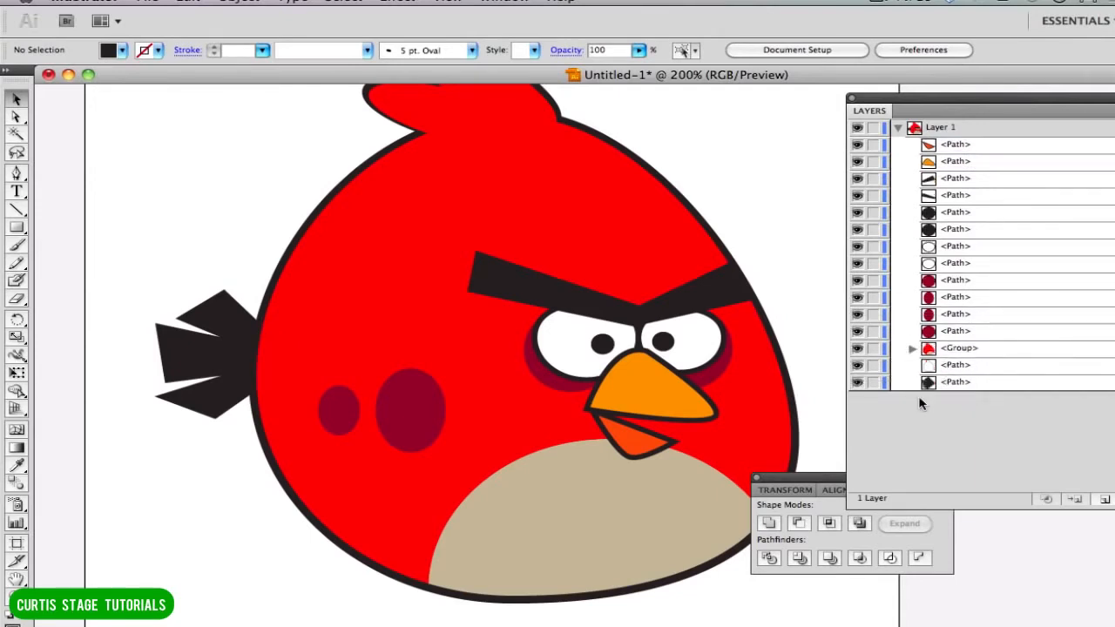
drag(806, 482, 912, 569)
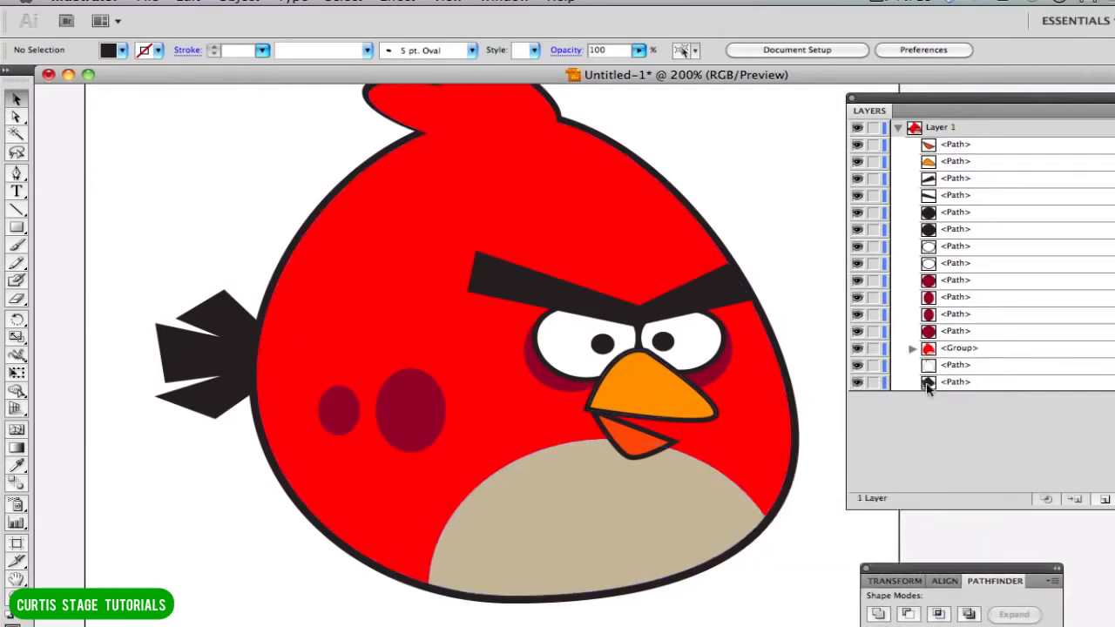
drag(925, 111, 1058, 195)
scroll(651, 241, down, 2)
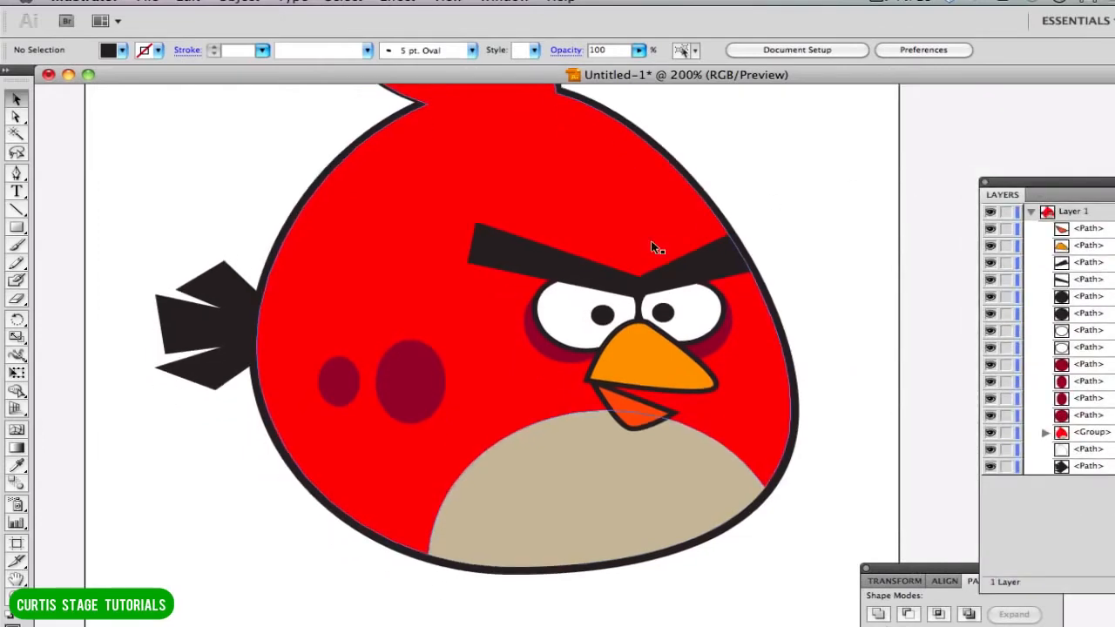
scroll(650, 239, up, 8)
scroll(650, 240, down, 4)
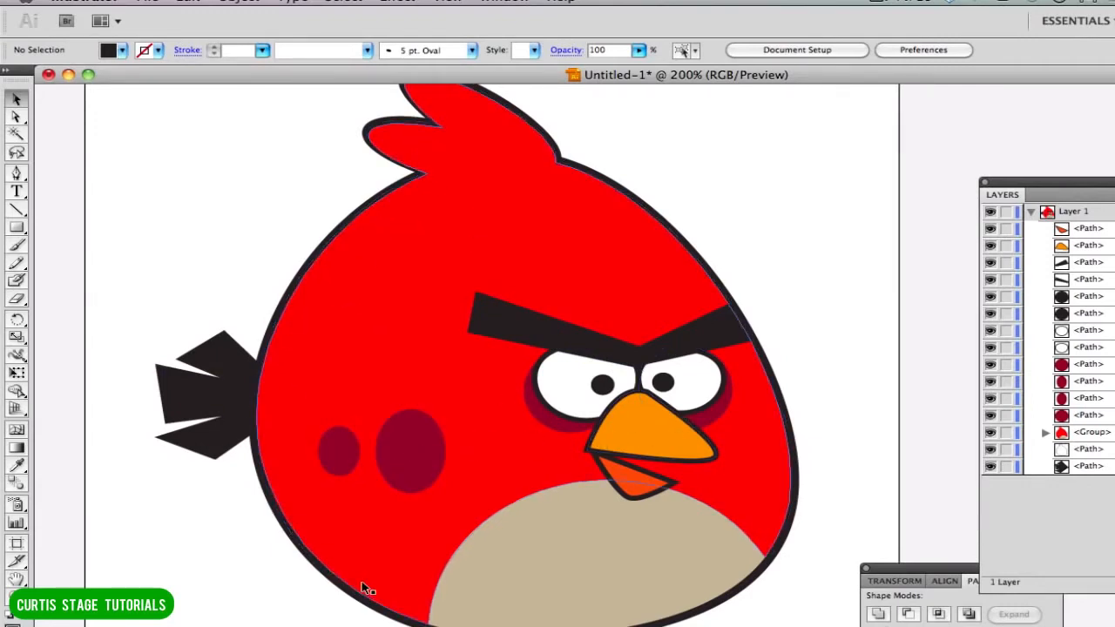
scroll(441, 620, up, 1)
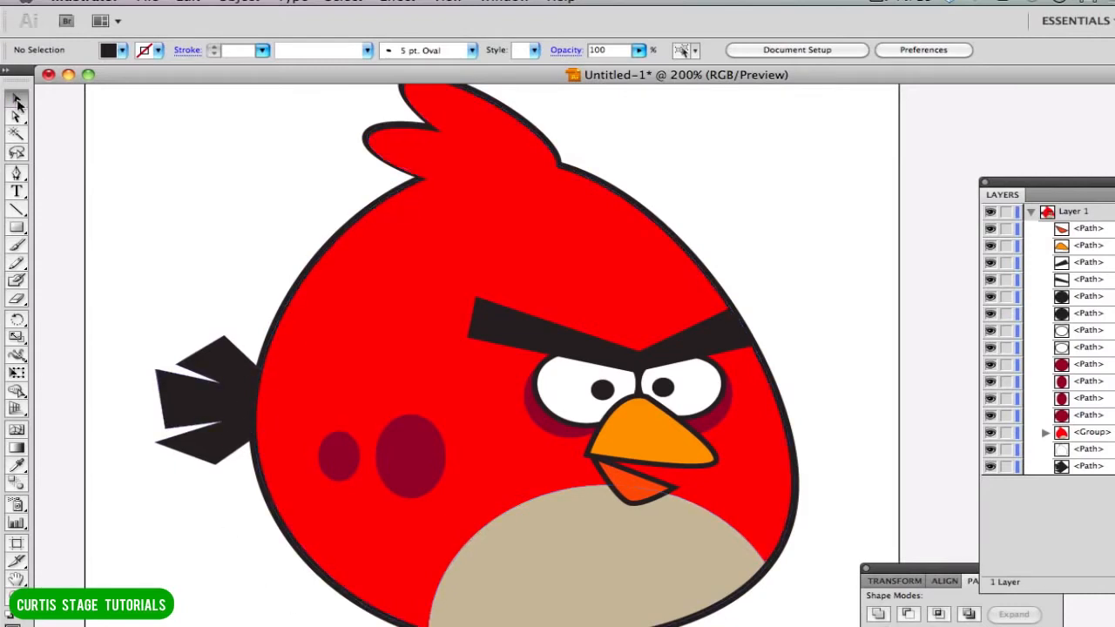
Activate the Eyedropper to sample a fill colour from the bird for a new Pen tool shape.
click(17, 174)
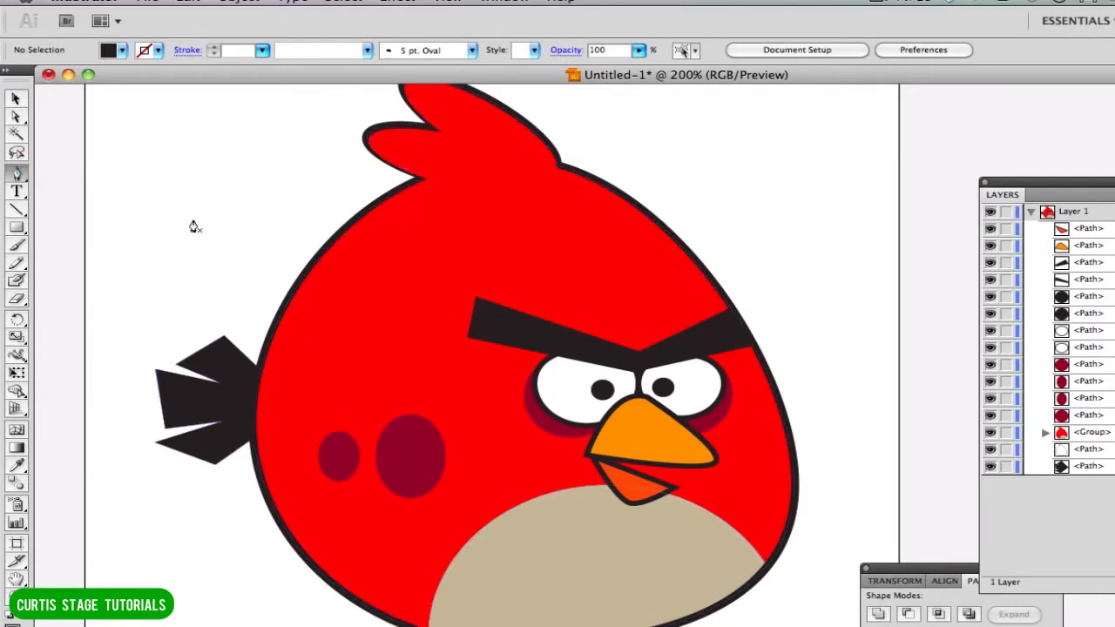
click(16, 100)
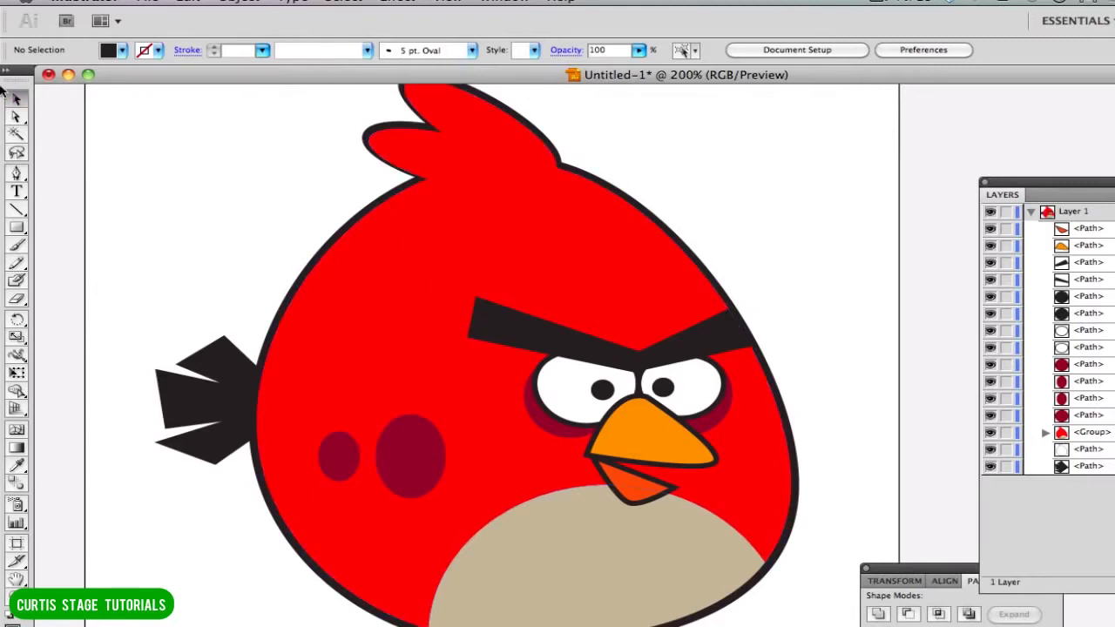
click(16, 174)
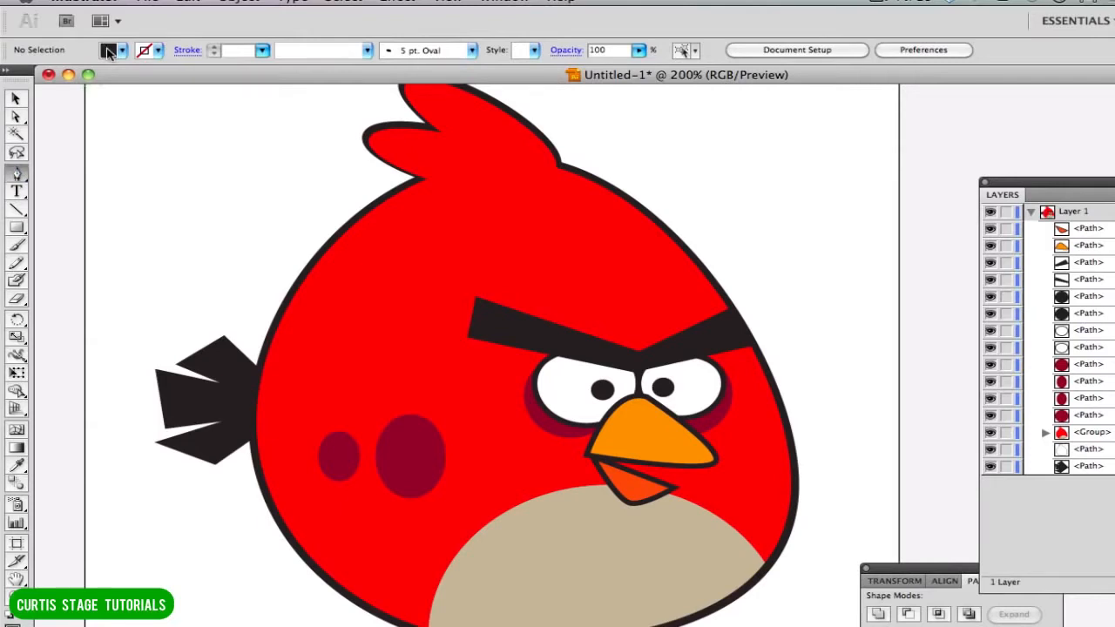
click(109, 51)
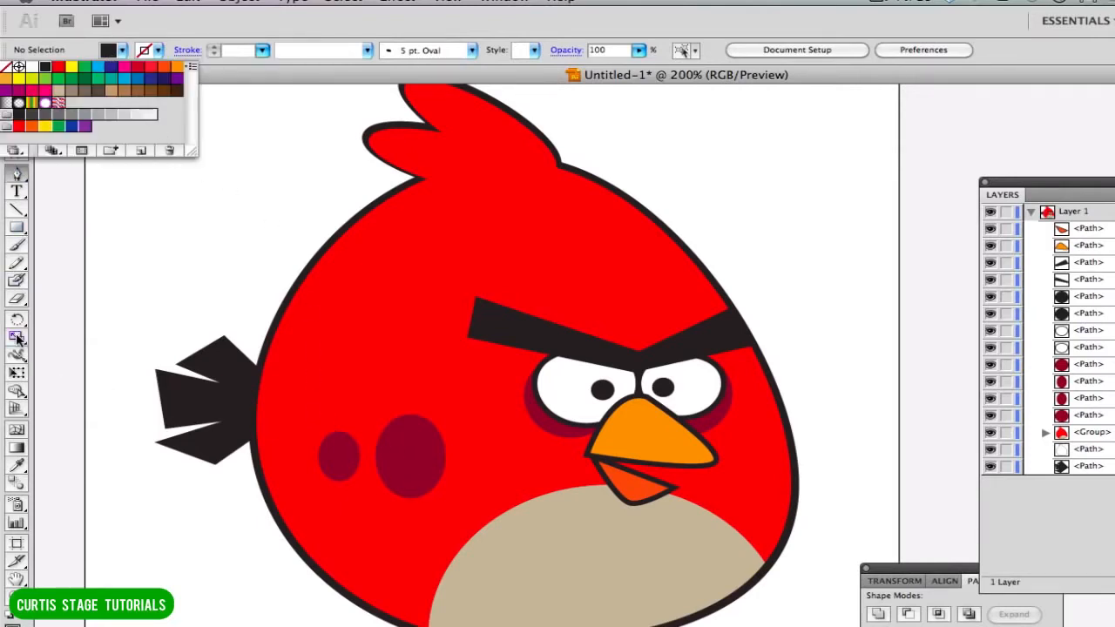
click(111, 53)
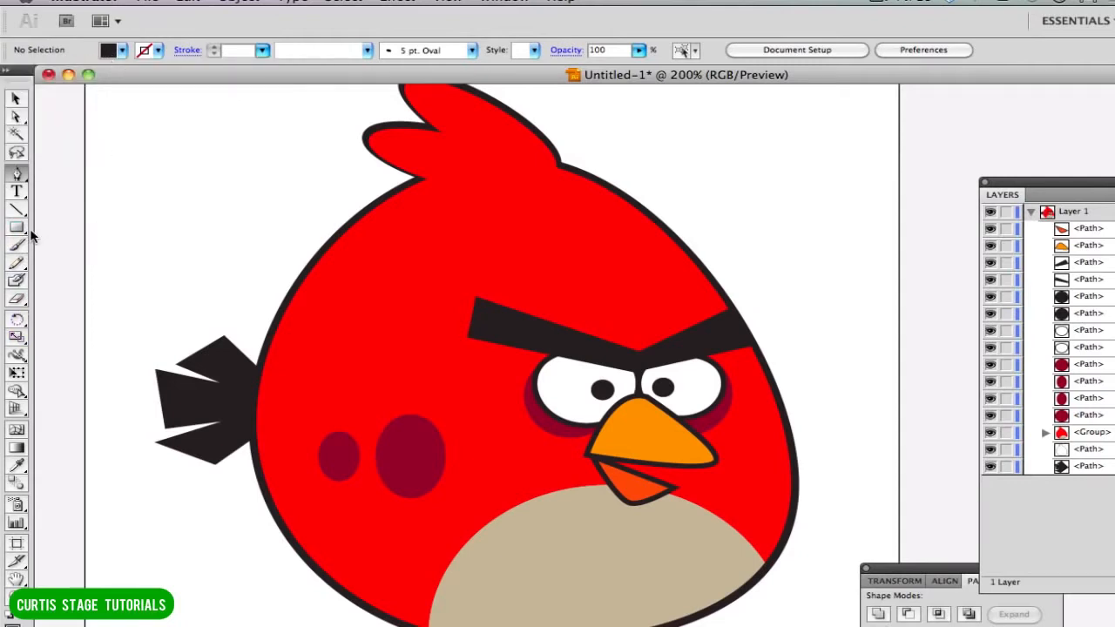
click(17, 465)
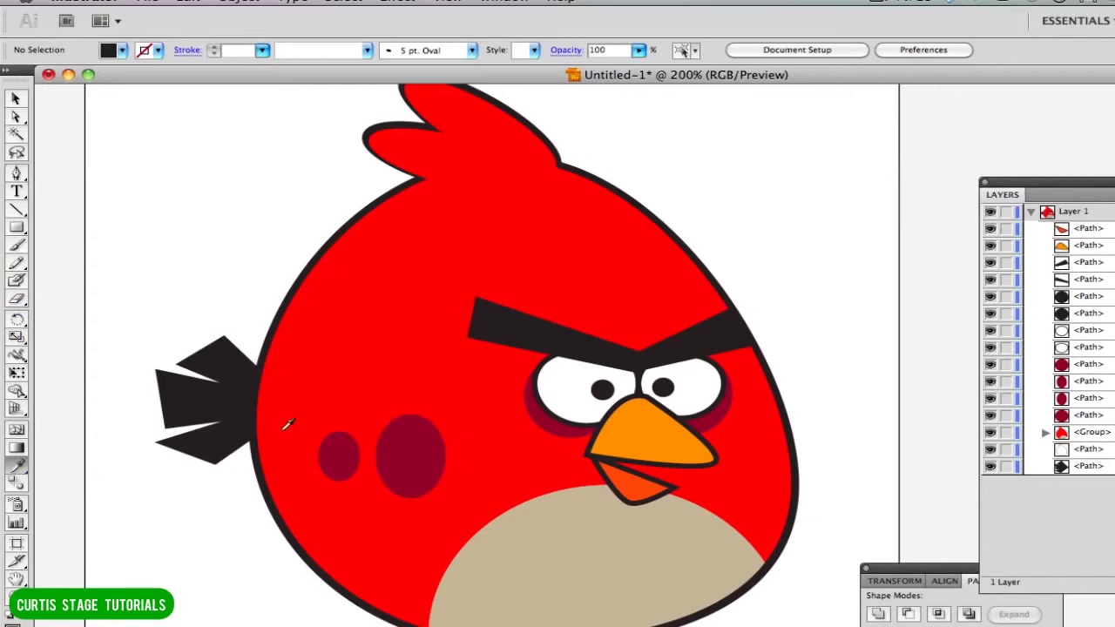
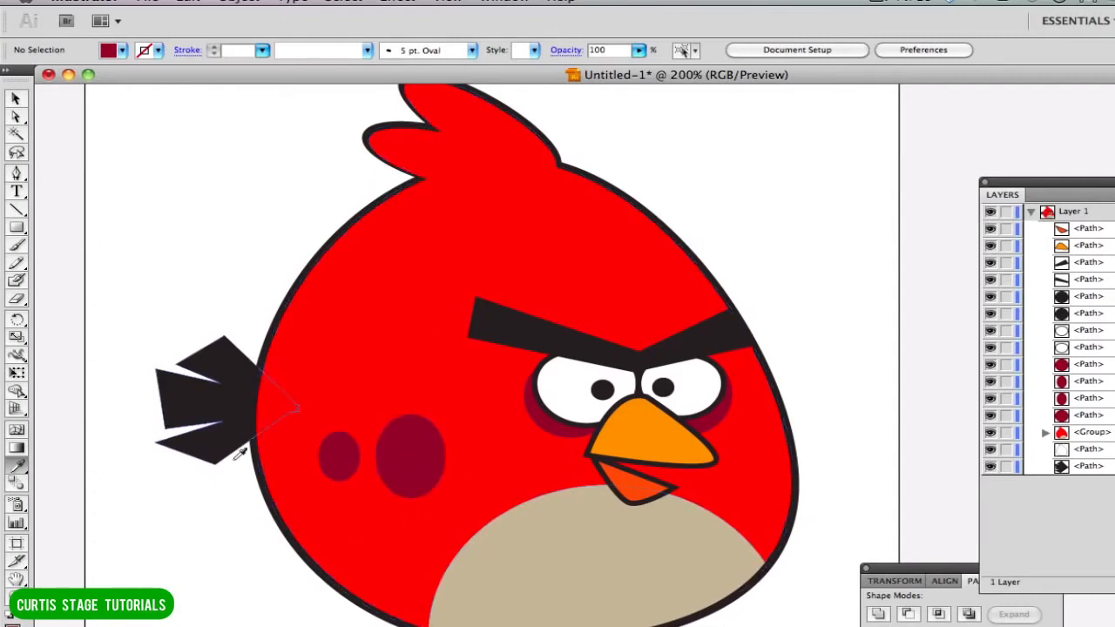
Draw a closed dark red Pen shape about 0.75 in wide along the body's left outline, with a middle anchor on its straight inner edge.
click(16, 173)
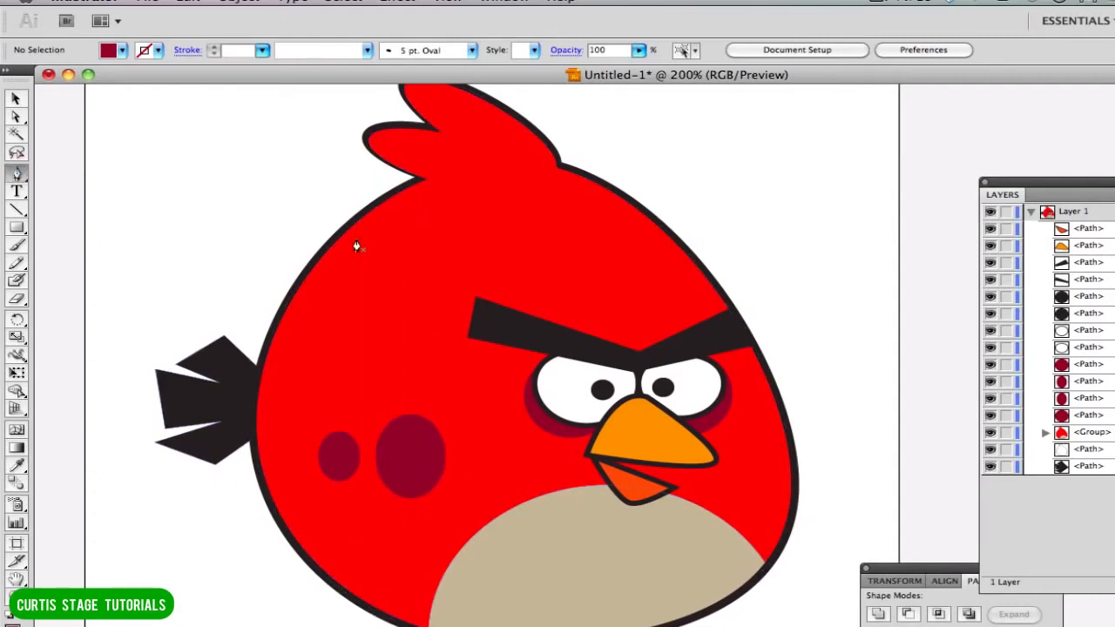
click(293, 534)
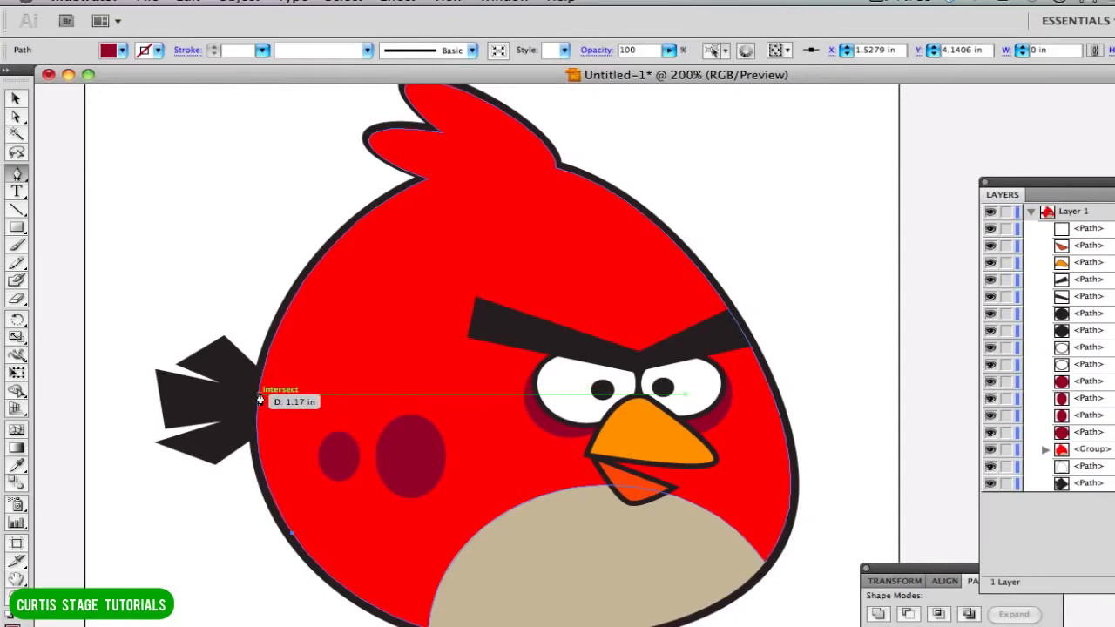
drag(258, 397, 270, 306)
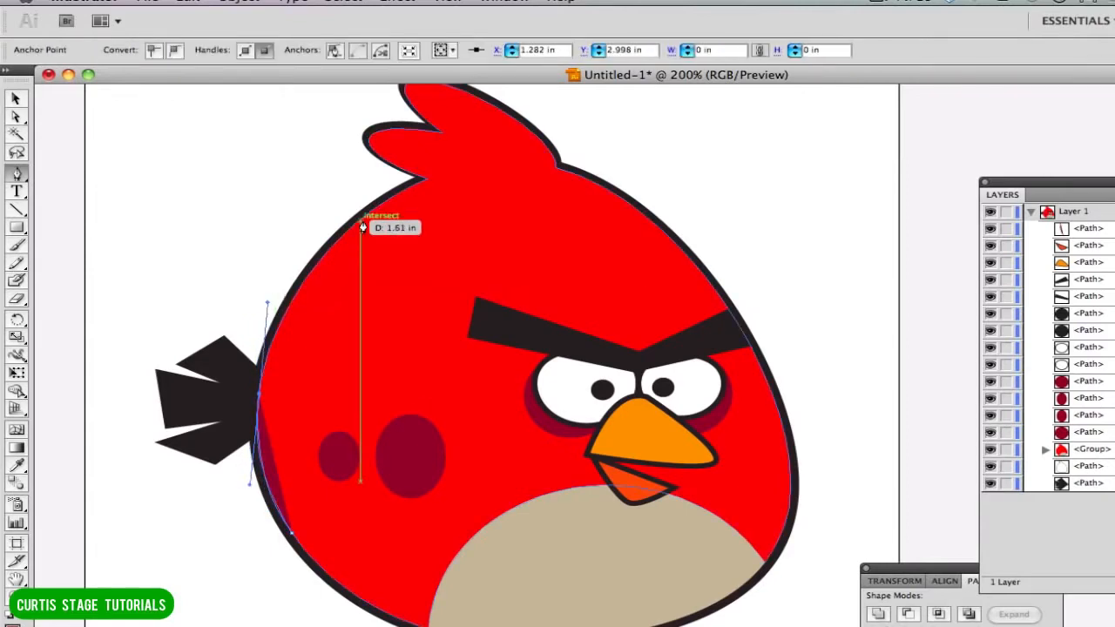
click(362, 225)
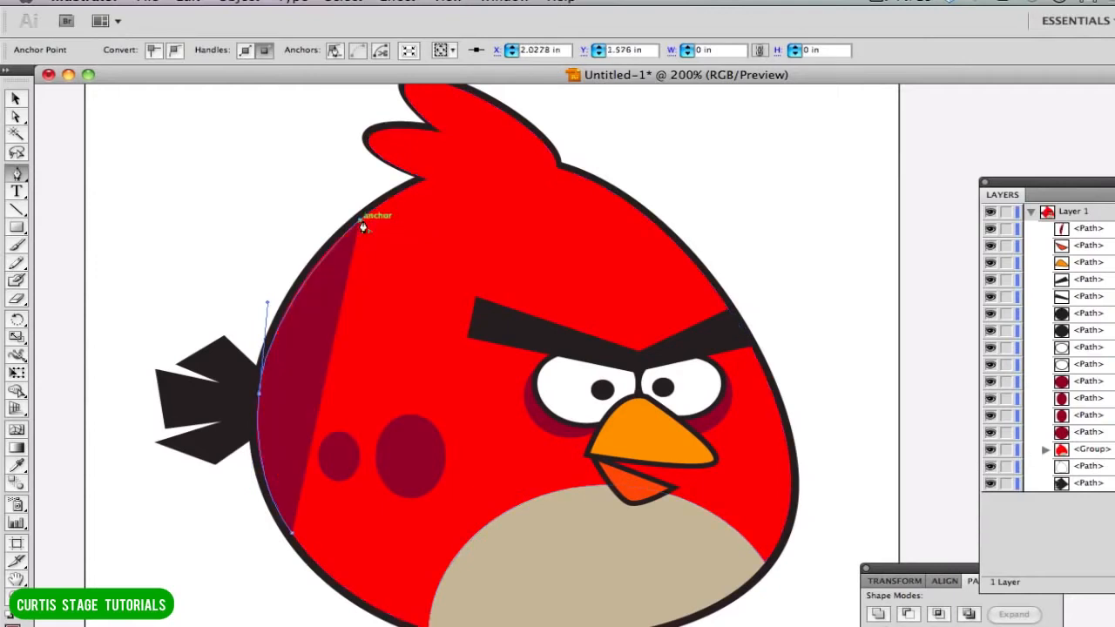
click(323, 390)
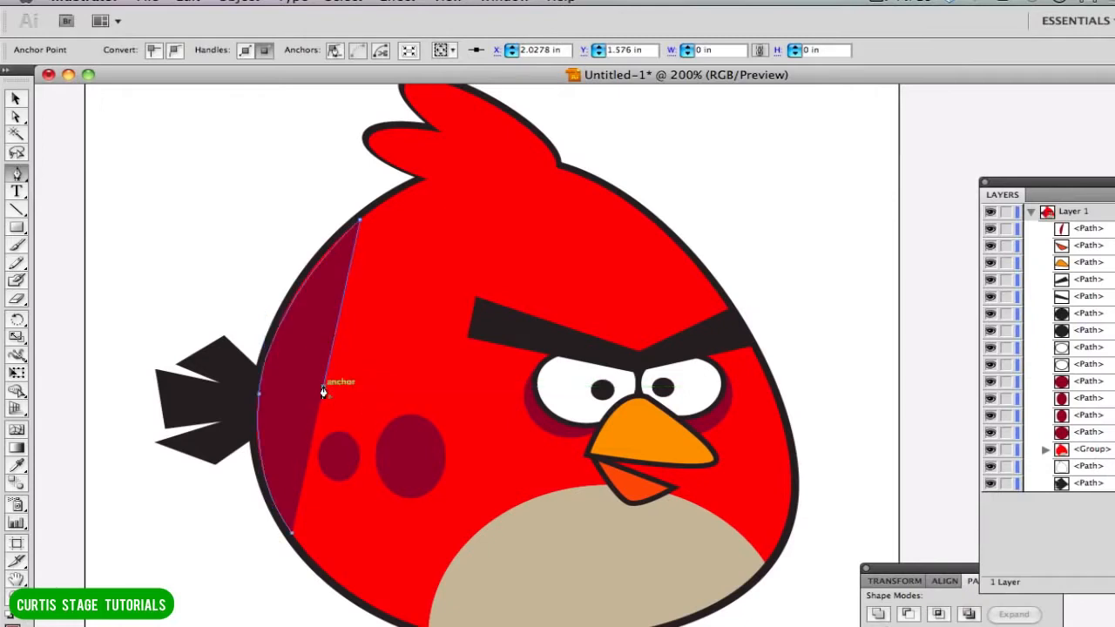
click(292, 538)
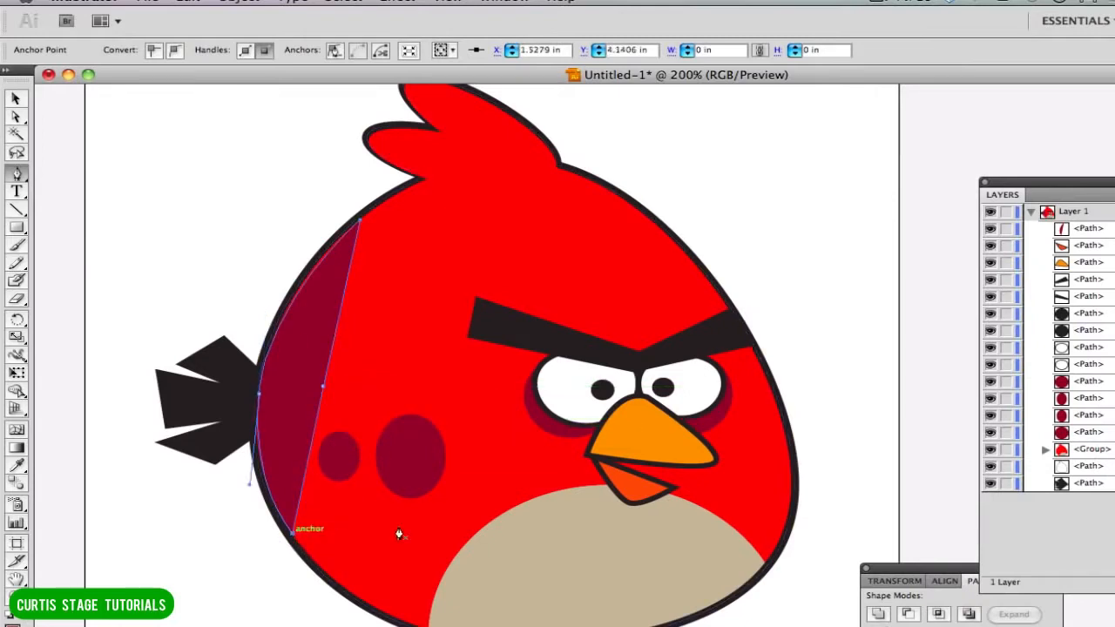
Move the middle anchor of the shading's inner edge toward the body's left outline to make the shape narrower, and deselect it.
click(16, 117)
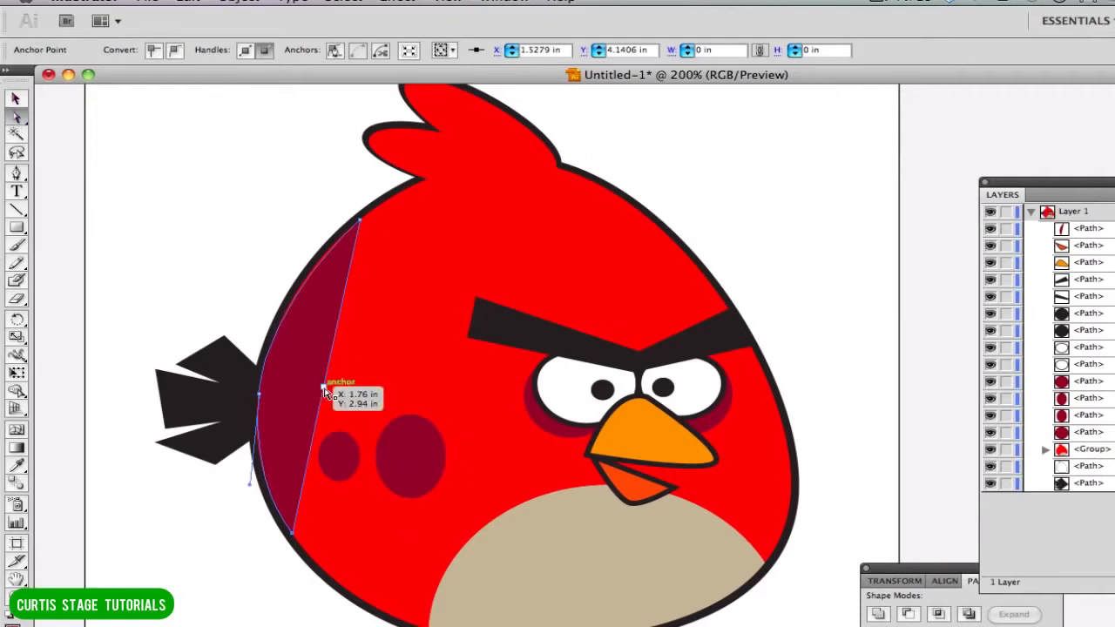
drag(323, 390, 288, 388)
click(214, 279)
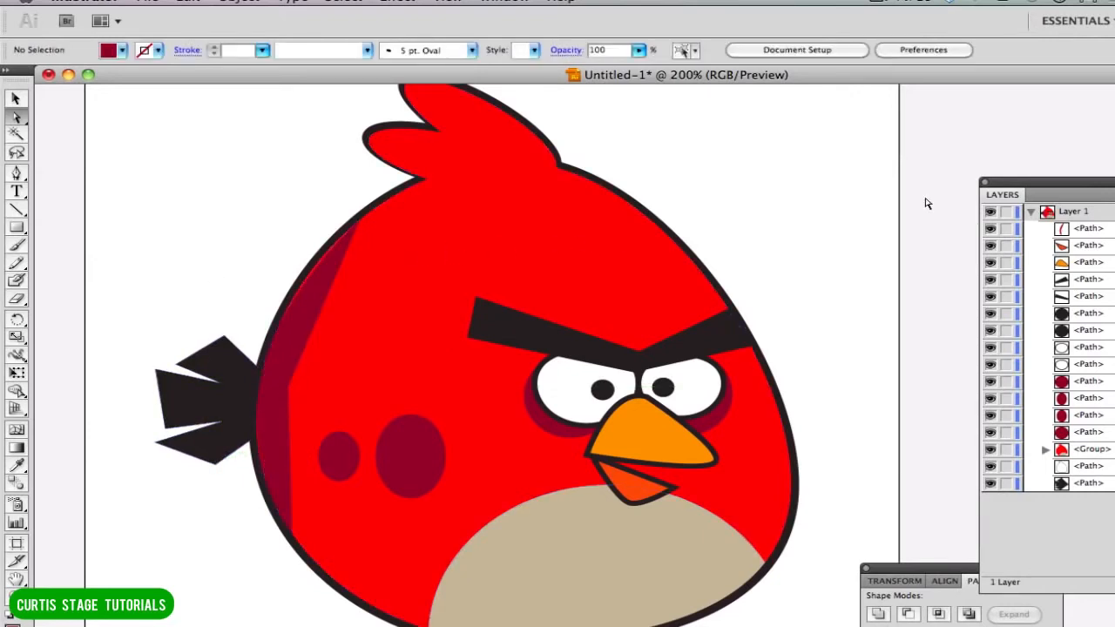
Place the shading's upper anchor at about X 2.01 in and lengthen the outer anchor's upper handle to follow the body outline.
click(319, 313)
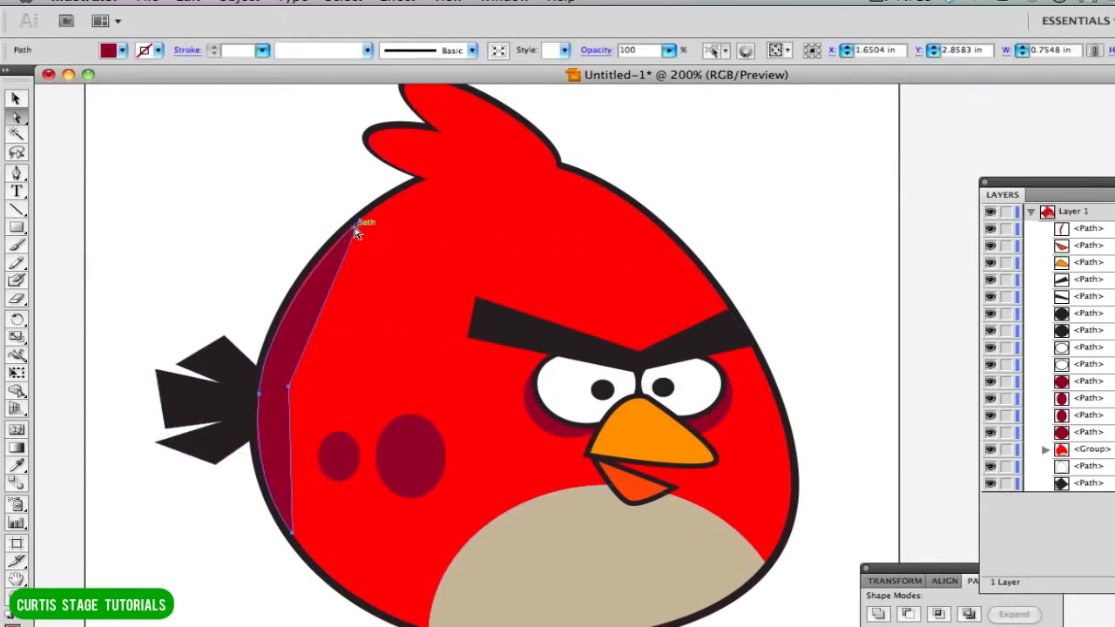
key(super+equal)
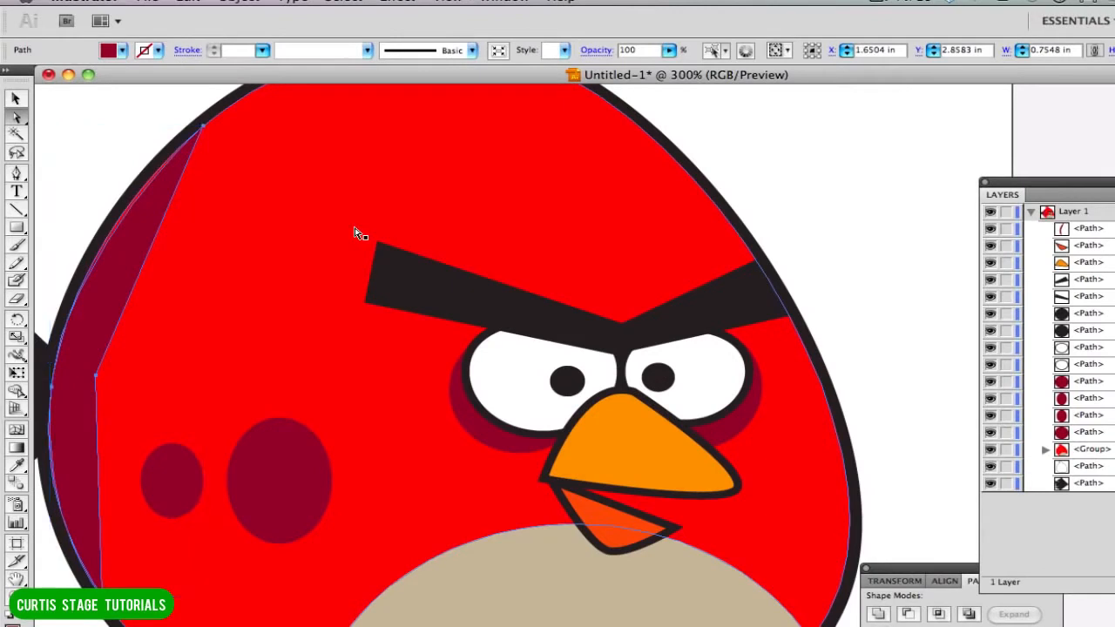
drag(266, 302, 495, 426)
drag(440, 268, 449, 267)
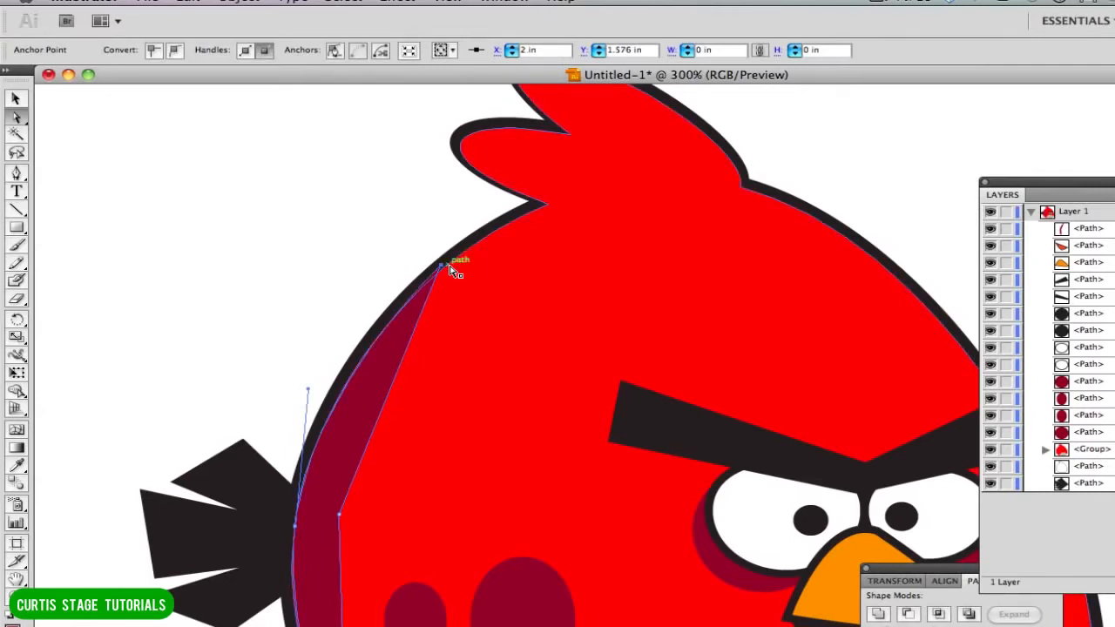
key(Right)
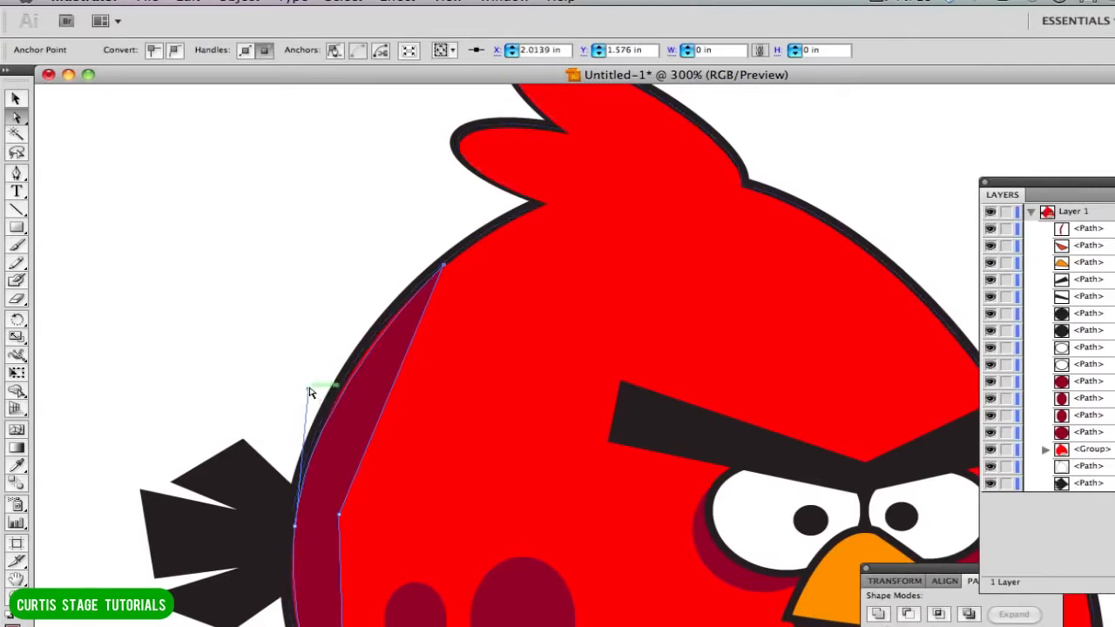
drag(309, 389, 311, 368)
click(268, 293)
scroll(204, 219, down, 5)
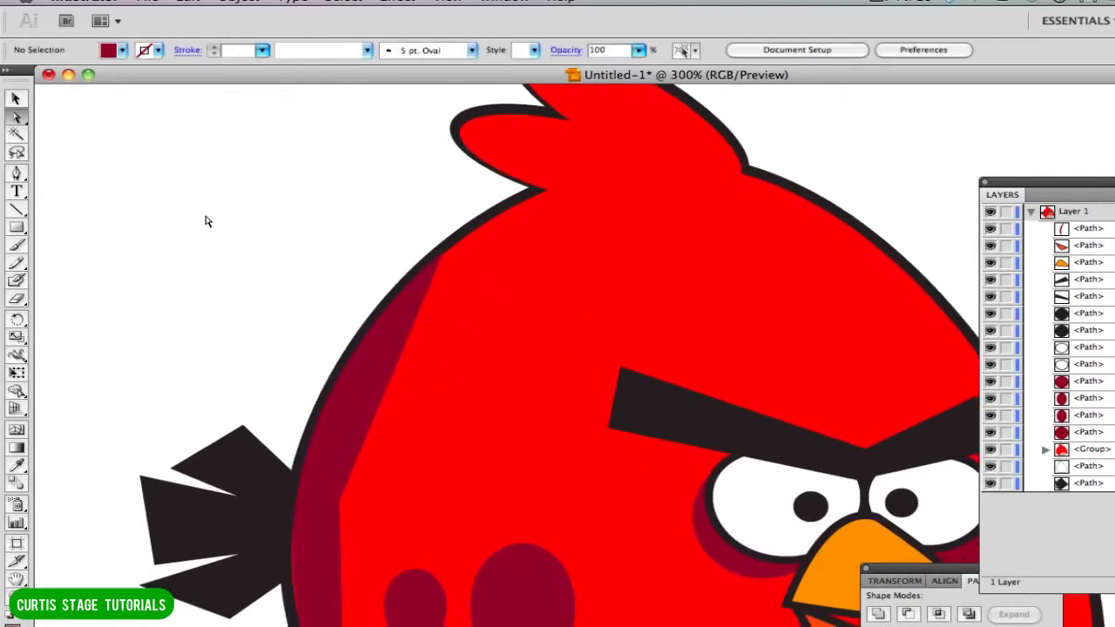
Convert the middle anchor on the shading's inner edge to a smooth point with handles that follow the body's curve.
click(314, 361)
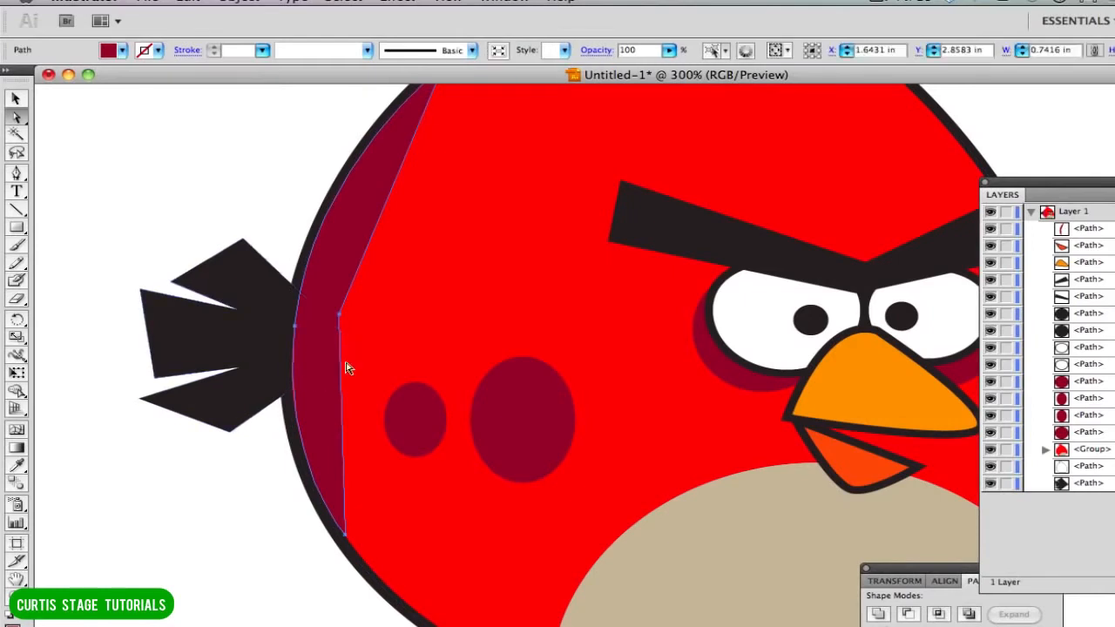
click(341, 316)
click(341, 316)
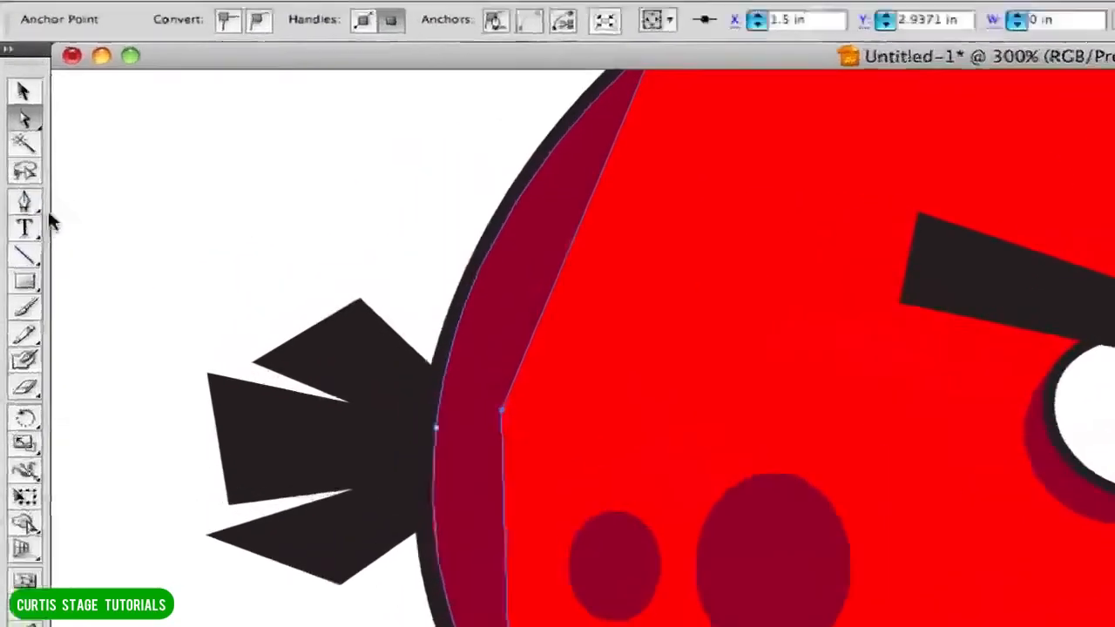
click(37, 203)
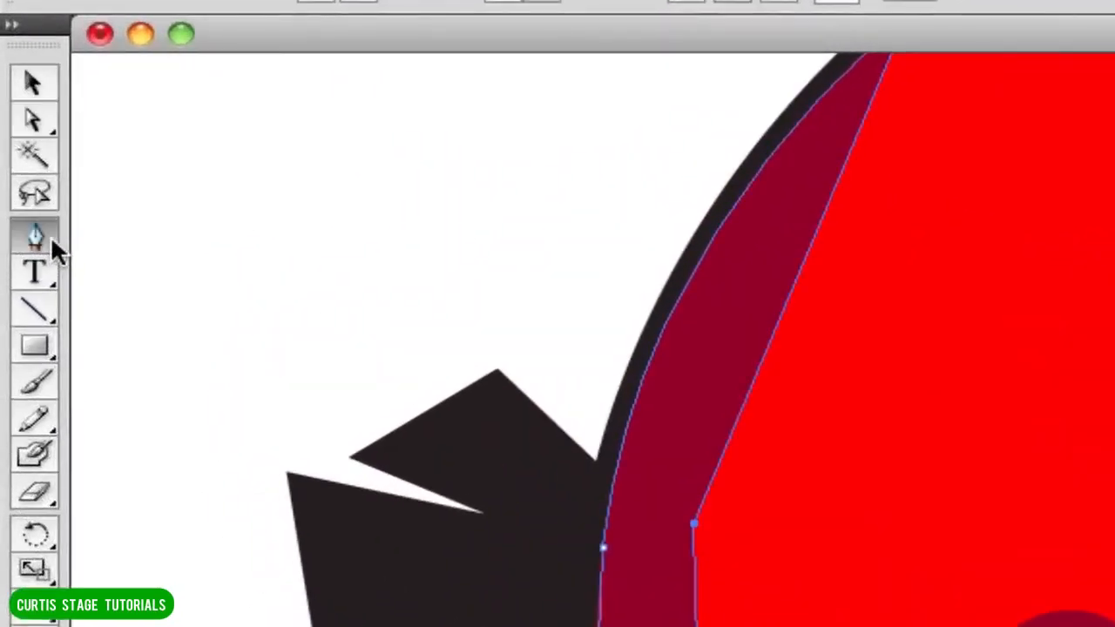
drag(50, 235, 160, 352)
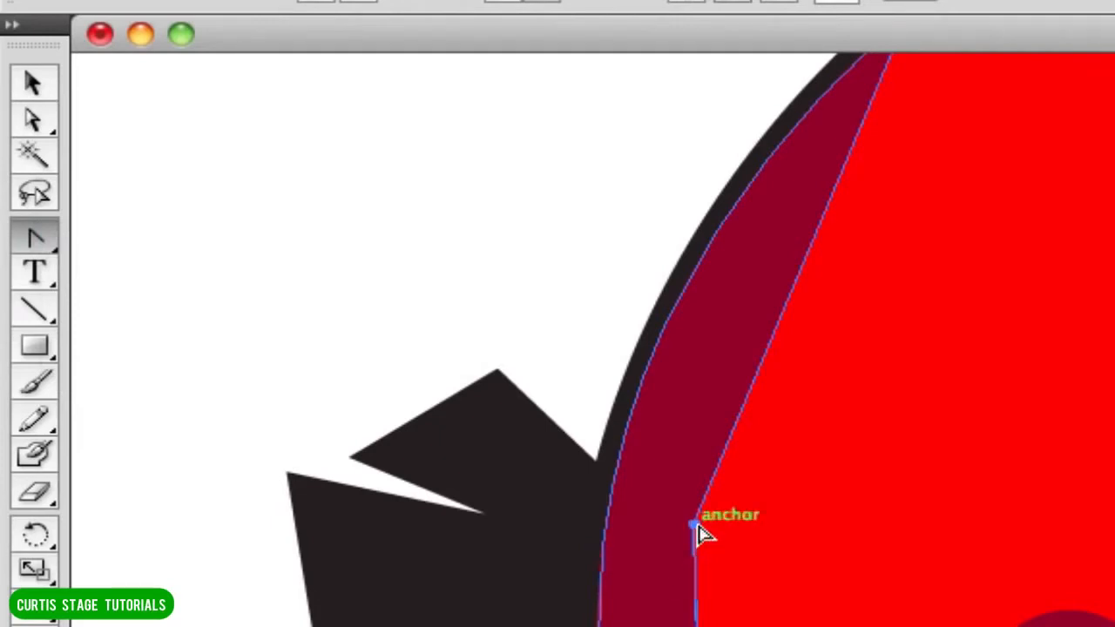
drag(694, 526, 649, 626)
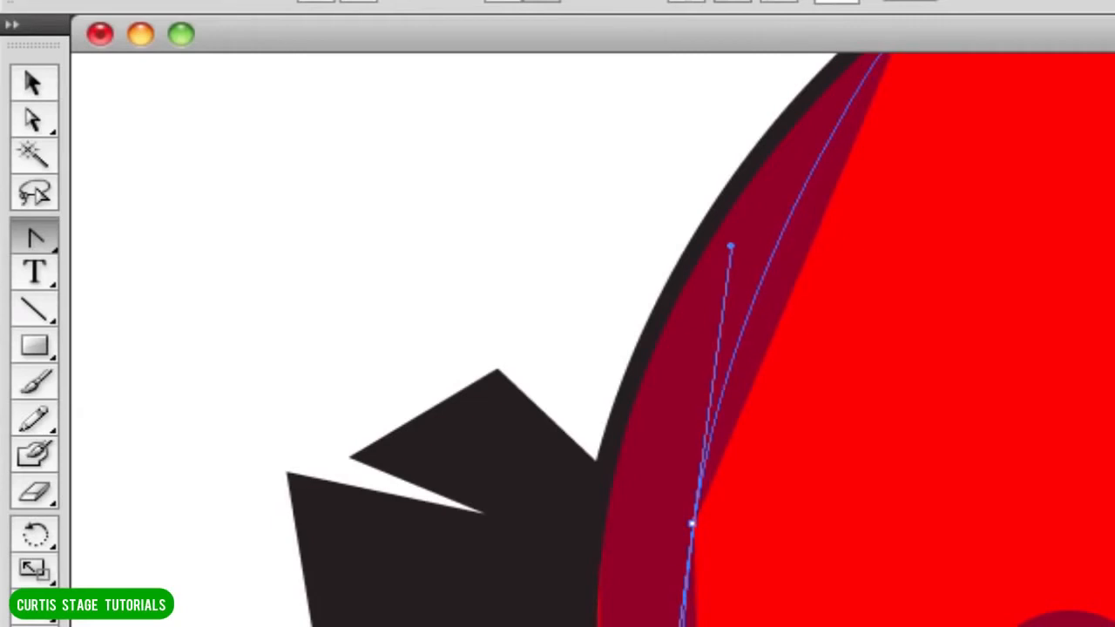
drag(730, 246, 579, 626)
scroll(580, 626, down, 2)
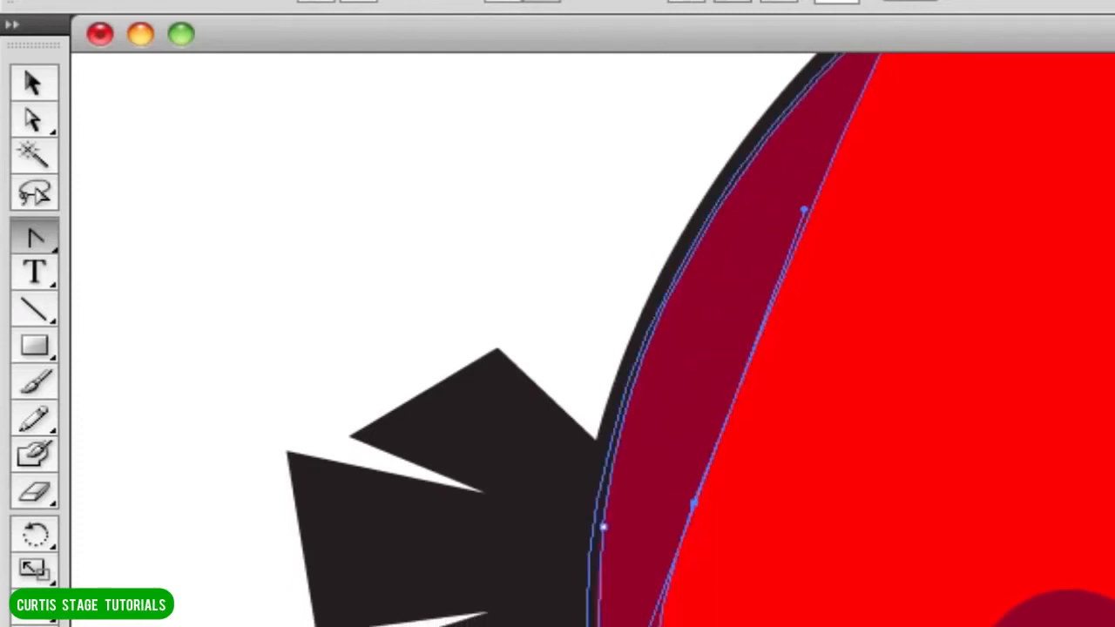
scroll(662, 558, up, 3)
click(492, 313)
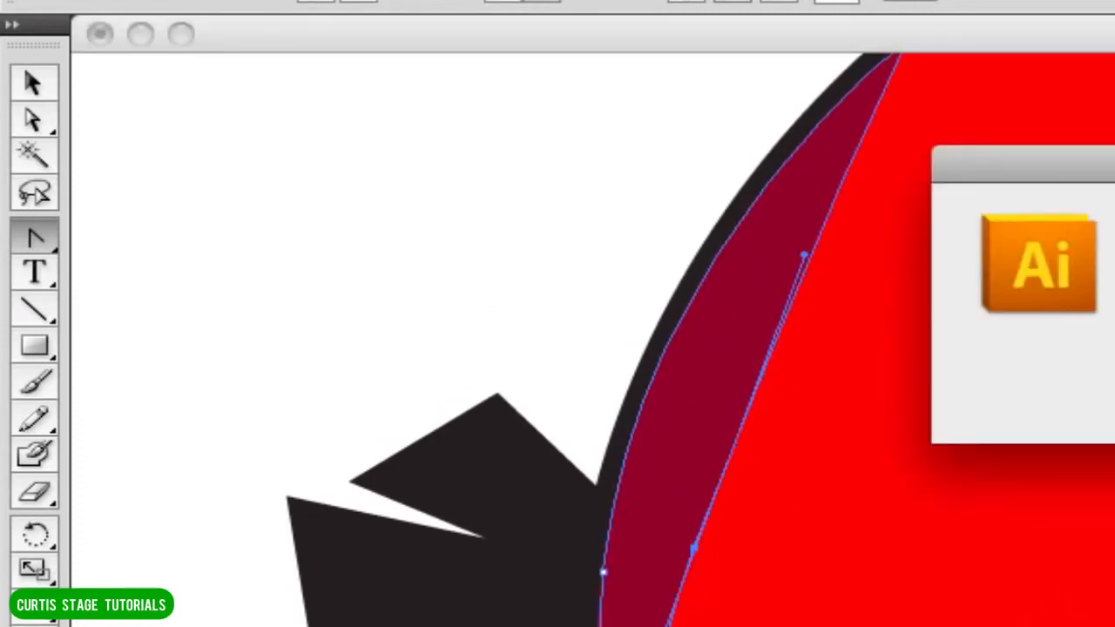
key(Return)
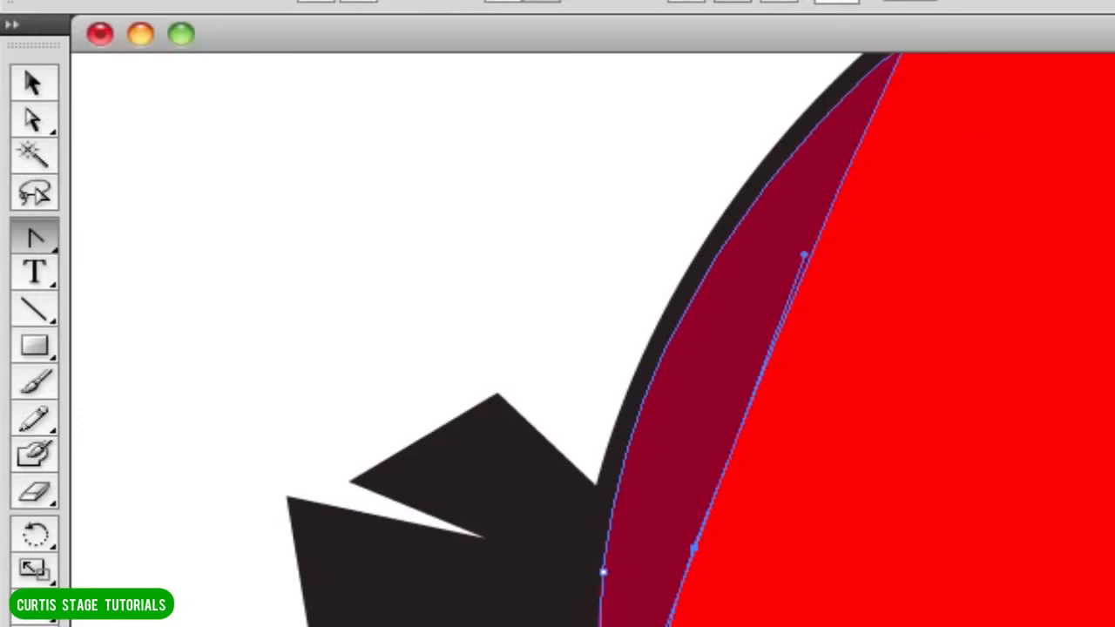
click(335, 147)
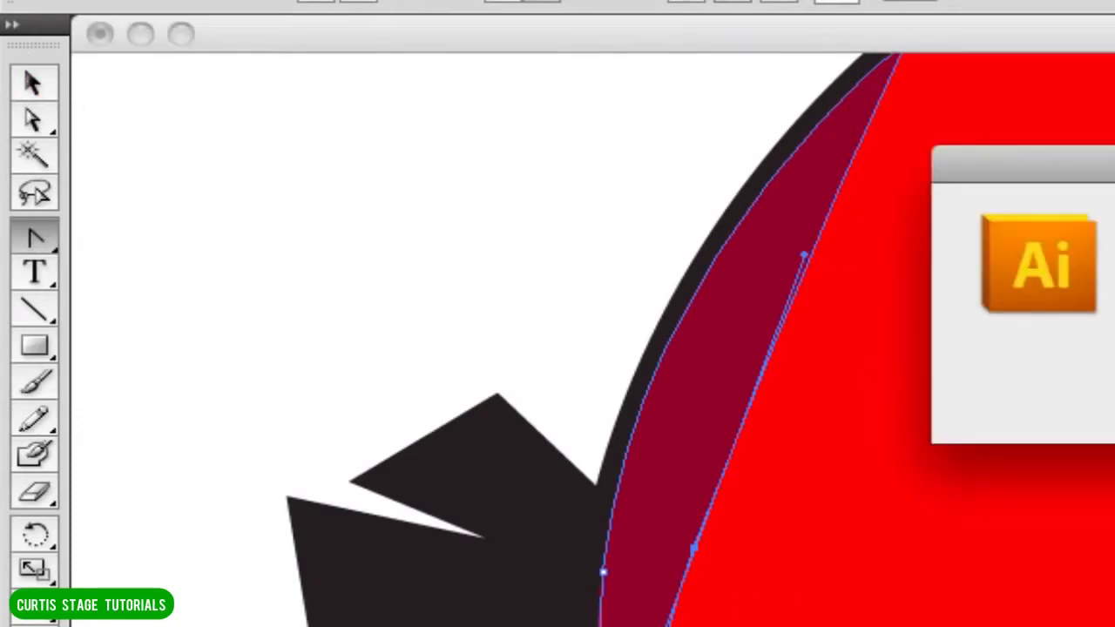
key(Return)
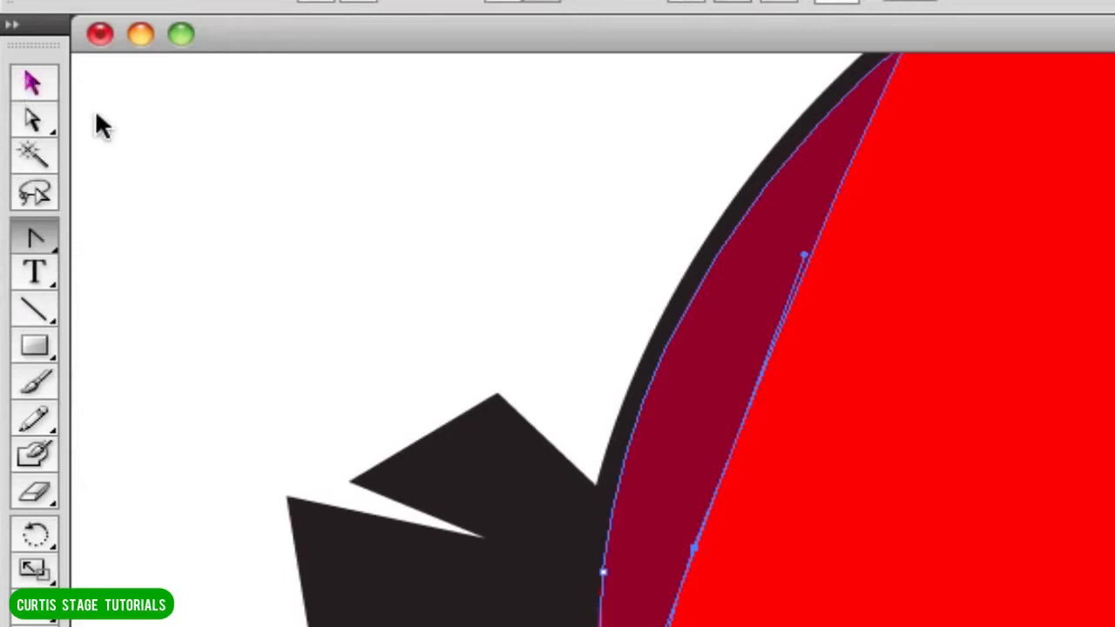
Move the smoothed inner anchor straight up along the shading to round its inner edge, and deselect the shape.
click(37, 120)
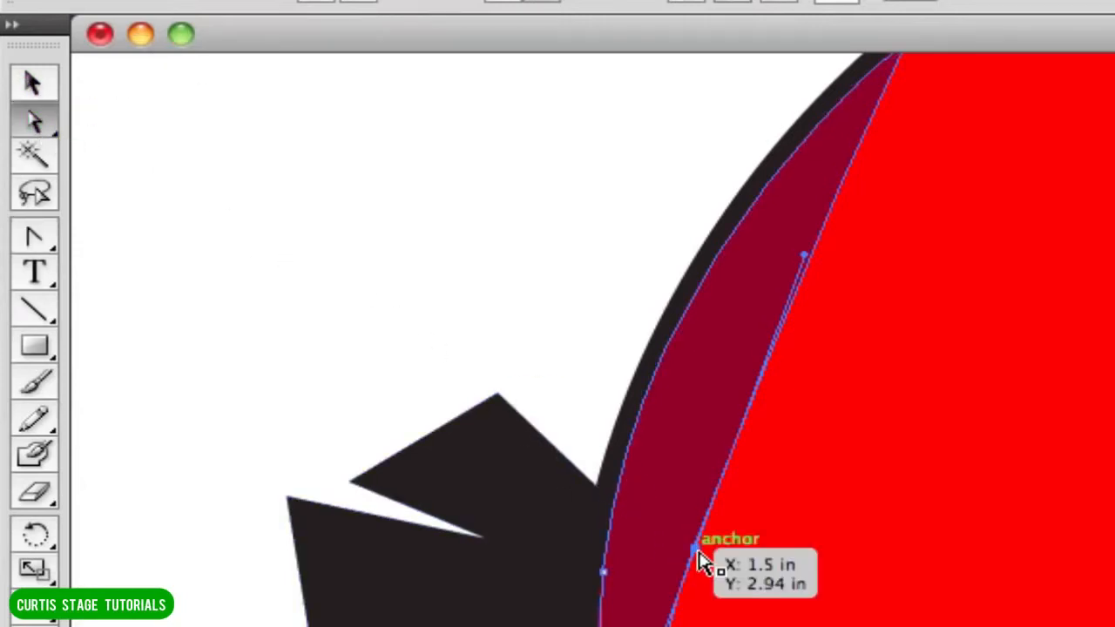
drag(694, 548, 693, 471)
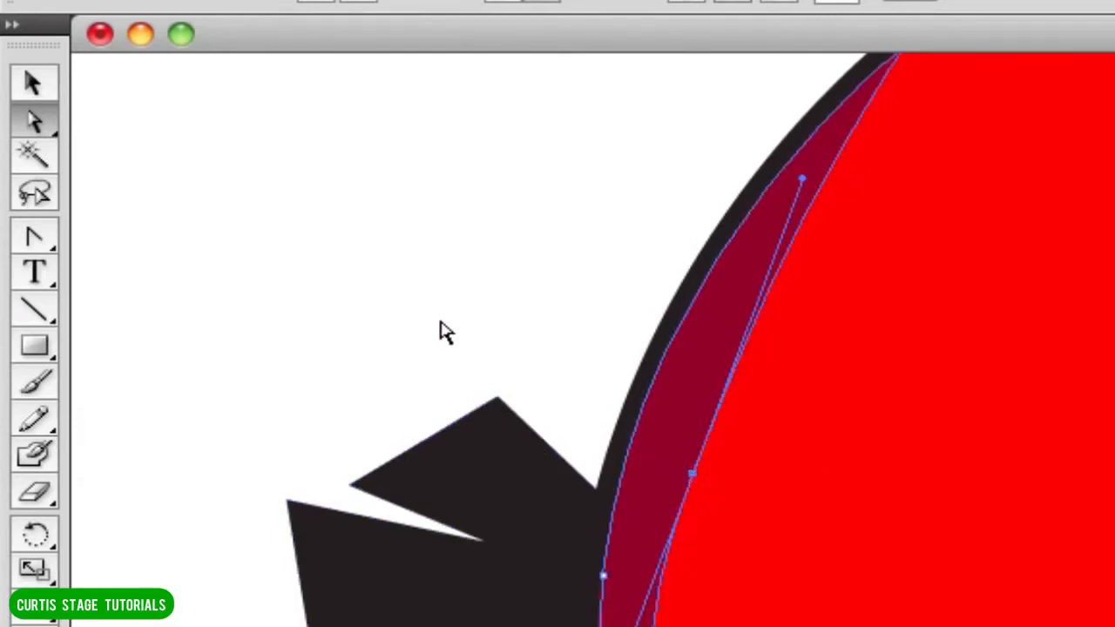
click(473, 287)
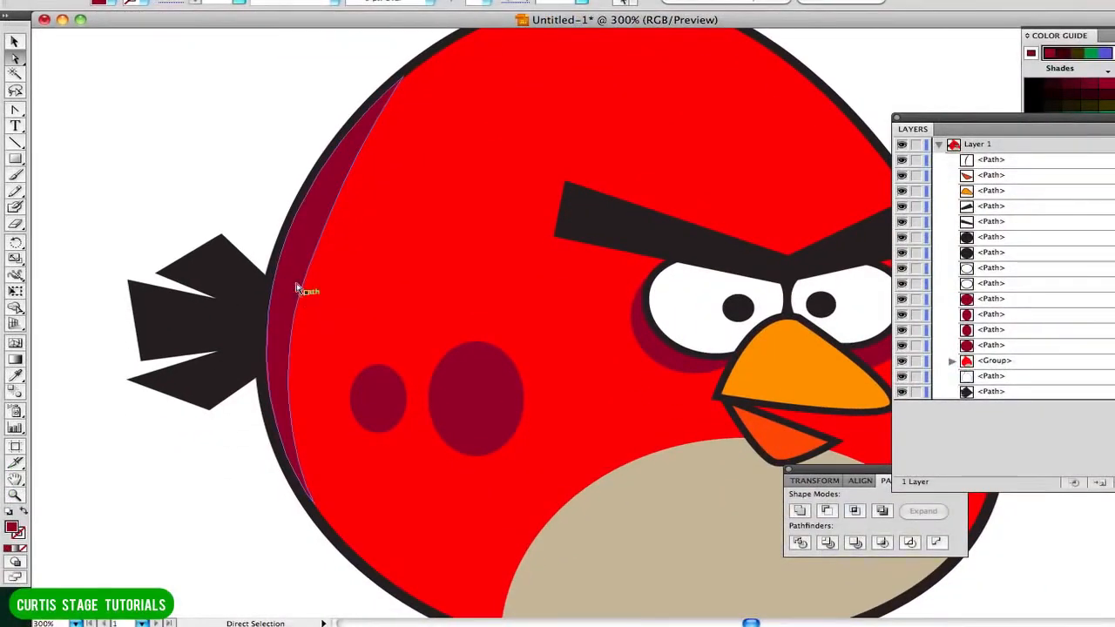
Tear off the Pen tool group as a floating palette and place it beside the bird's head feathers.
scroll(209, 155, down, 5)
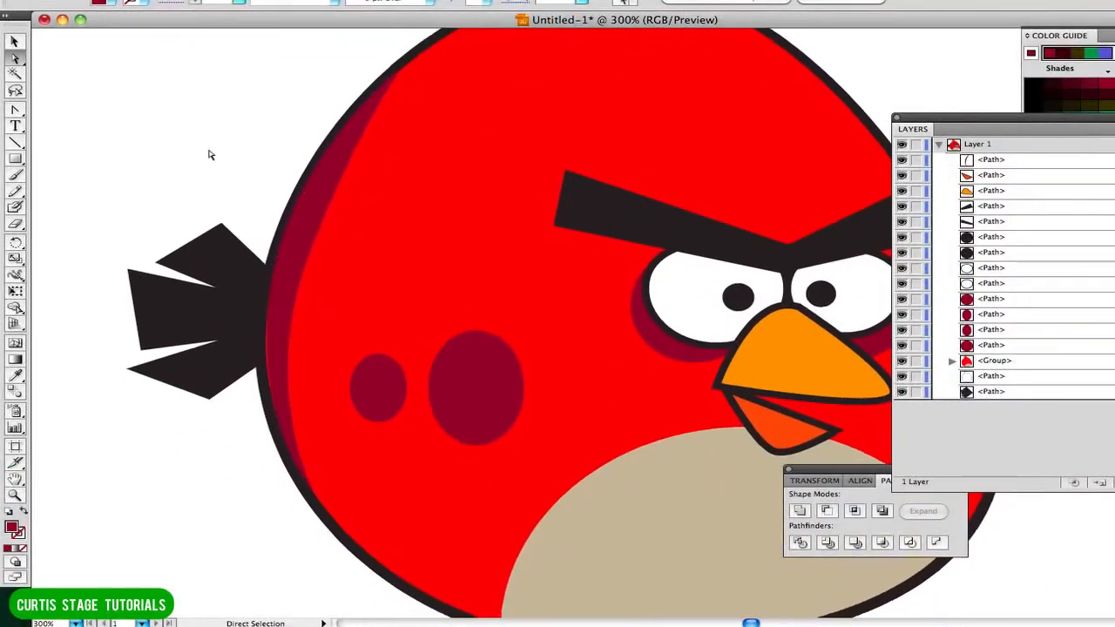
click(672, 494)
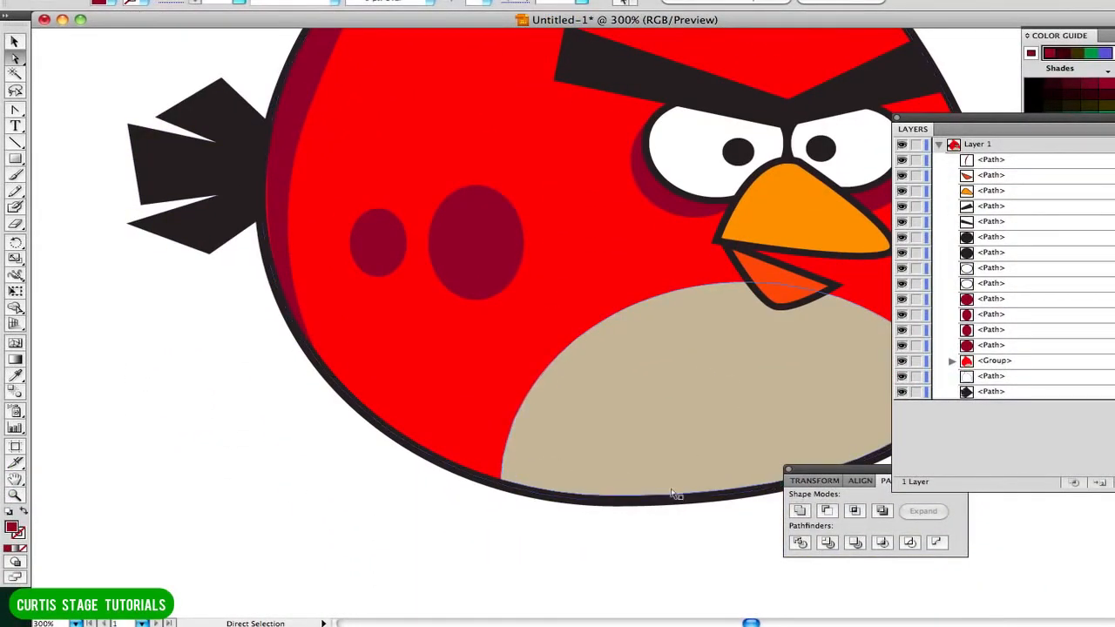
scroll(570, 361, up, 7)
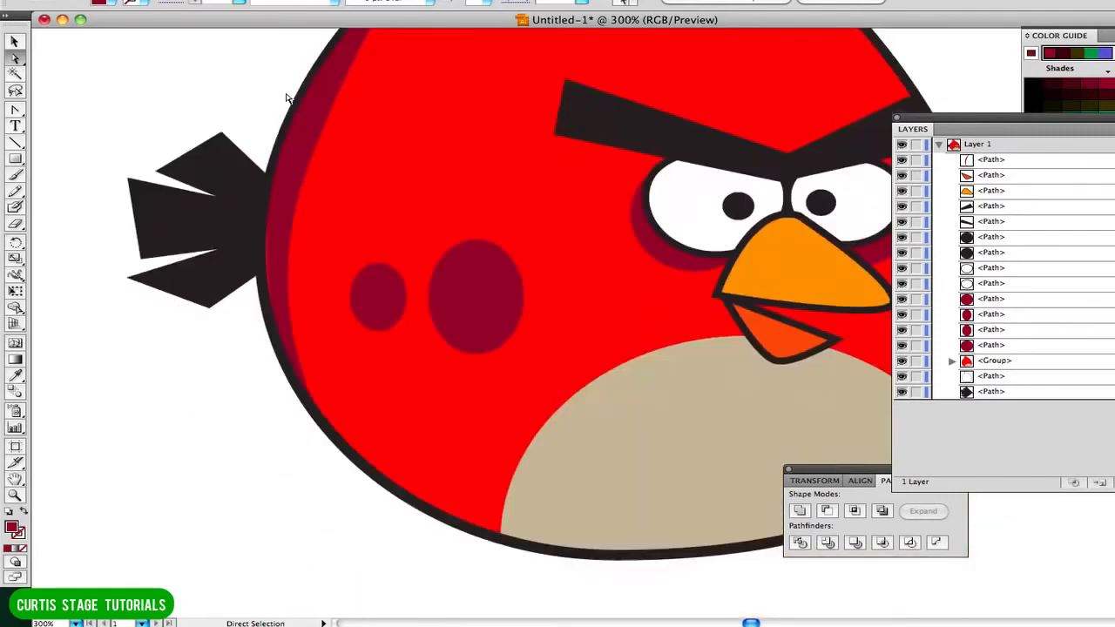
scroll(288, 99, up, 4)
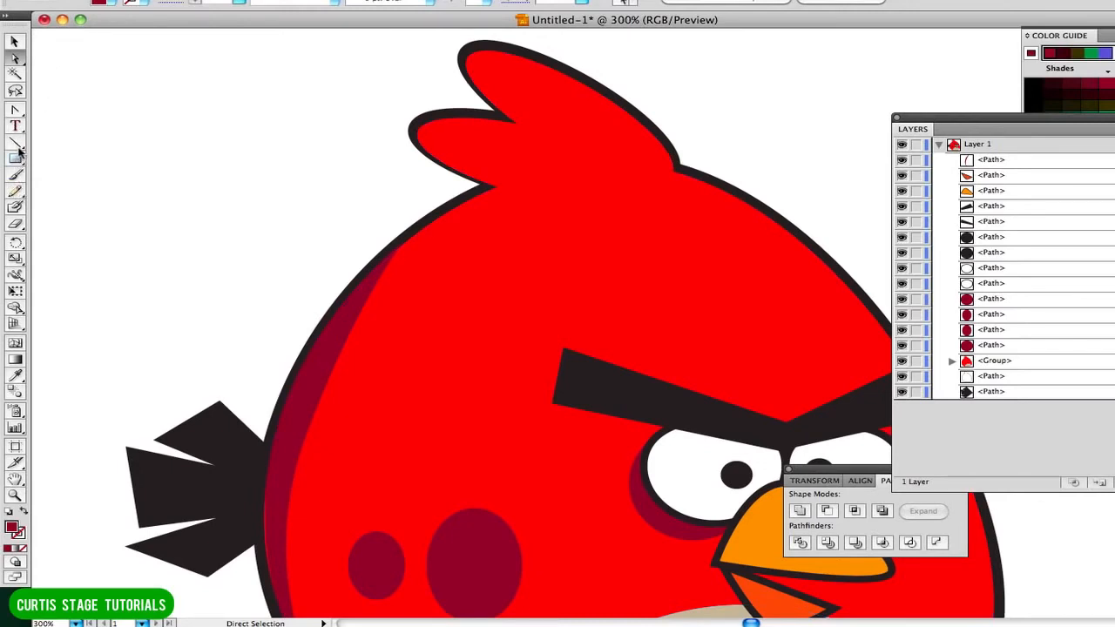
click(13, 113)
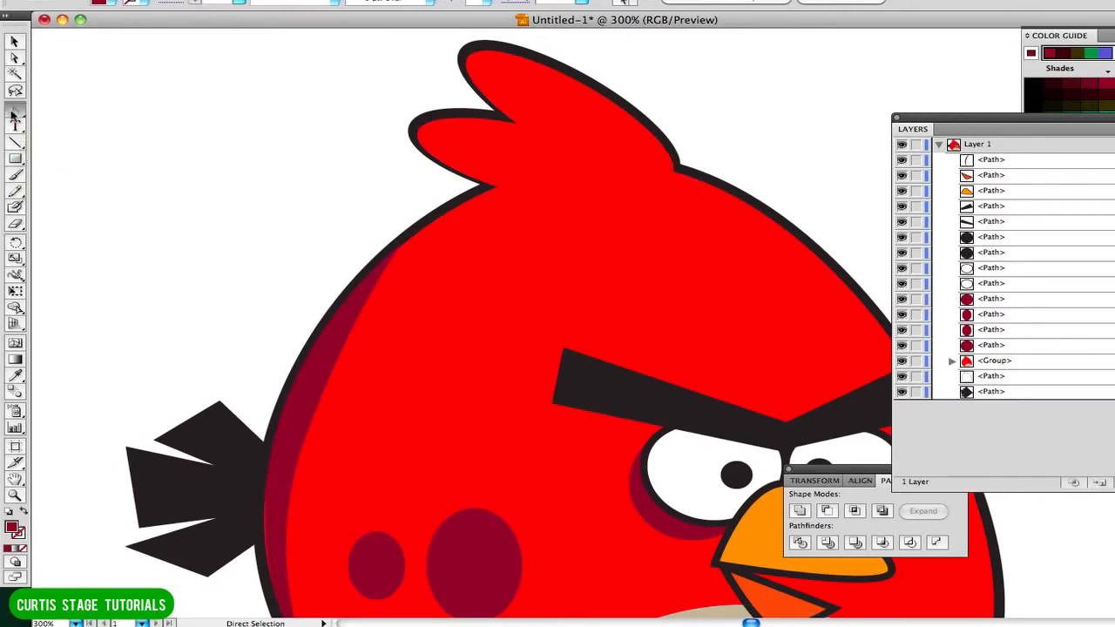
drag(13, 112, 204, 142)
drag(79, 111, 179, 106)
click(129, 106)
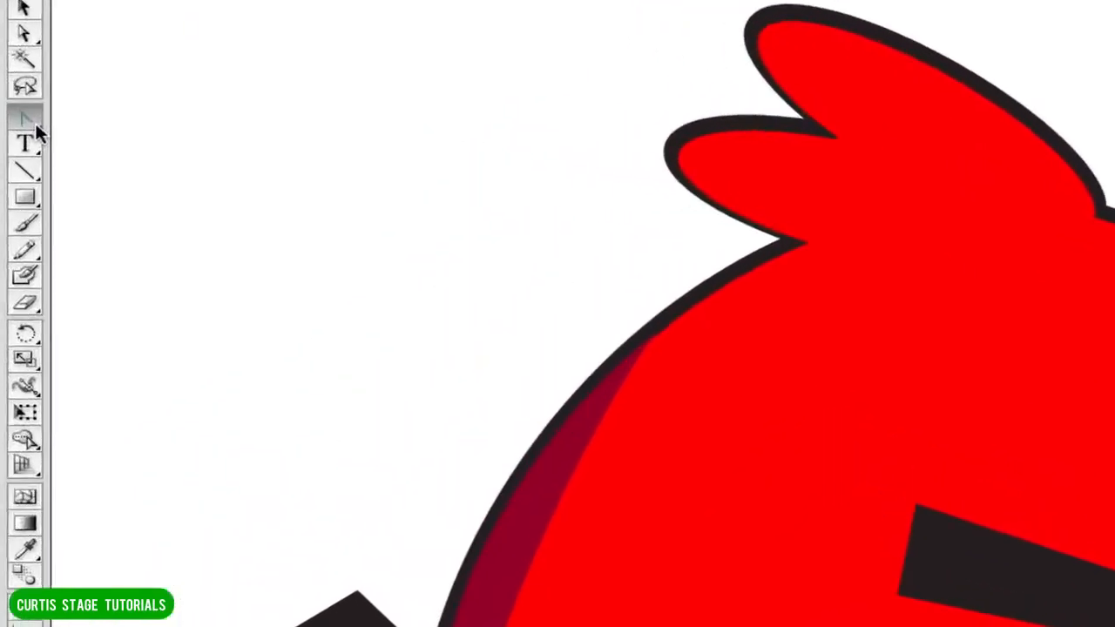
drag(22, 114, 219, 140)
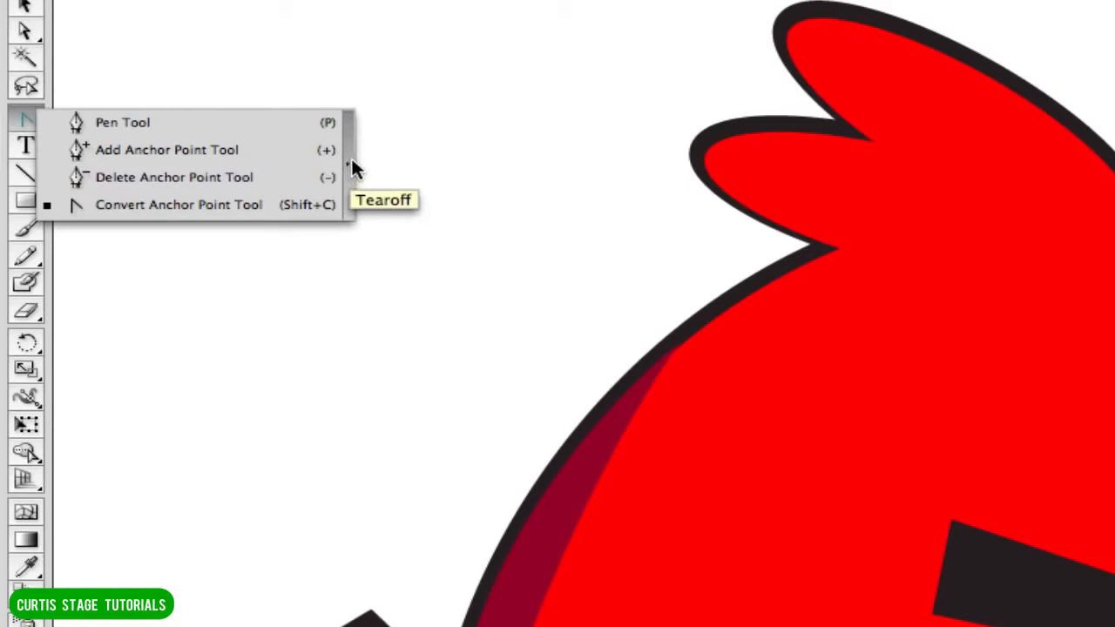
drag(352, 161, 351, 166)
drag(122, 110, 543, 231)
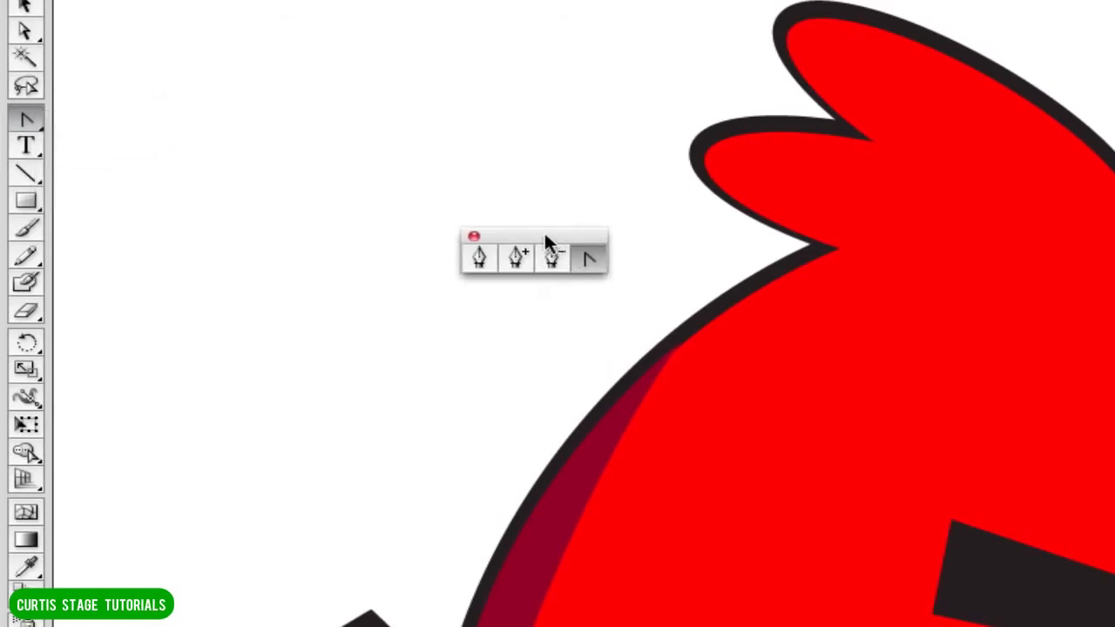
Draw a closed dark red shading shape with the Pen tool inside the lower head feather, starting from its notch and rounding the tip.
click(481, 256)
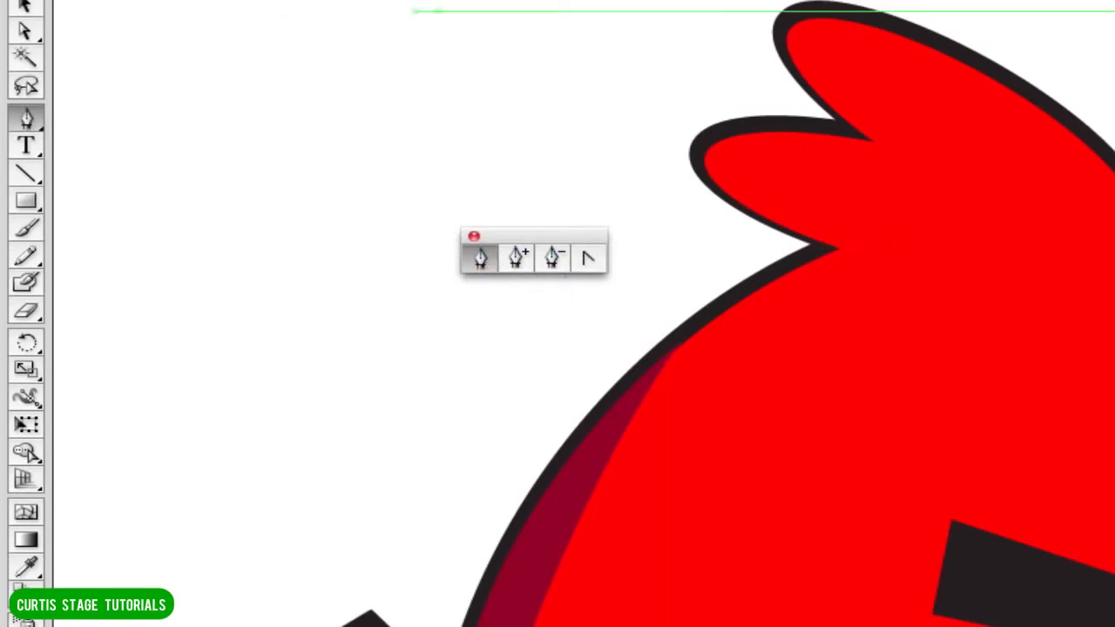
click(843, 251)
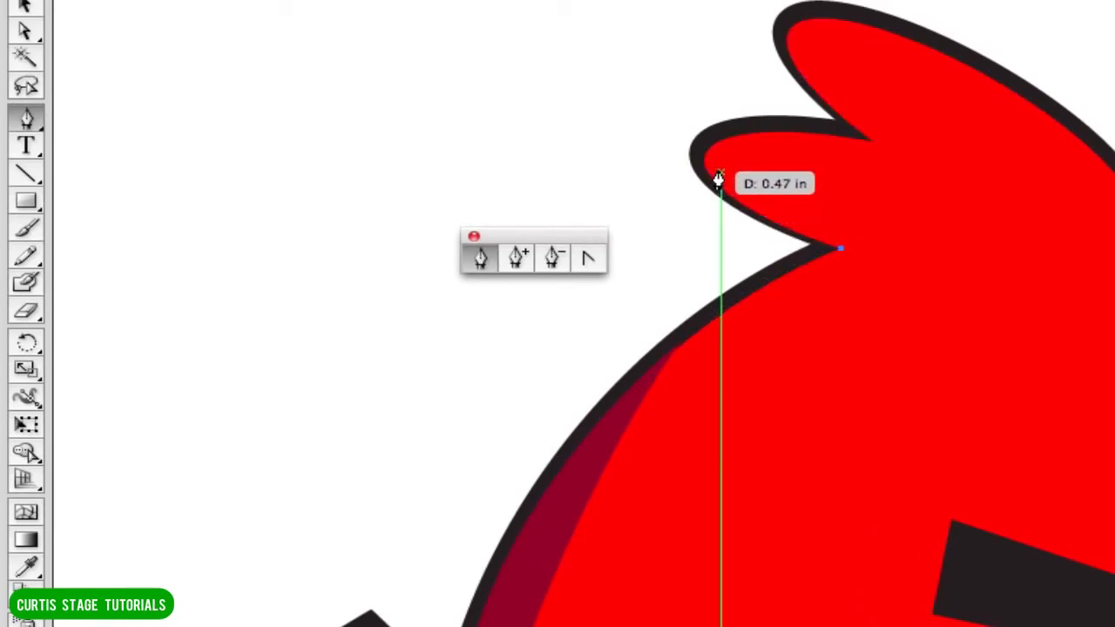
drag(703, 162, 717, 129)
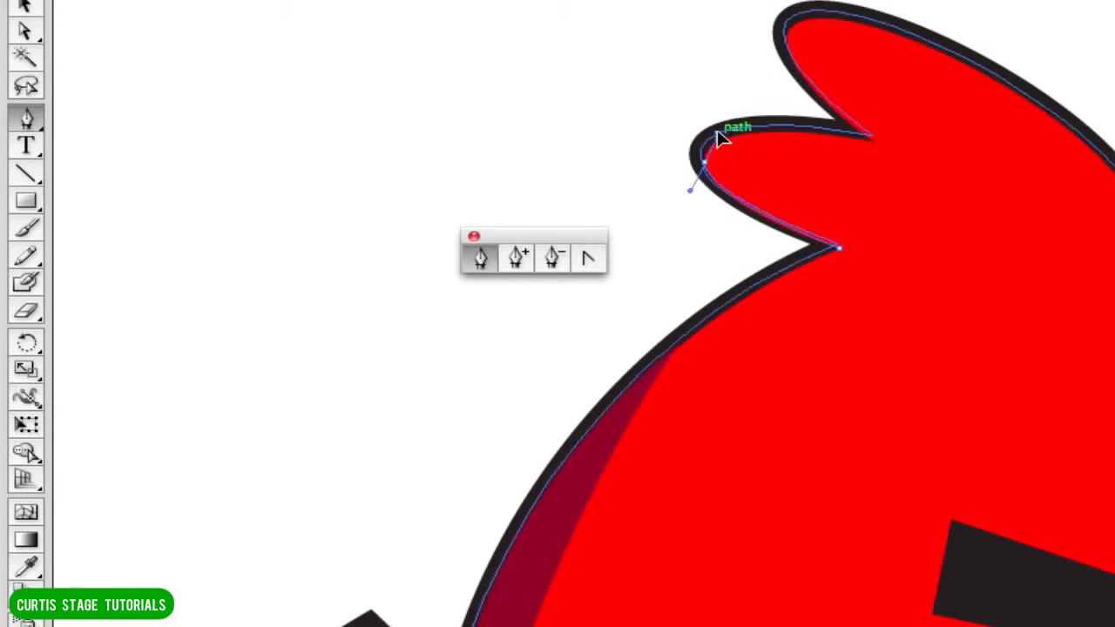
drag(717, 133, 897, 191)
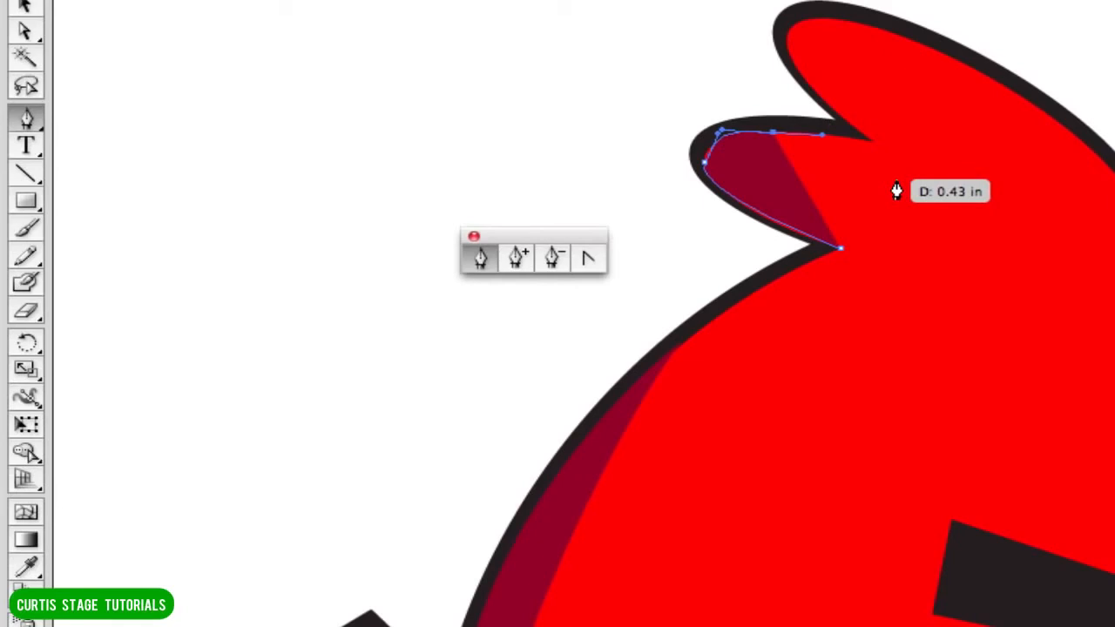
click(801, 178)
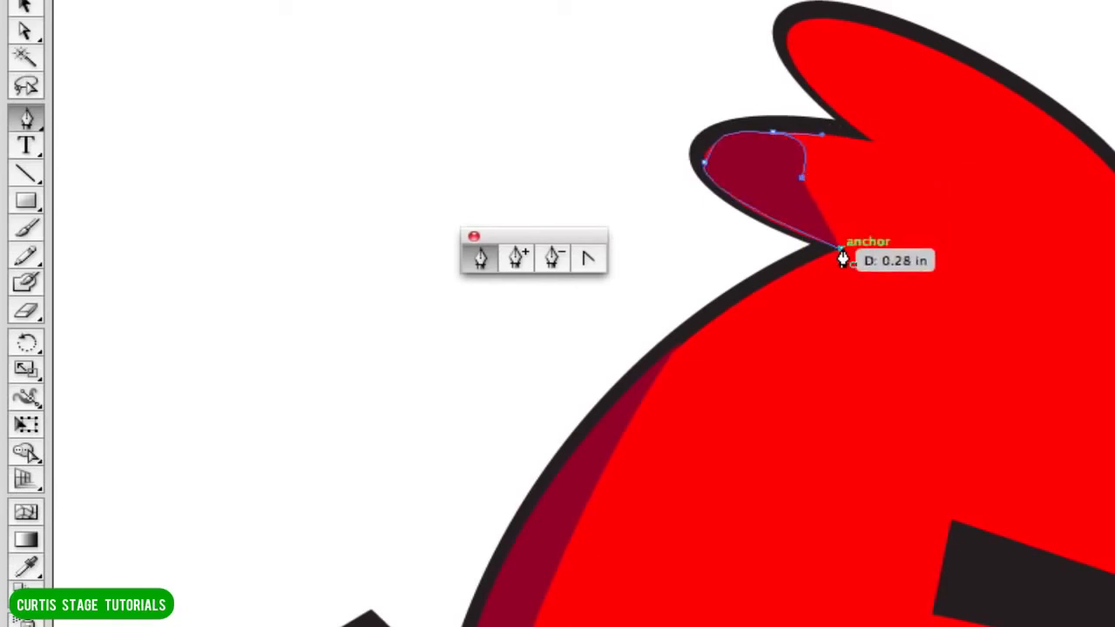
click(839, 249)
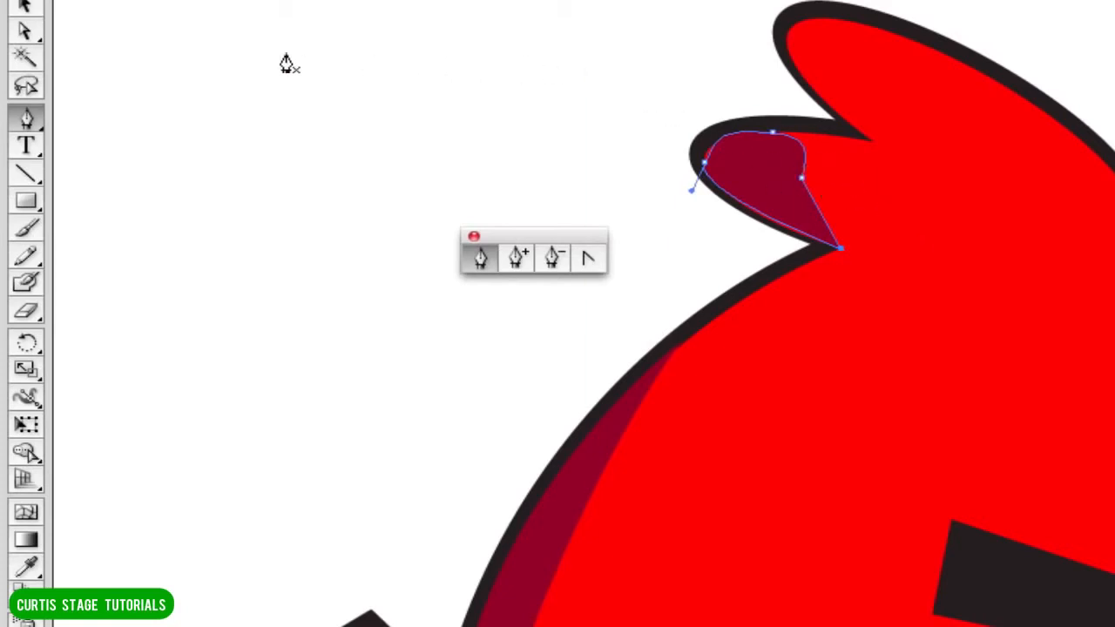
Move the inner-edge and upper anchors of the lower feather's shading slightly toward the feather tip, and deselect the shape.
click(27, 31)
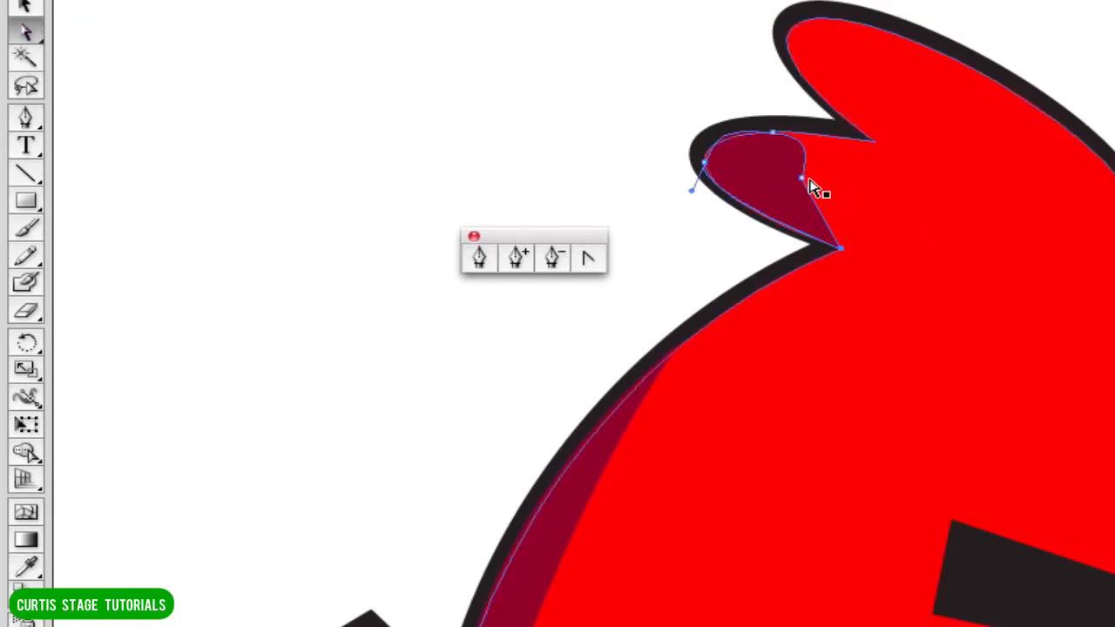
mouse_move(802, 179)
mouse_down()
mouse_move(769, 176)
mouse_move(792, 183)
mouse_move(791, 172)
mouse_up()
drag(774, 135, 760, 139)
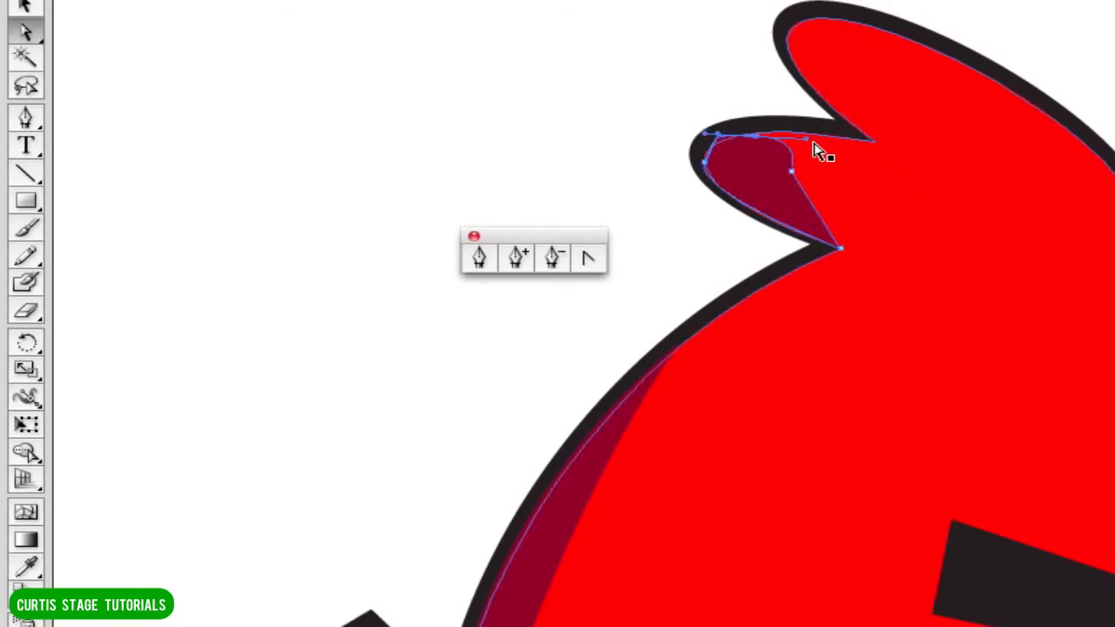
click(628, 102)
Nudge the whole lower feather shading outward against the black outline at the feather tip, and deselect it.
click(757, 173)
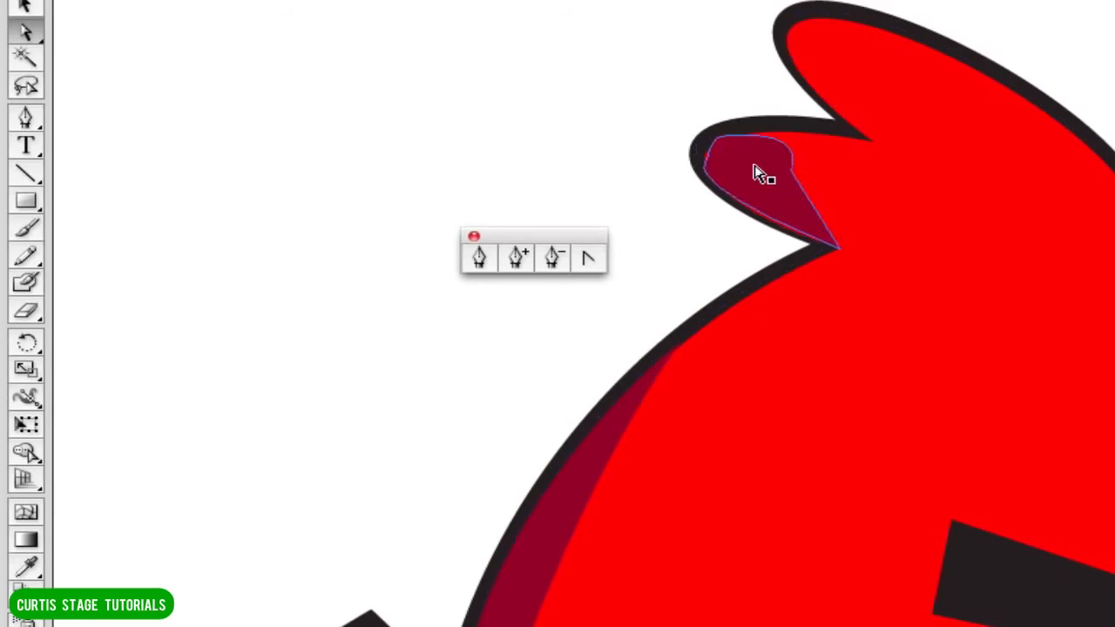
mouse_move(714, 154)
mouse_down()
mouse_move(710, 167)
mouse_move(702, 159)
mouse_up()
click(576, 122)
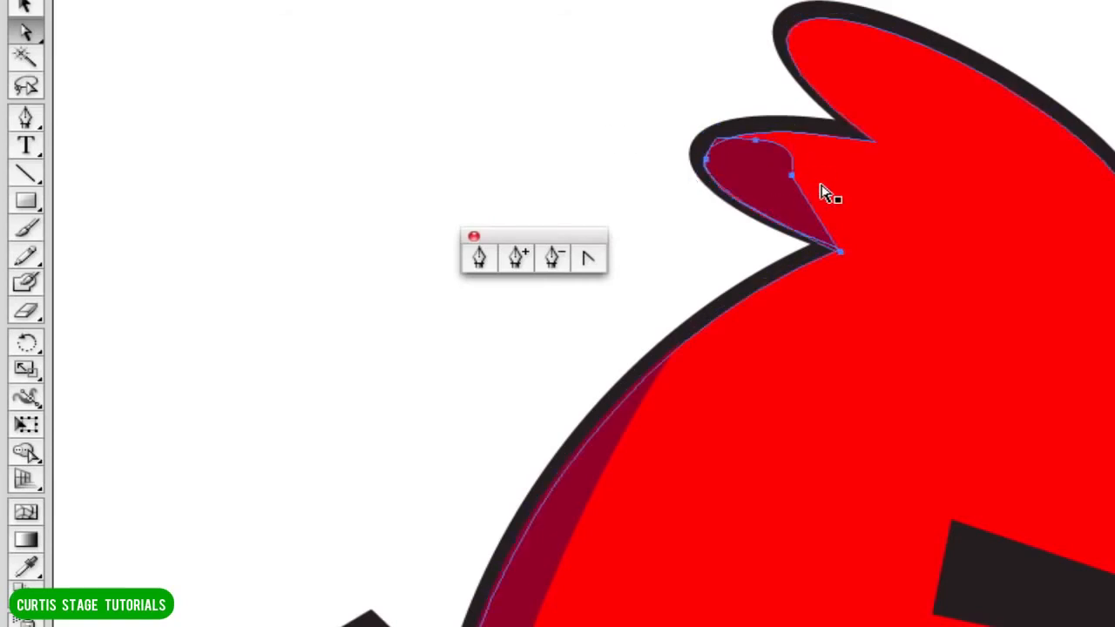
click(764, 189)
click(616, 179)
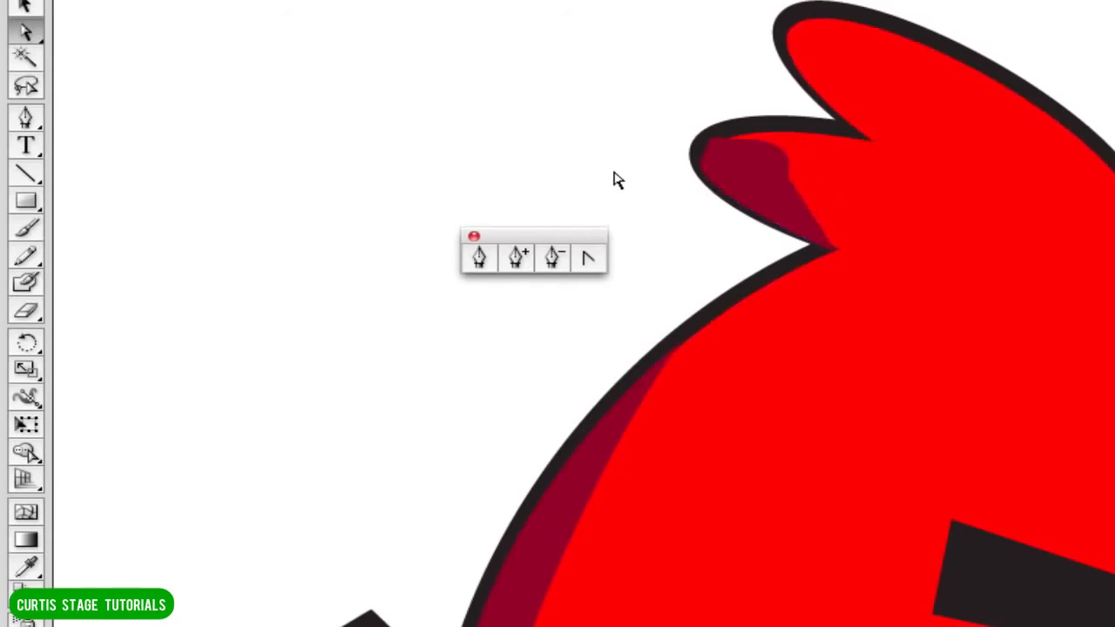
Convert the middle anchor on the shading's inner edge to a smooth point with handles along that edge.
click(776, 167)
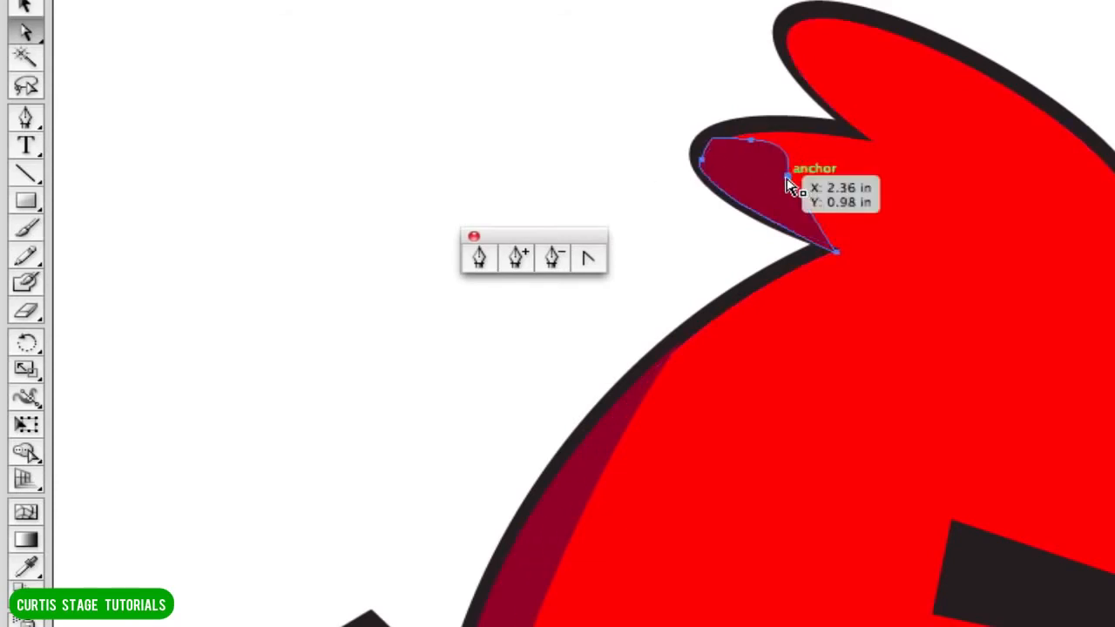
click(590, 258)
drag(788, 181, 808, 210)
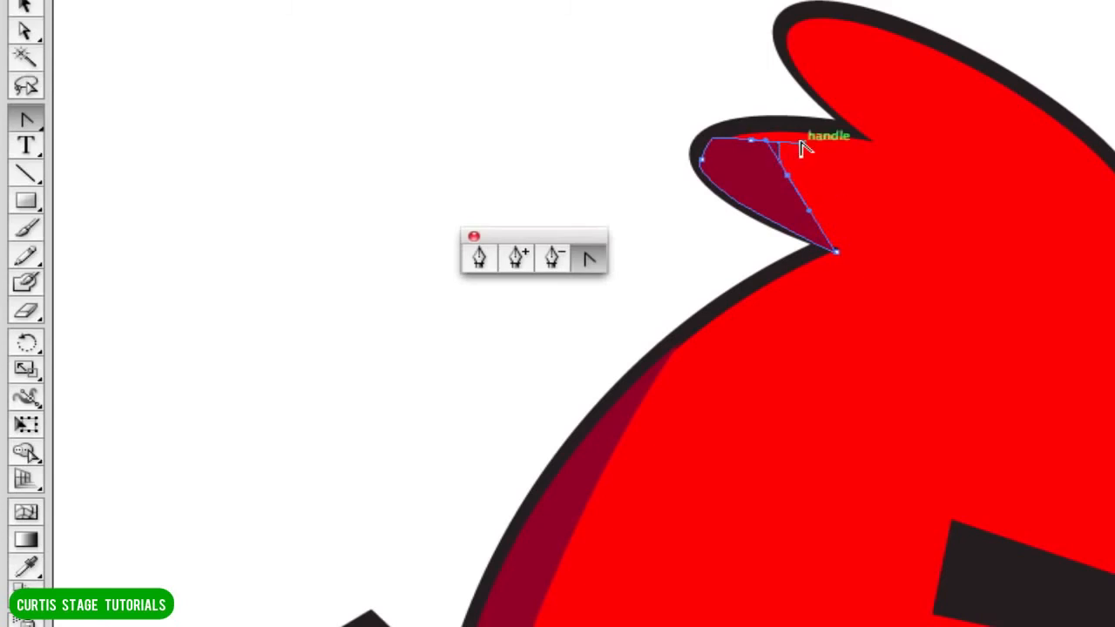
Reshape the handles of the upper anchor on the lower feather's shading with the Convert Anchor Point tool.
drag(802, 142, 785, 120)
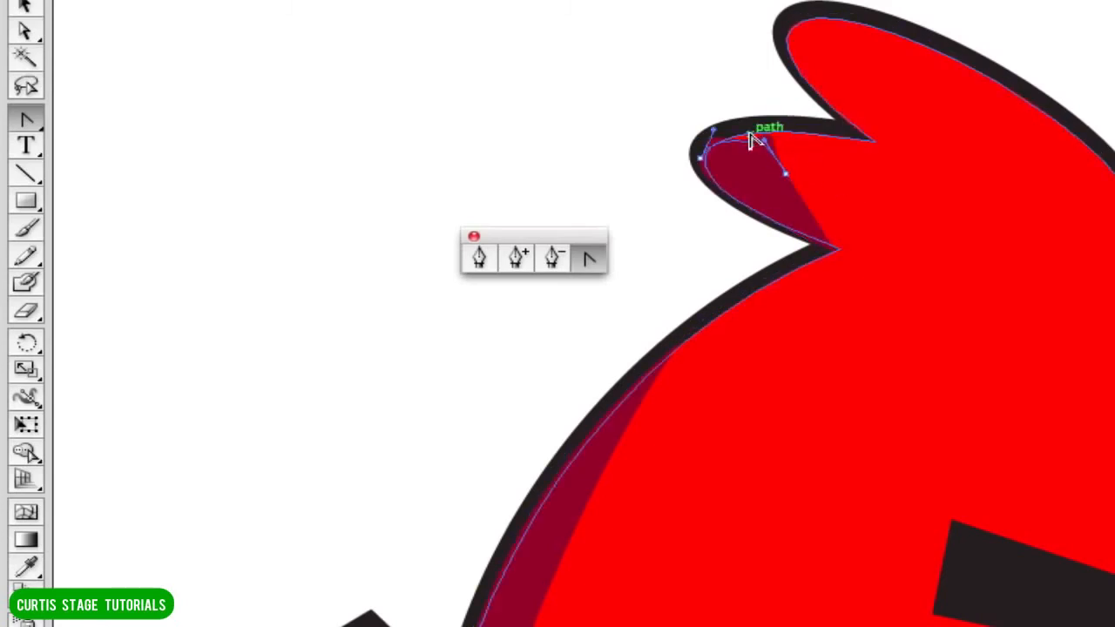
click(751, 143)
key(super+equal)
key(super+equal)
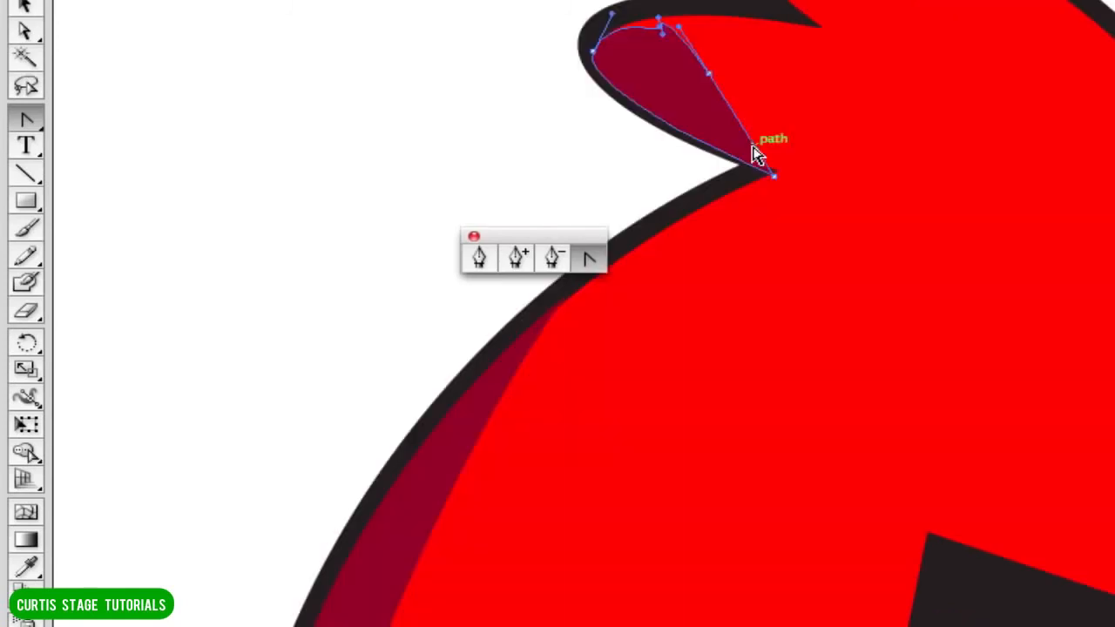
key(super+minus)
key(super+minus)
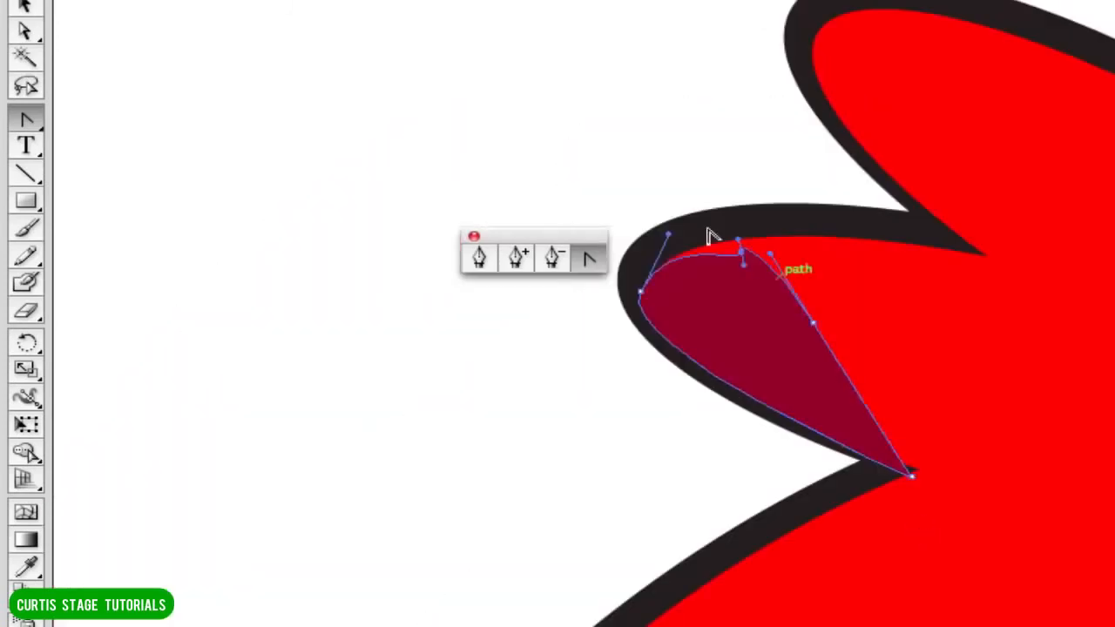
drag(743, 252, 732, 240)
Move the shading's upper anchor up and outward onto the feather's upper outline, and deselect the shape.
click(23, 33)
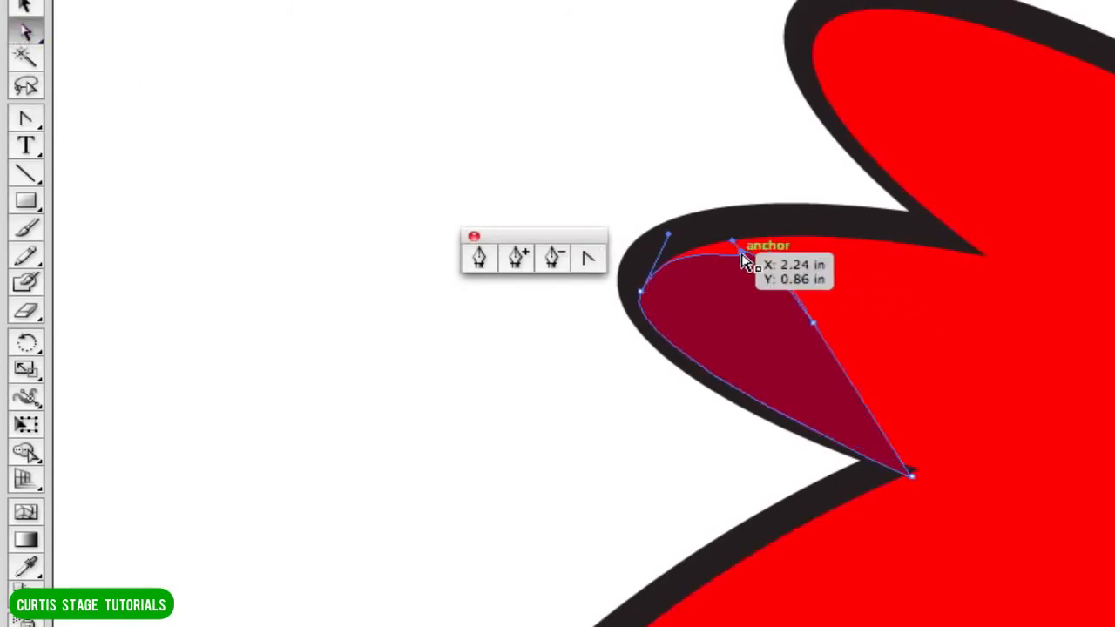
drag(739, 249, 722, 236)
click(511, 221)
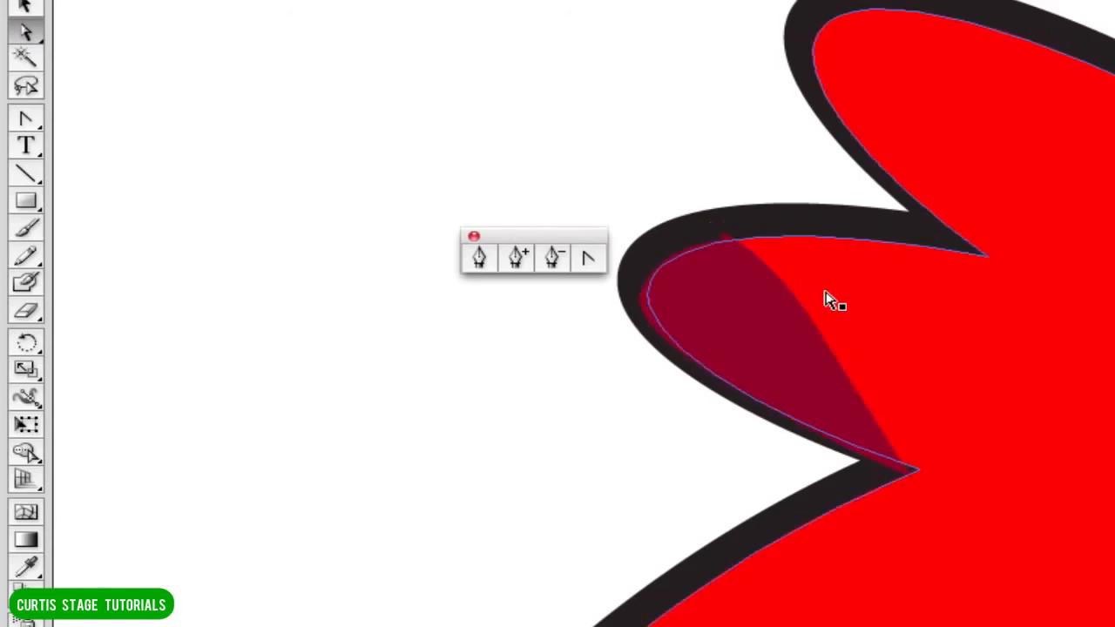
click(769, 304)
click(391, 451)
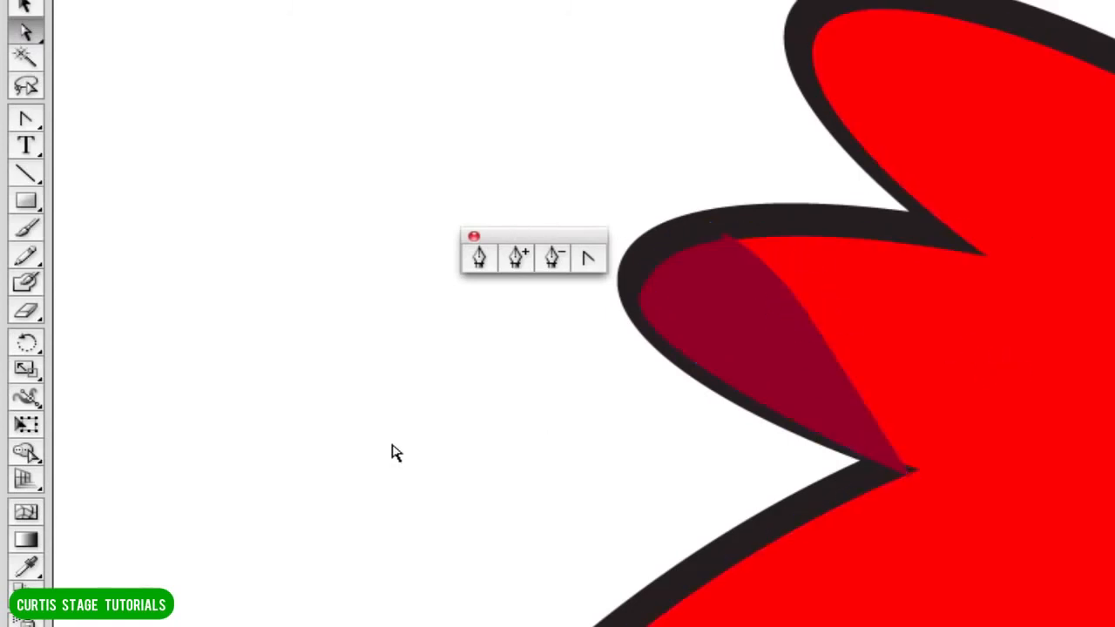
Move the shading's pointed lower anchor onto the inner corner where the lower feather meets the head.
click(909, 473)
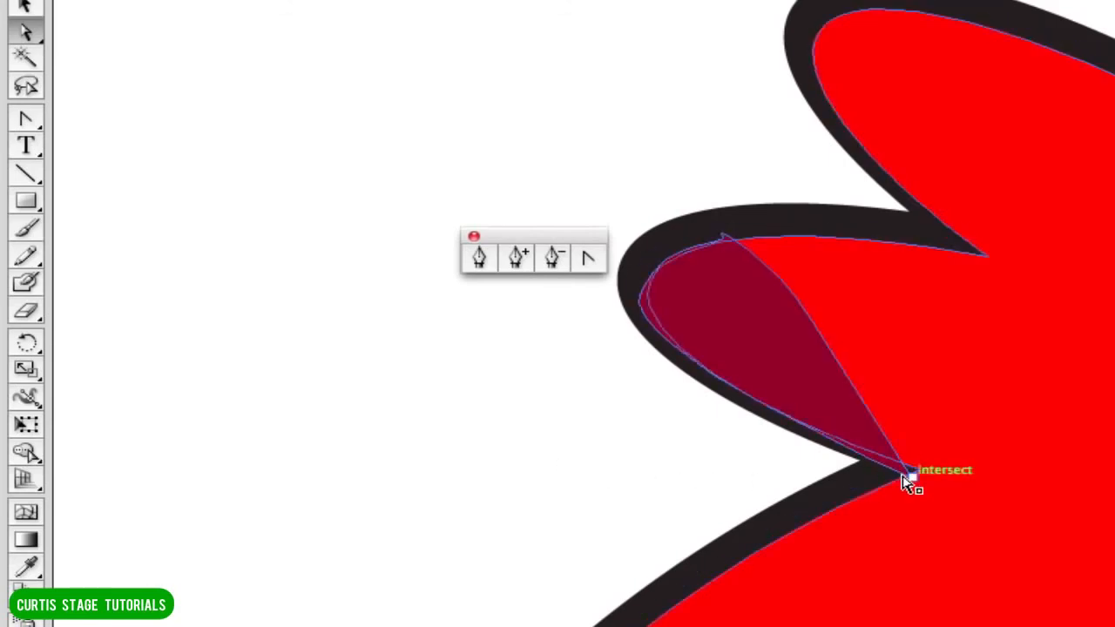
drag(916, 477, 921, 468)
click(559, 427)
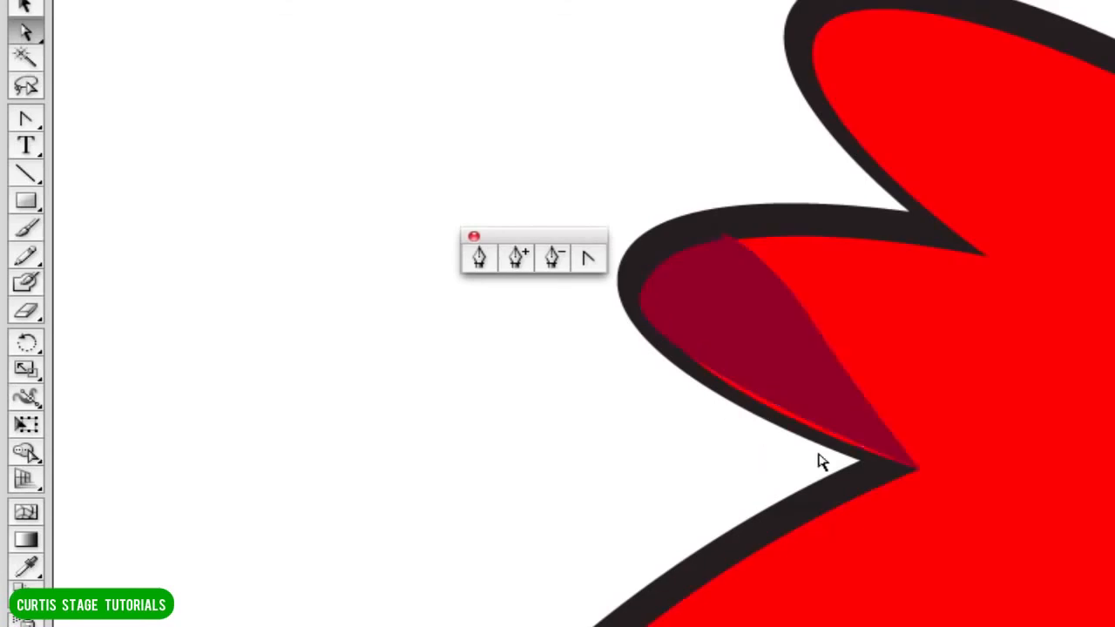
Duplicate the lower feather's shading shape onto the upper head feather.
click(702, 368)
click(726, 348)
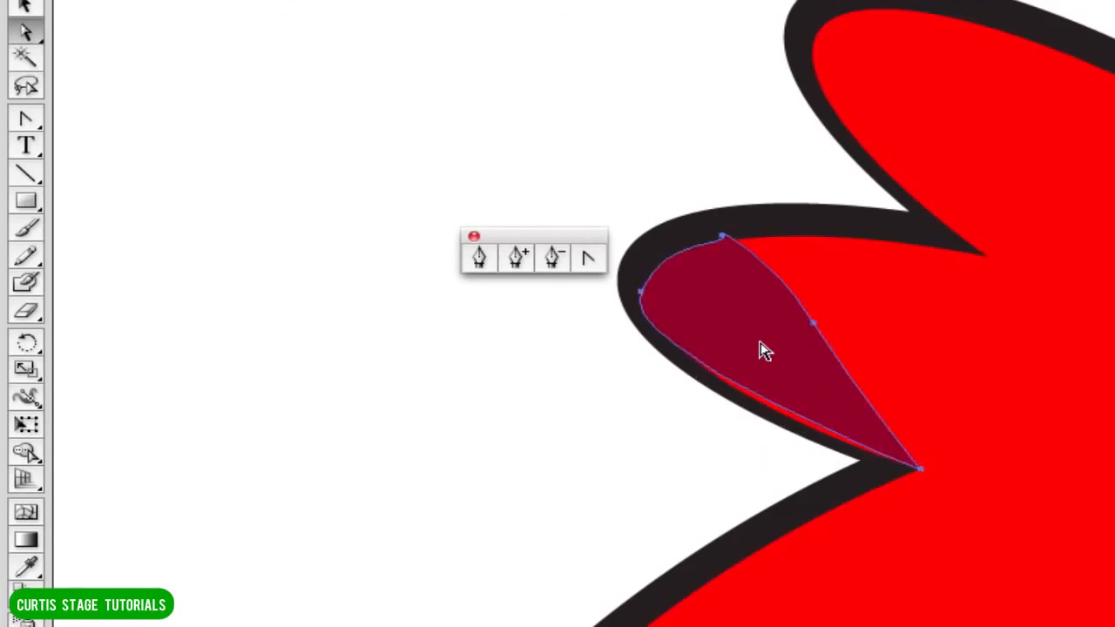
drag(754, 349, 907, 126)
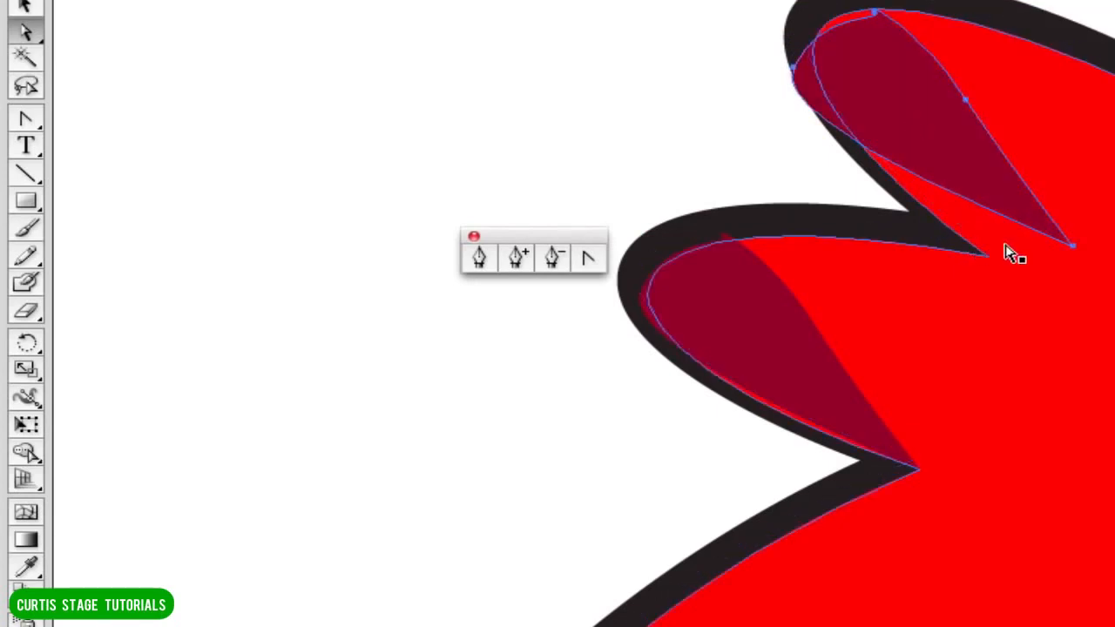
Rotate the duplicated shading clockwise, scale it down and position it along the upper feather's outer edge, then deselect it.
click(26, 7)
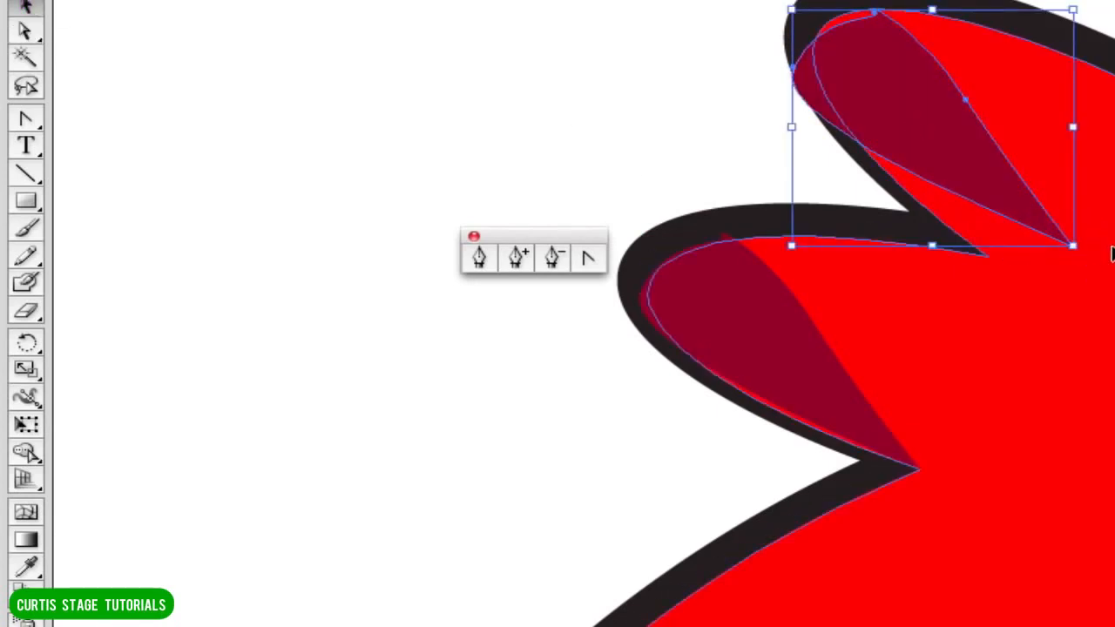
drag(1083, 250, 1030, 279)
drag(956, 174, 937, 178)
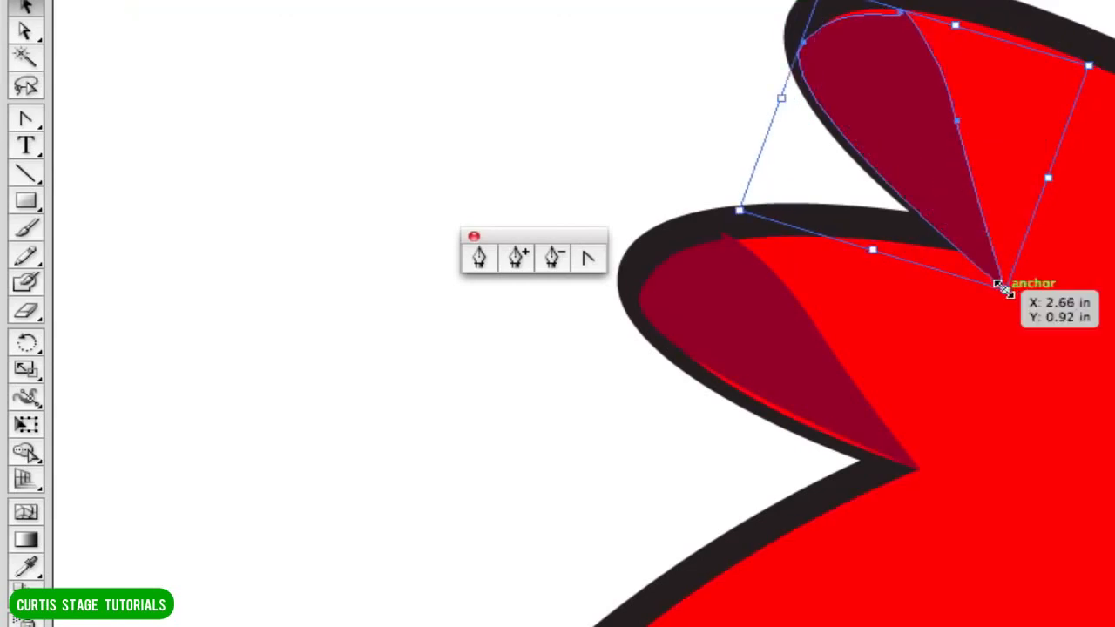
drag(1000, 287, 980, 250)
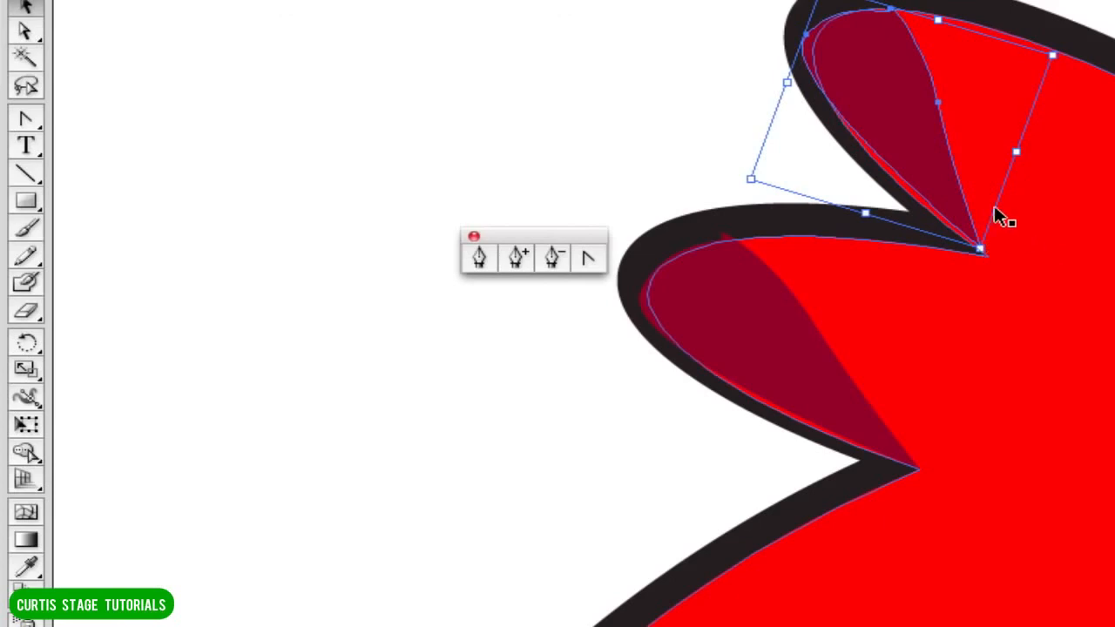
mouse_move(921, 149)
mouse_down()
mouse_move(915, 162)
mouse_move(906, 149)
mouse_up()
key(super+shift+a)
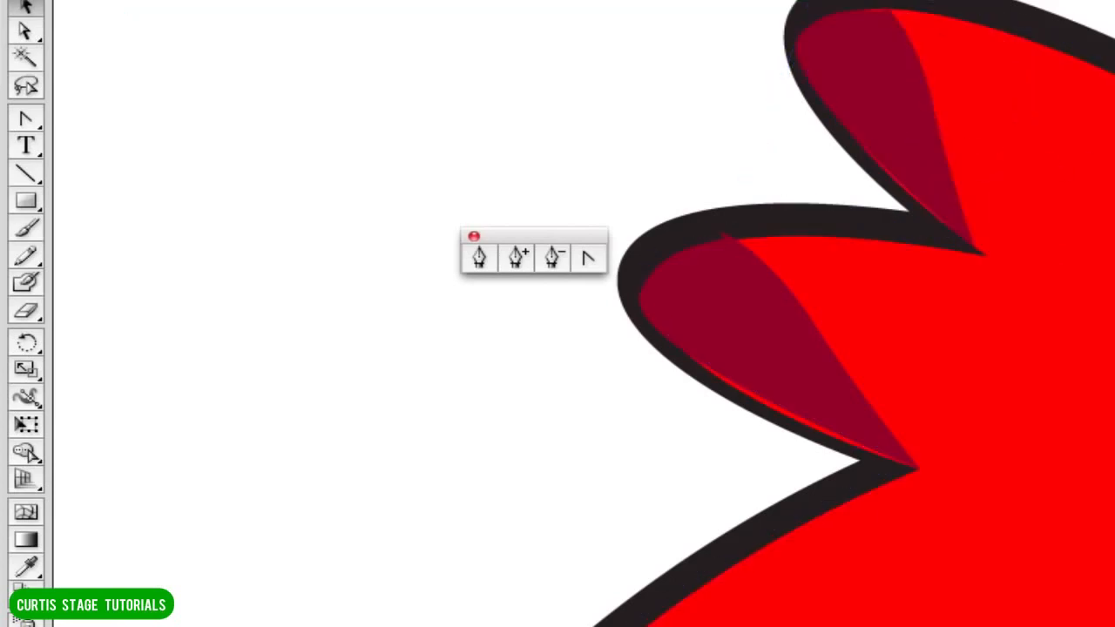
Move the Pathfinder panel up beside the bird's head, next to the floating Pen tool palette.
key(super+minus)
key(super+minus)
key(super+minus)
key(super+minus)
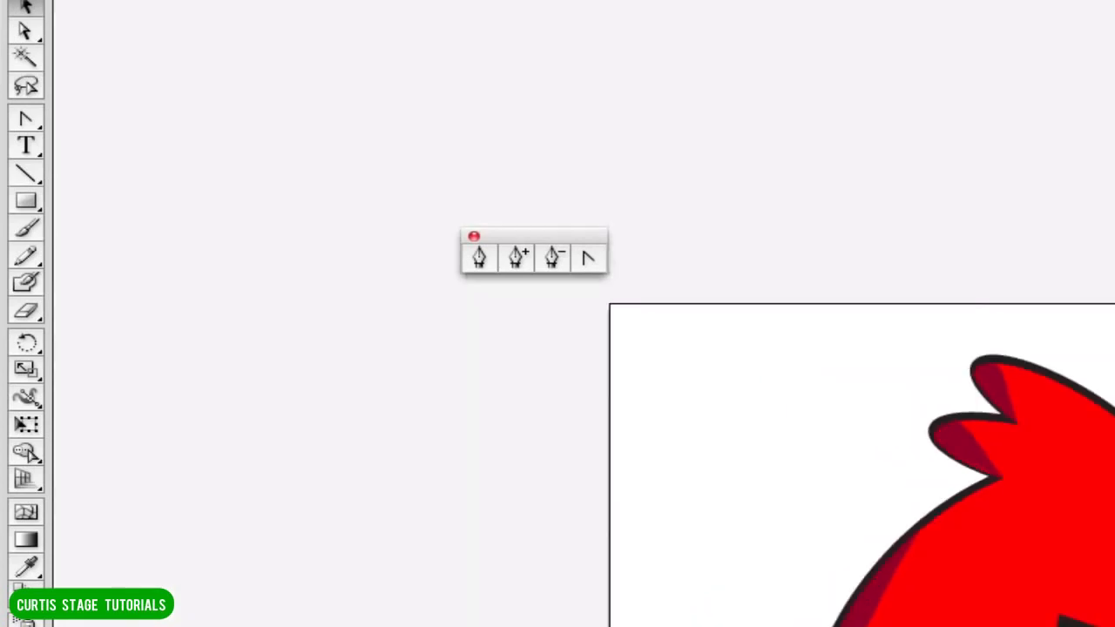
key(super+minus)
key(super+plus)
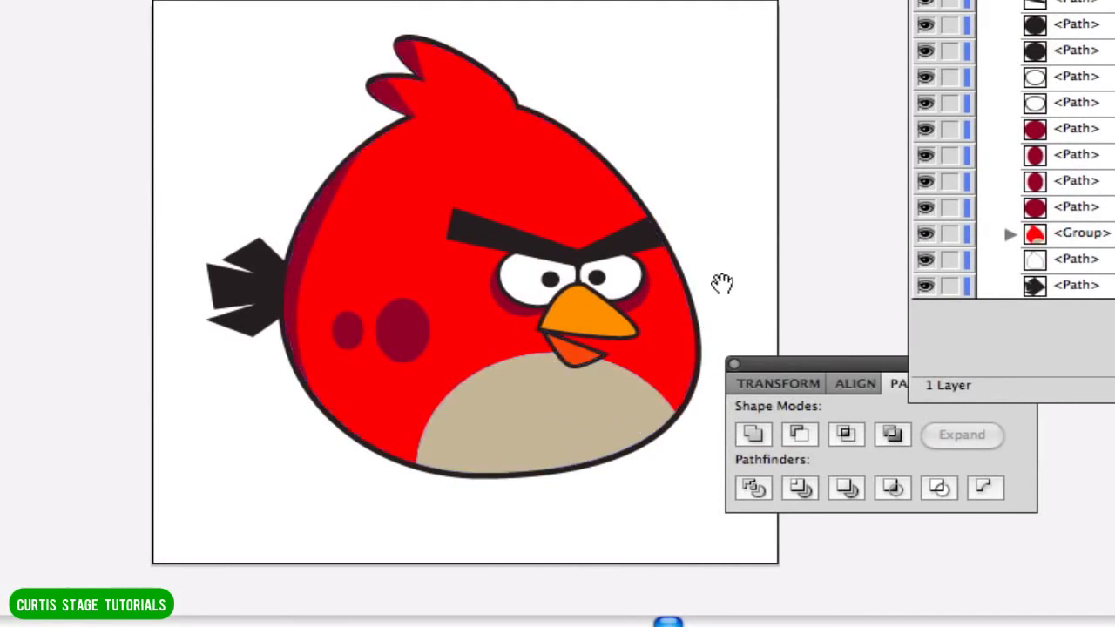
drag(722, 283, 503, 11)
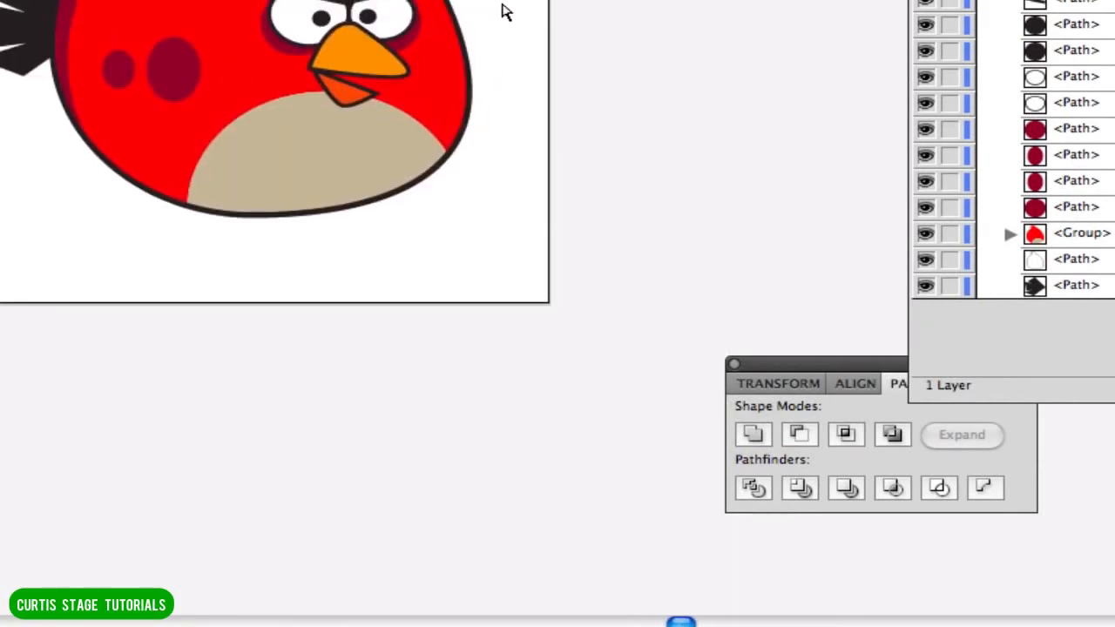
key(super+equal)
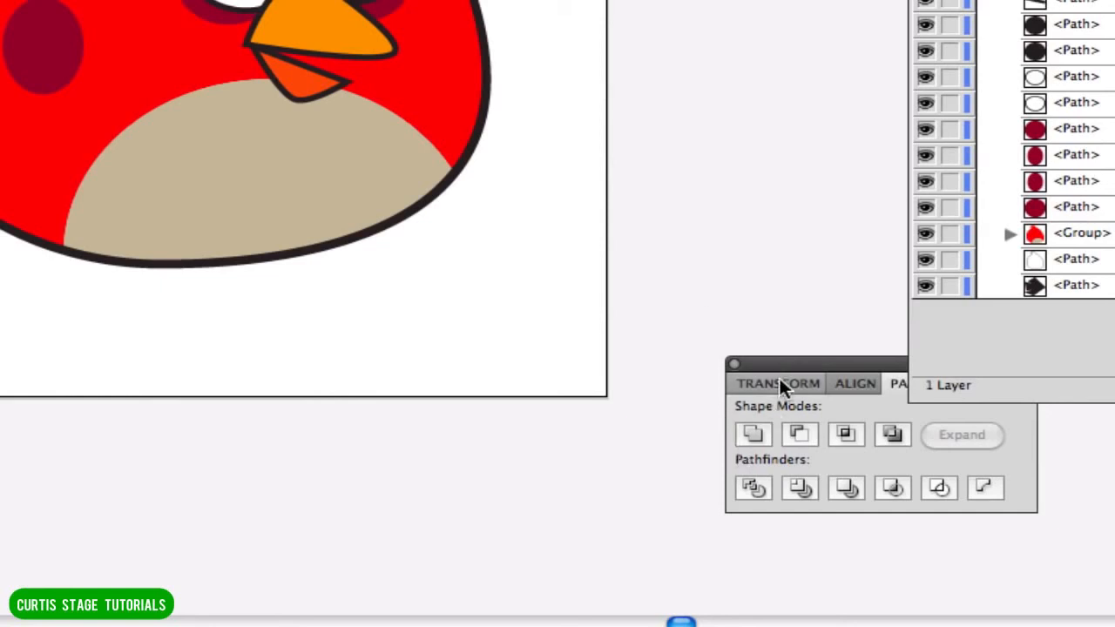
drag(853, 365, 679, 0)
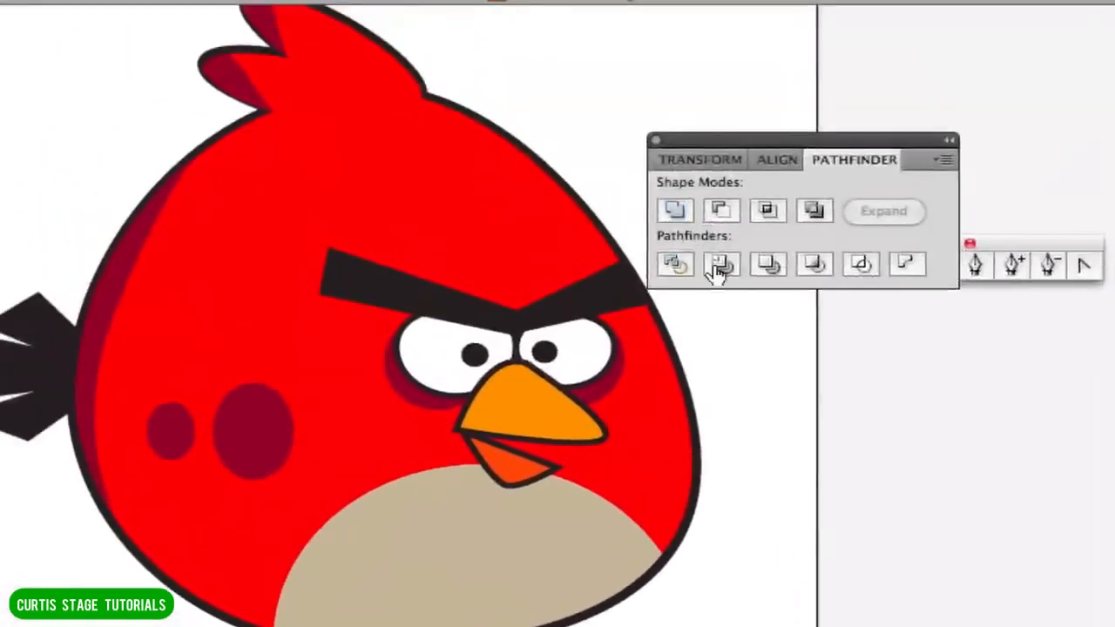